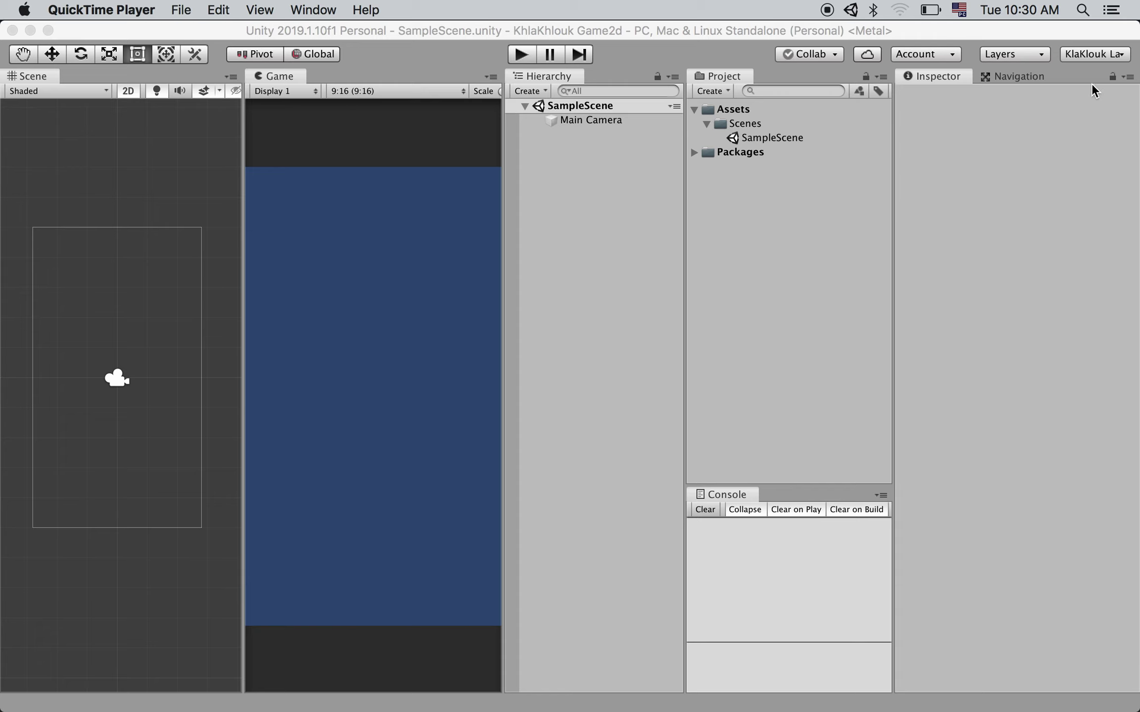
Reapply the KlaKlouk Layout, float the Project panel, then restore the KlaKlouk Layout.
left_click(1093, 51)
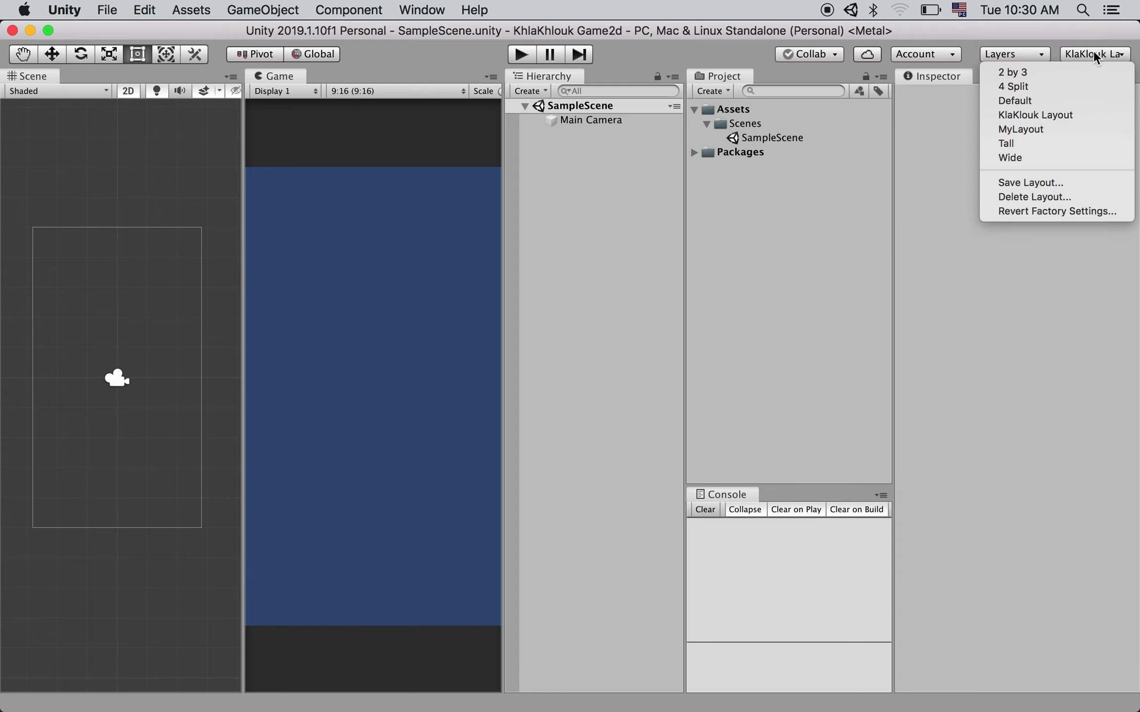
left_click(1038, 116)
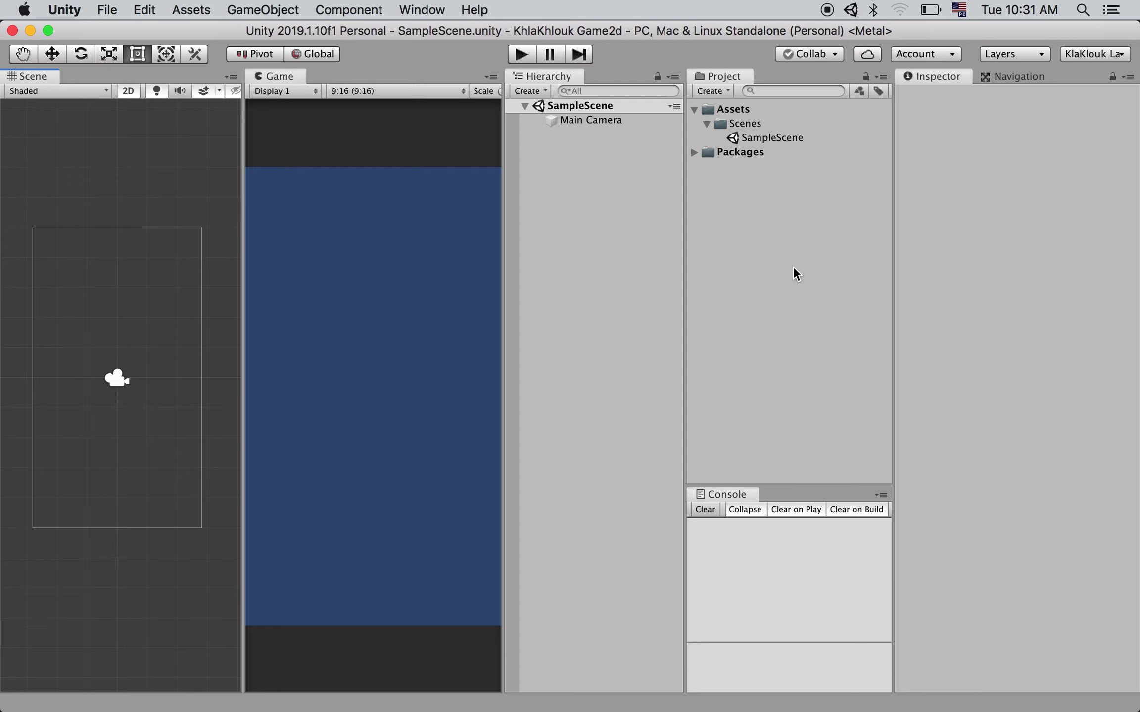
left_click(1092, 55)
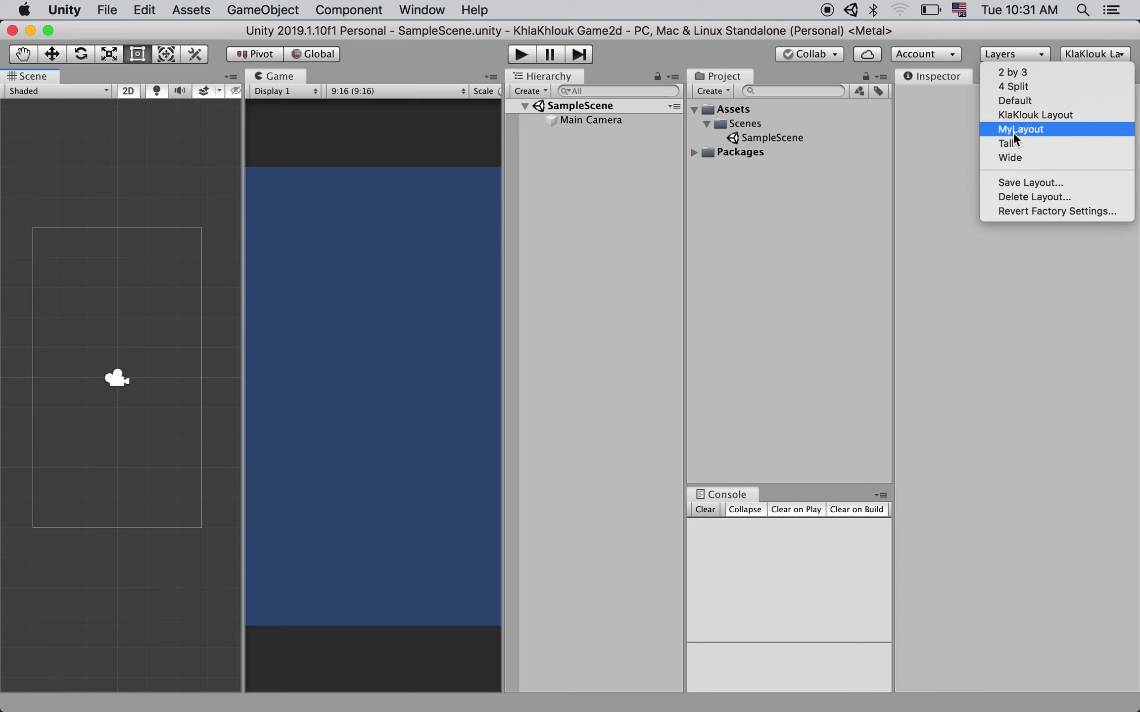
left_click(1029, 115)
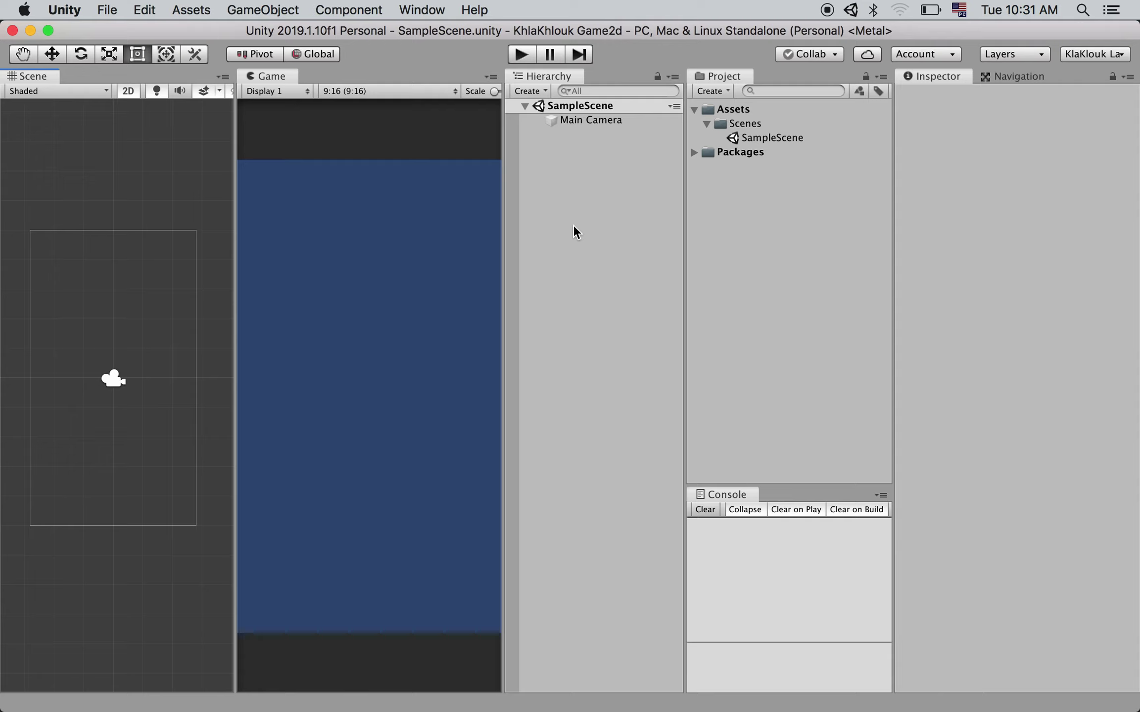
mouse_move(724, 75)
left_mouse_down()
mouse_move(900, 237)
mouse_move(893, 130)
left_mouse_up()
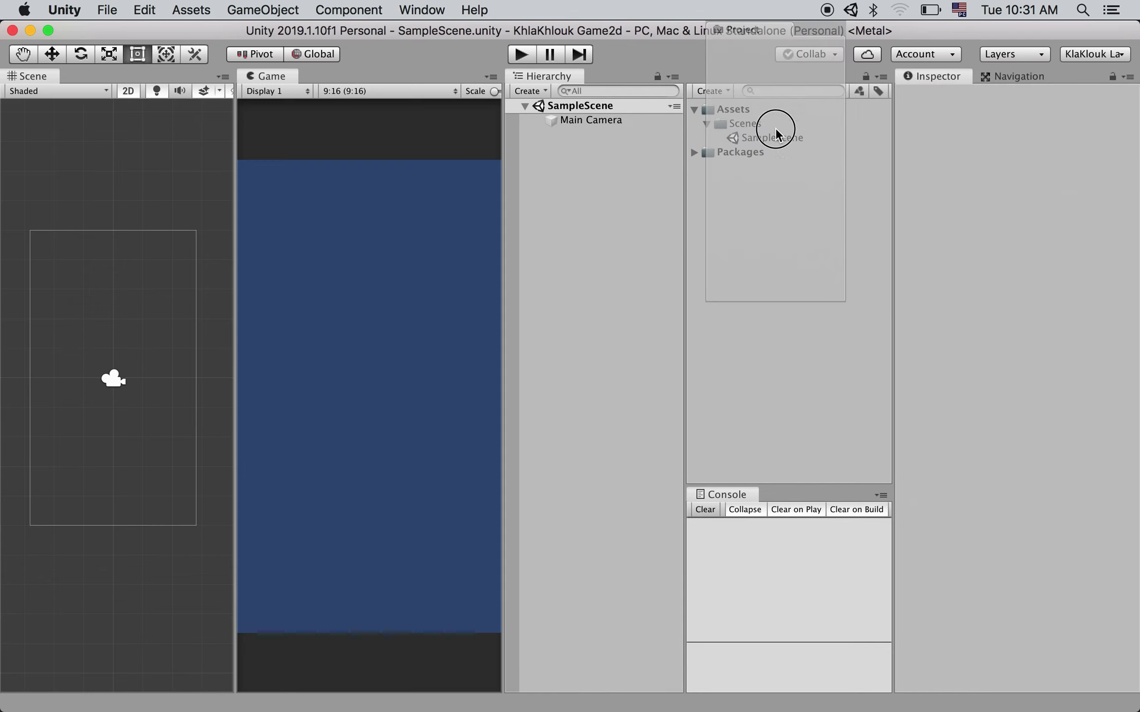
left_click_drag(893, 130, 776, 139)
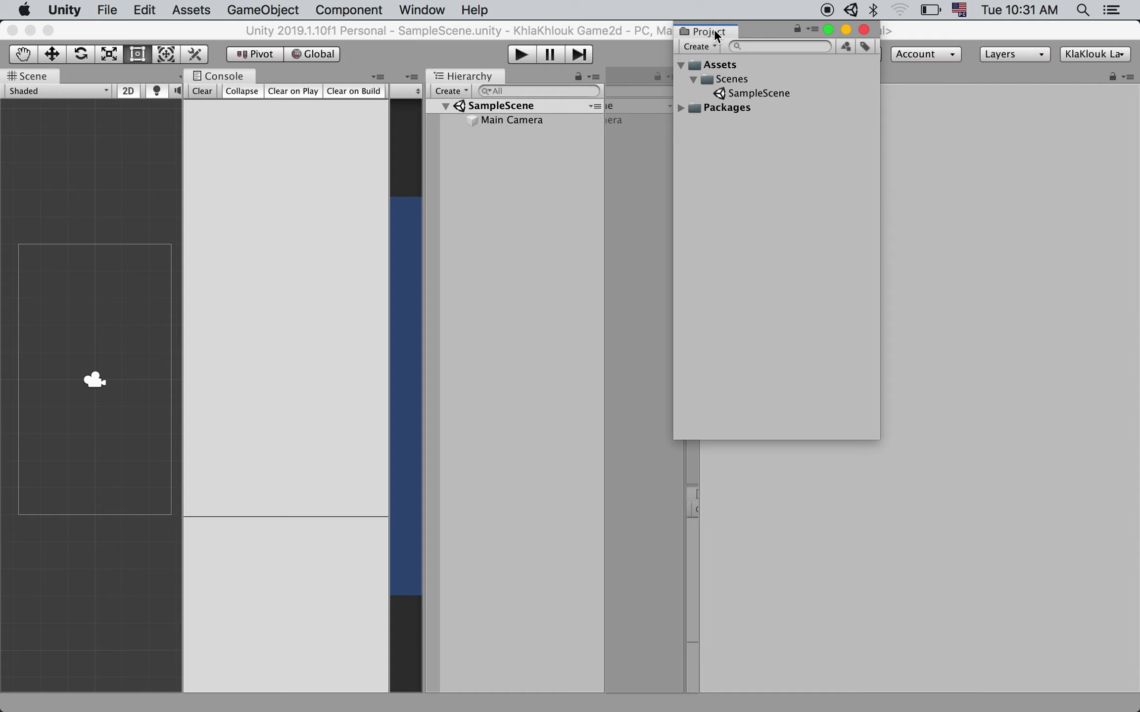
left_click(1097, 54)
left_click(1045, 114)
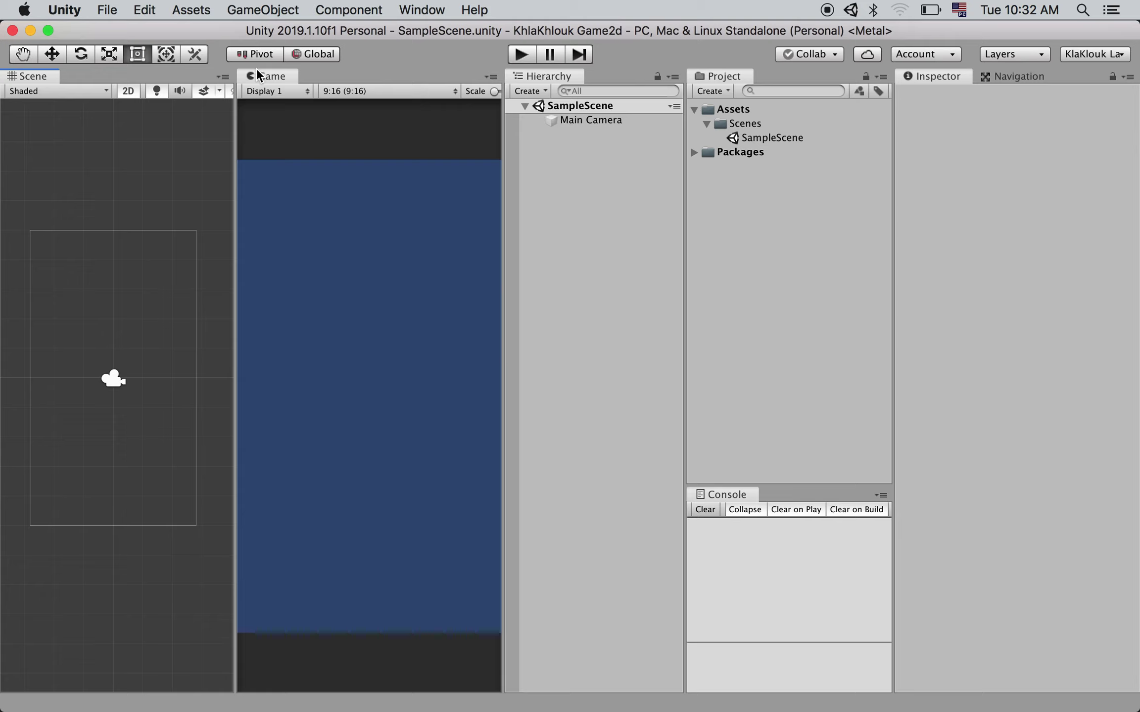
Dock the Game view beneath the Scene view, resize the split, and save as KlaKlouk Layout.
mouse_move(267, 76)
left_mouse_down()
mouse_move(311, 273)
mouse_move(66, 549)
left_mouse_up()
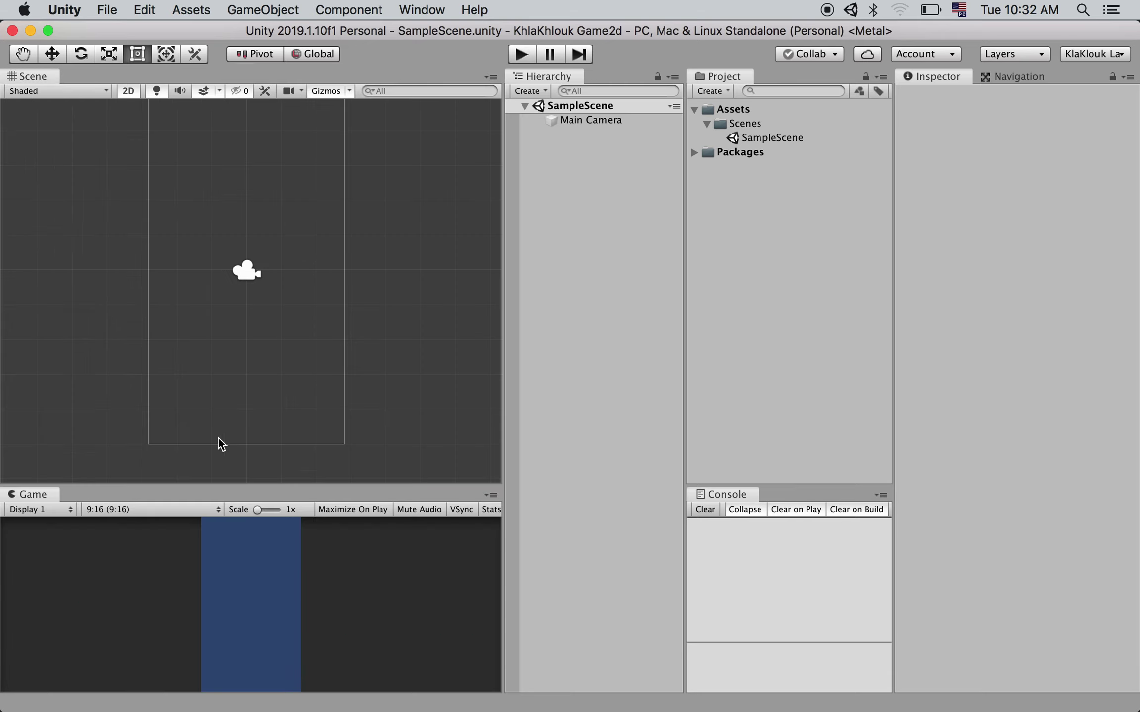
left_click_drag(213, 486, 250, 308)
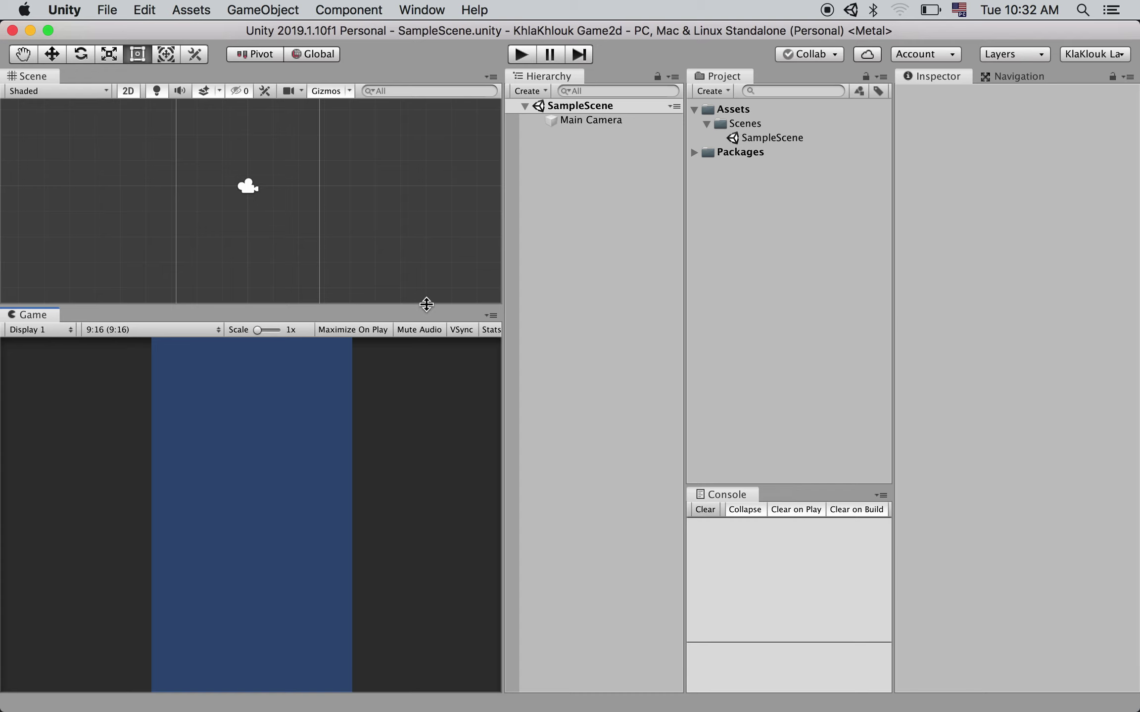
left_click_drag(428, 307, 420, 372)
left_click(1093, 54)
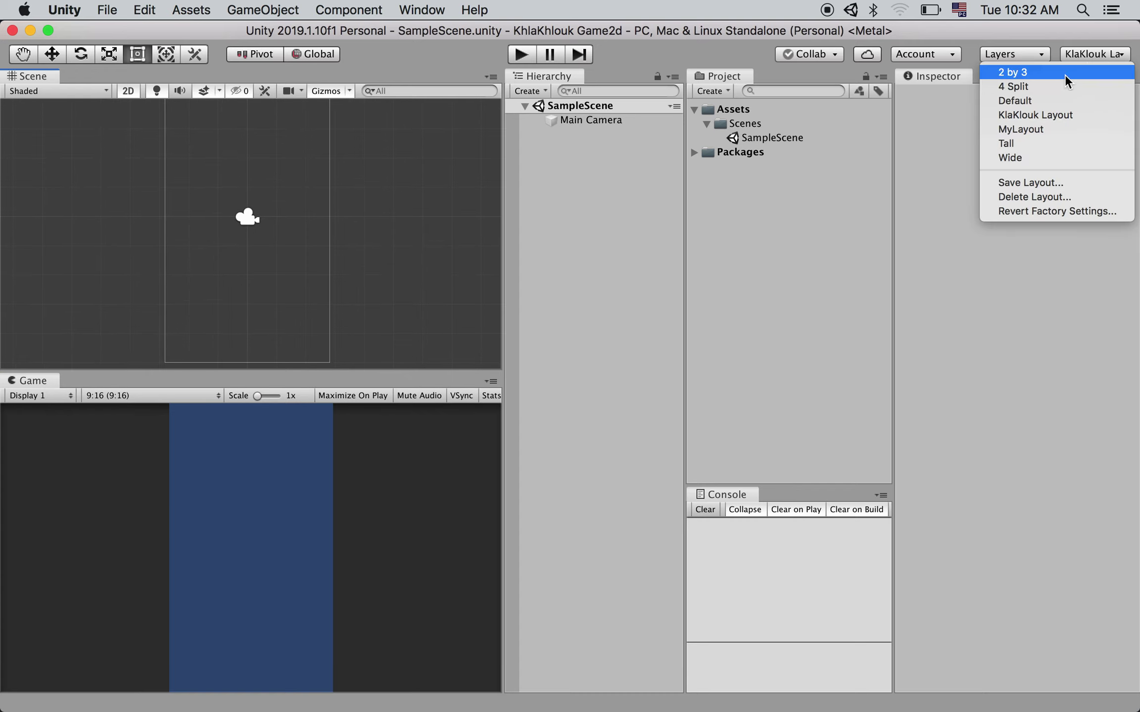
left_click(1010, 190)
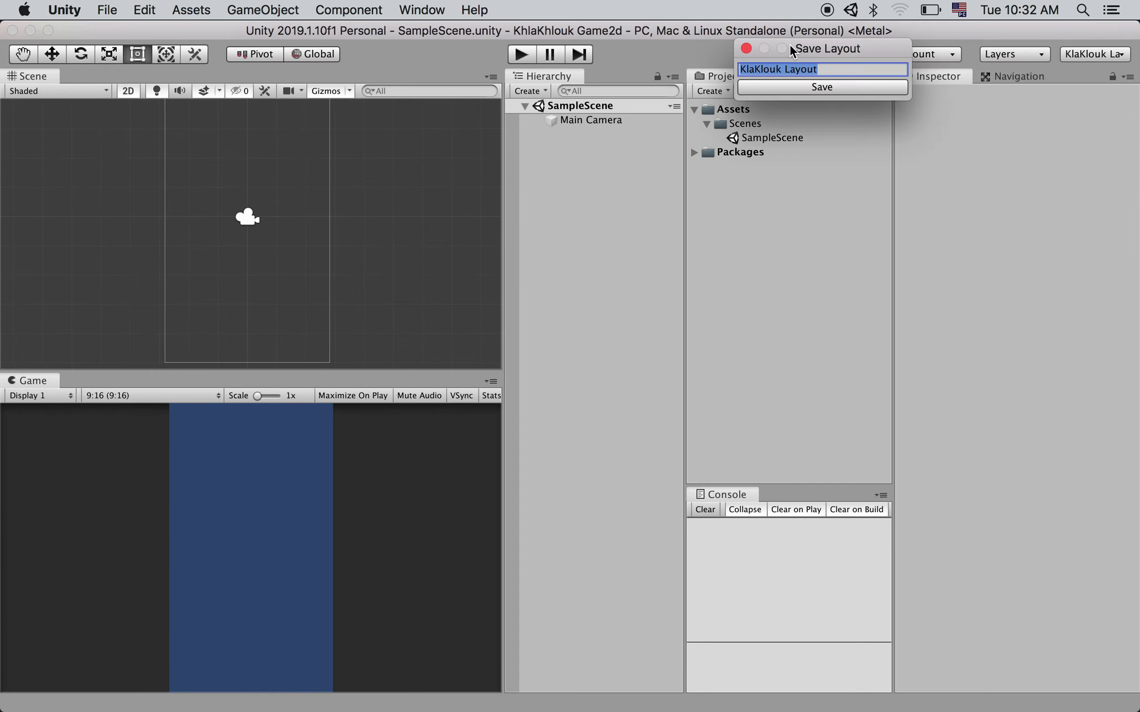
left_click(850, 90)
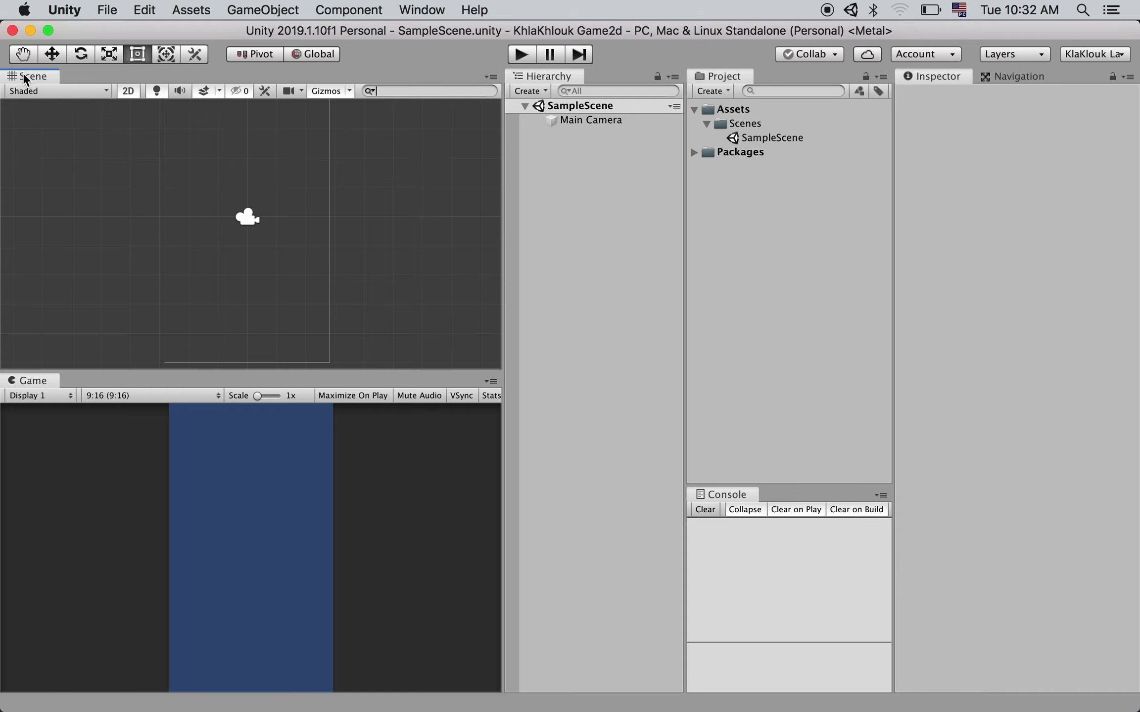
Zoom the Scene view out so the Main Camera's frame looks smaller.
scroll(285, 257, "down", 1)
scroll(286, 258, "down", 3)
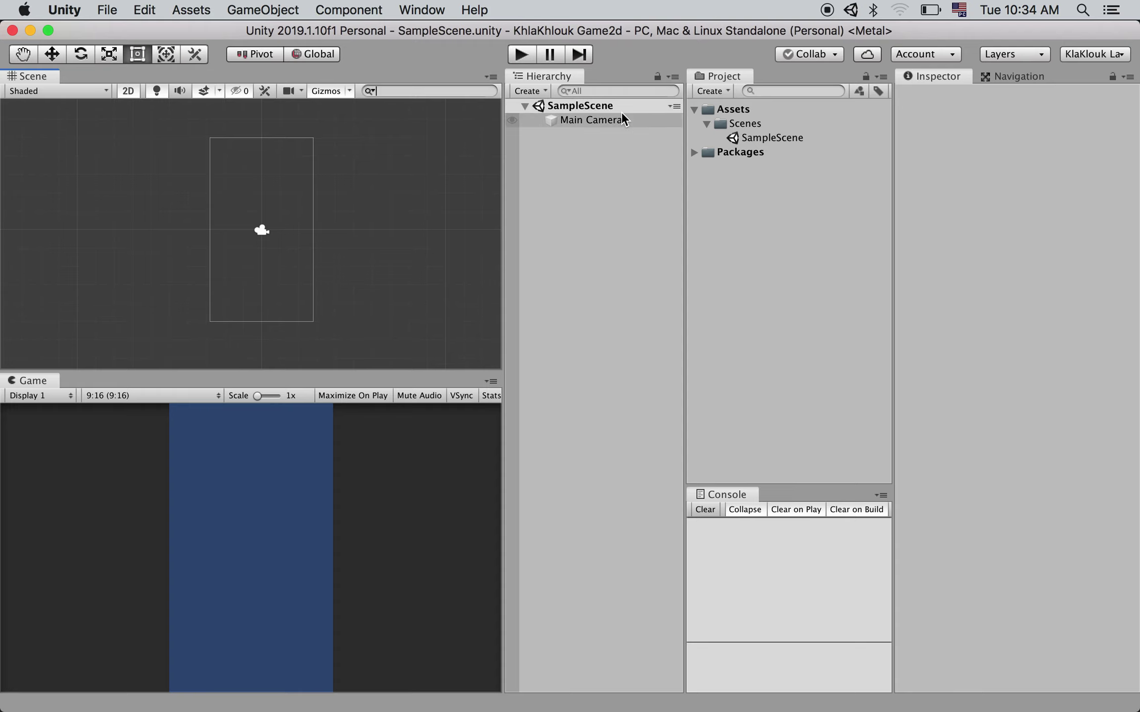
Select the SampleScene asset, then Main Camera to show its Transform, Camera and Audio Listener.
left_click(753, 136)
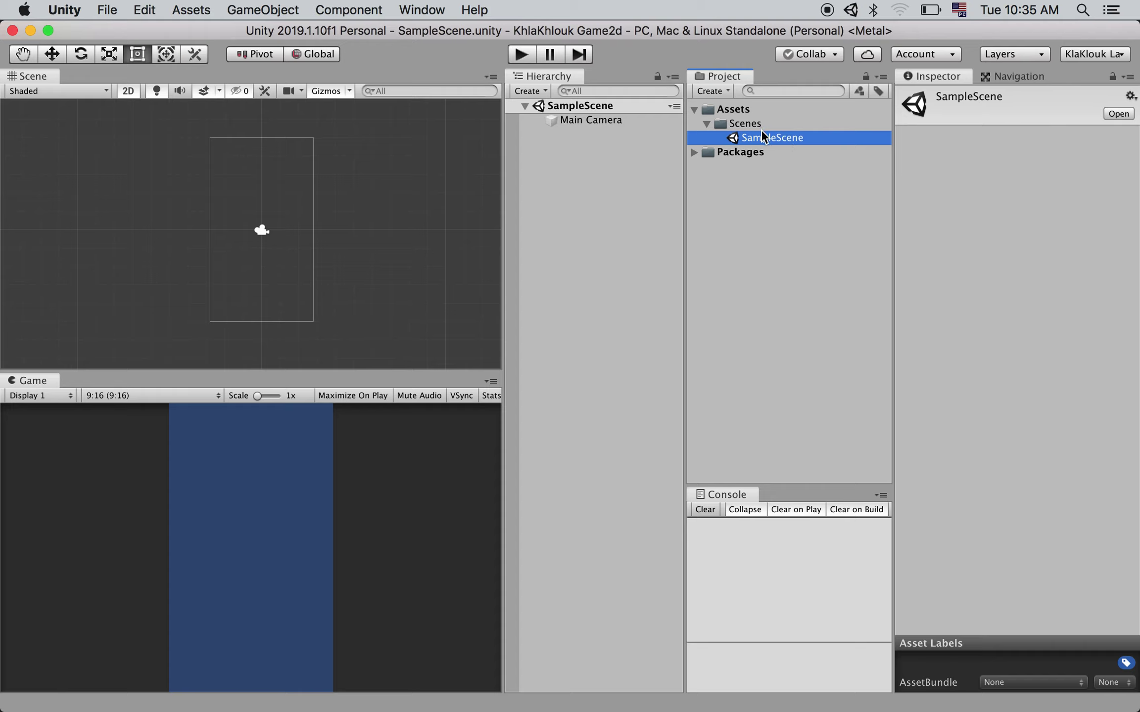
left_click(581, 119)
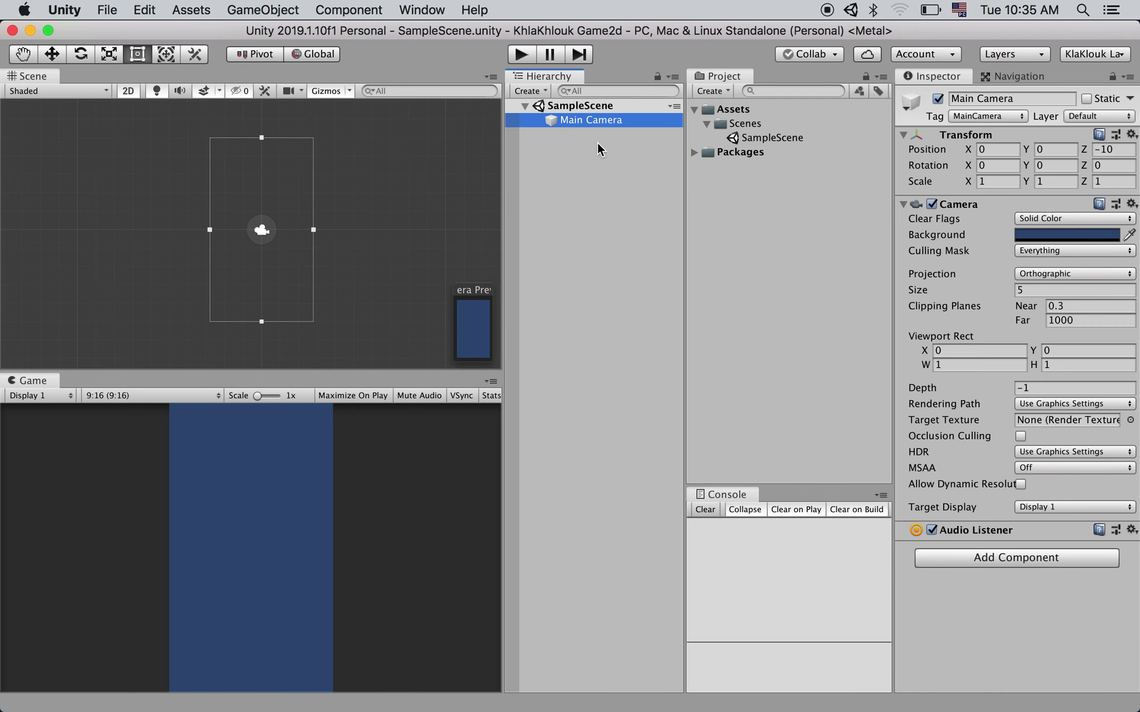
left_click(599, 142)
left_click(607, 119)
left_click(767, 139)
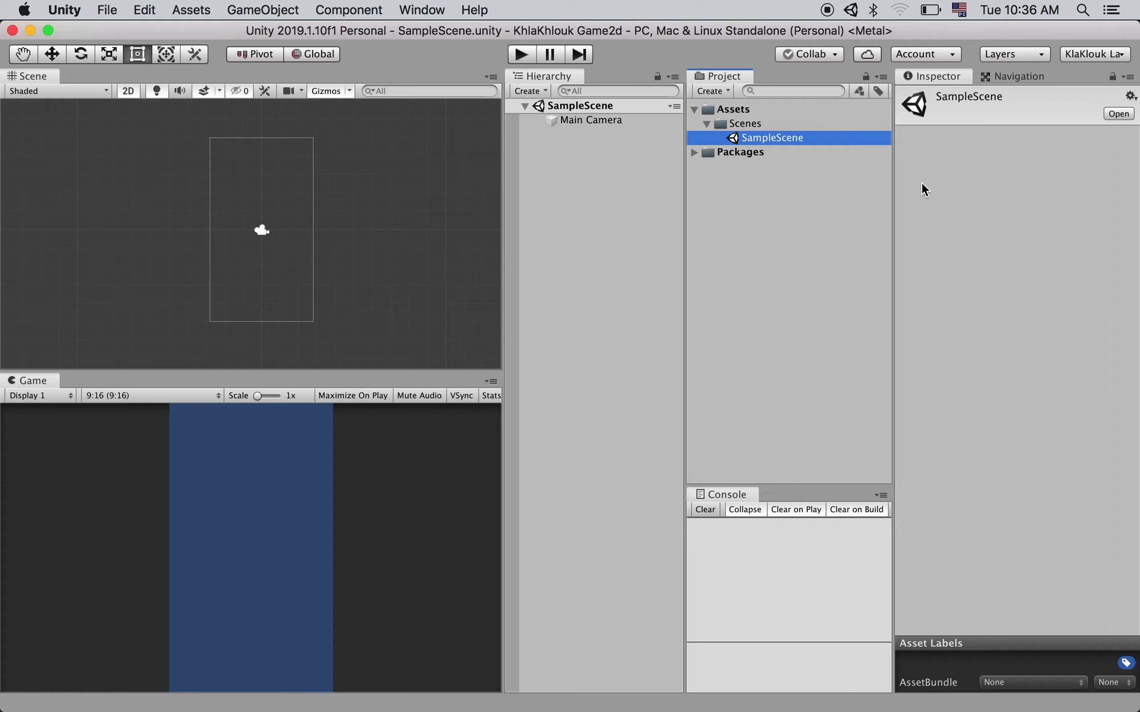
left_click(777, 108)
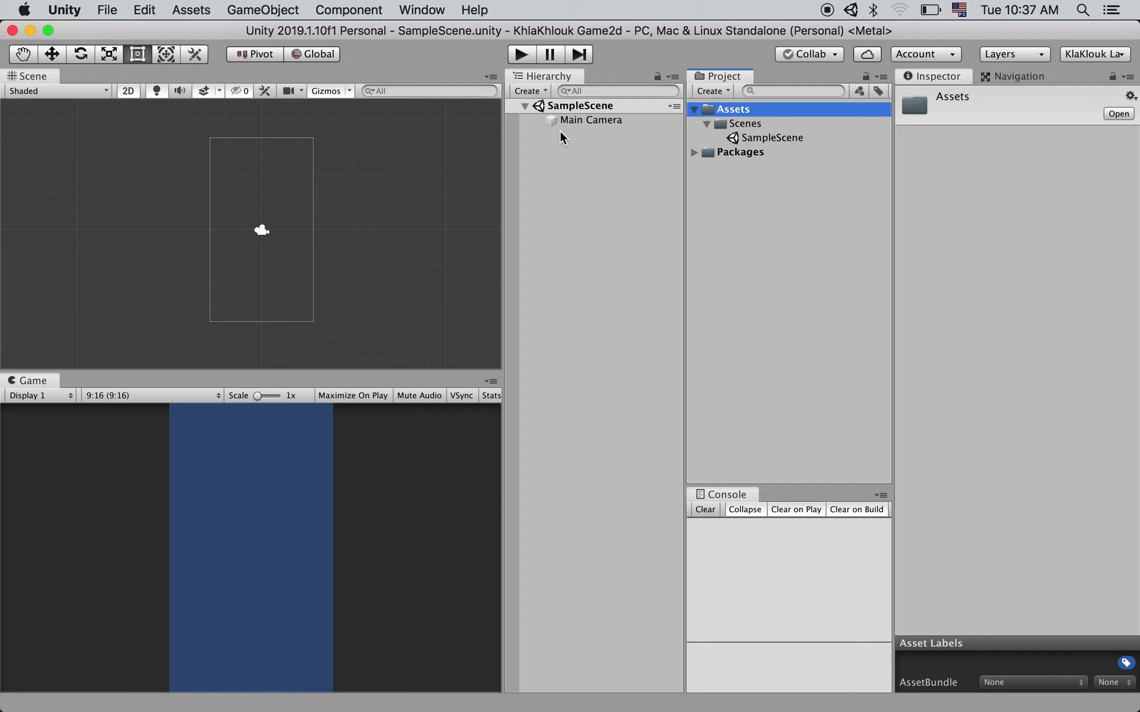
Select Main Camera and inspect its name field and orthographic size-5 camera settings.
left_click(607, 121)
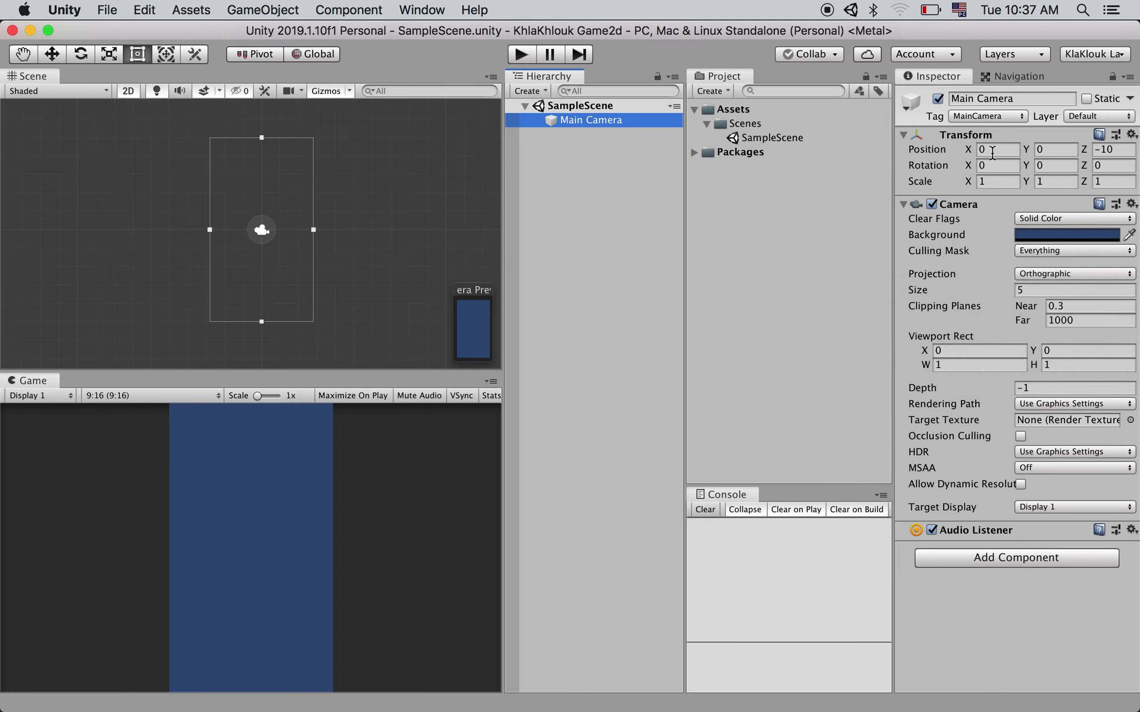
left_click(1023, 99)
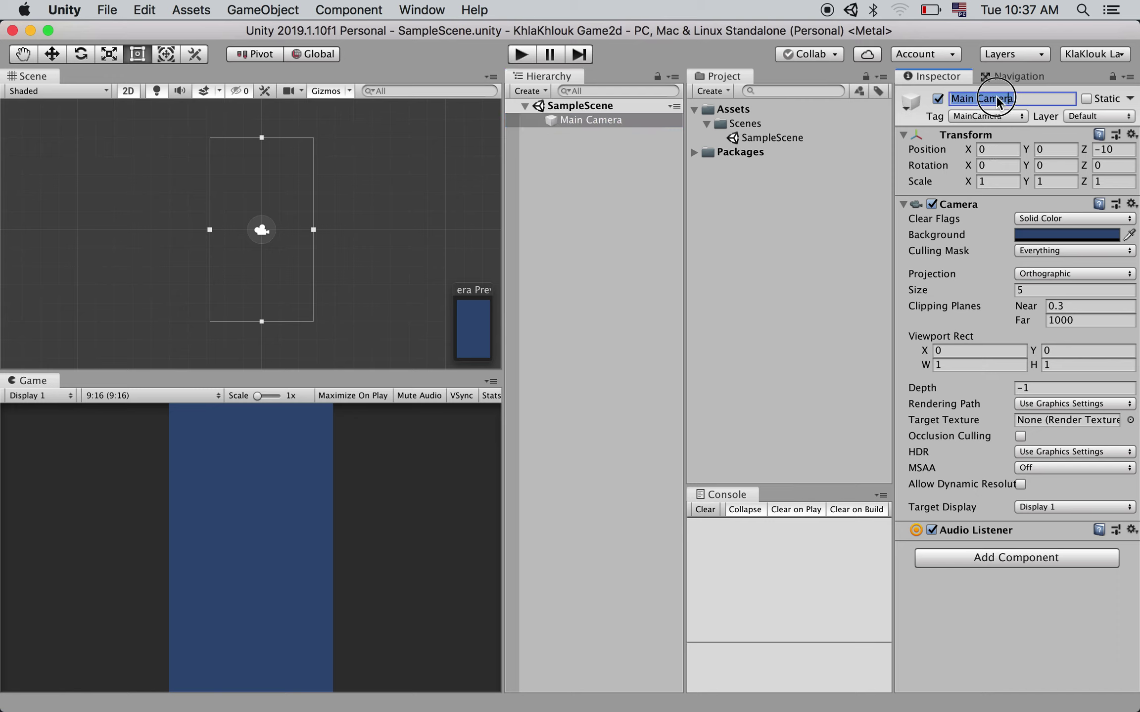
left_click(939, 98)
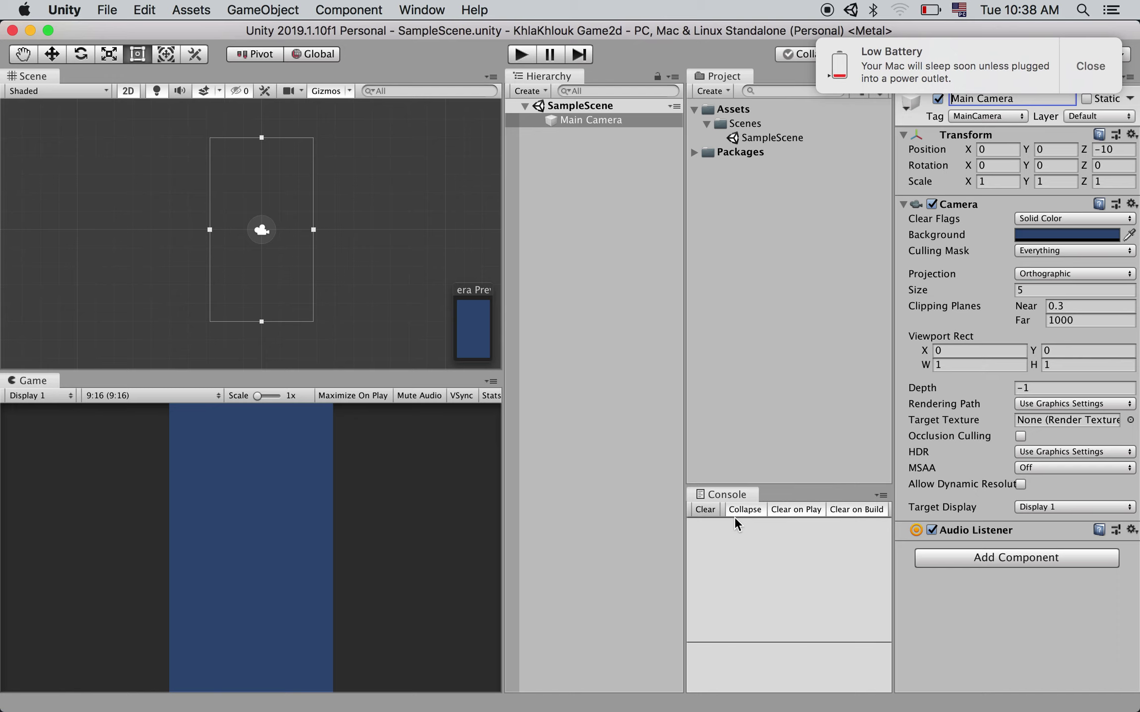
Dismiss the macOS Low Battery notification.
left_click(1088, 66)
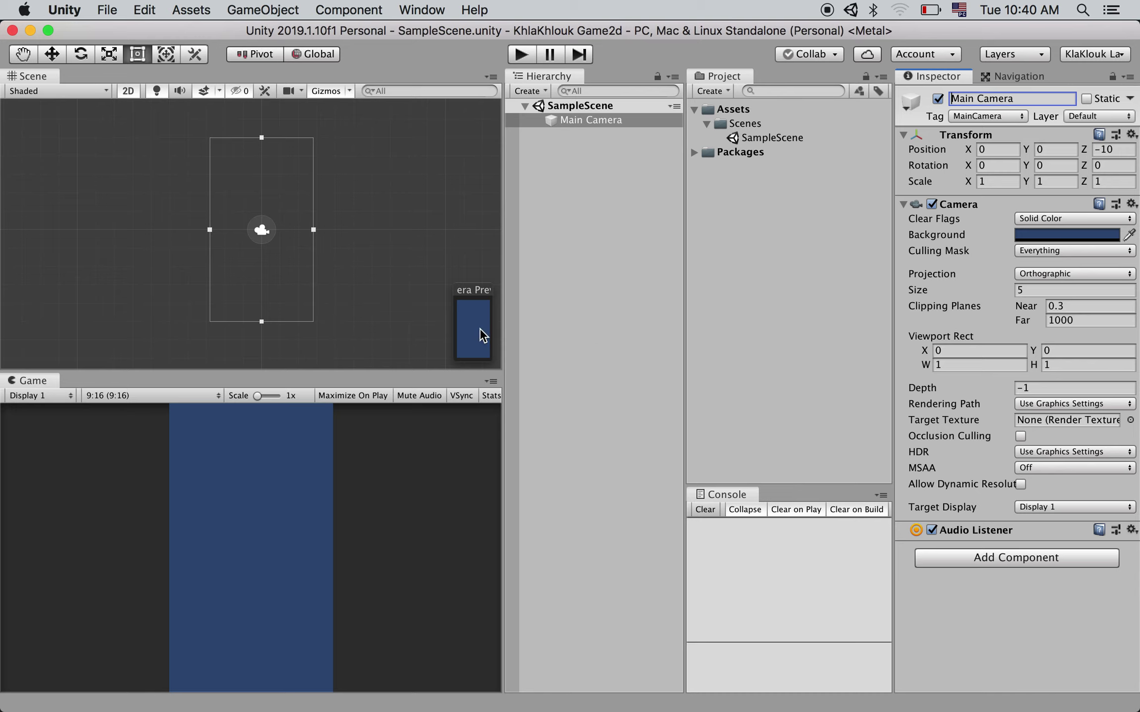
Switch to Finder, open the KlaKlouk Assets Sounds folder, and move the window left beside Unity.
key("super+Tab")
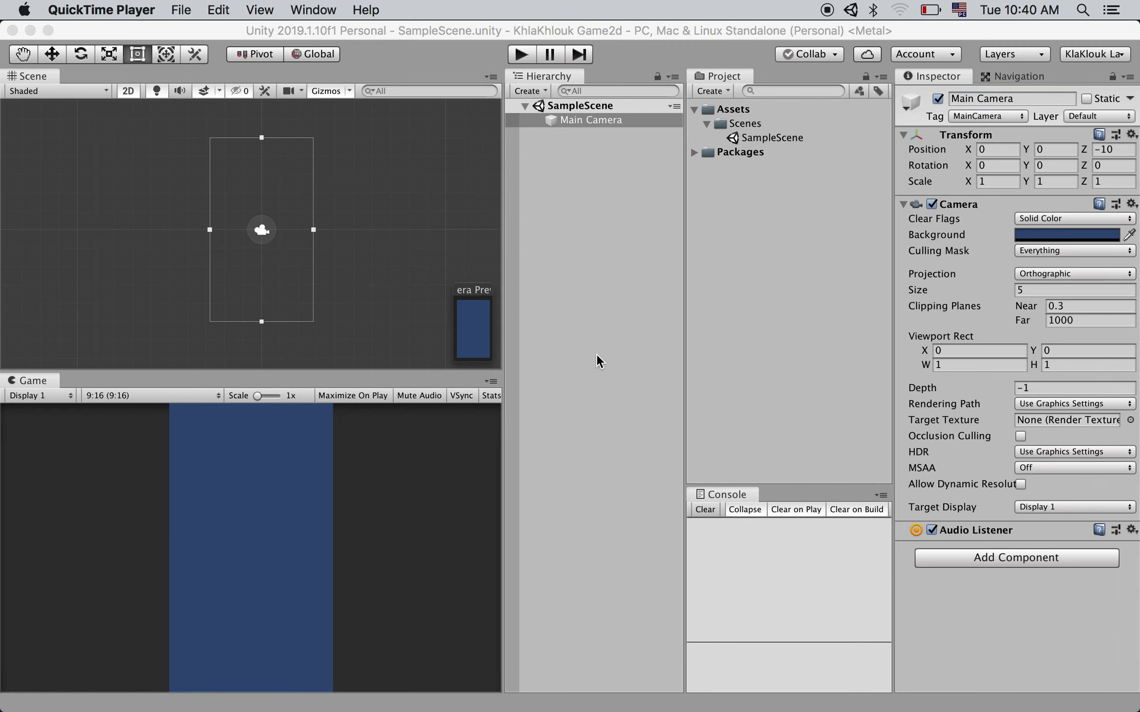
key("super+Tab")
left_click(571, 378)
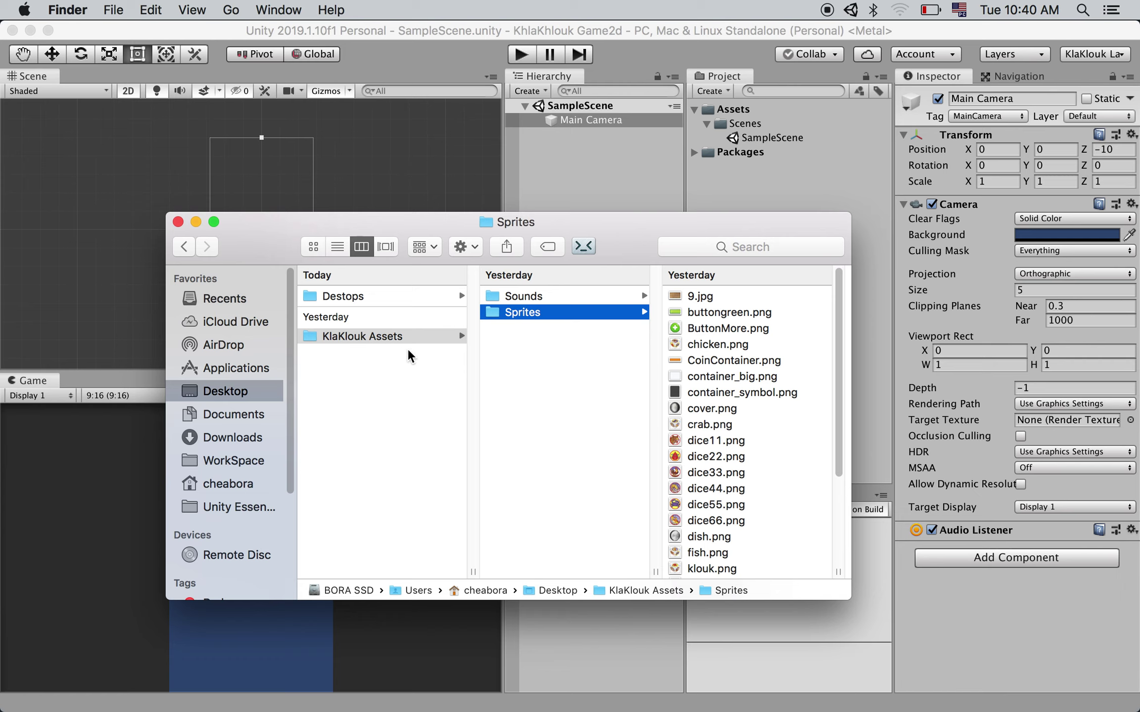
scroll(772, 377, "down", 5)
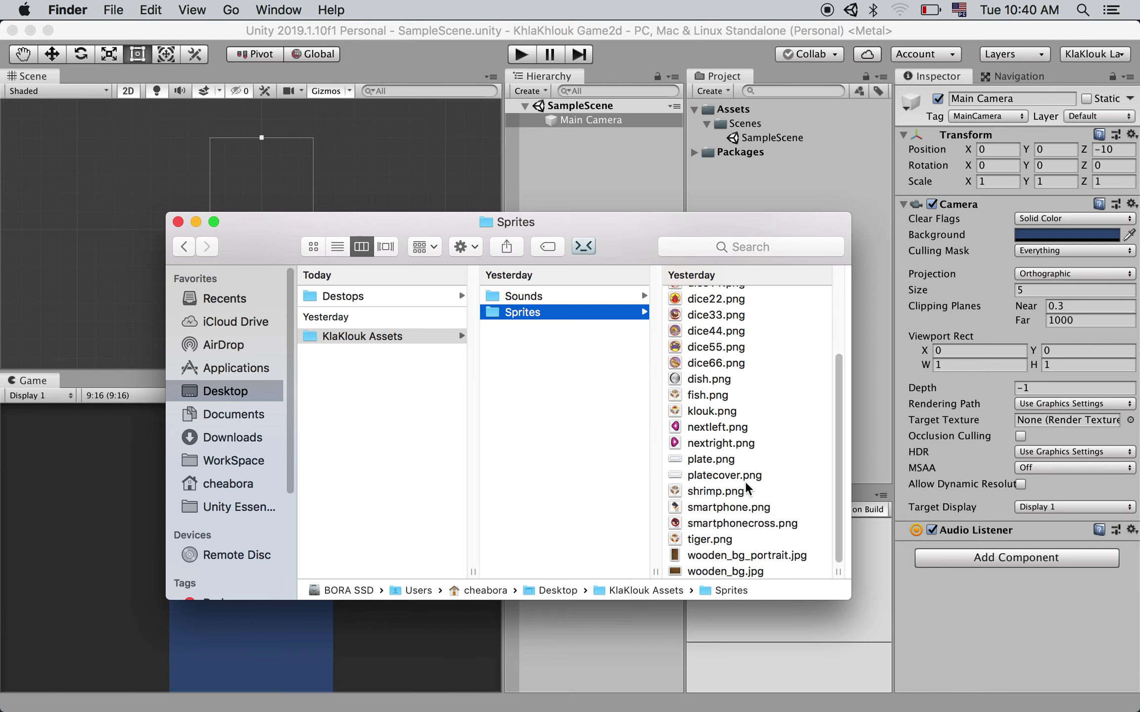
scroll(731, 544, "up", 5)
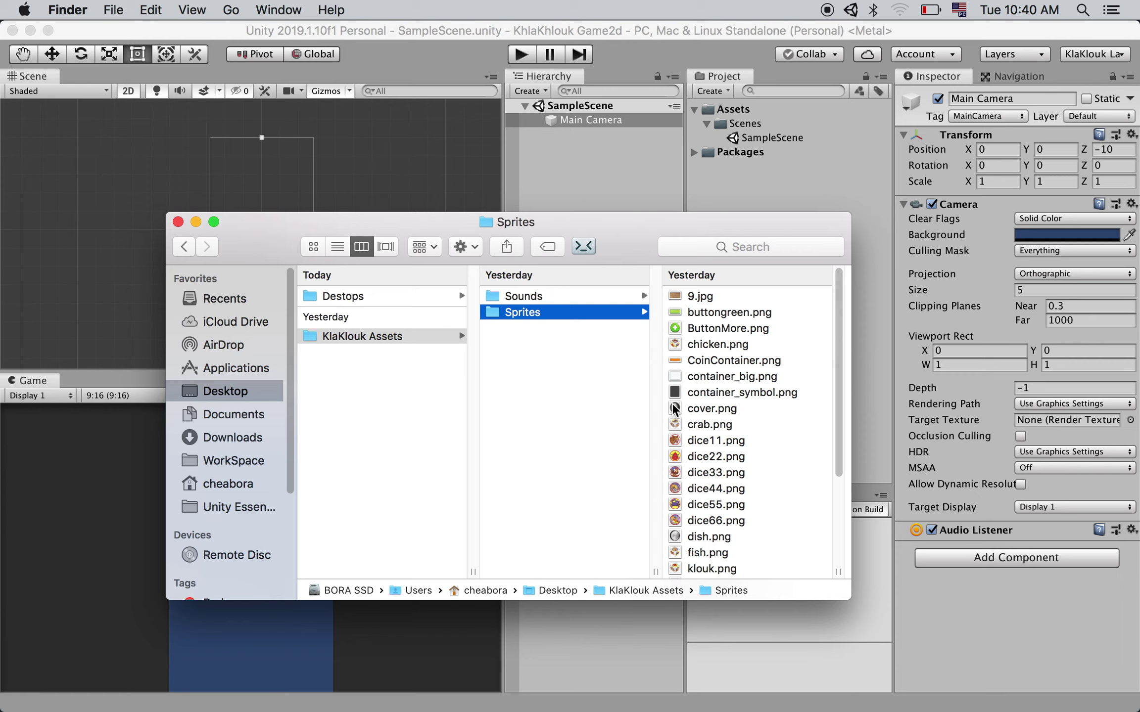
left_click(570, 297)
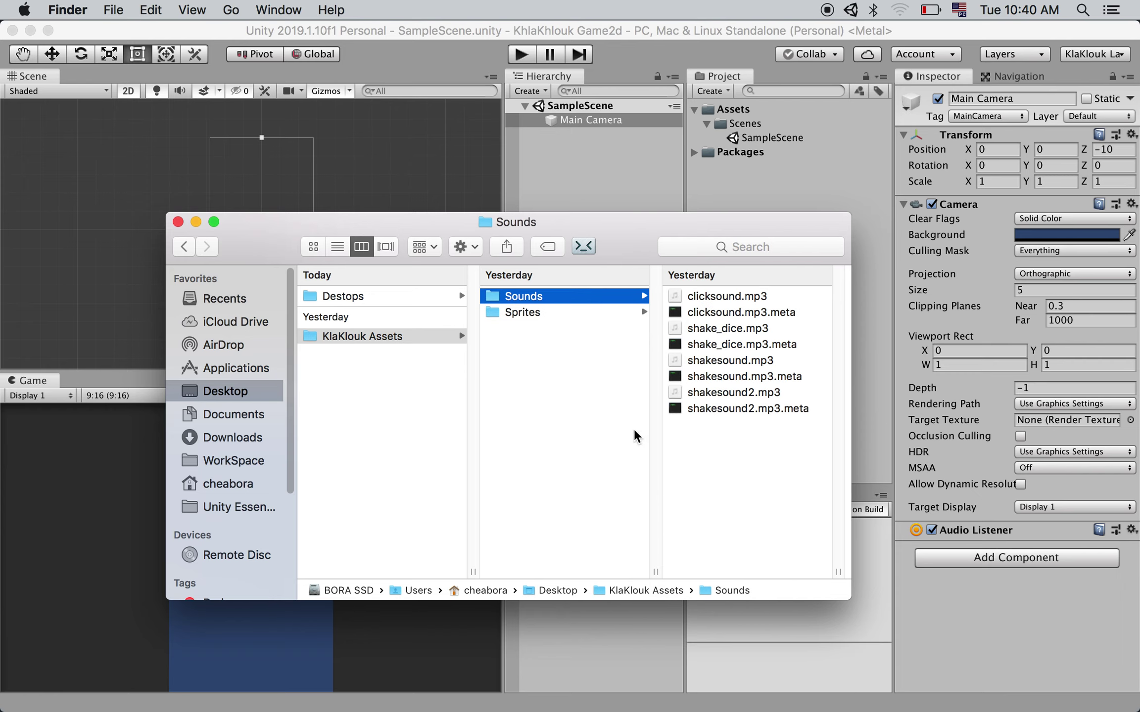
left_click_drag(796, 231, 675, 231)
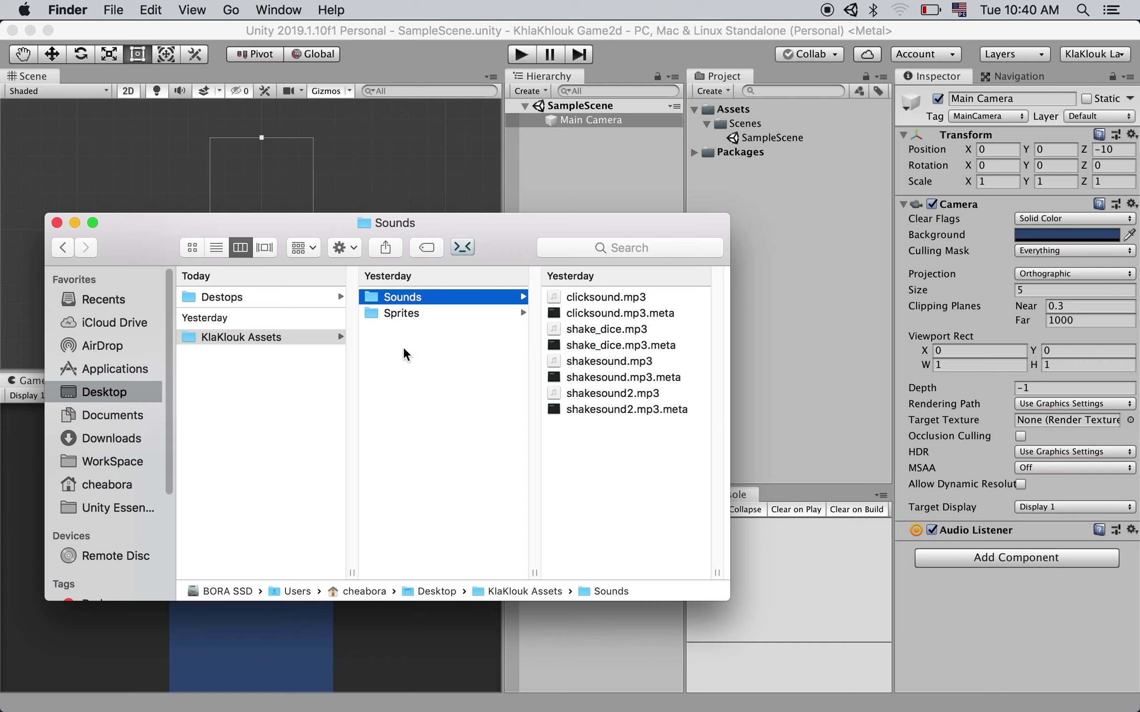
Drag the Sprites folder from Finder into Unity's Assets and expand it to list the sprites.
left_click(384, 315)
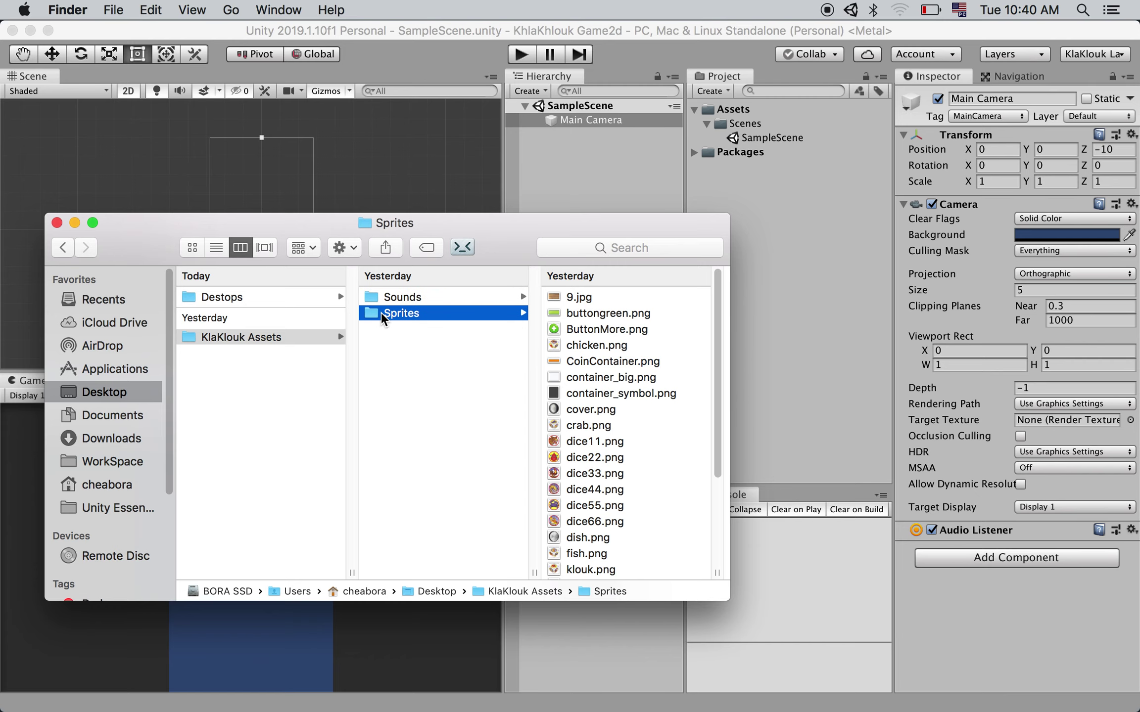
mouse_move(382, 313)
left_mouse_down()
mouse_move(773, 214)
mouse_move(749, 108)
left_mouse_up()
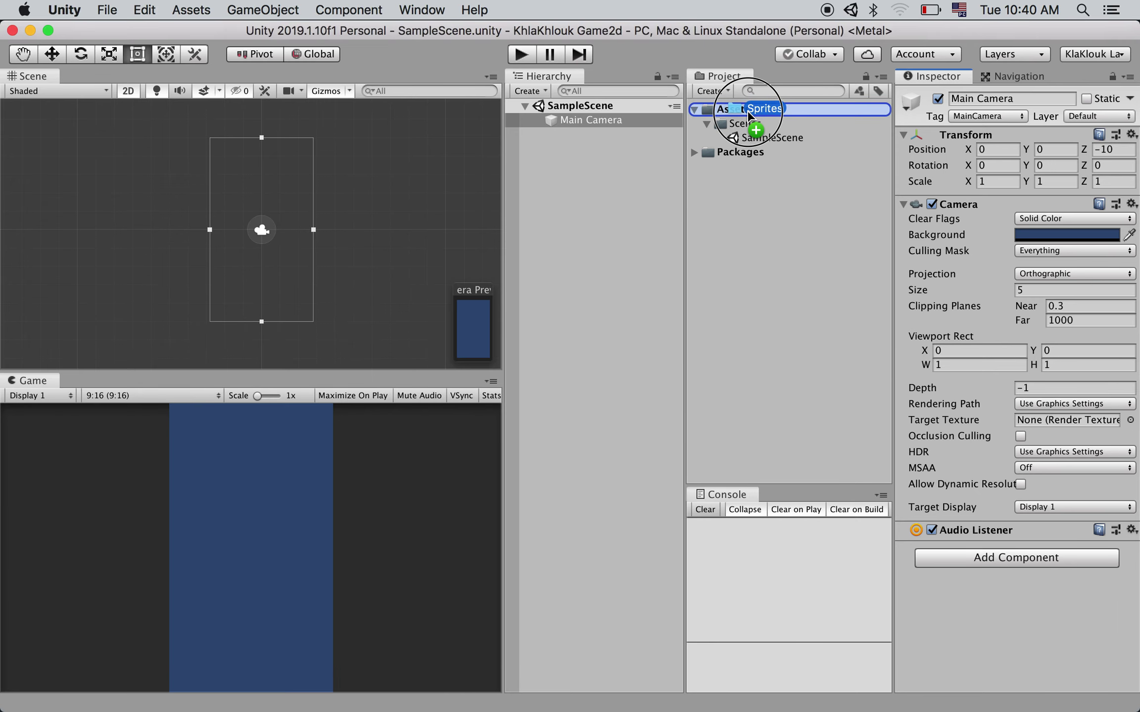
left_click_drag(749, 108, 749, 109)
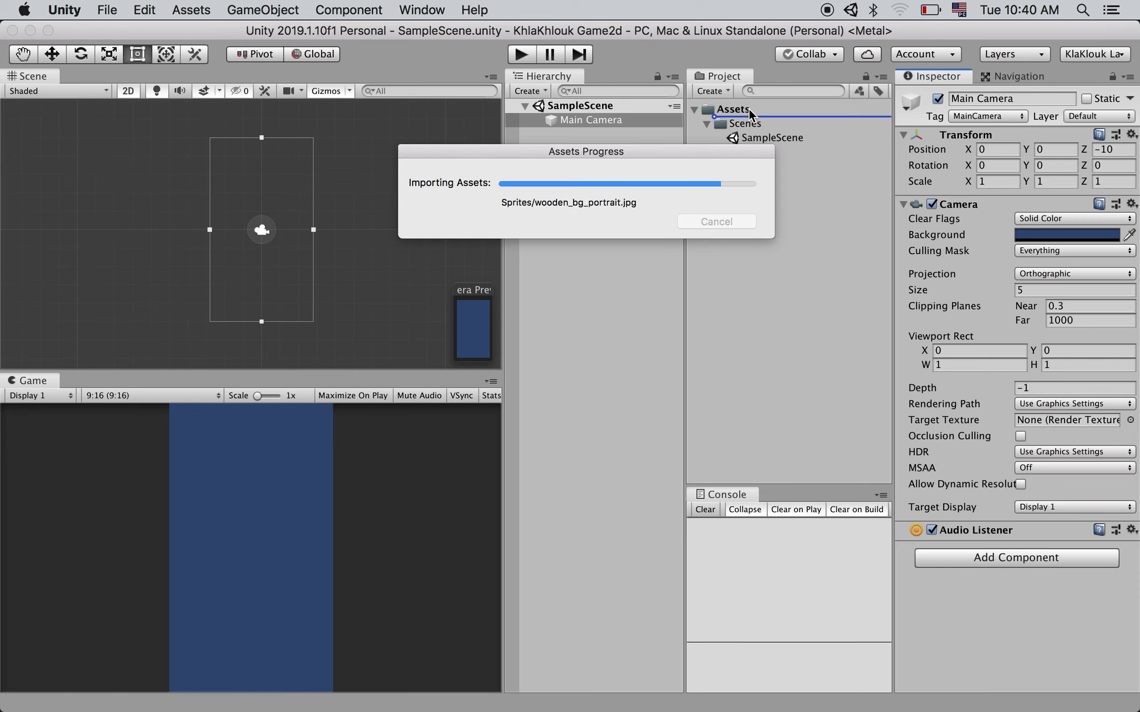
left_click(706, 153)
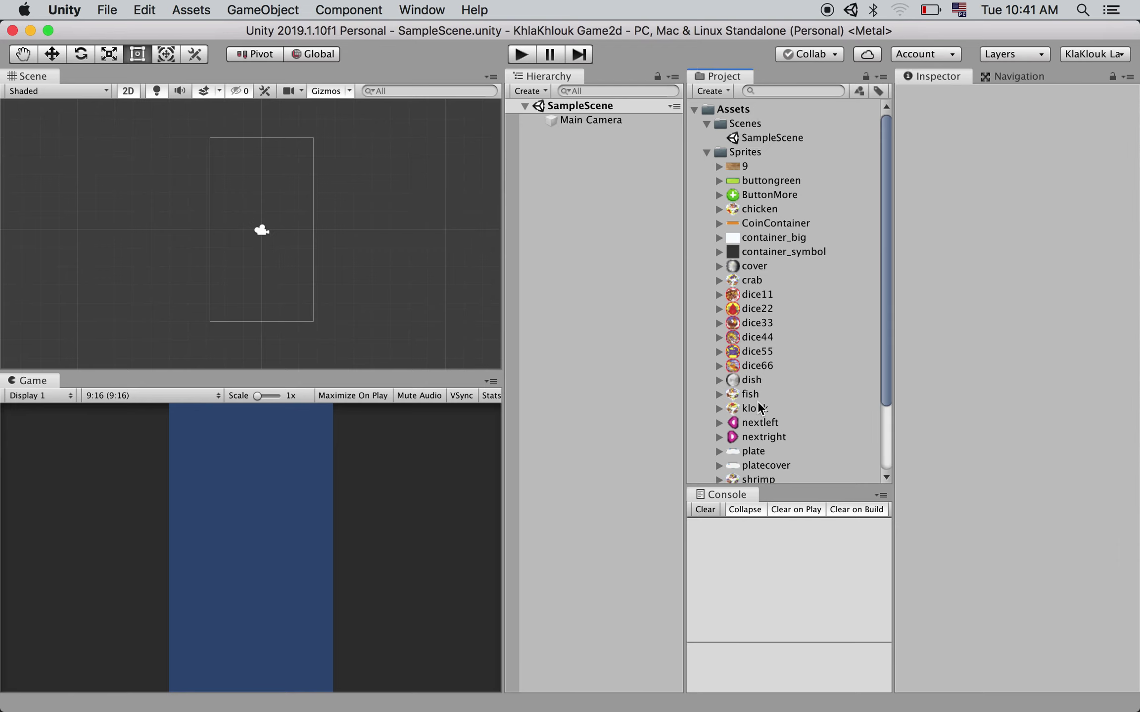
Collapse Sprites, drag the Sounds folder from Finder into Assets, and expand it.
left_click(706, 153)
key("super+Tab")
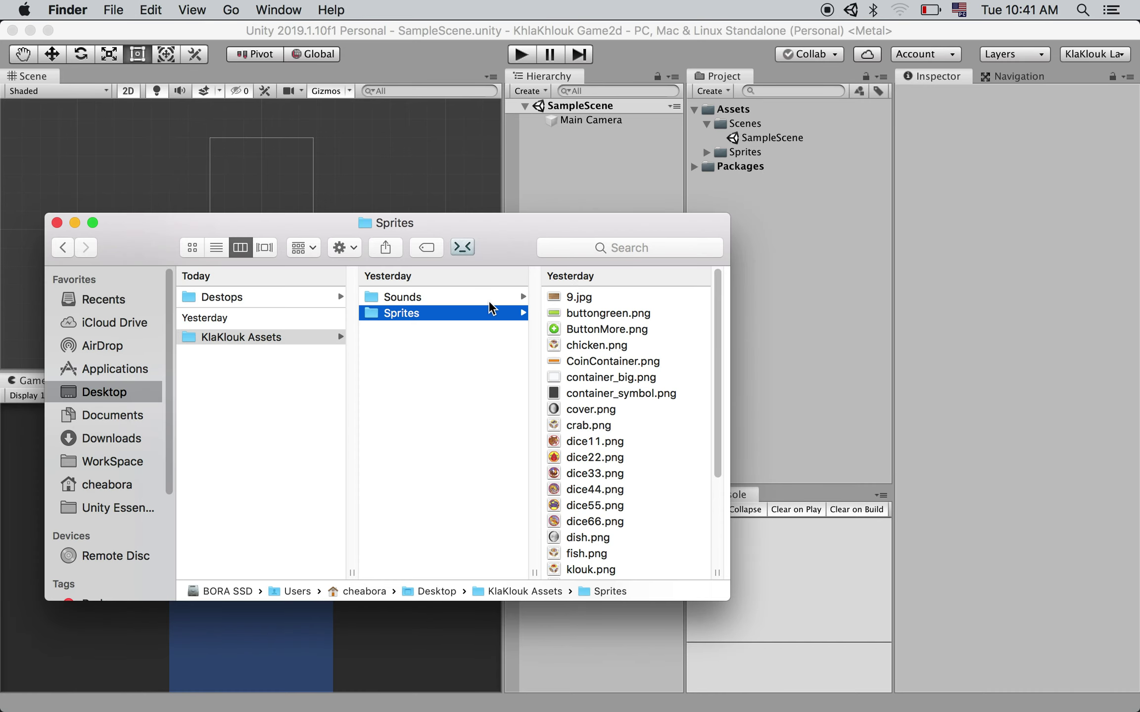
left_click(428, 299)
mouse_move(399, 299)
left_mouse_down()
mouse_move(795, 146)
mouse_move(751, 108)
left_mouse_up()
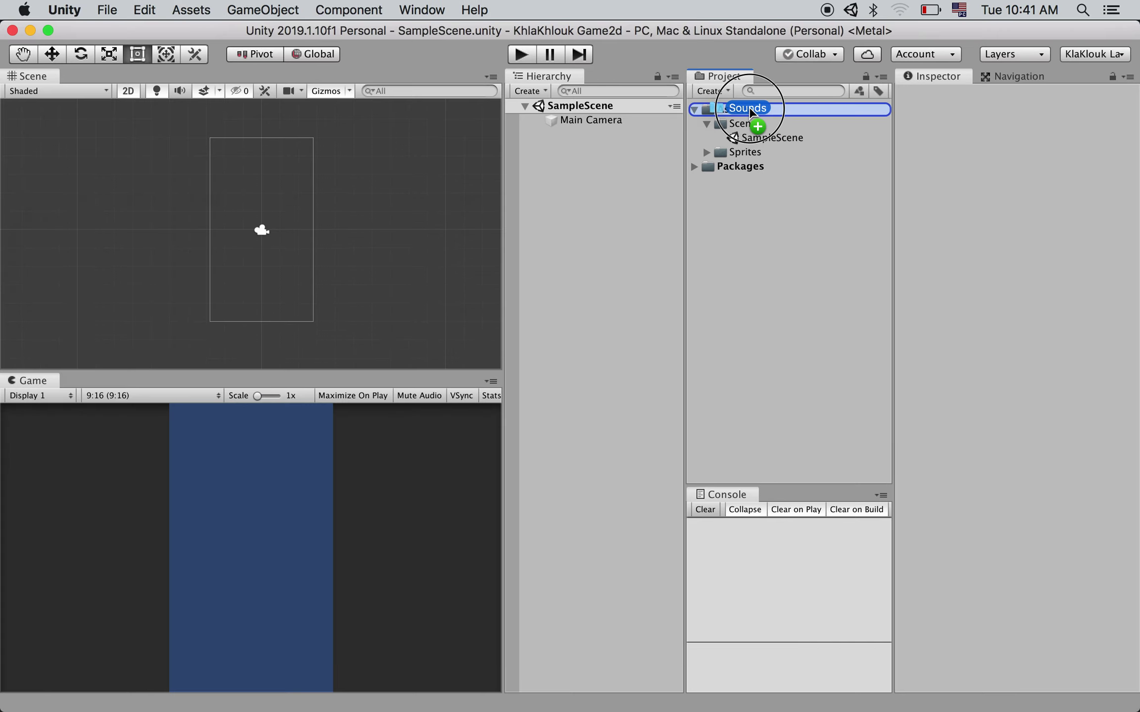
left_click_drag(750, 109, 749, 108)
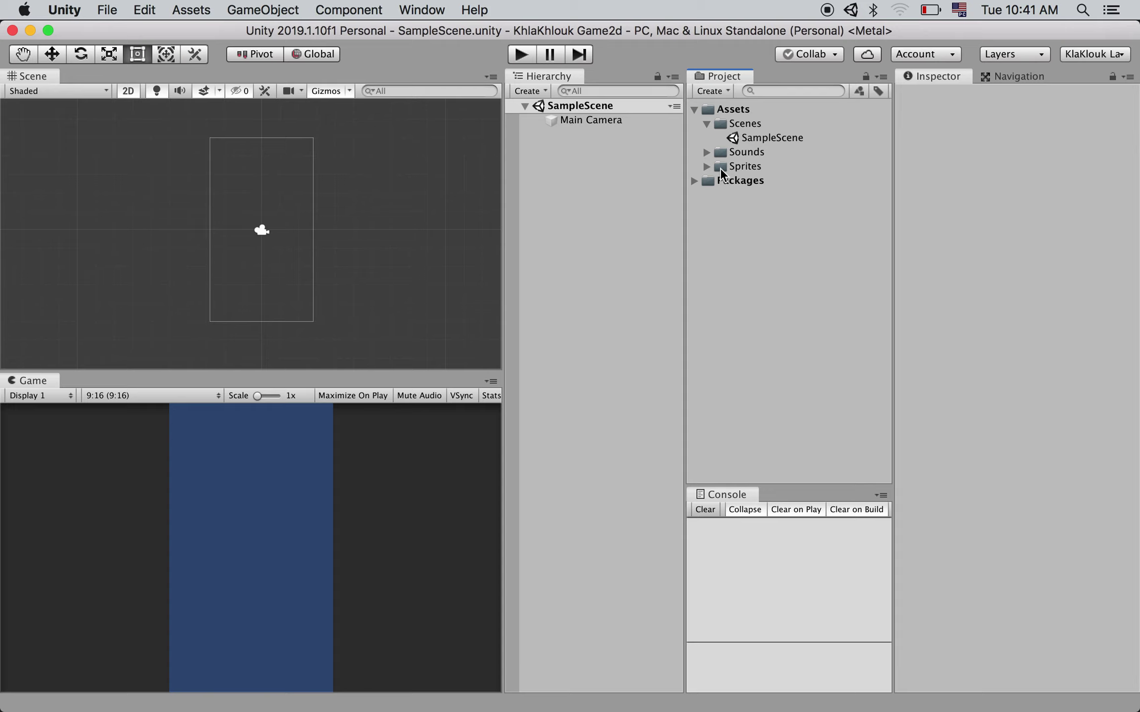
left_click(706, 153)
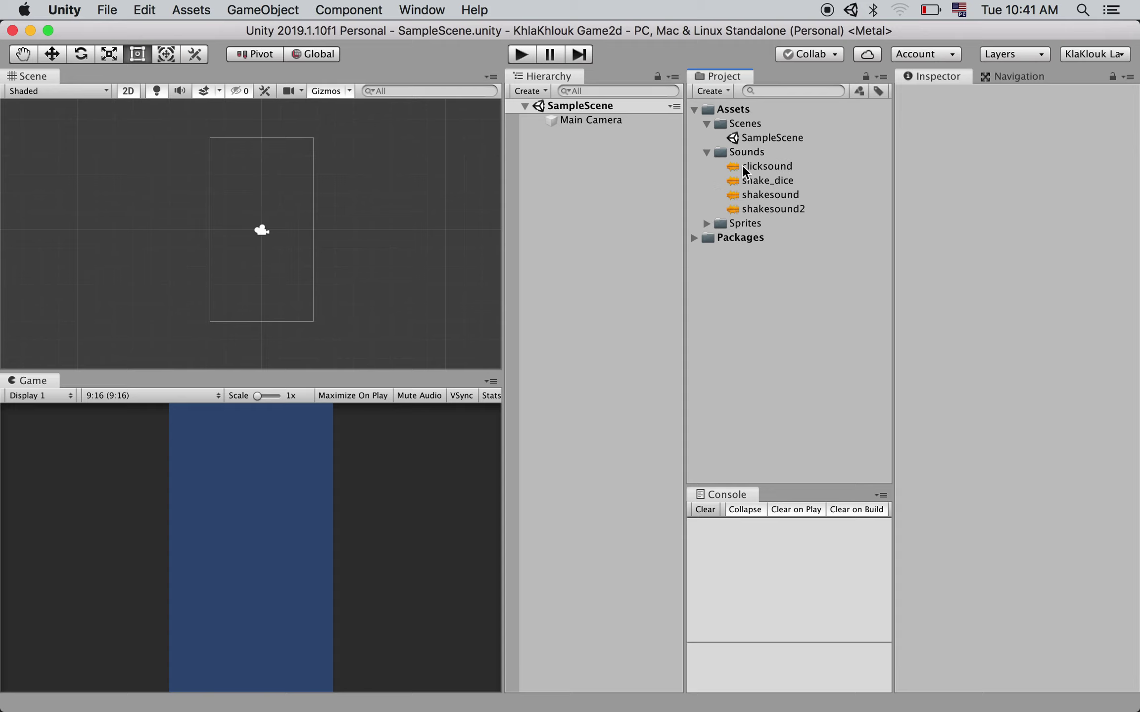
Preview the clips, then delete clicksound, shake_dice and shakesound.
left_click(786, 209)
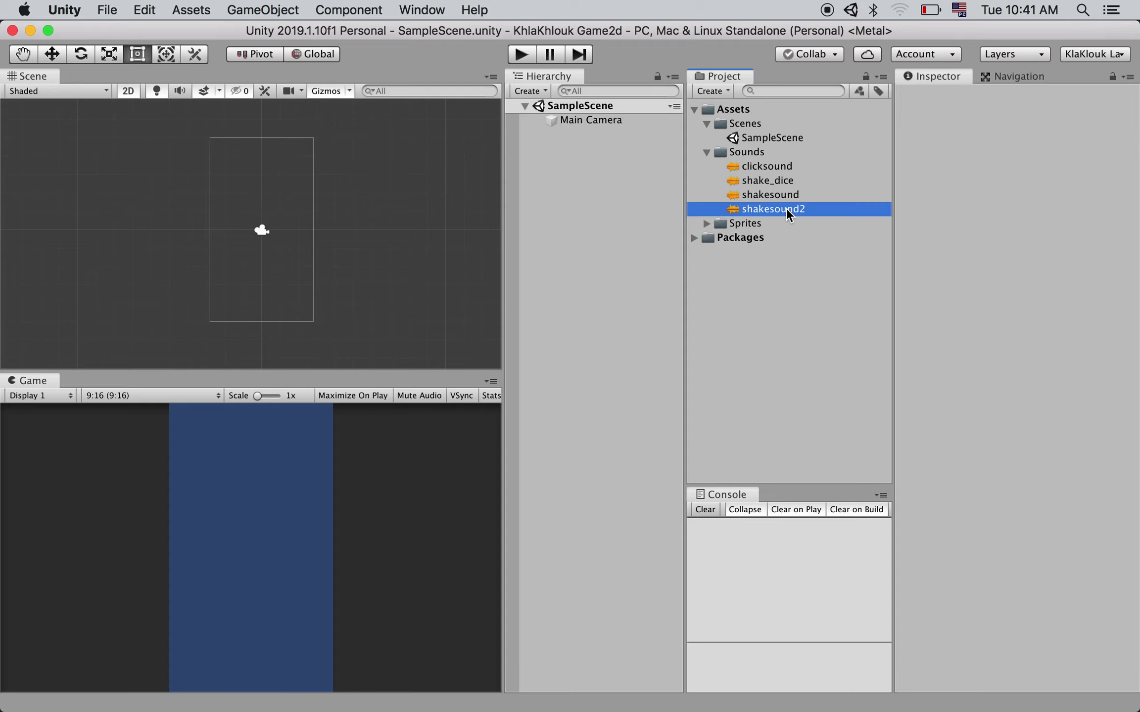
scroll(1073, 410, "down", 3)
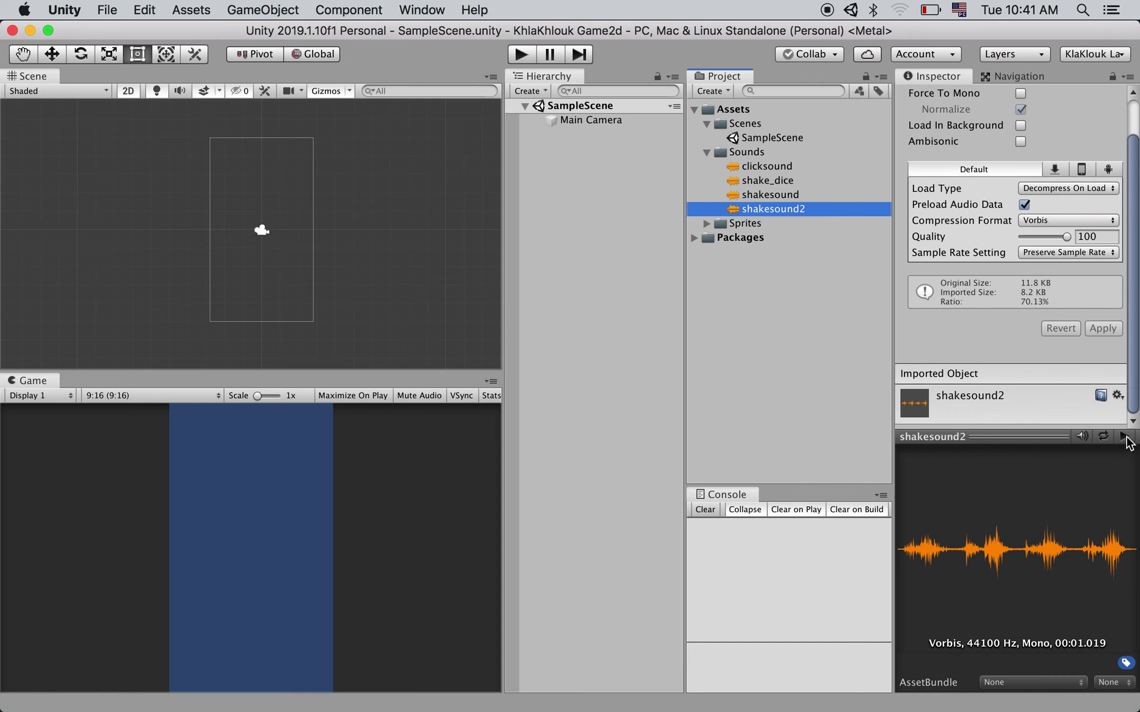
left_click(1124, 435)
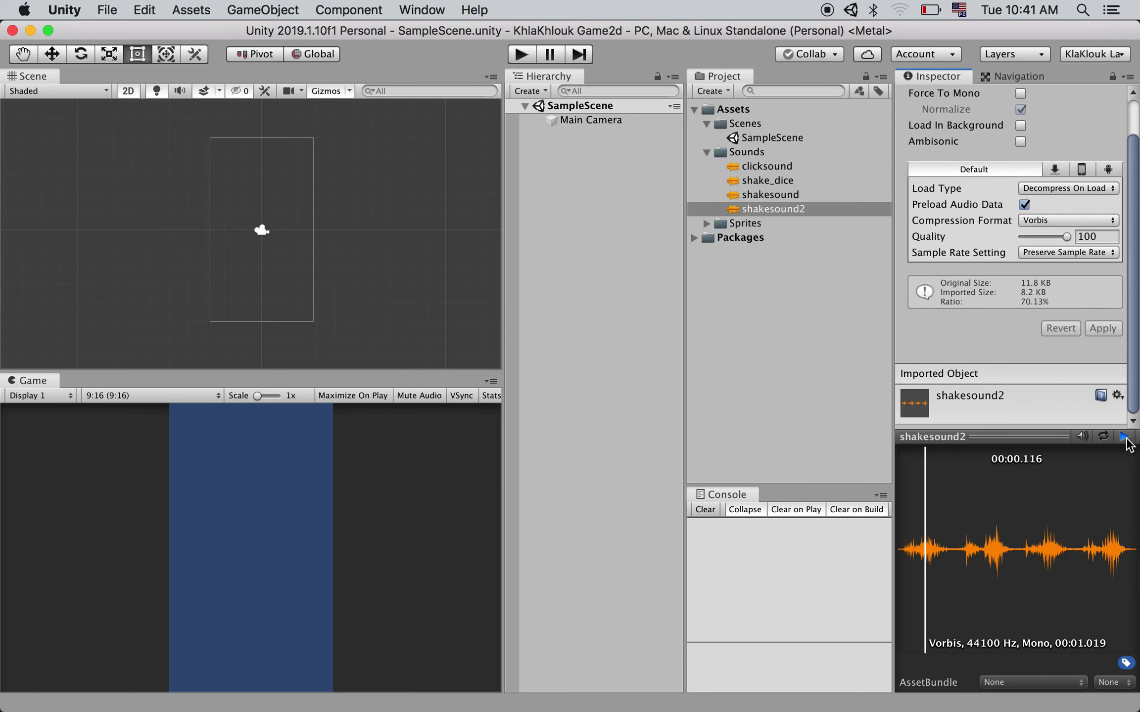
left_click(786, 167)
left_click(790, 197)
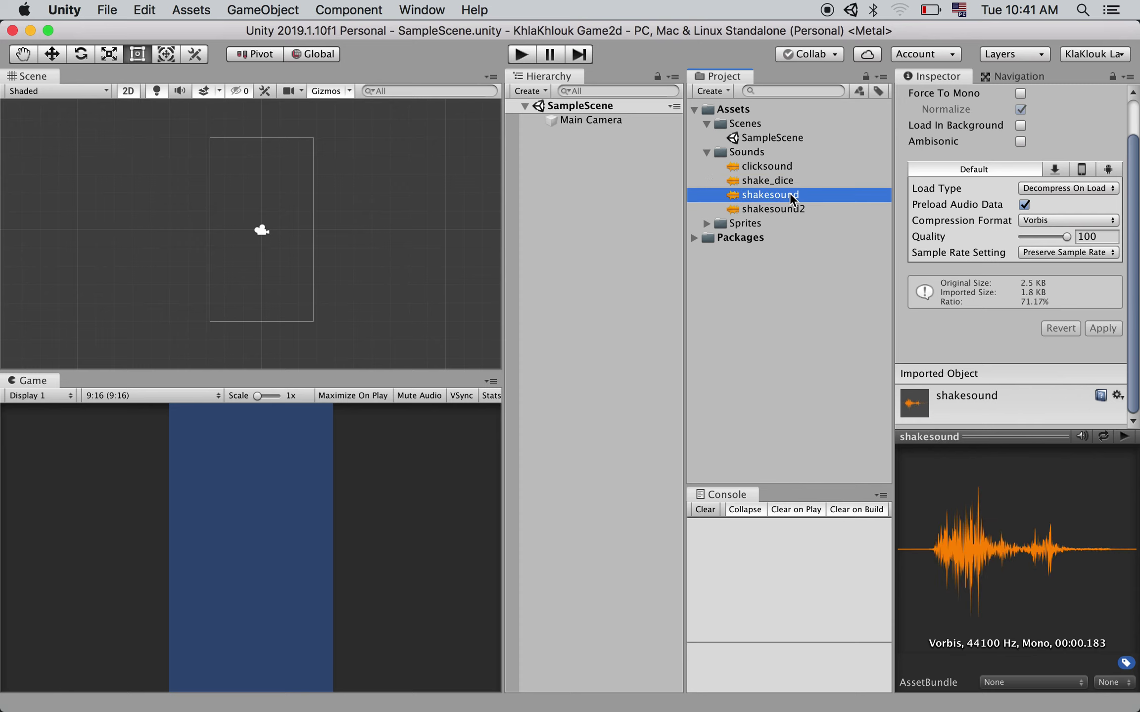
left_click(781, 166, "shift")
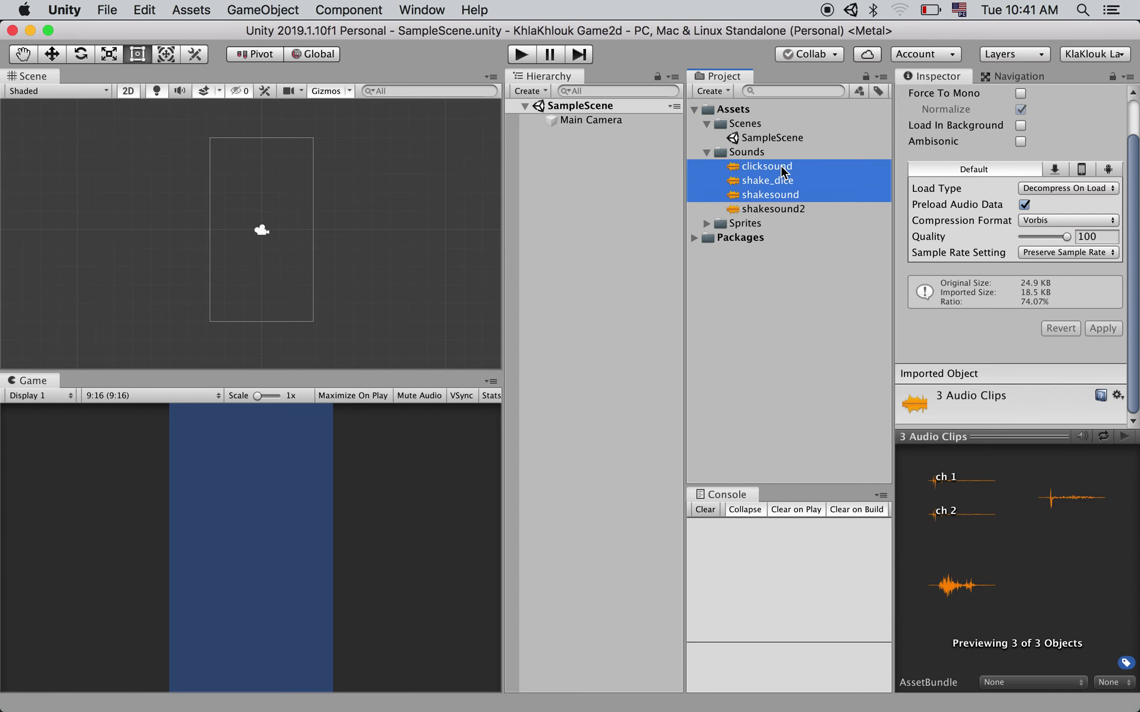
right_click(784, 166)
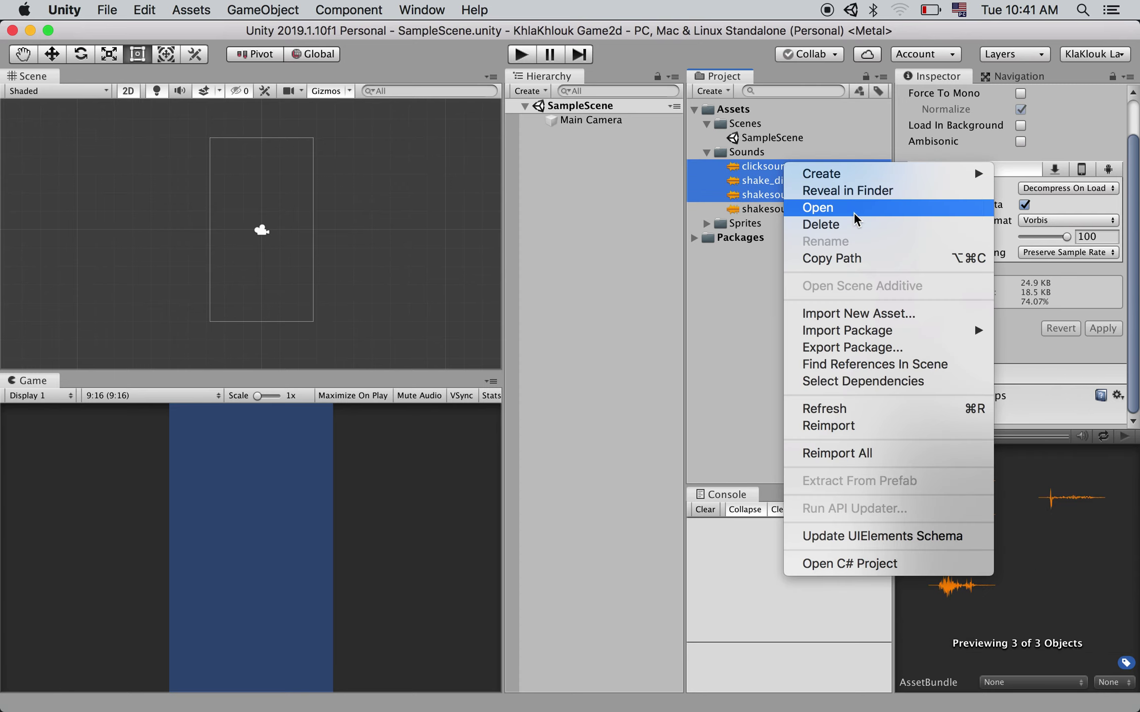
left_click(839, 224)
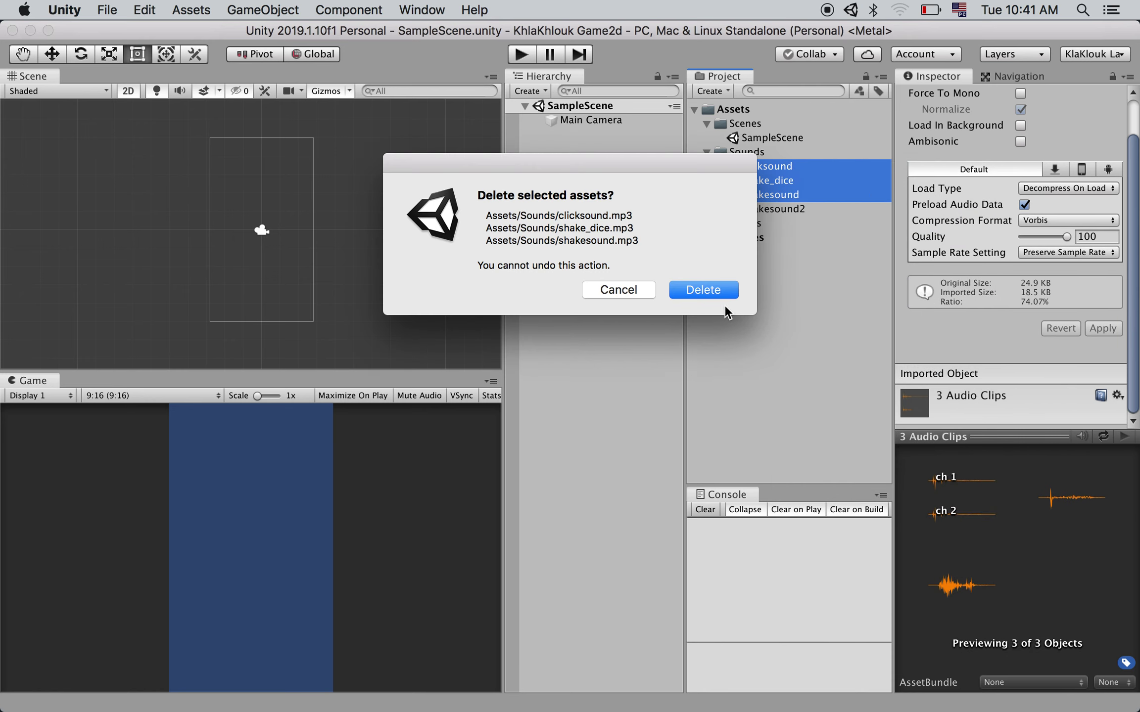
left_click(712, 289)
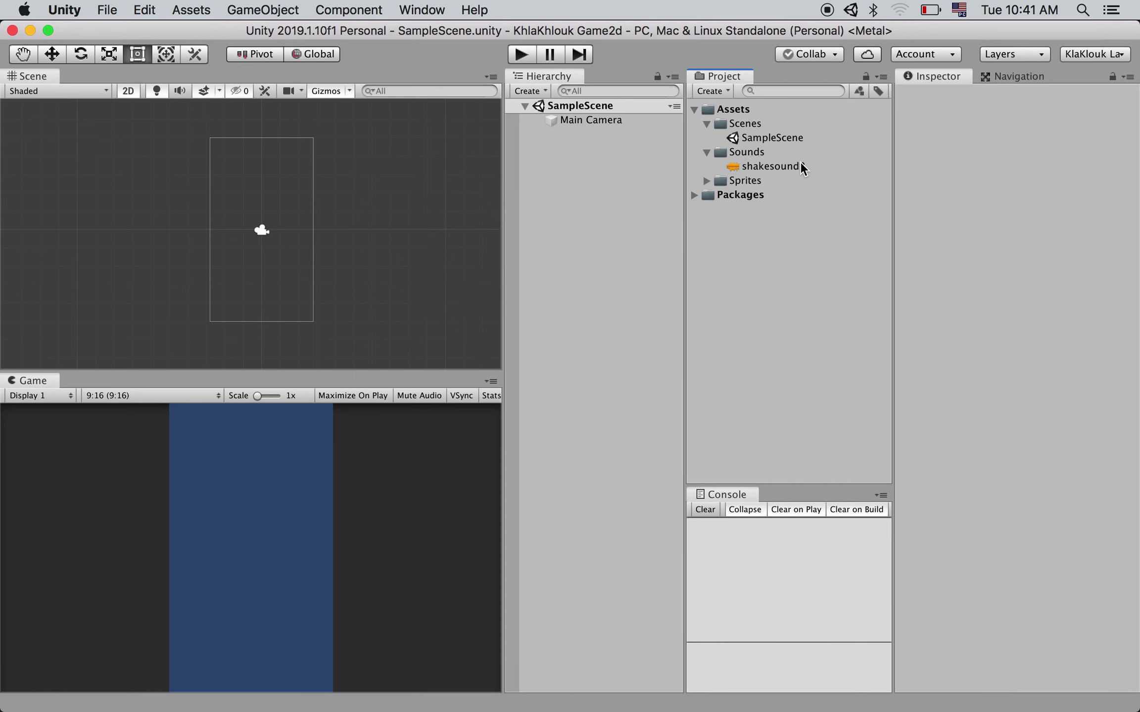
Rename shakesound2 to shakesound and expand the Sprites folder.
left_click(785, 165)
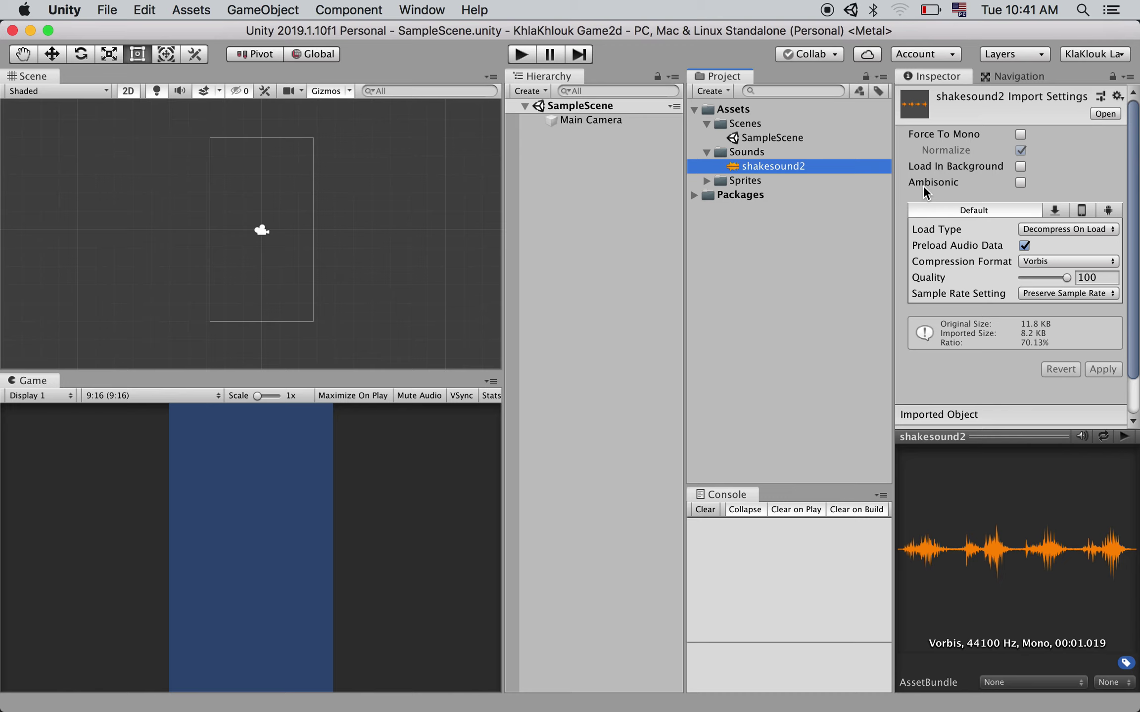
key("Return")
key("BackSpace")
key("Return")
left_click(704, 180)
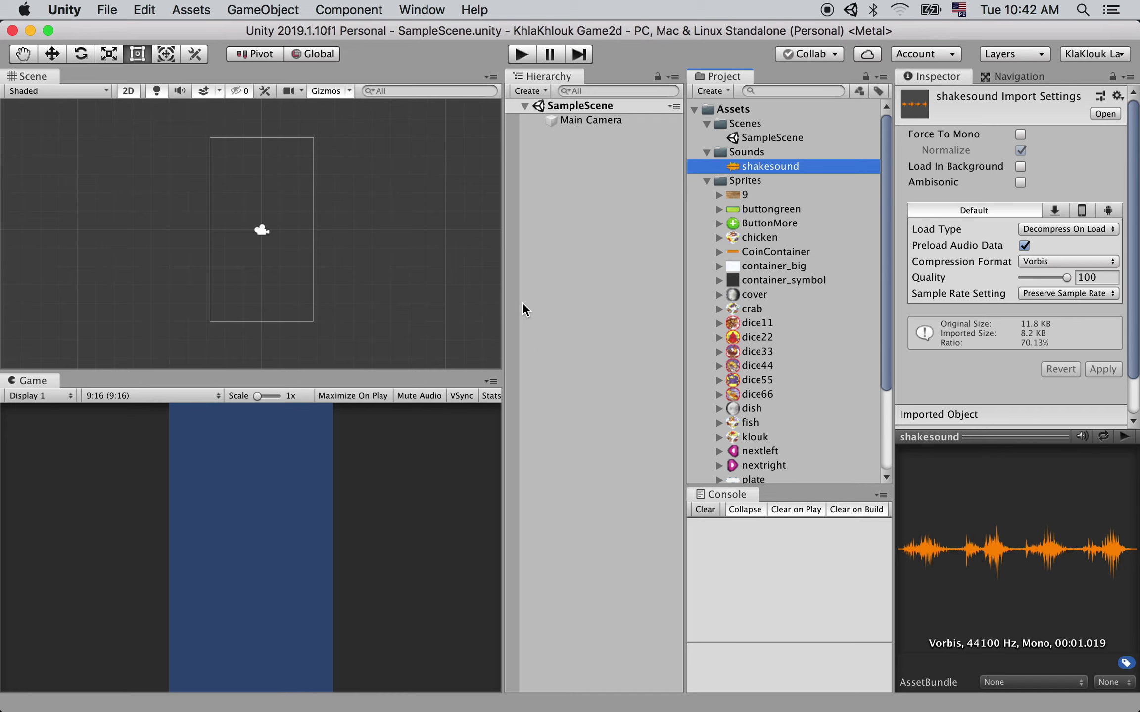
scroll(309, 255, "up", 2)
left_click(600, 274)
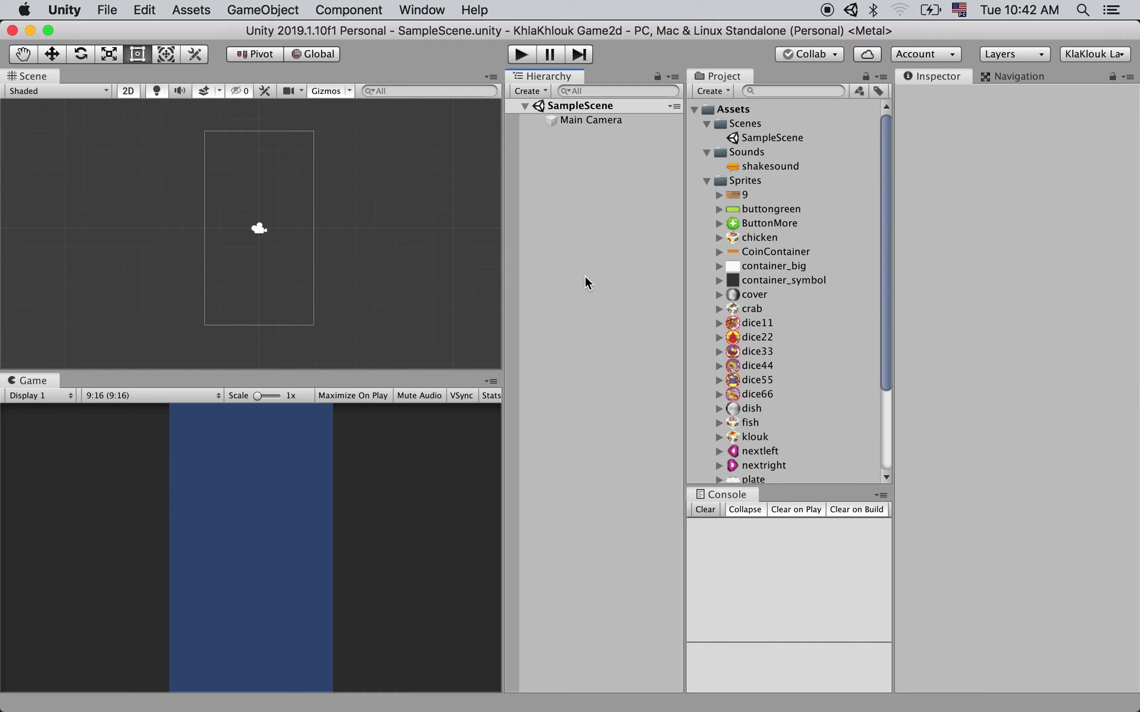
left_click(707, 181)
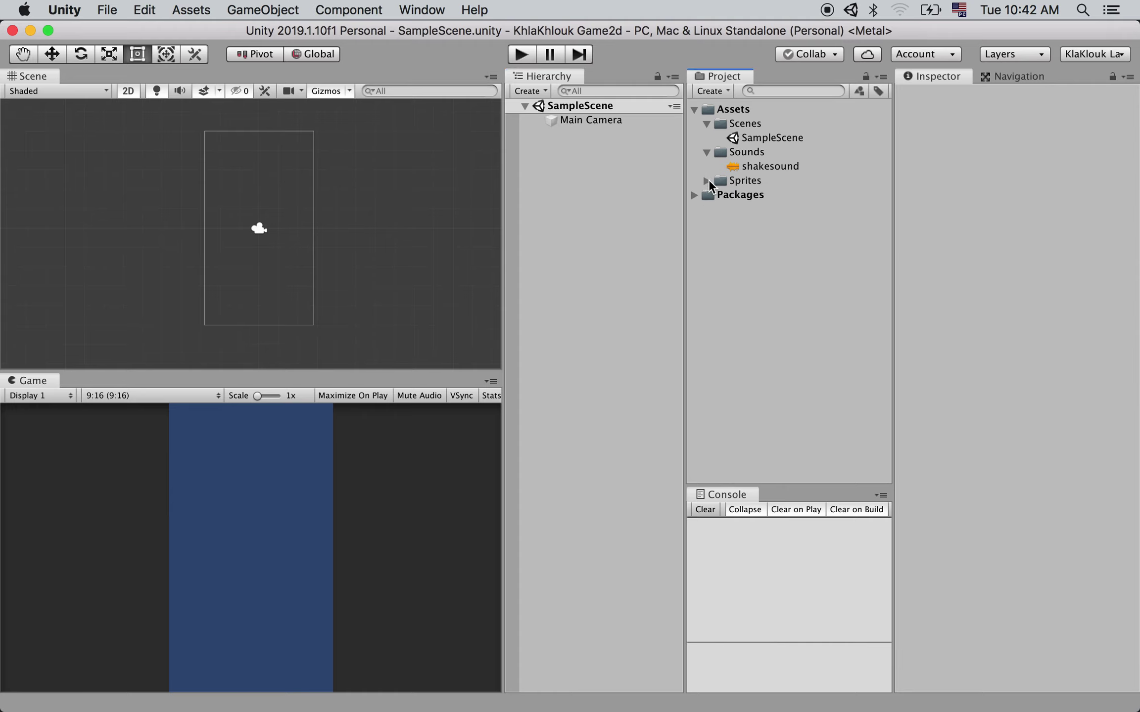
left_click(707, 180)
left_click(768, 195)
left_click(767, 209)
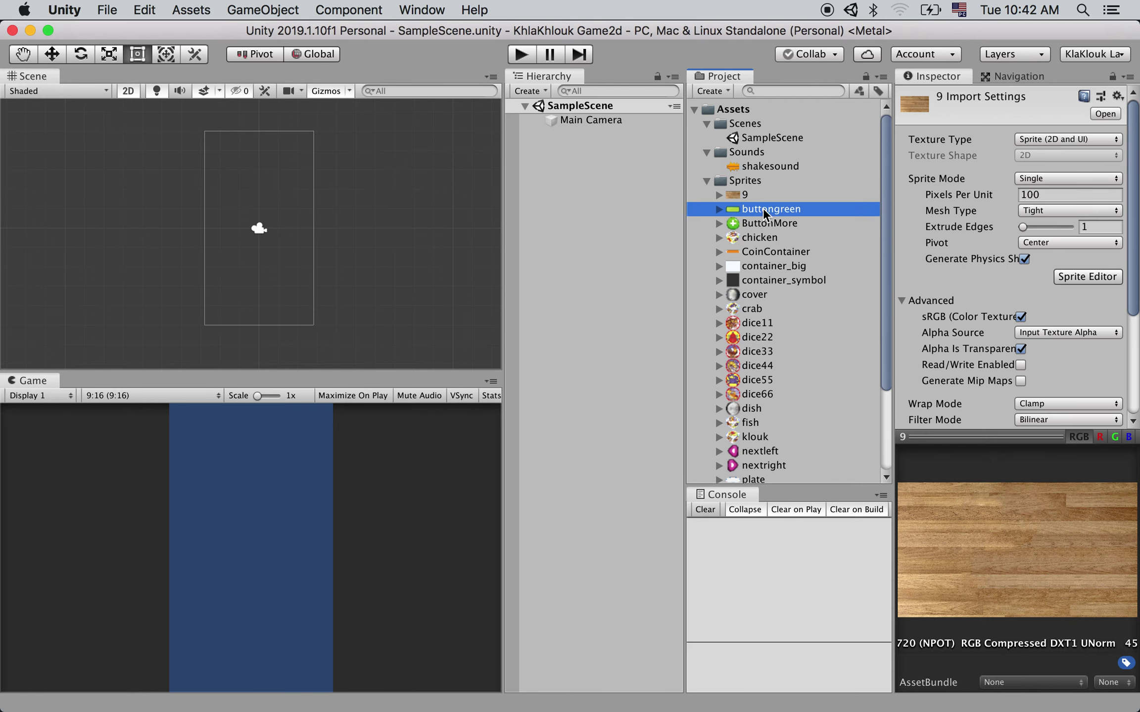
left_click(765, 223)
left_click(705, 181)
left_click(705, 152)
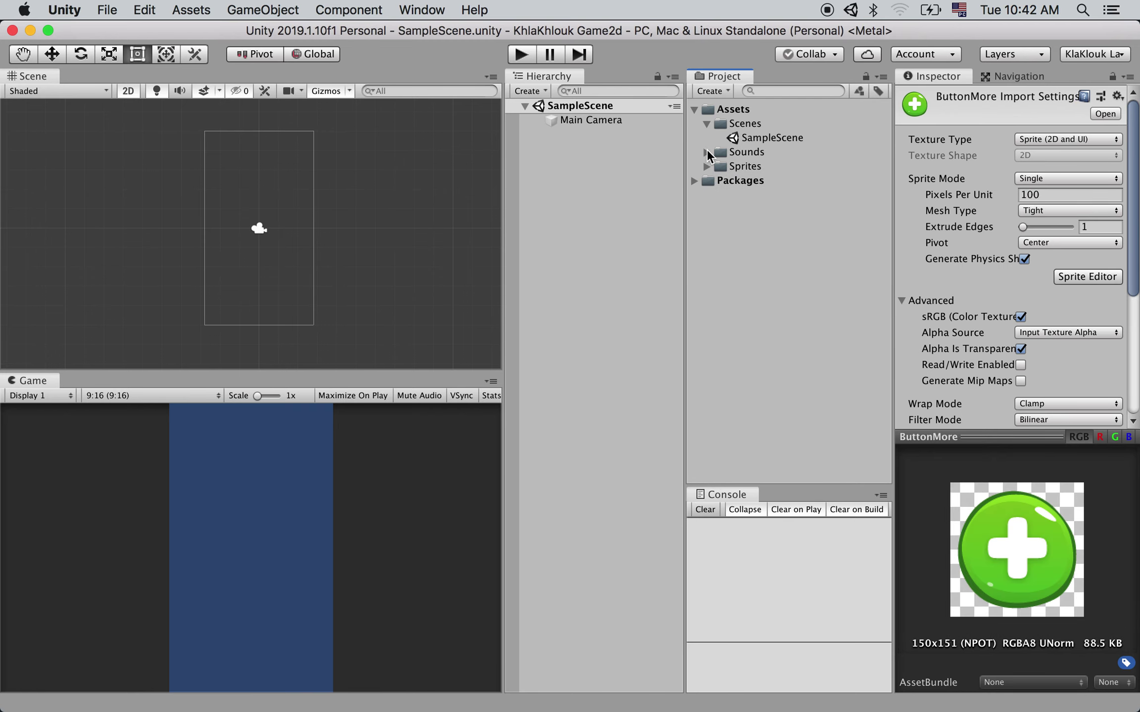
left_click(702, 124)
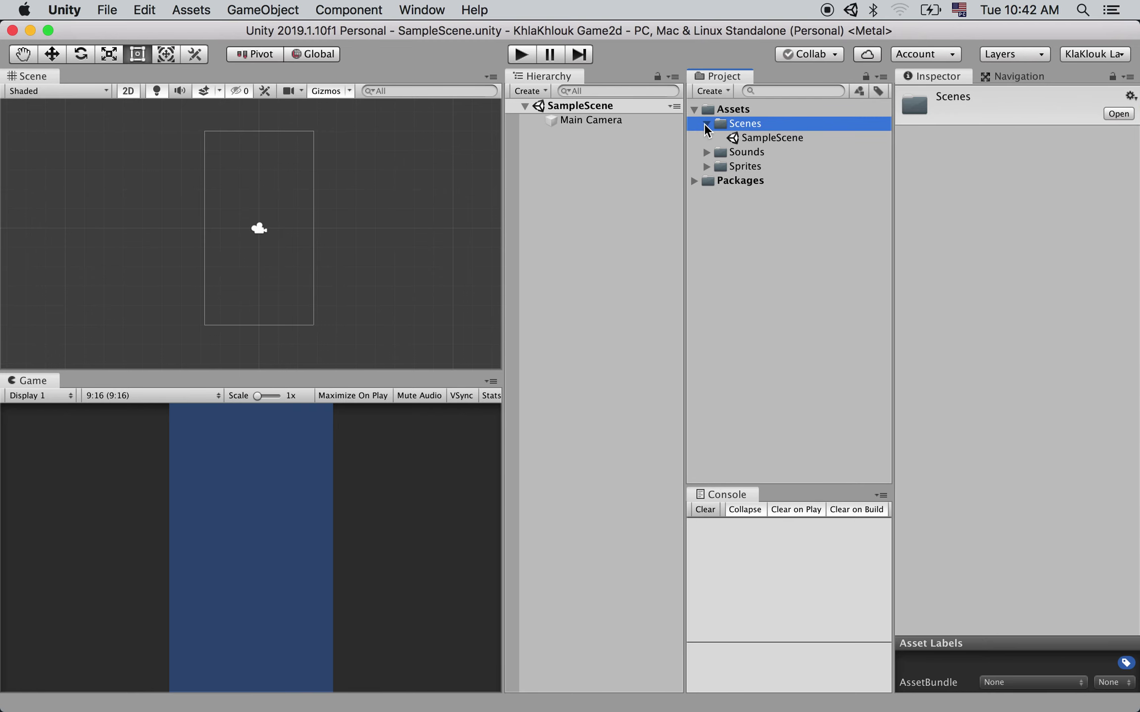
left_click(705, 124)
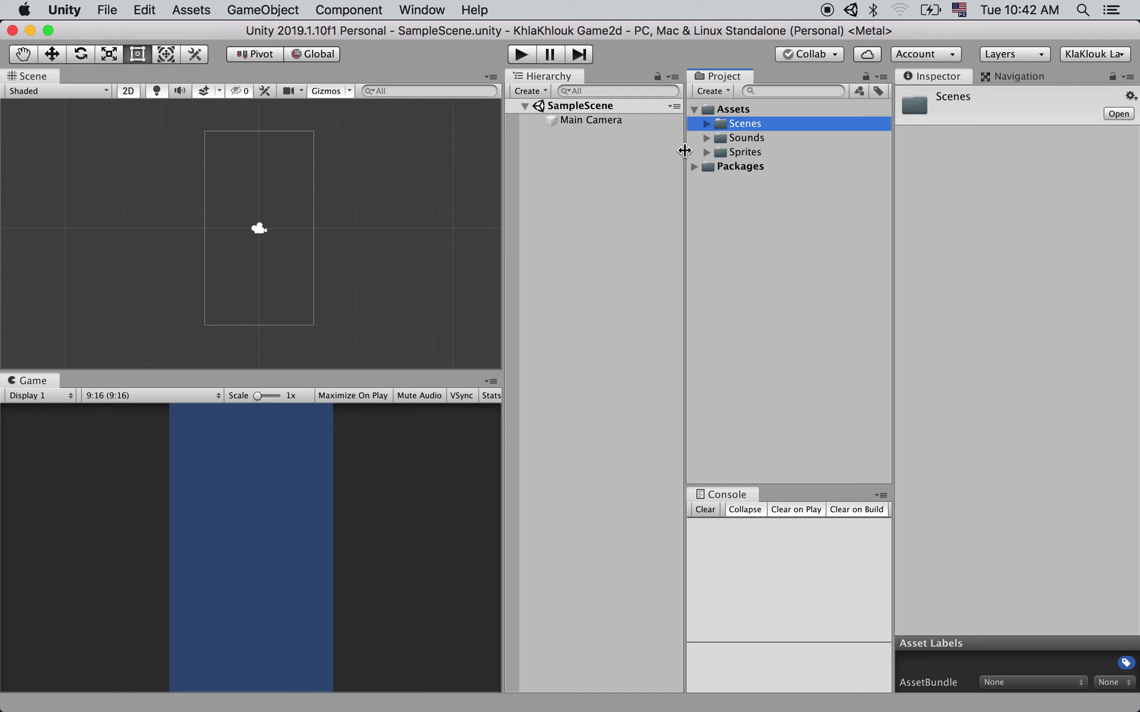
left_click(760, 107)
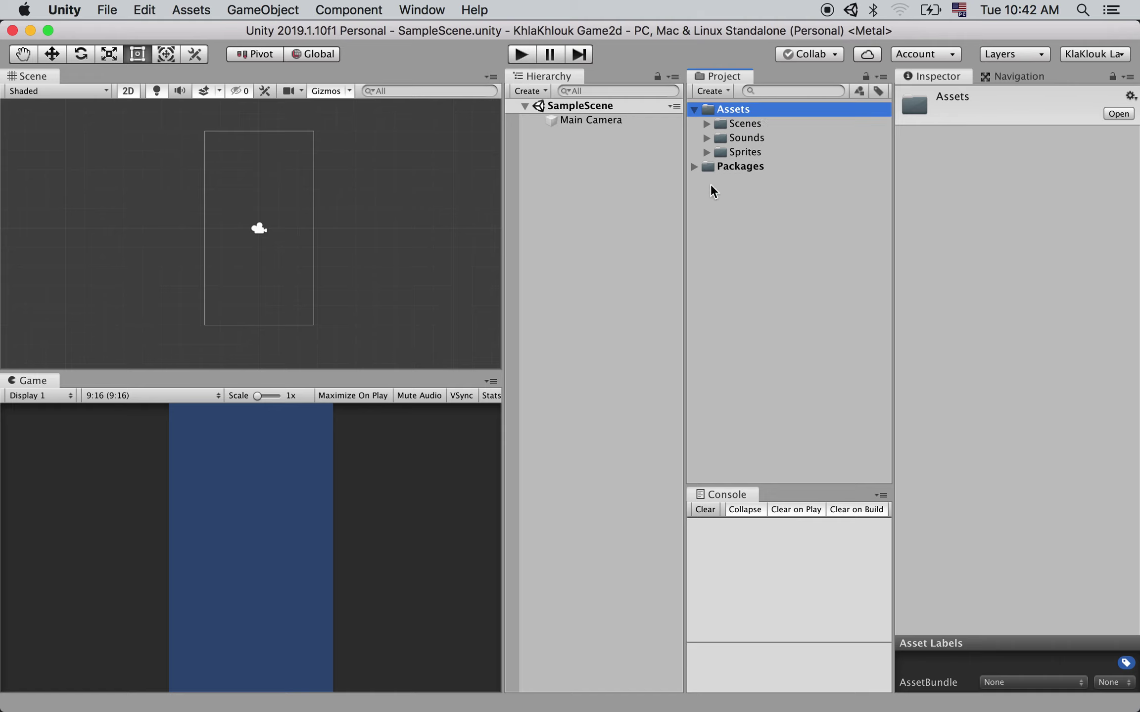
left_click(707, 152)
scroll(792, 178, "down", 3)
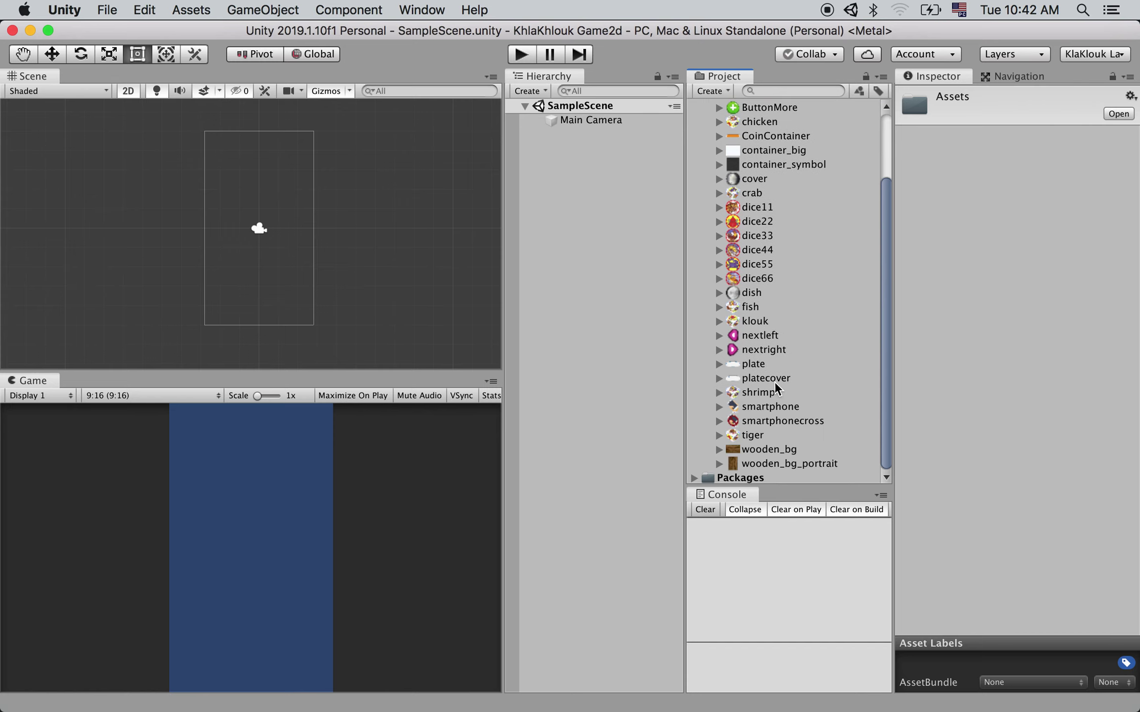
scroll(762, 272, "up", 3)
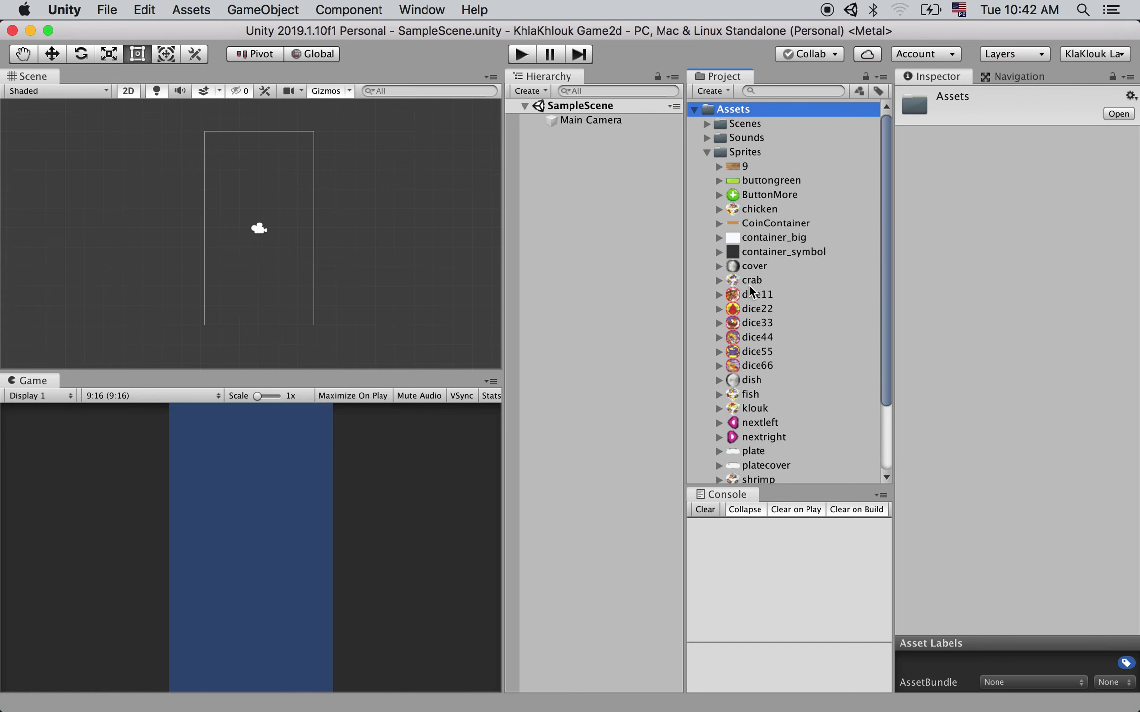
scroll(737, 321, "down", 3)
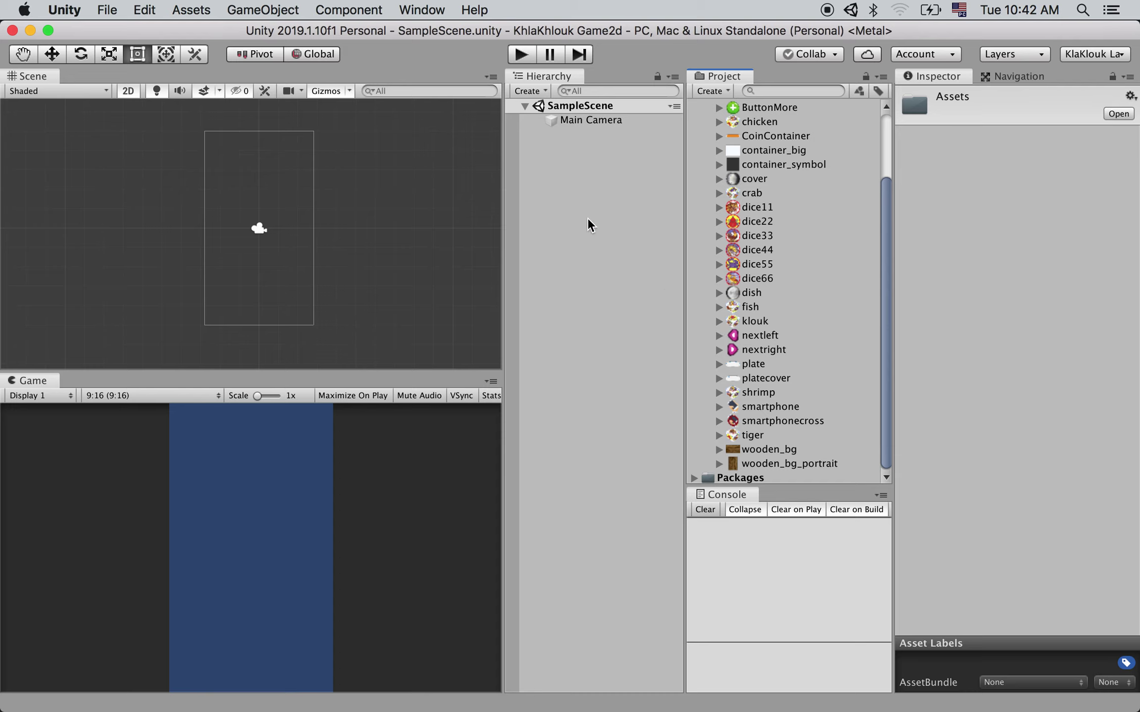
scroll(794, 236, "up", 2)
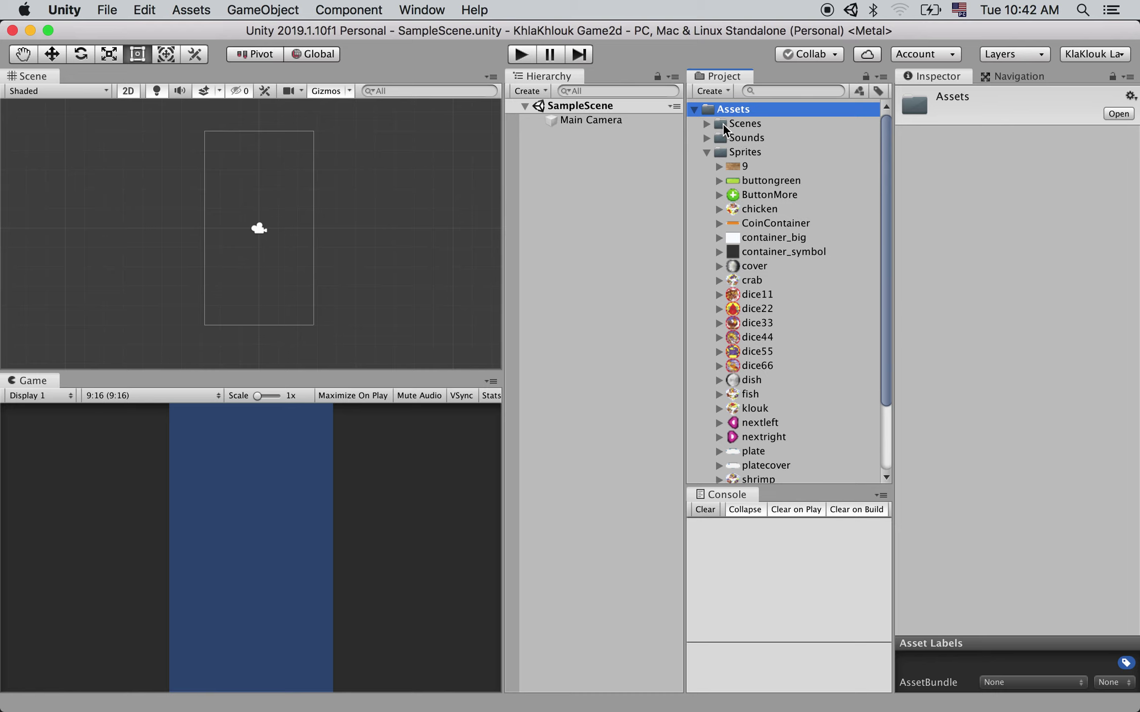
left_click(707, 152)
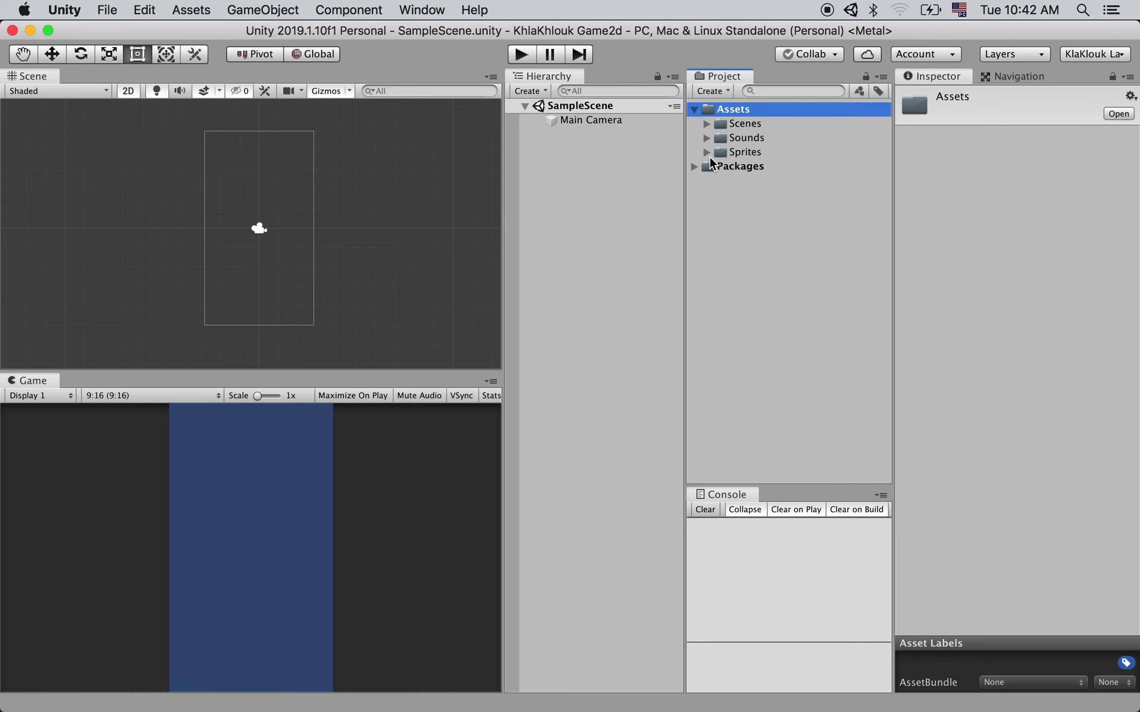
left_click(706, 123)
left_click(769, 137)
Rename SampleScene to GamePlay, reload the scene, and expand it to show Main Camera.
right_click(804, 139)
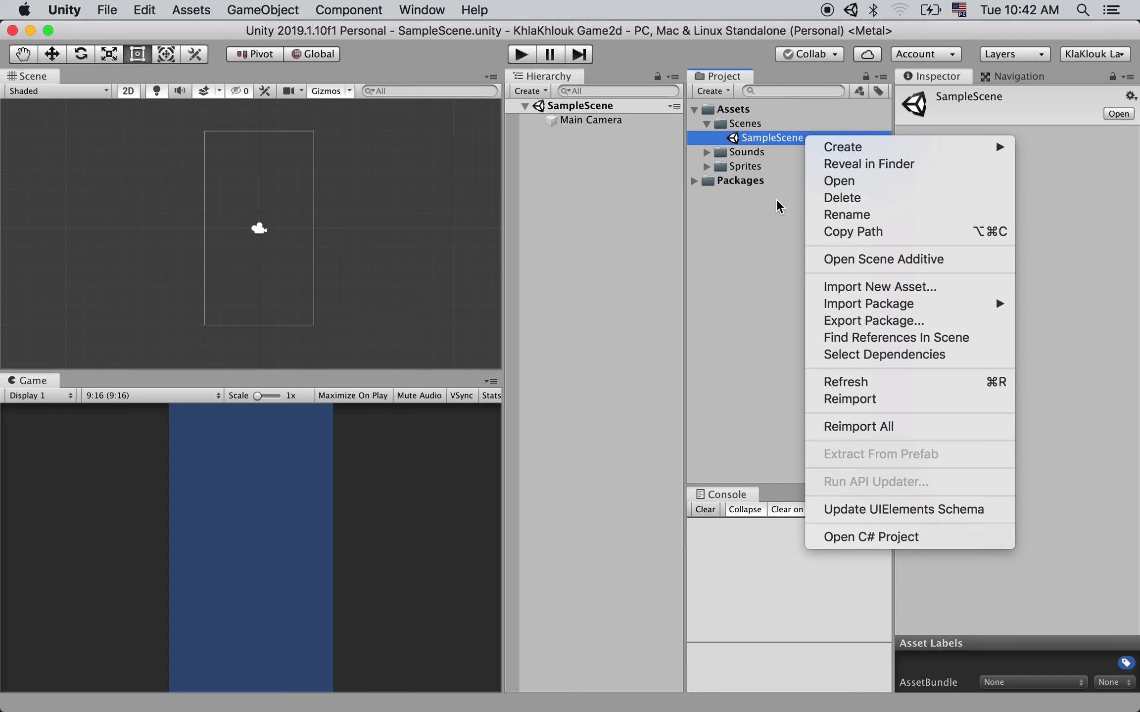
left_click(781, 183)
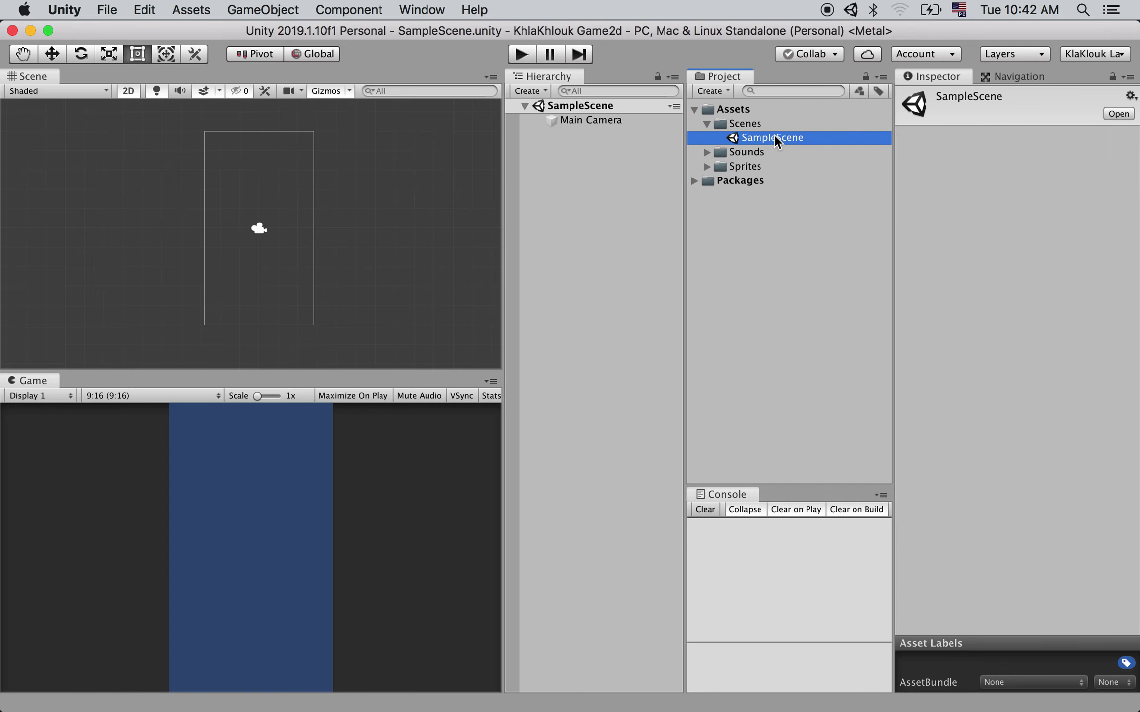
right_click(775, 136)
left_click(828, 213)
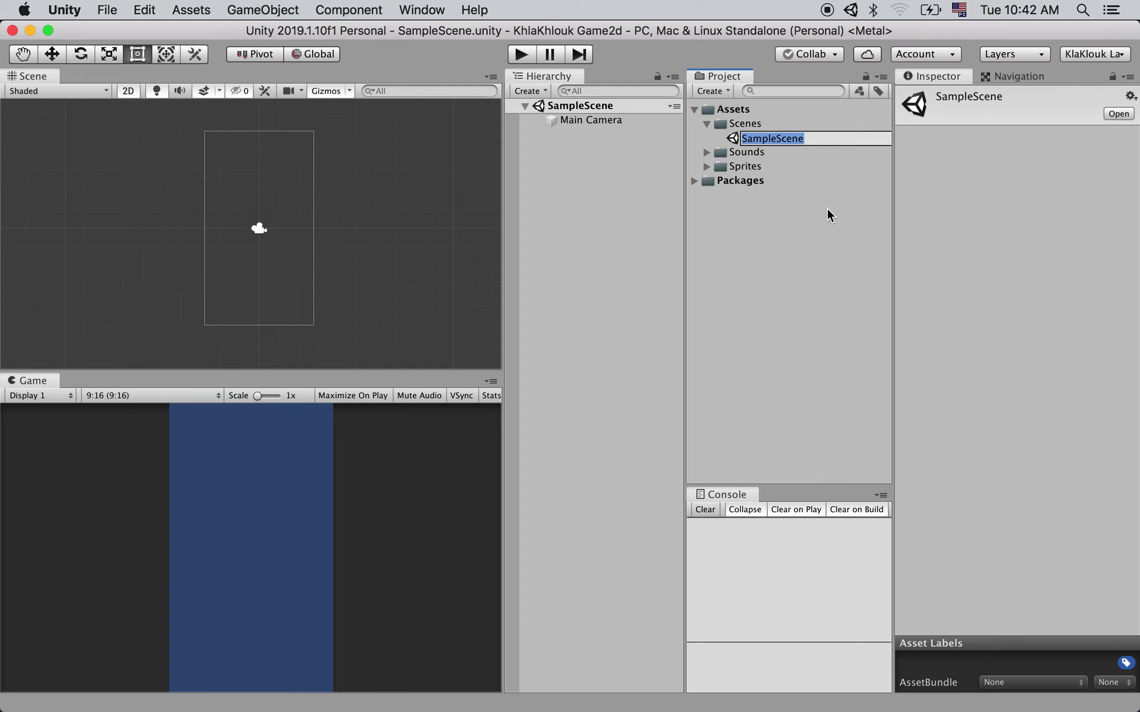
type("GAME")
key("BackSpace")
key("BackSpace")
key("BackSpace")
type("amePlay")
key("Return")
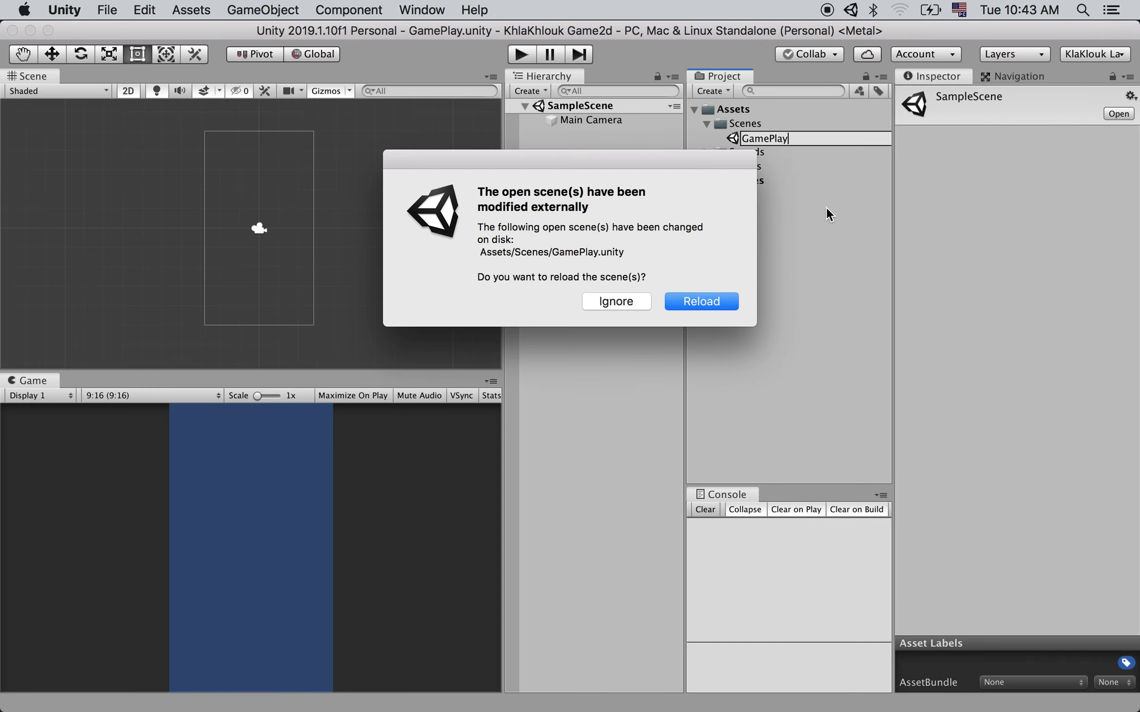
left_click(711, 299)
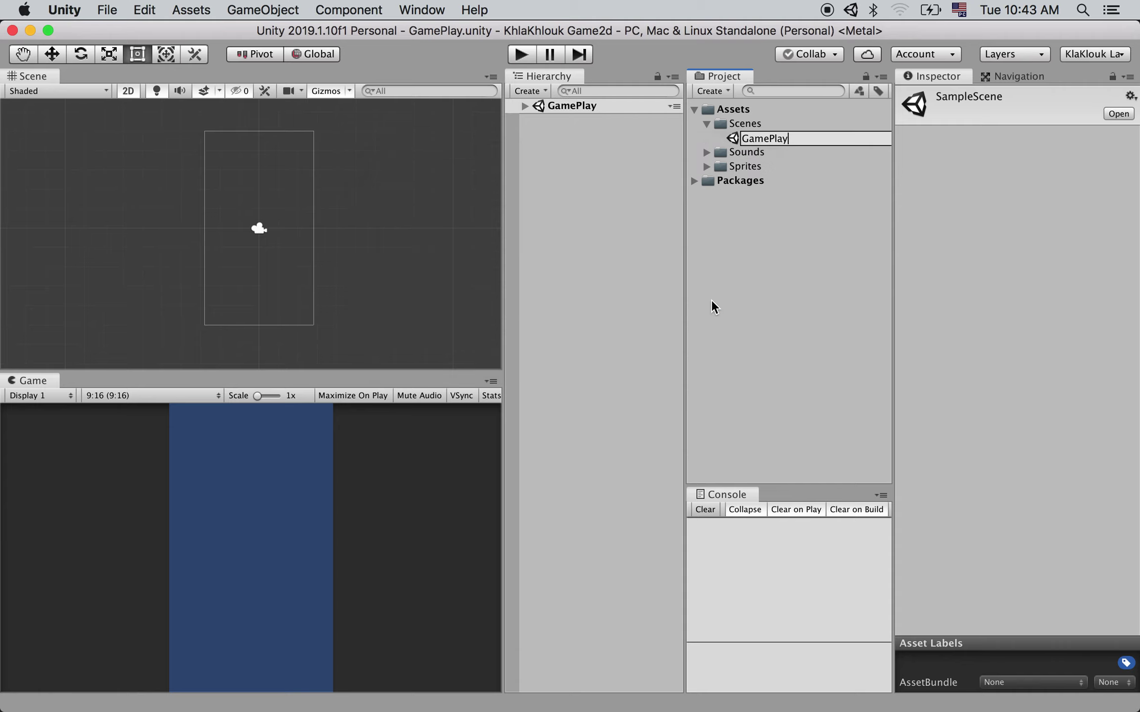
left_click(522, 106)
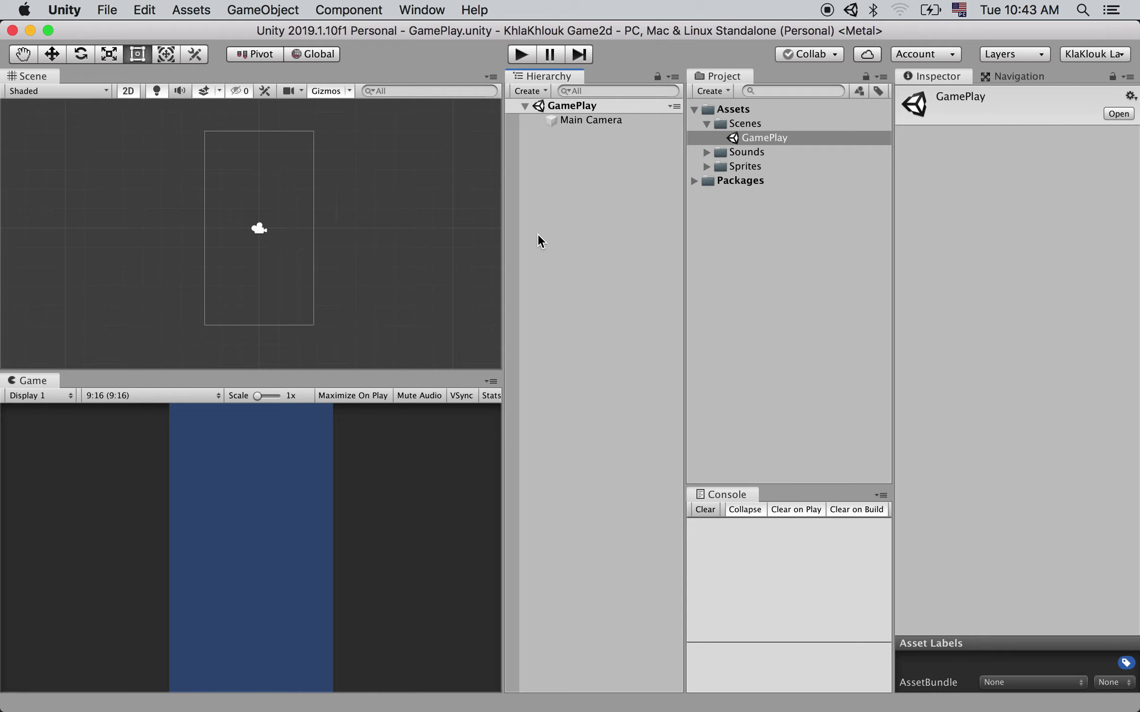
left_click(590, 236)
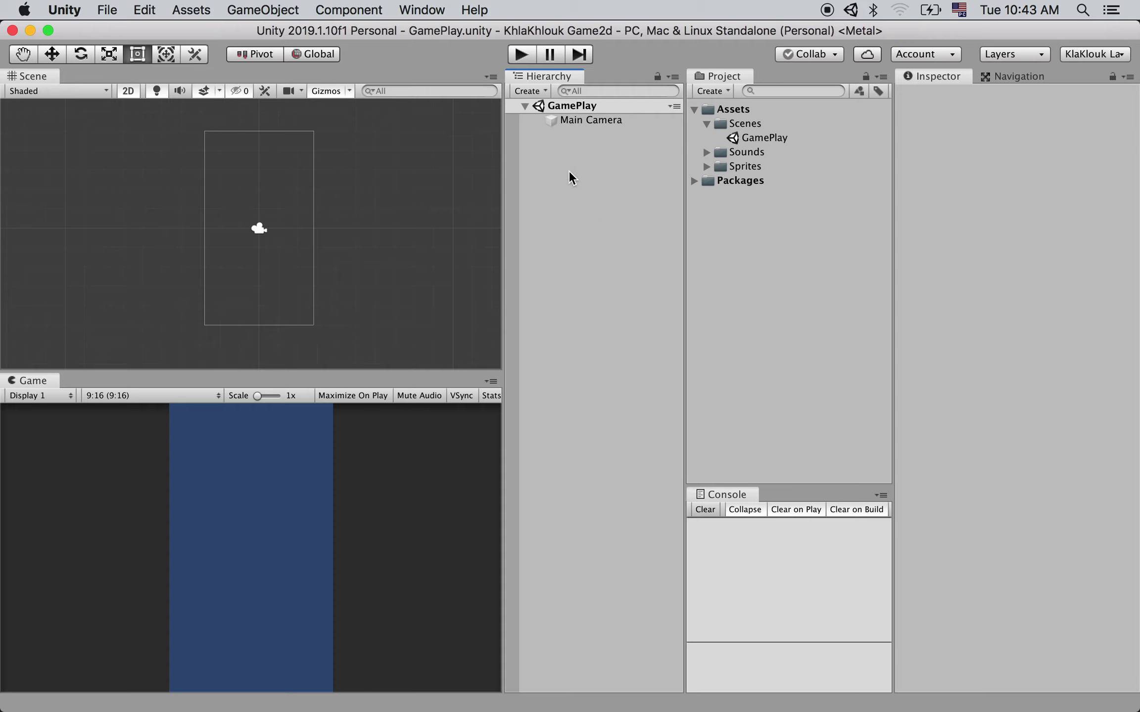
right_click(563, 197)
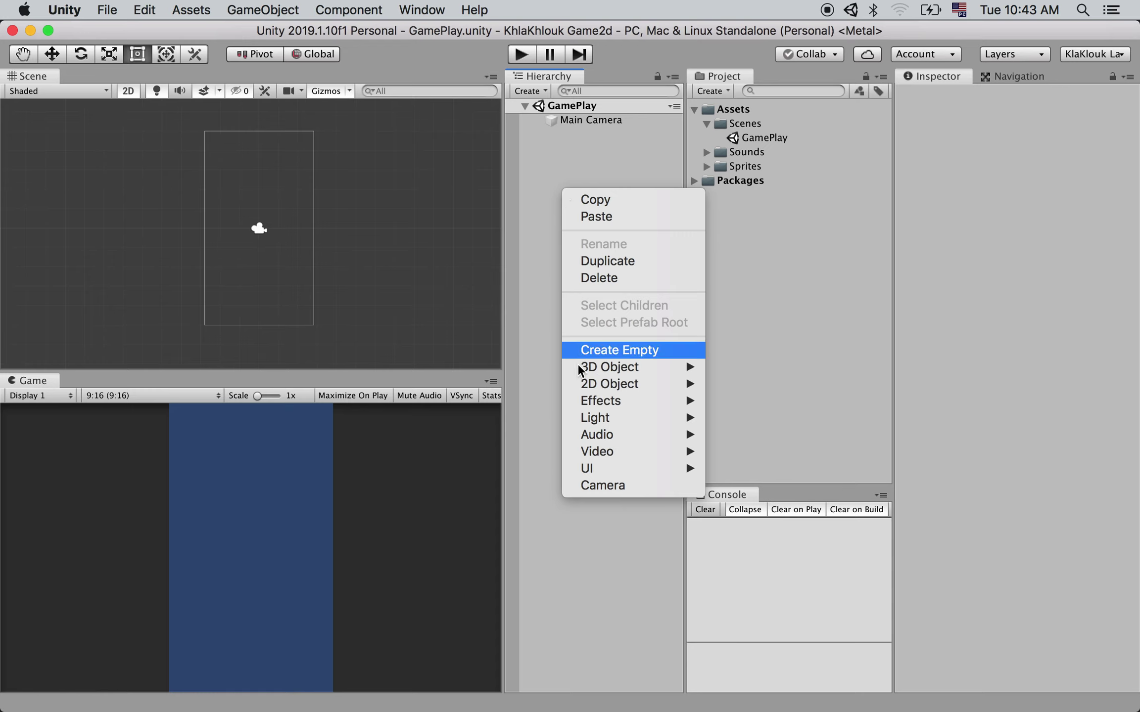
mouse_move(634, 472)
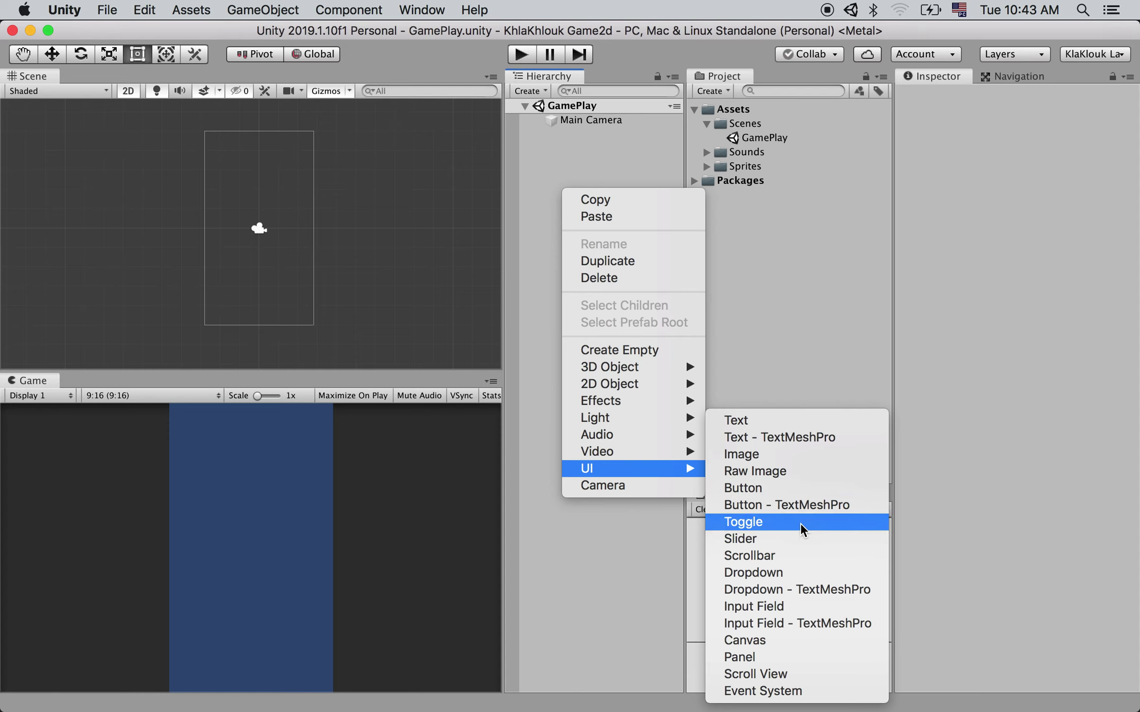
left_click(744, 641)
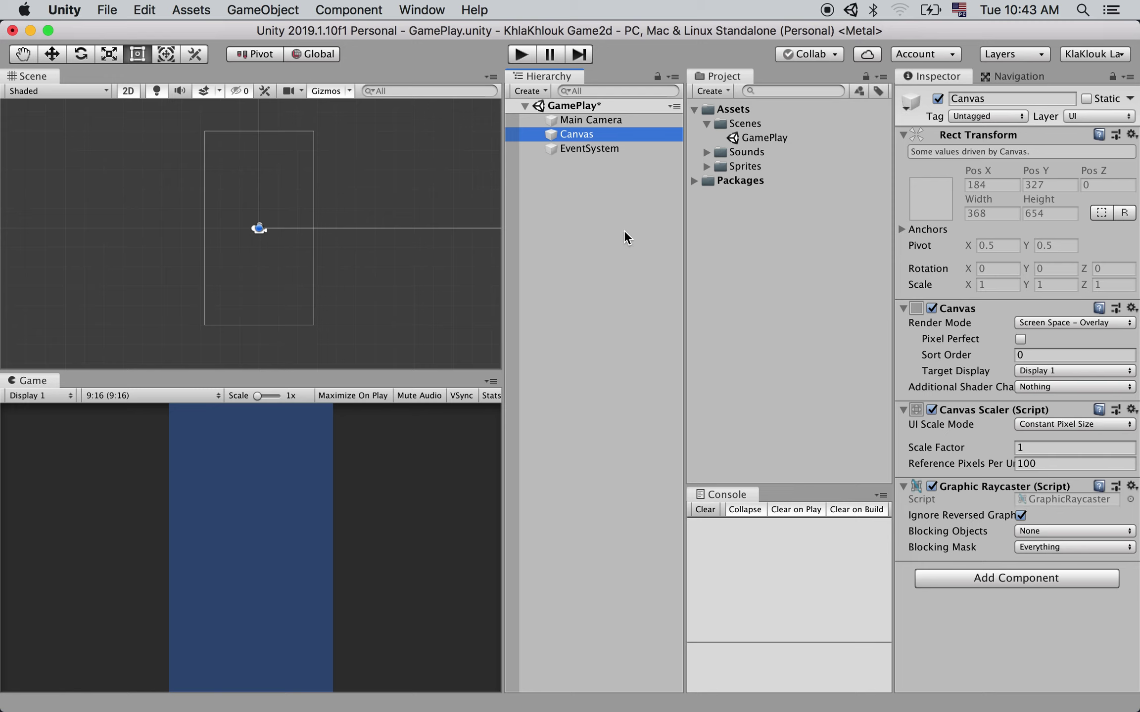
right_click(578, 130)
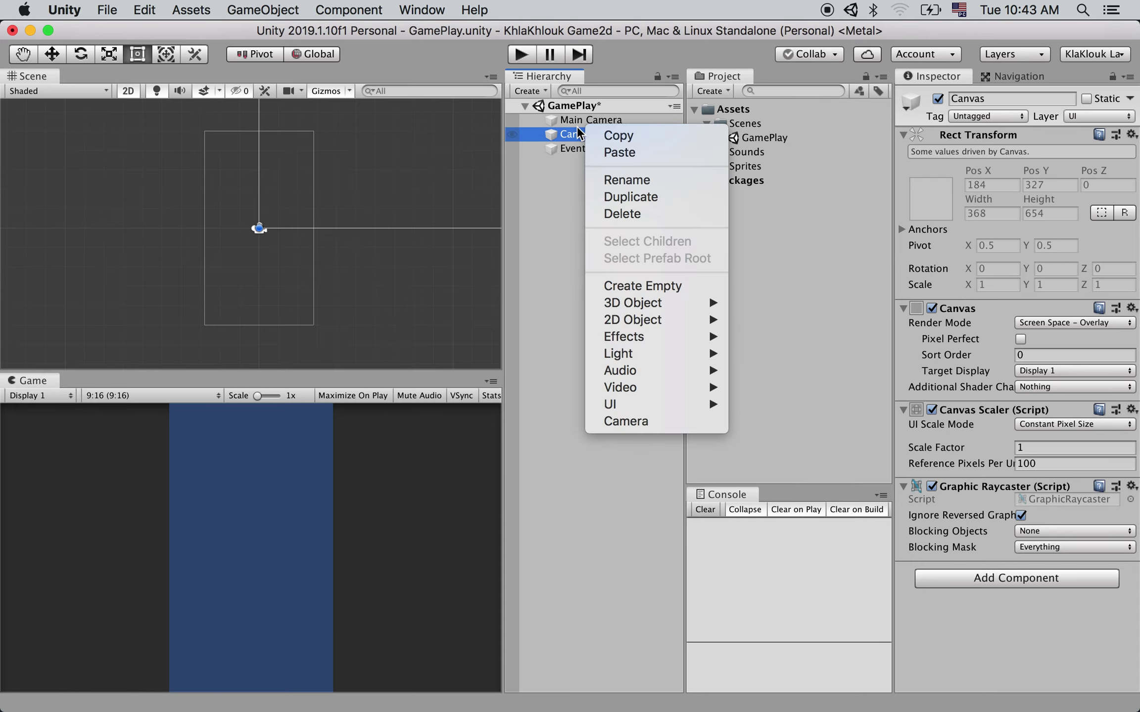
left_click(630, 213)
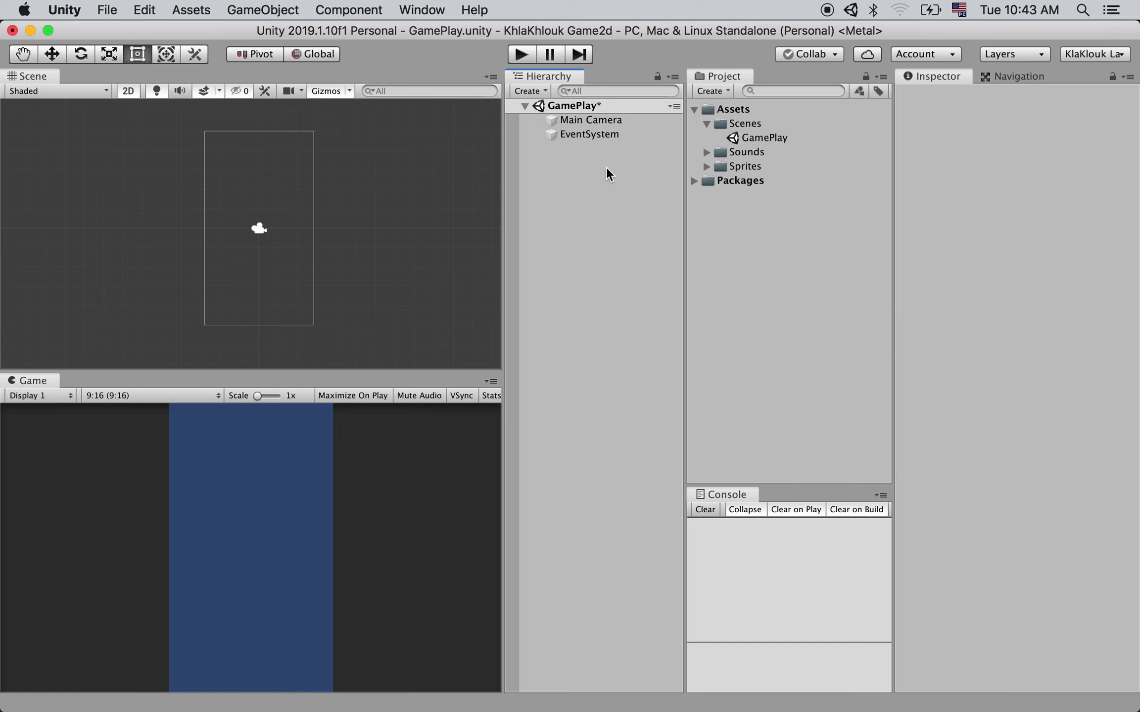
left_click(608, 140)
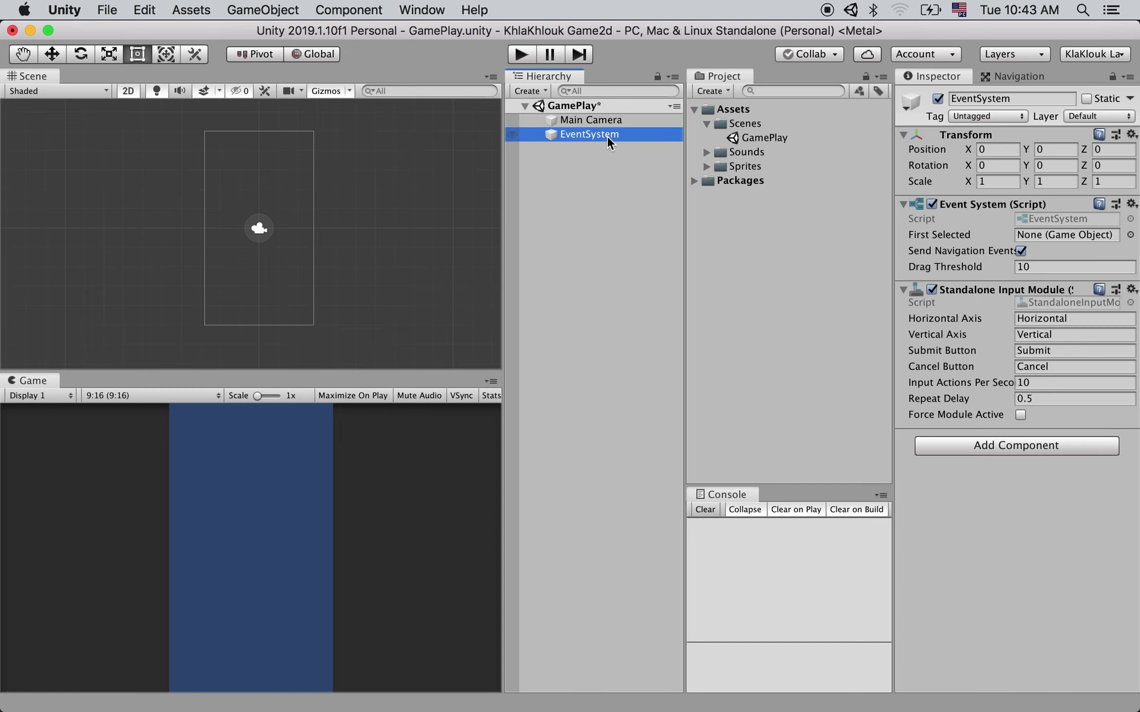
right_click(613, 135)
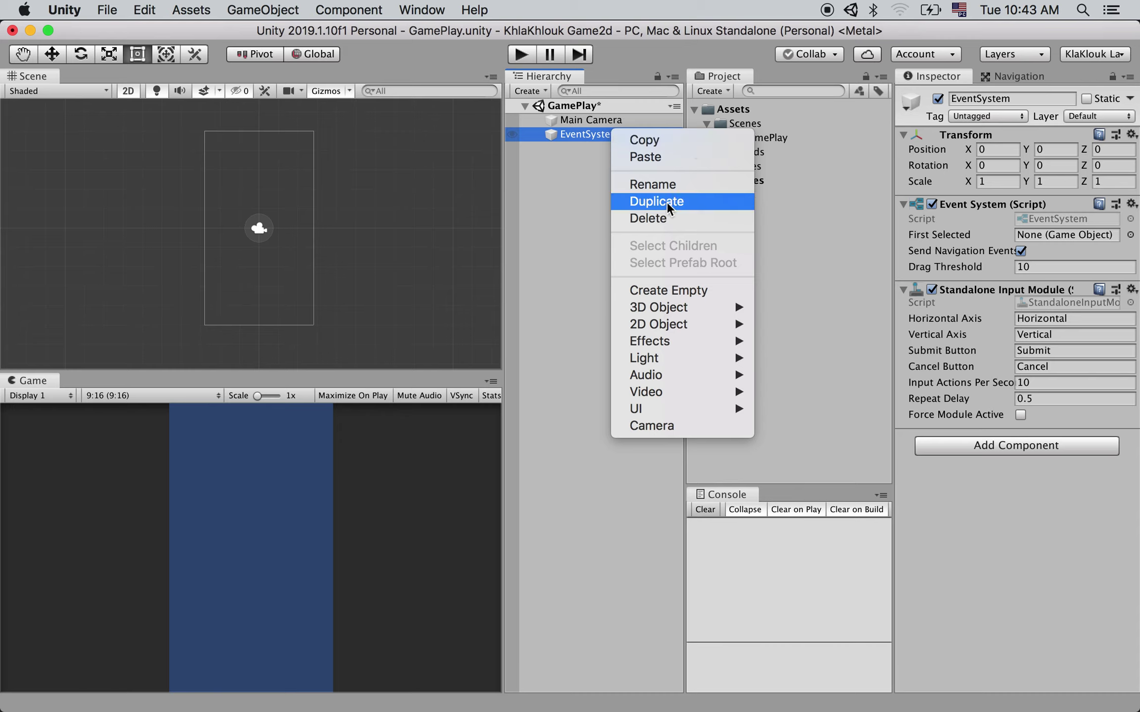
left_click(650, 219)
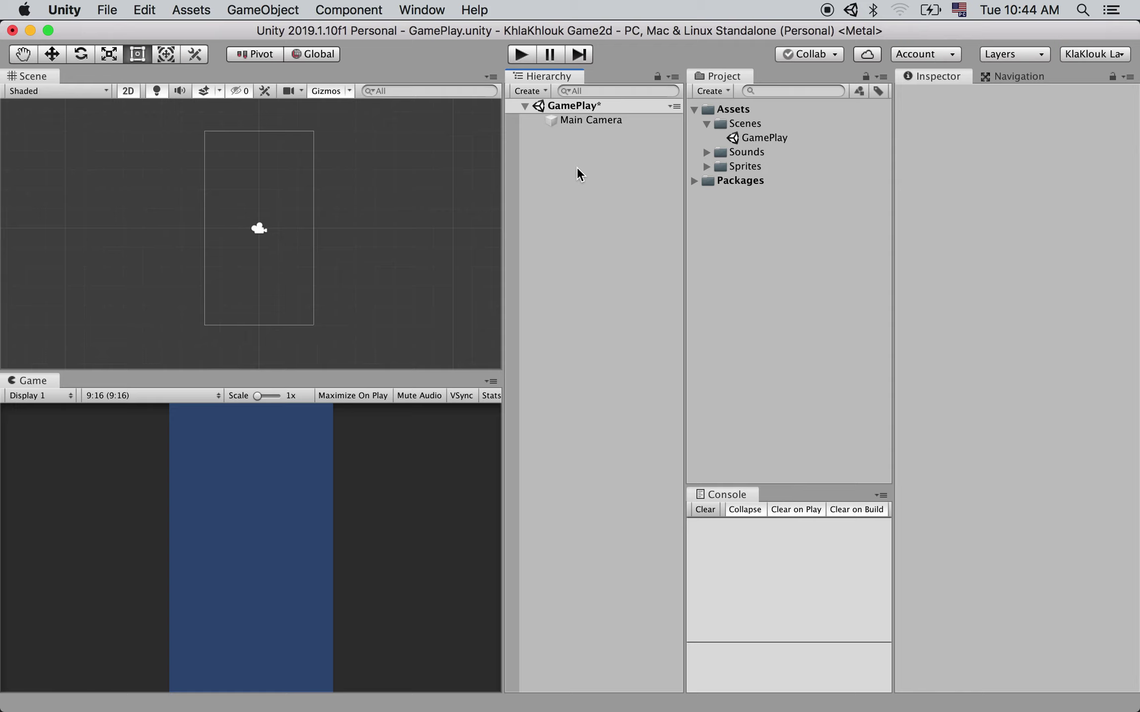
right_click(587, 187)
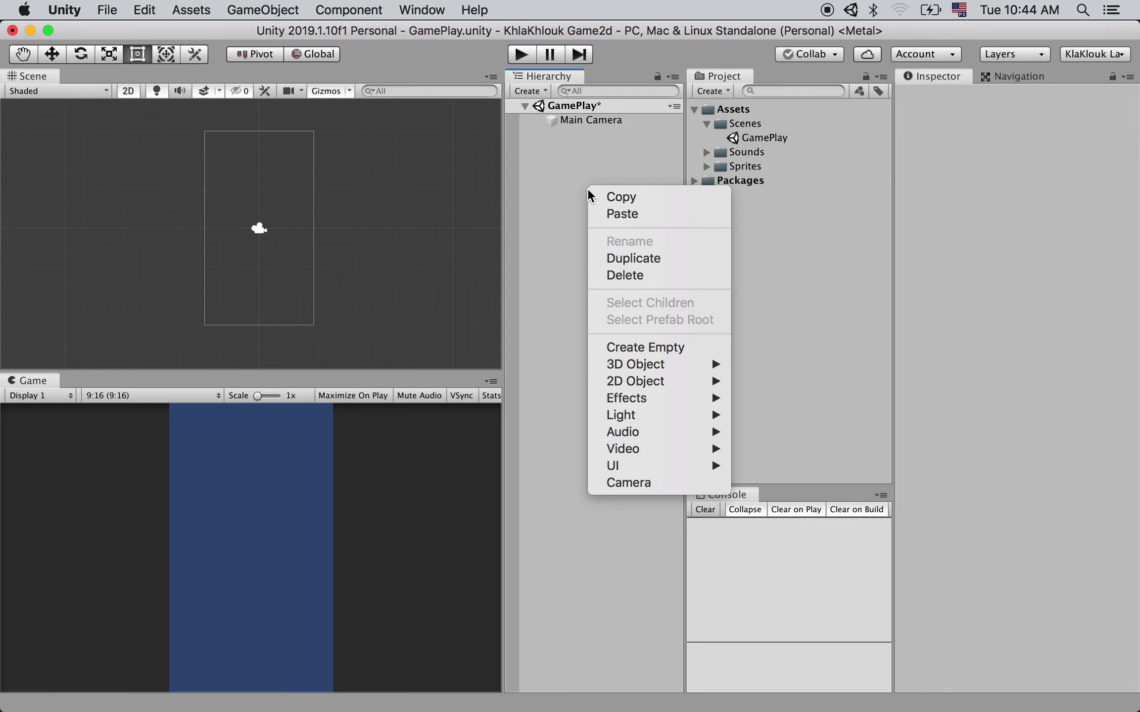
mouse_move(670, 467)
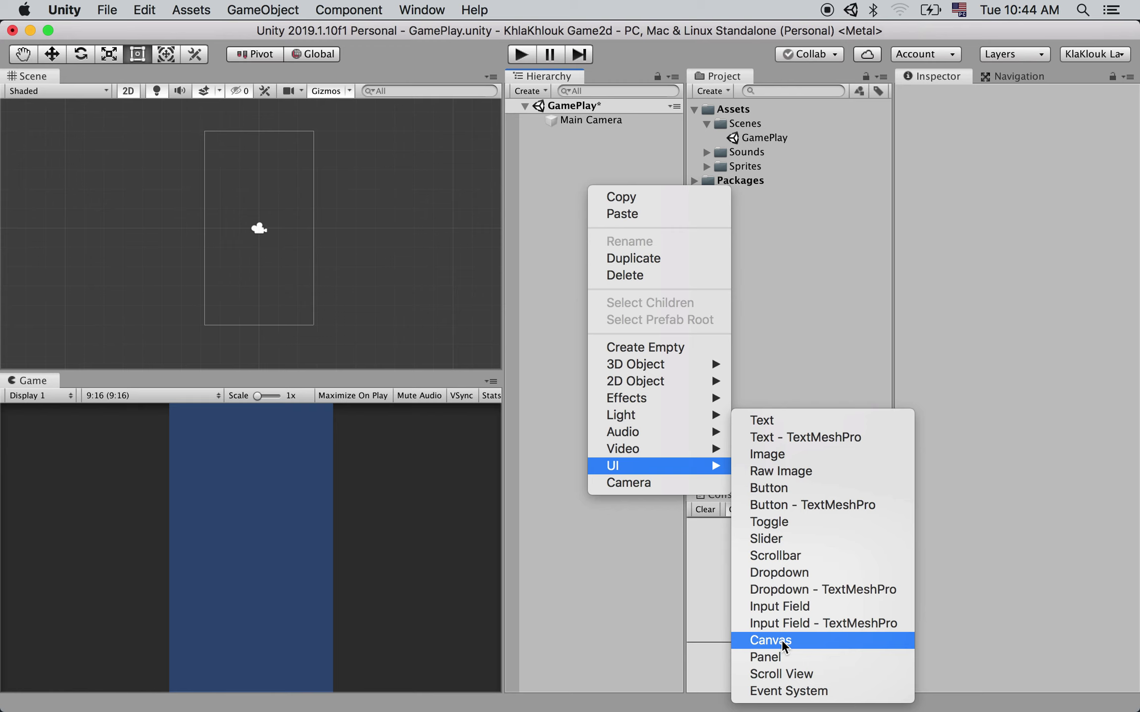
left_click(781, 639)
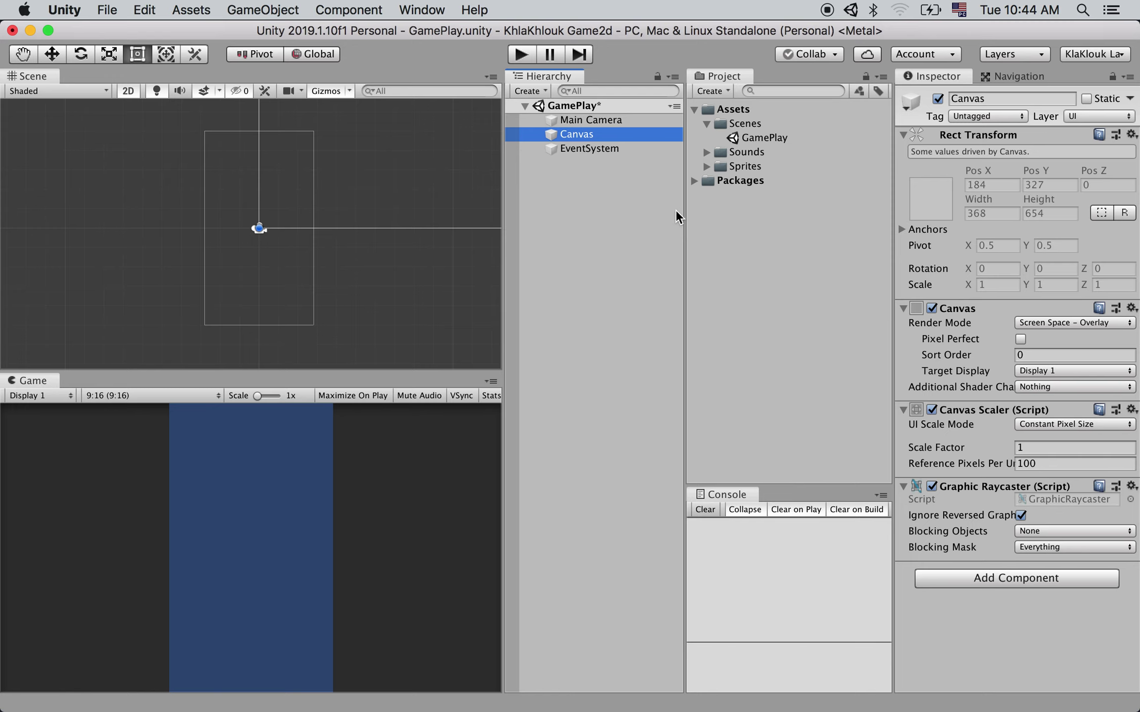
left_click(584, 150)
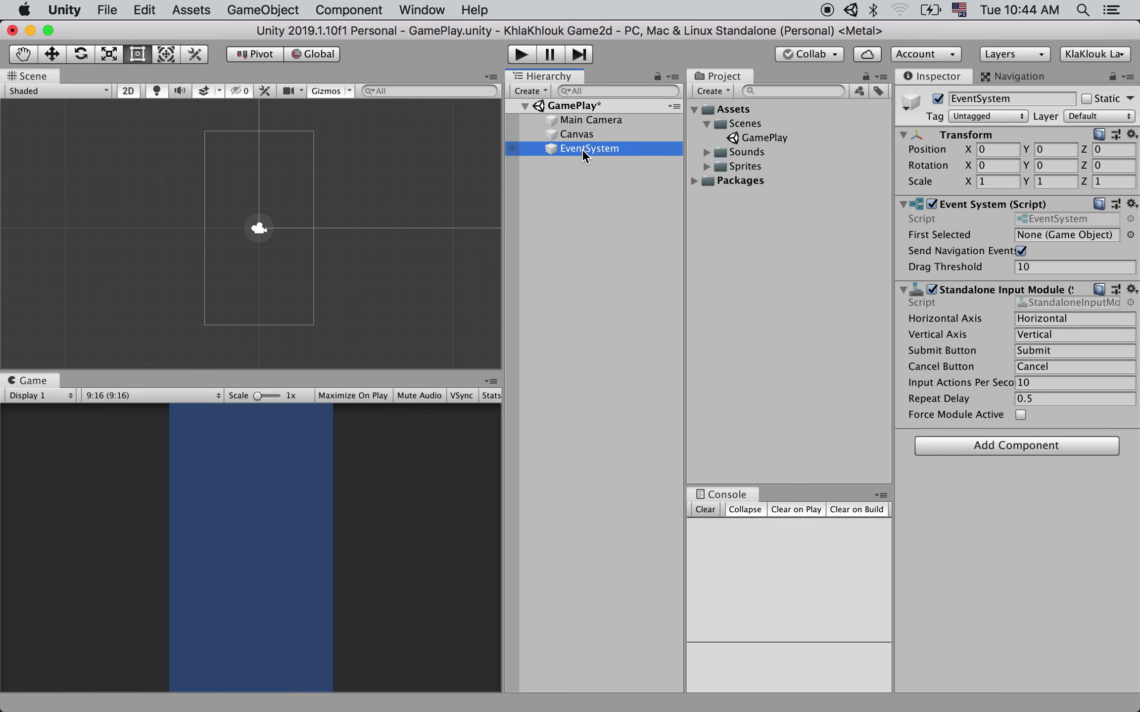
left_click(598, 136)
left_click(611, 150)
Delete the existing Canvas and EventSystem from the Hierarchy.
left_click(595, 135, "shift")
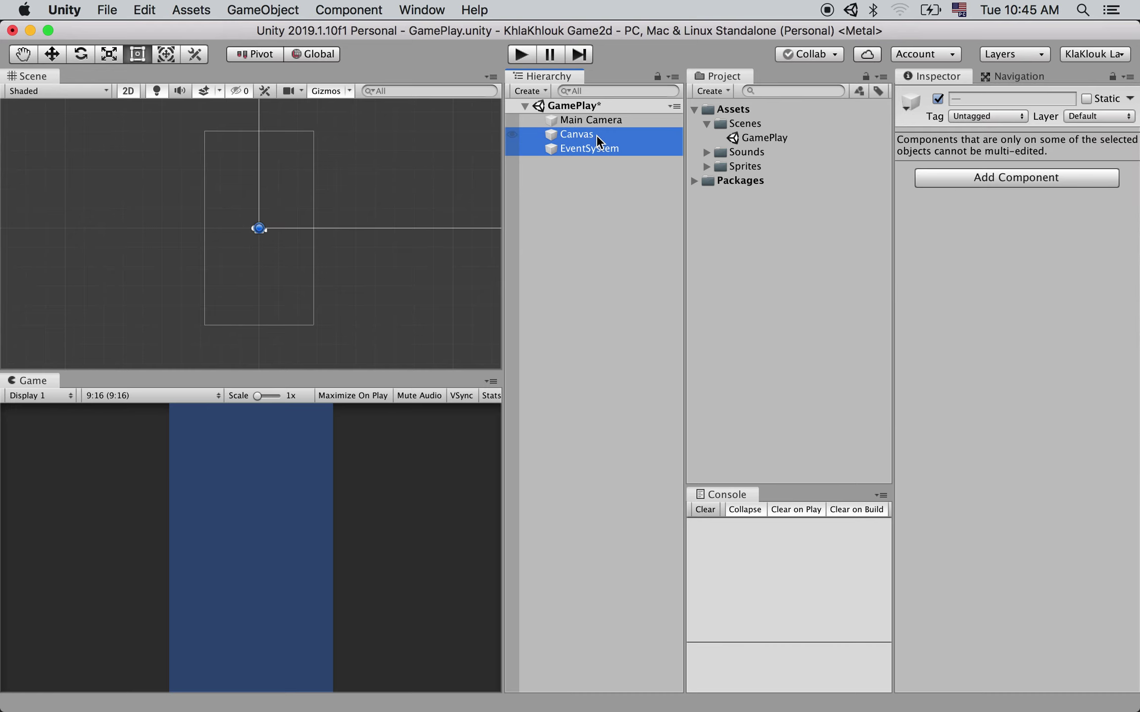
right_click(596, 135)
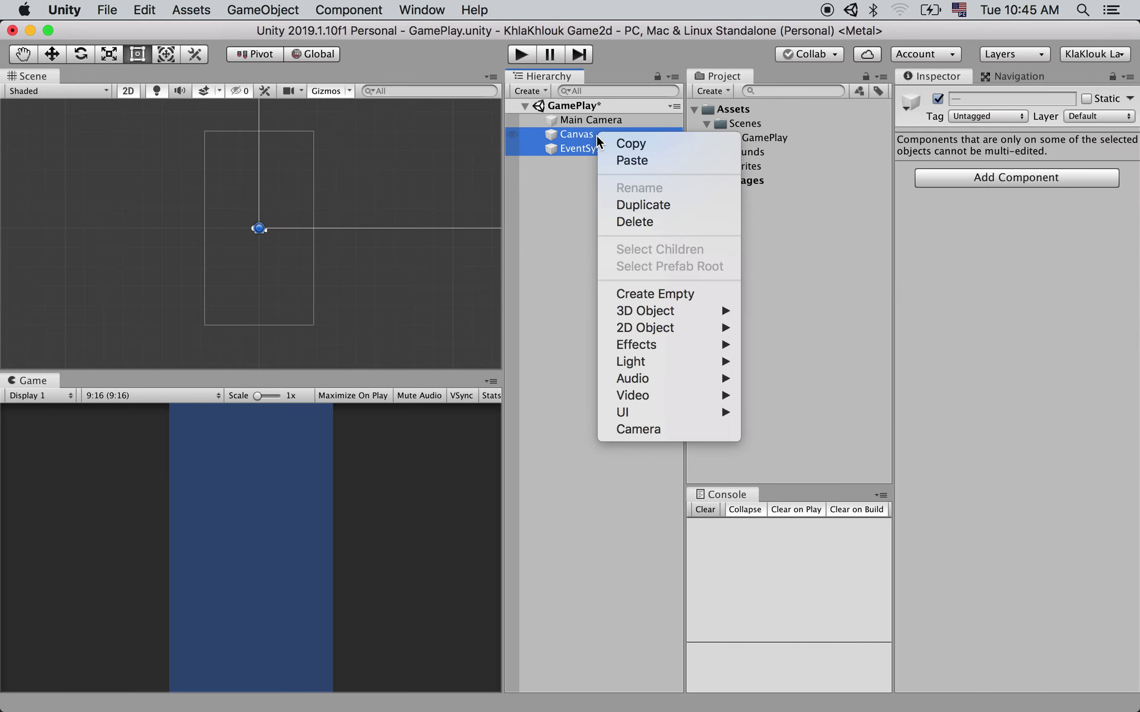
left_click(648, 223)
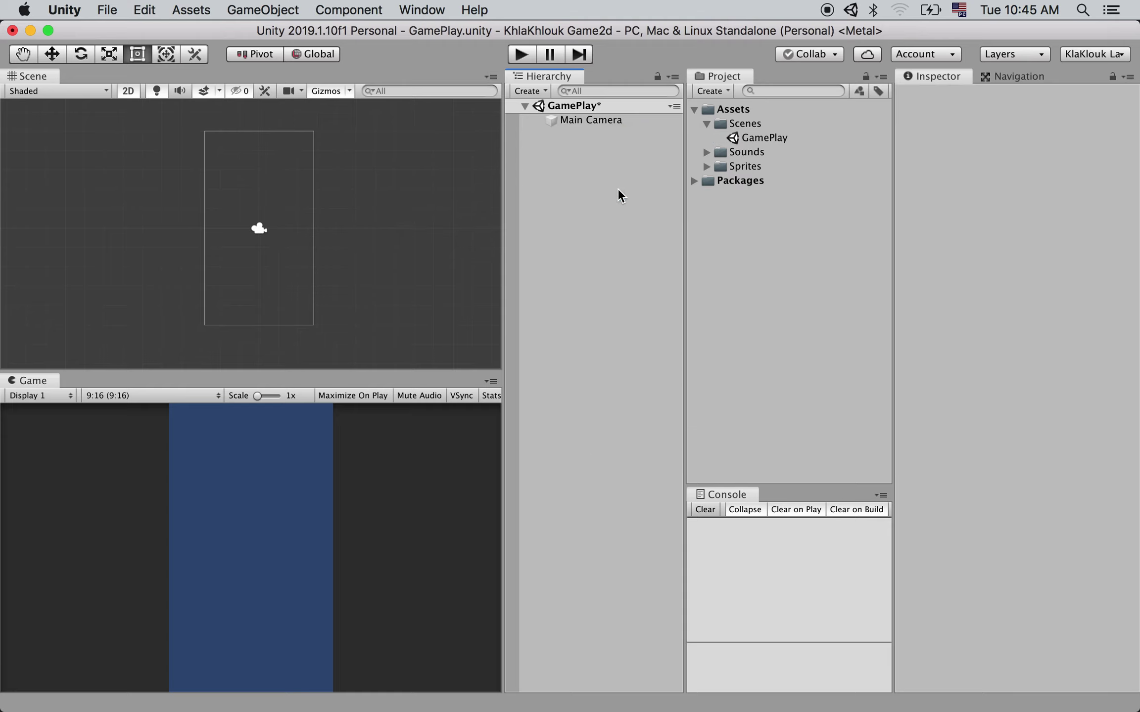
Add a UI Panel, which creates a new Canvas and EventSystem, then inspect the Canvas and Panel.
right_click(580, 195)
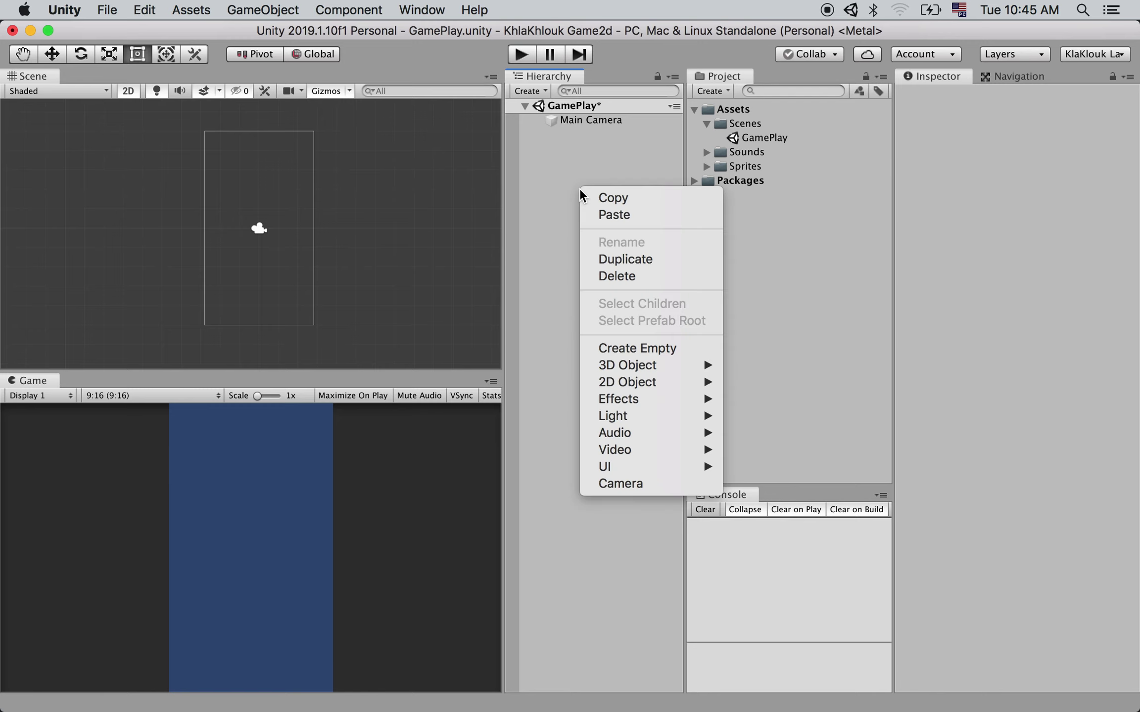
mouse_move(651, 470)
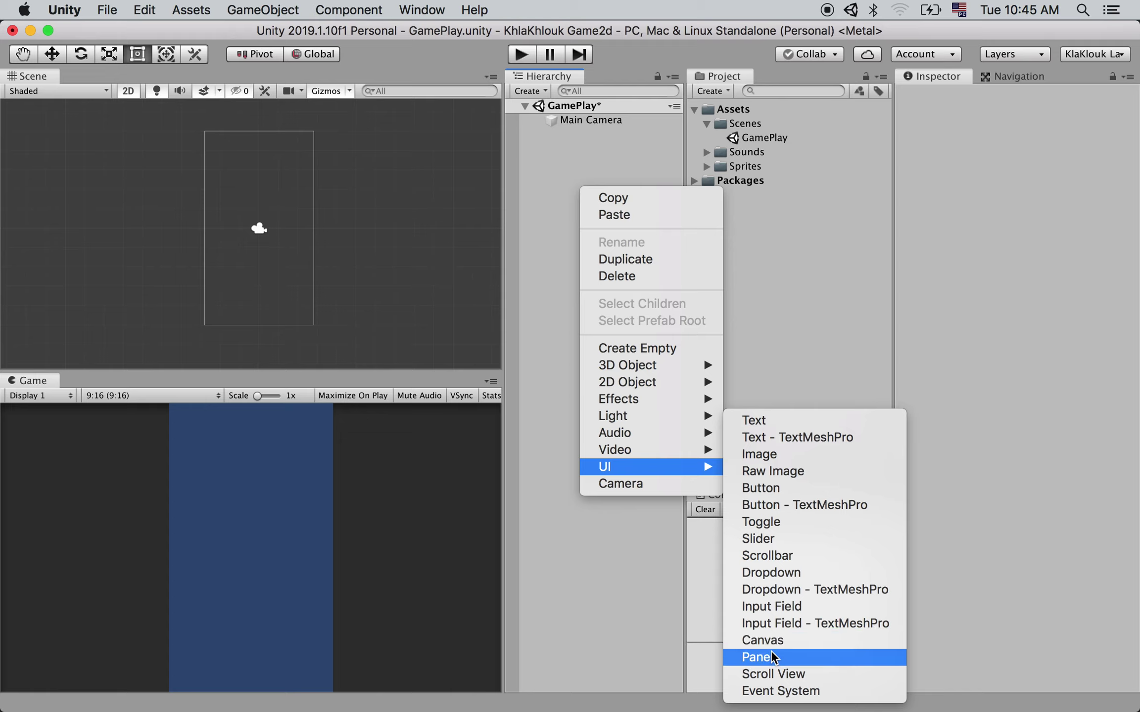
left_click(771, 657)
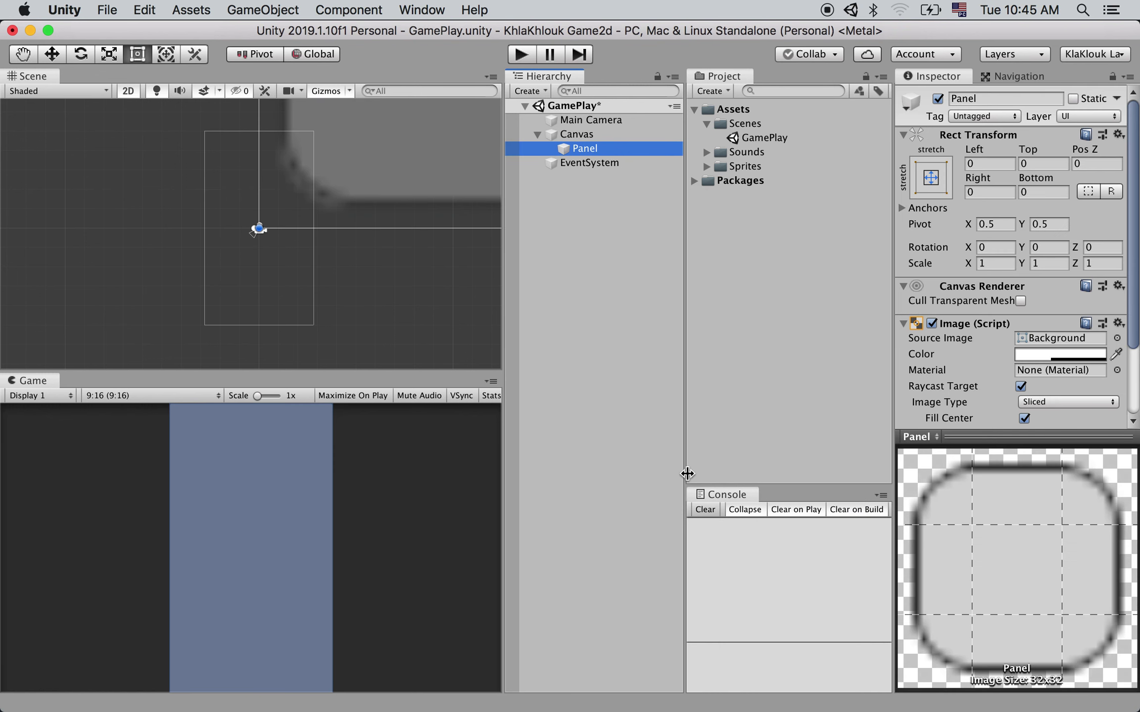
left_click(612, 137)
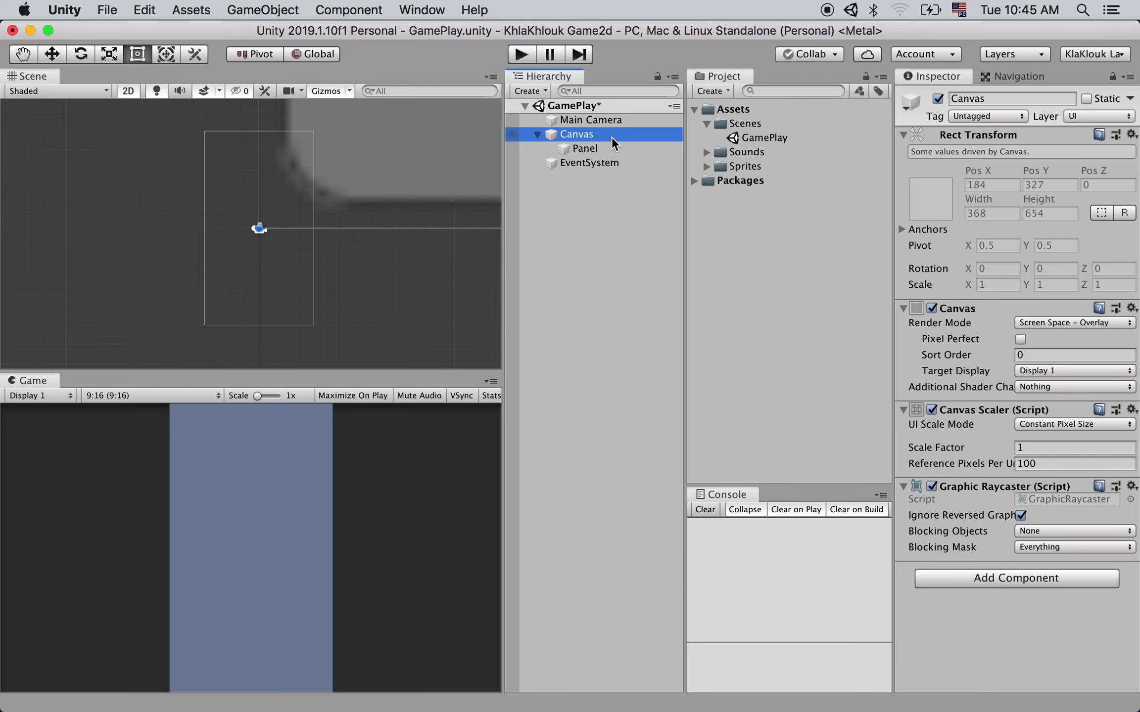
left_click(605, 148)
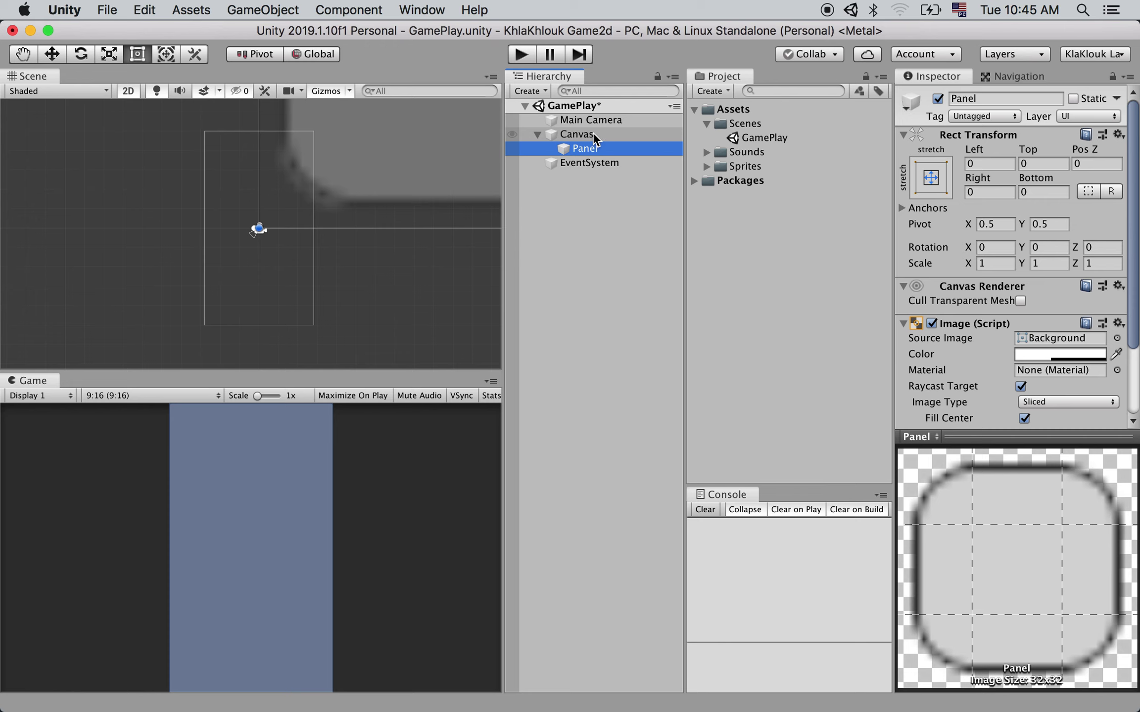
left_click(605, 134)
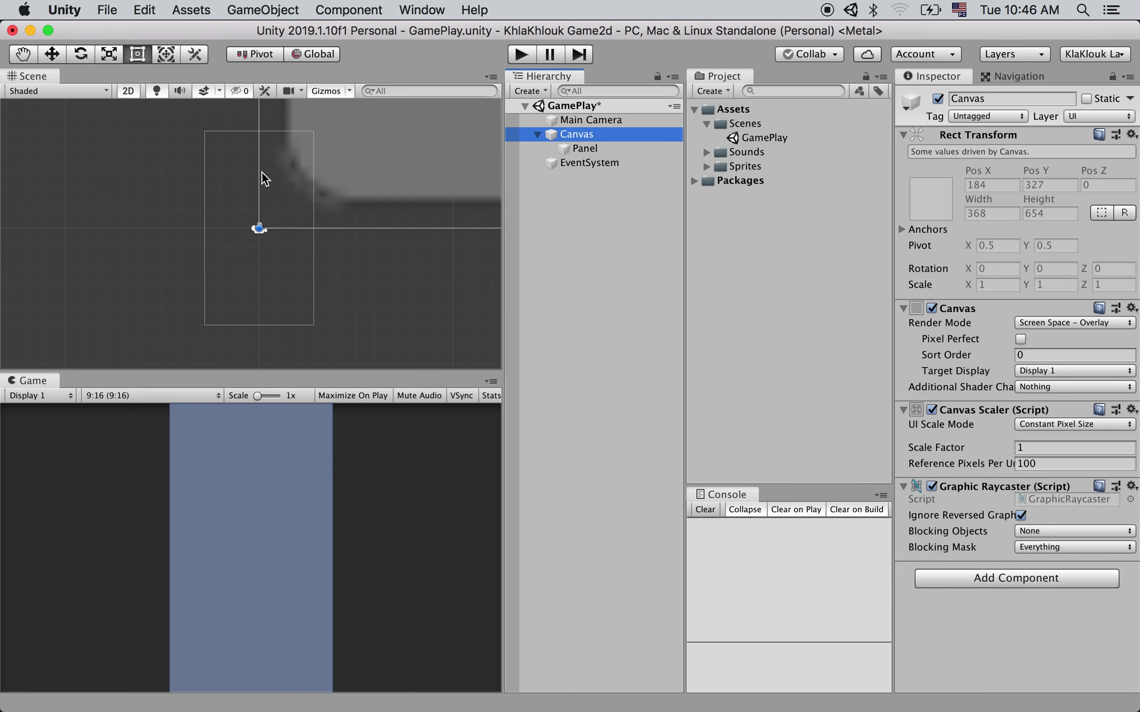
scroll(426, 255, "down", 2)
scroll(399, 256, "down", 4)
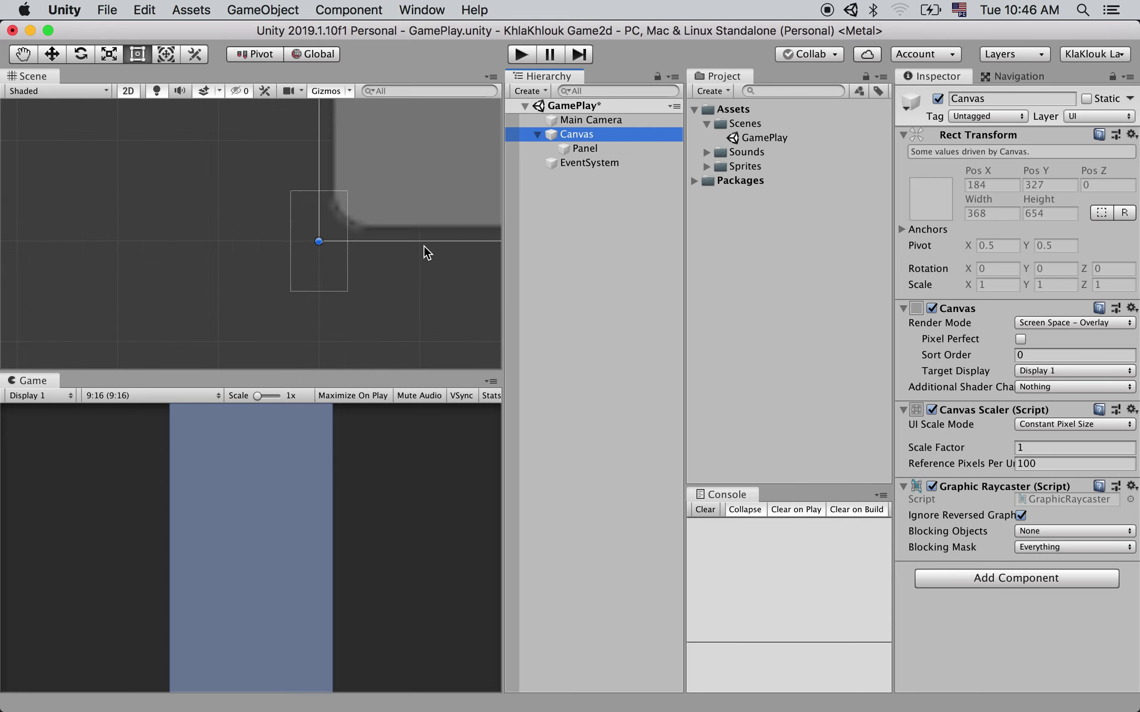
middle_click_drag(425, 173, 197, 256)
scroll(390, 208, "down", 2)
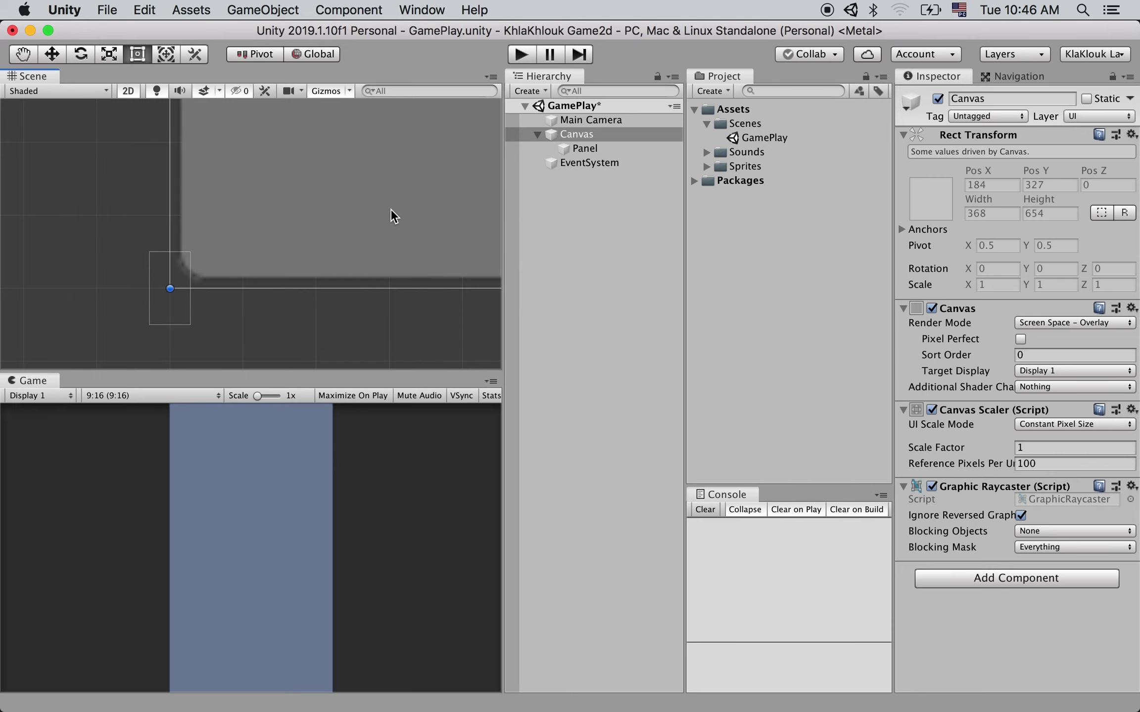
middle_click_drag(254, 280, 363, 242)
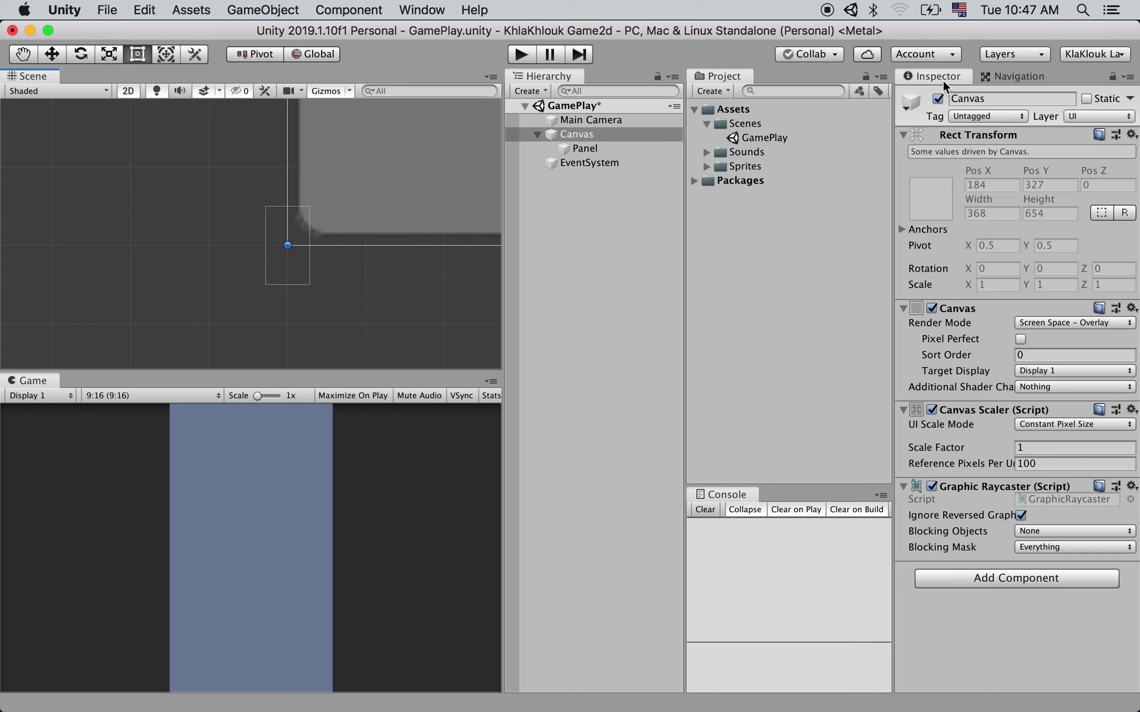
Review the Panel, EventSystem and Canvas, then list the Canvas Render Mode options.
left_click(581, 147)
left_click(583, 164)
left_click(588, 148)
left_click(598, 134)
left_click(597, 147)
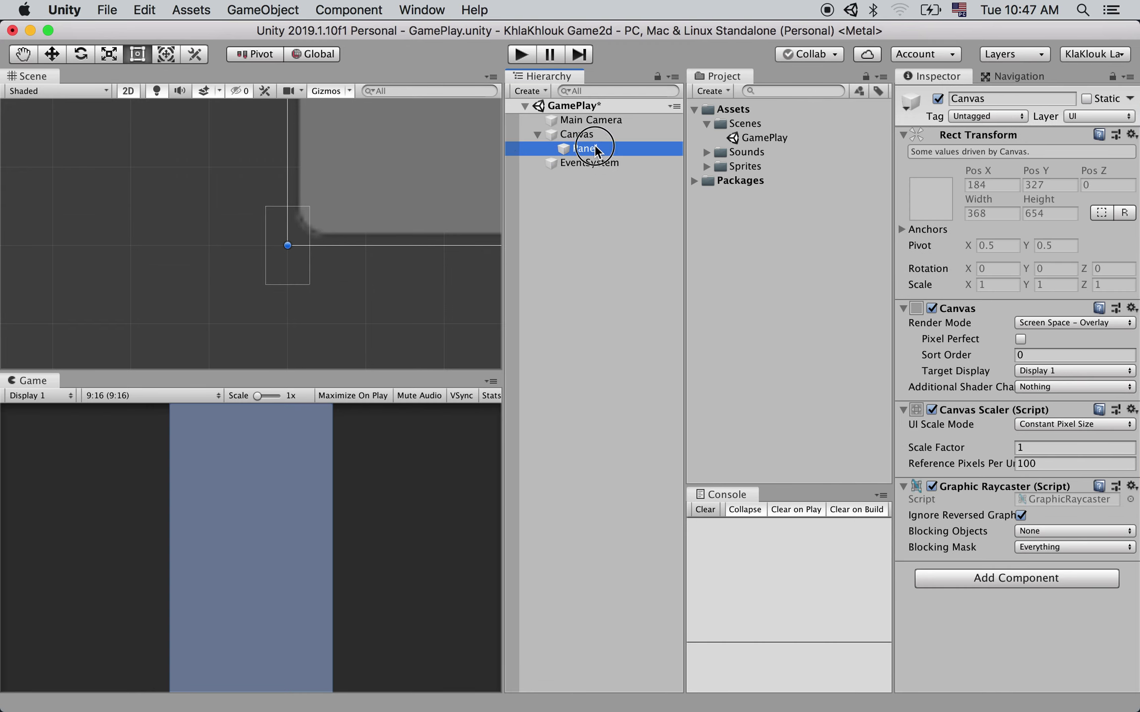
left_click(599, 157)
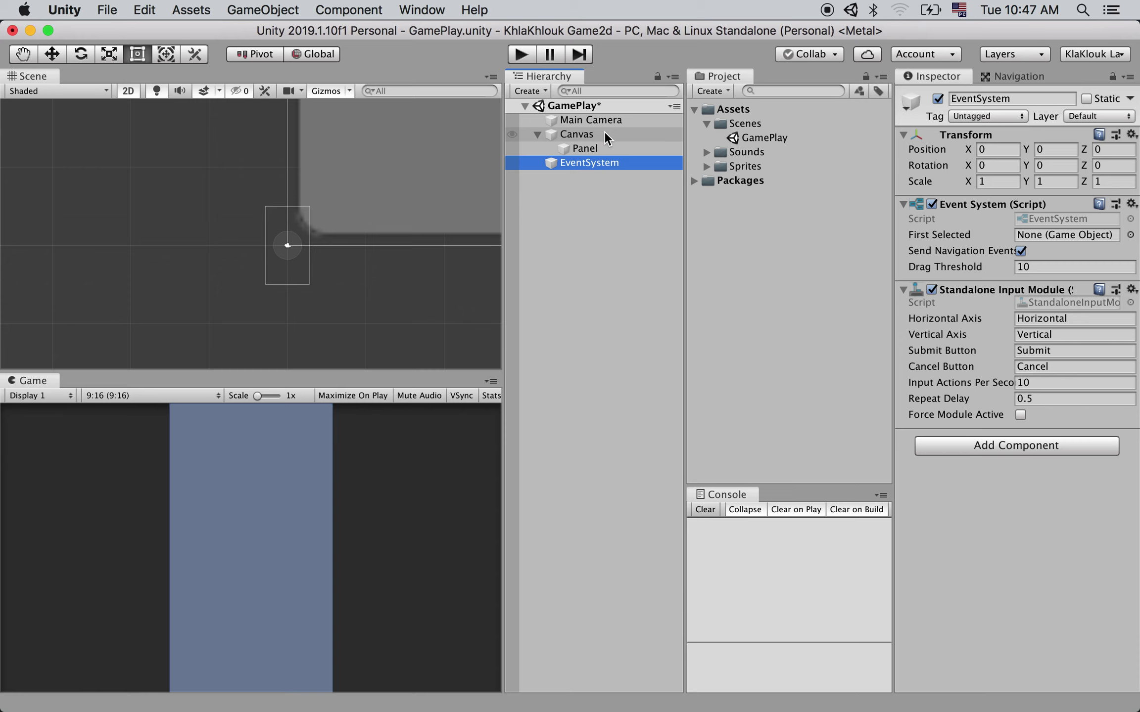
left_click(599, 133)
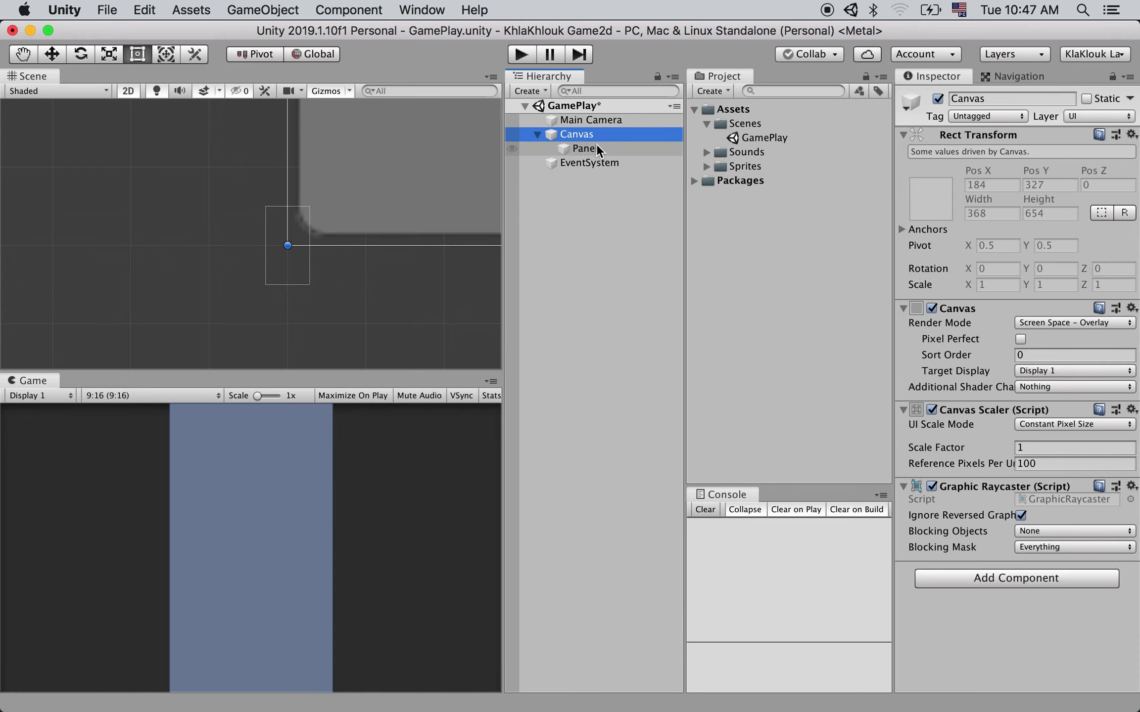
left_click(596, 149)
left_click(598, 160)
left_click(601, 148)
left_click(603, 132)
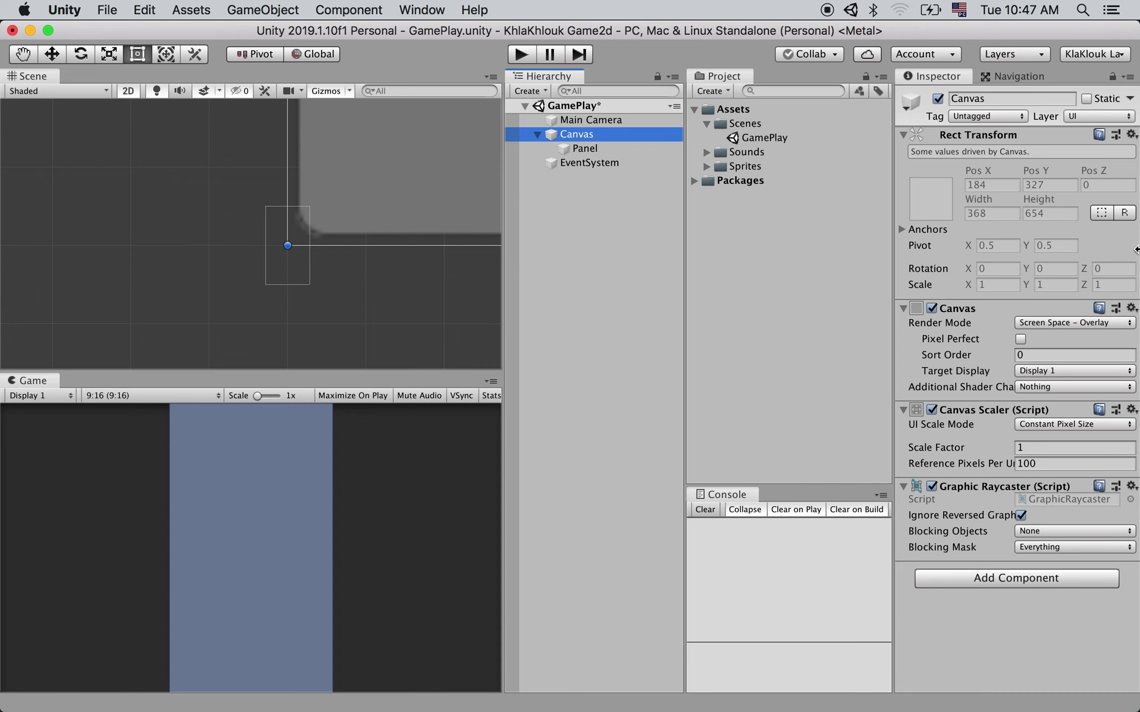
left_click(590, 148)
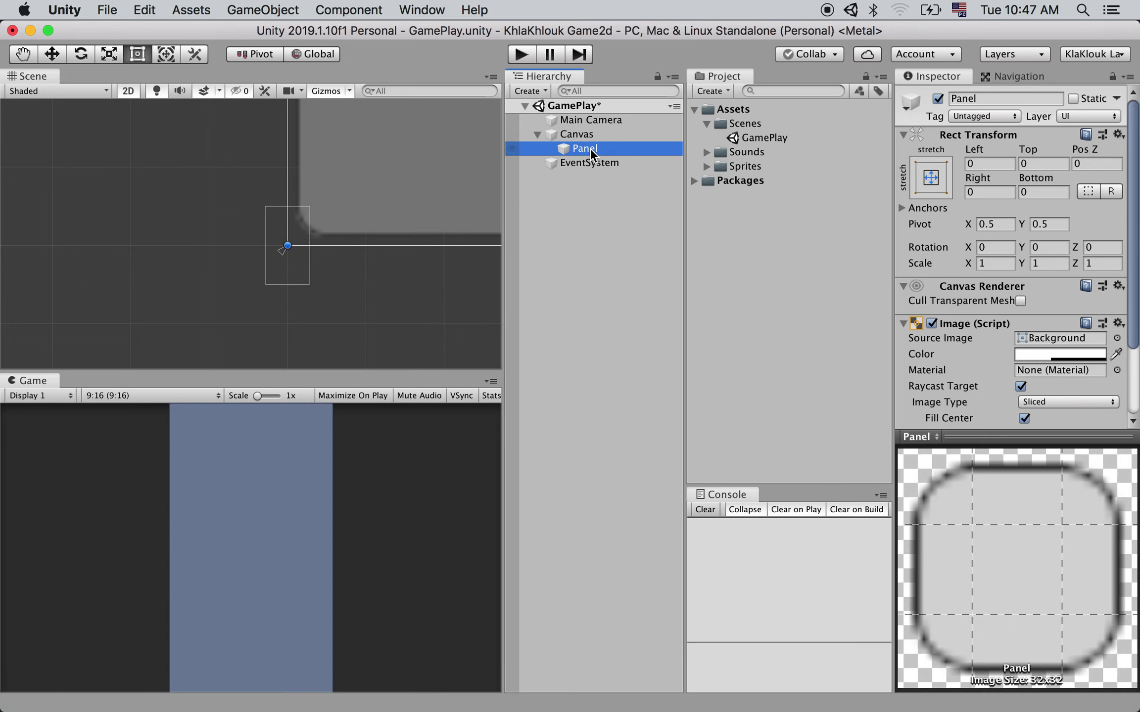
left_click(585, 162)
left_click(588, 149)
left_click(591, 136)
left_click(588, 148)
left_click(590, 162)
left_click(596, 148)
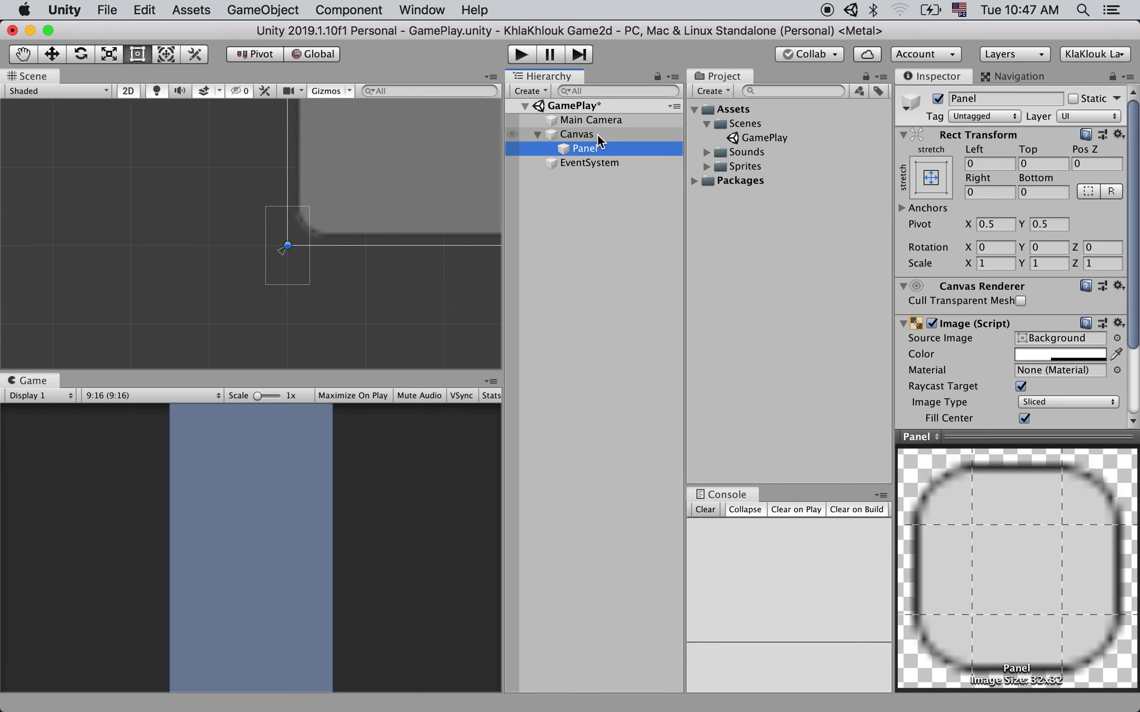
left_click(598, 135)
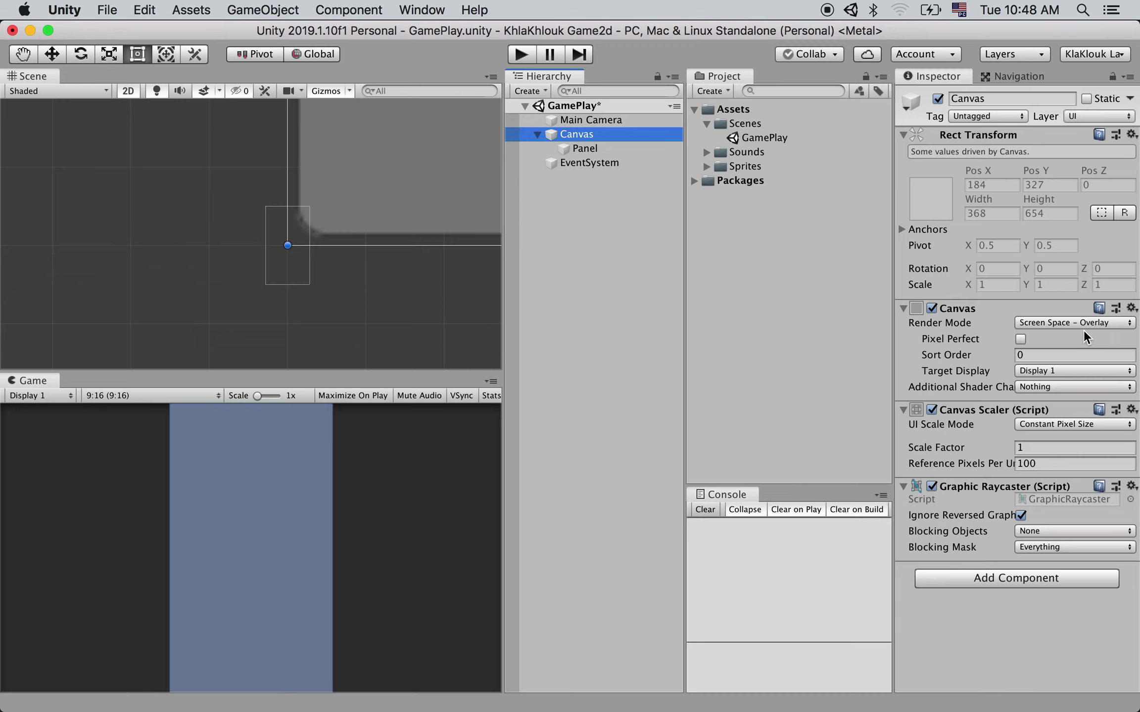
left_click(1055, 325)
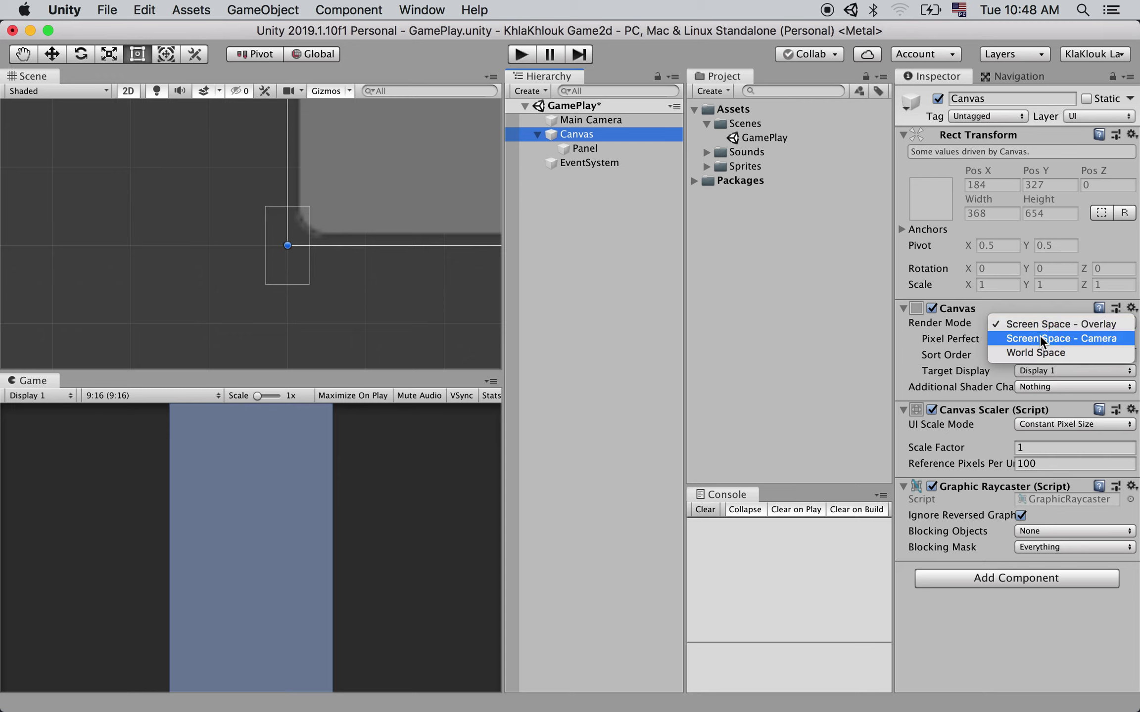
Set the Canvas Render Mode to Screen Space - Camera.
left_click(1075, 338)
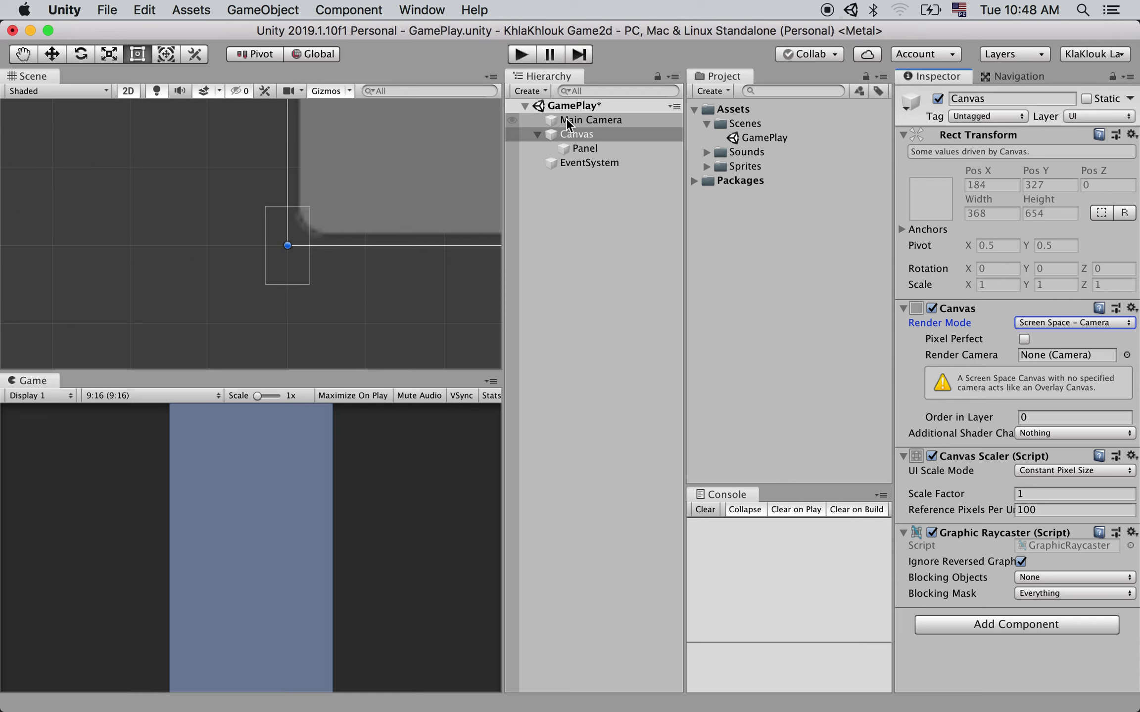
left_click_drag(575, 120, 1041, 355)
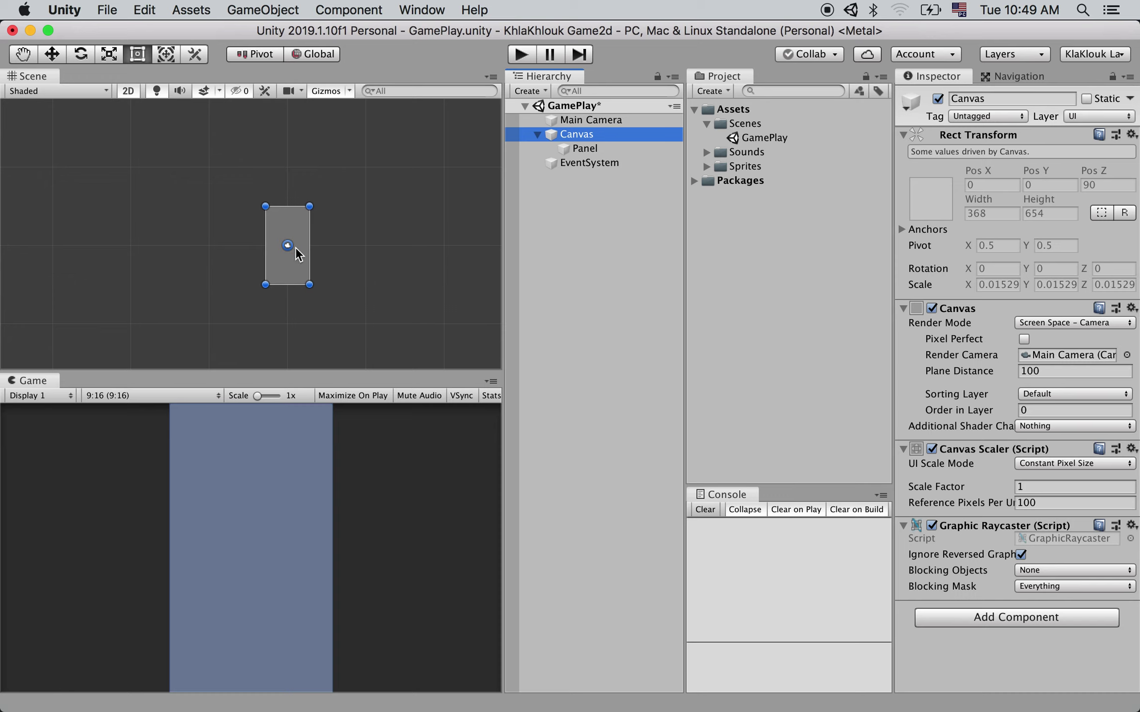
scroll(300, 242, "up", 3)
scroll(299, 243, "up", 2)
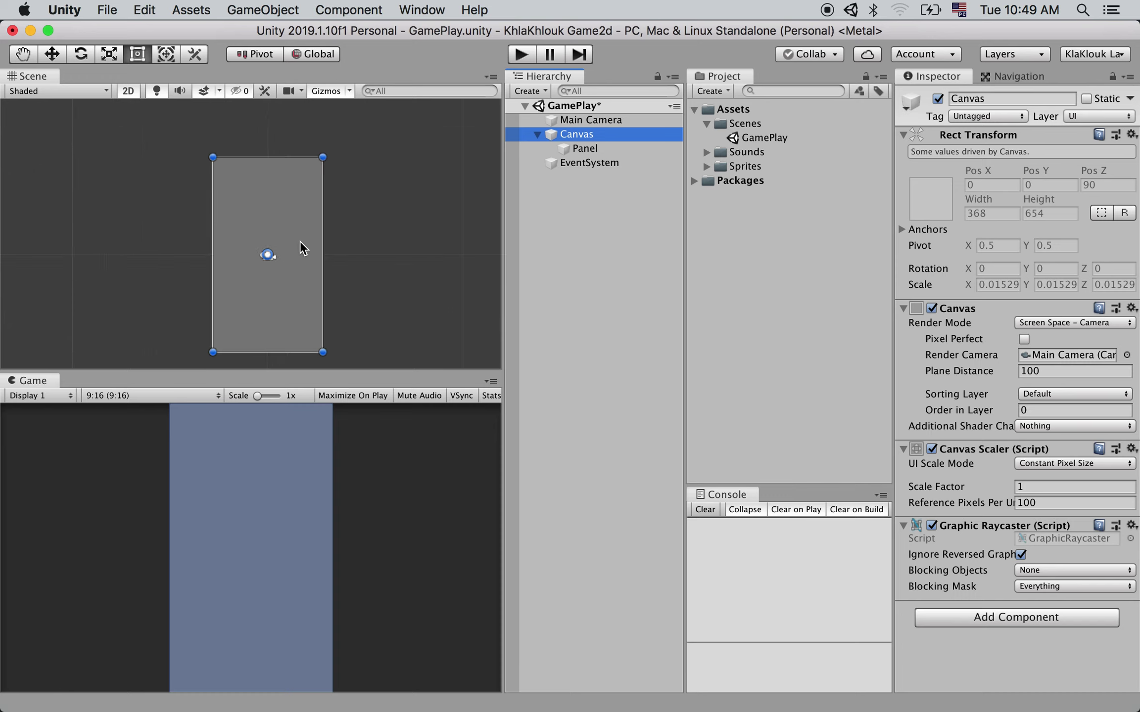
scroll(298, 247, "up", 2)
middle_click_drag(295, 243, 346, 213)
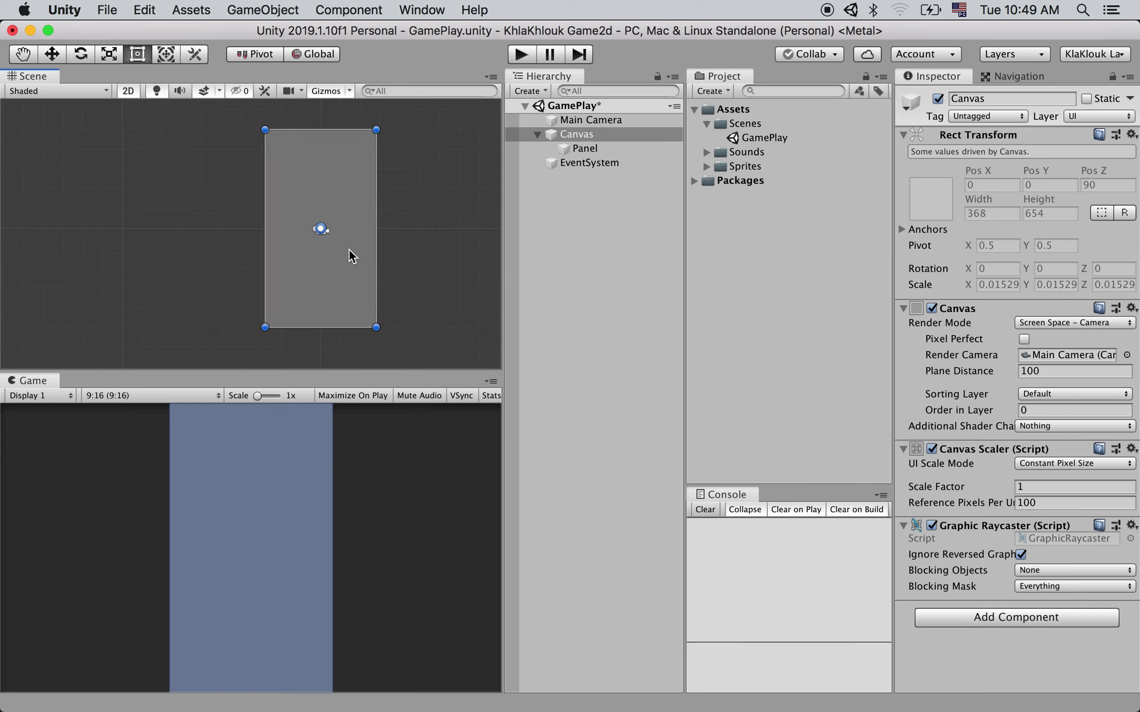
scroll(350, 249, "down", 2)
scroll(346, 218, "up", 3)
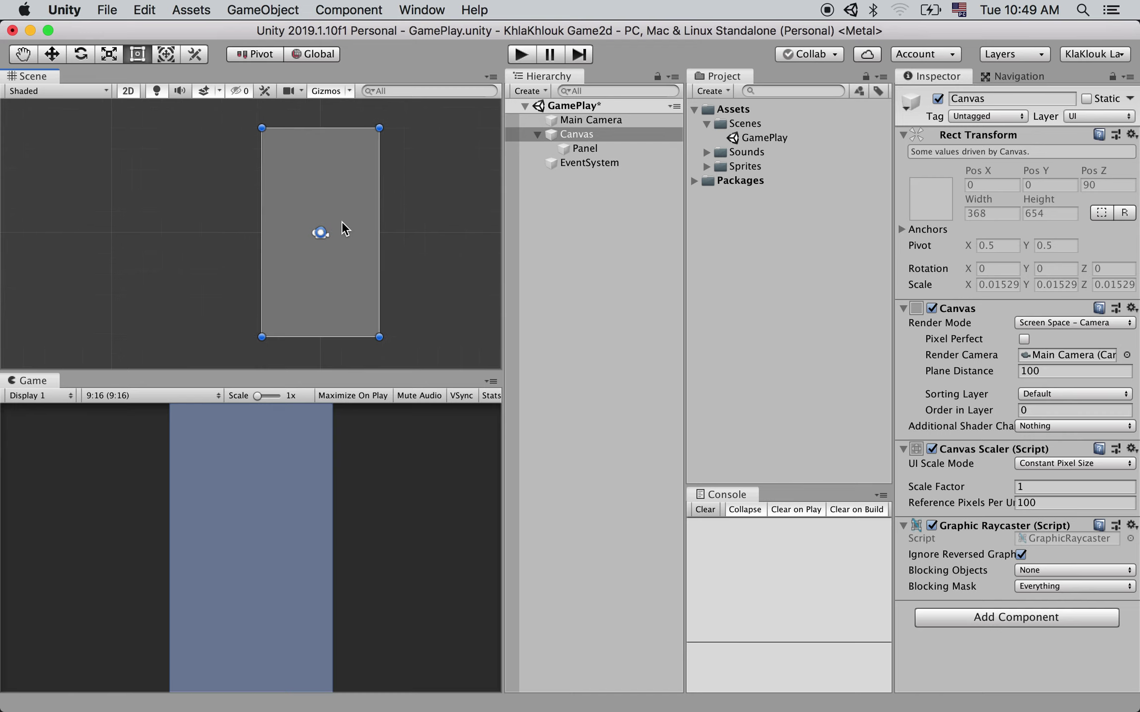
scroll(343, 224, "down", 2)
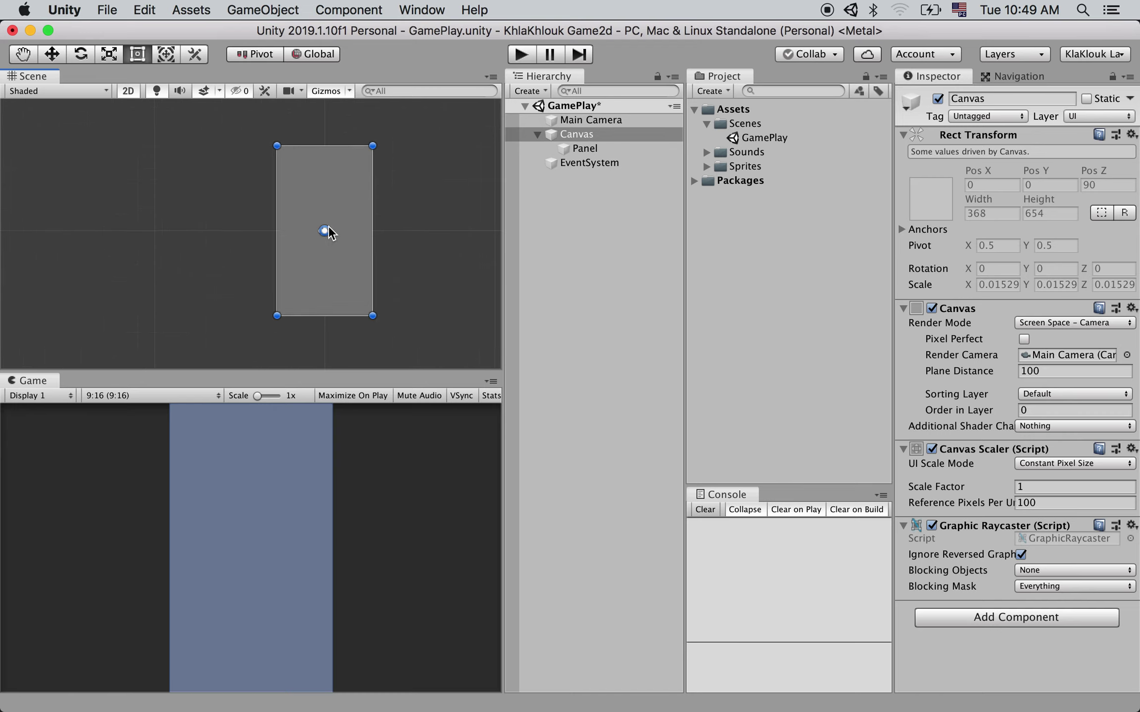
scroll(337, 230, "up", 2)
middle_click_drag(443, 233, 390, 233)
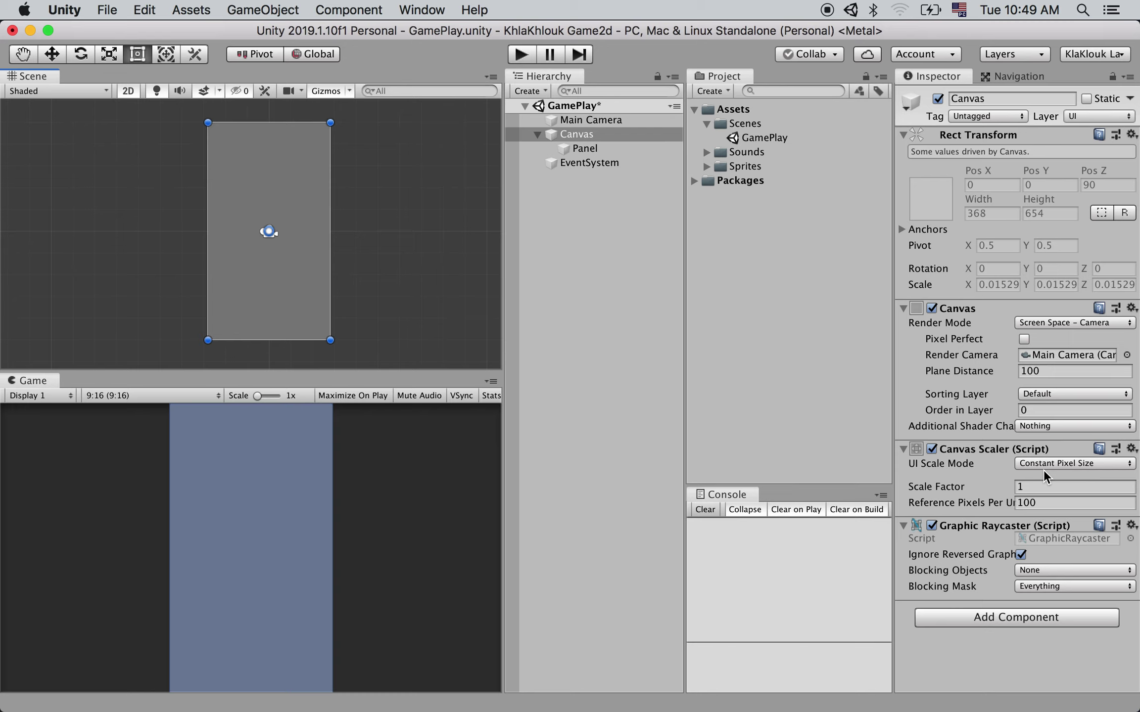
Set the Canvas Scaler UI Scale Mode to Scale With Screen Size.
left_click(1066, 462)
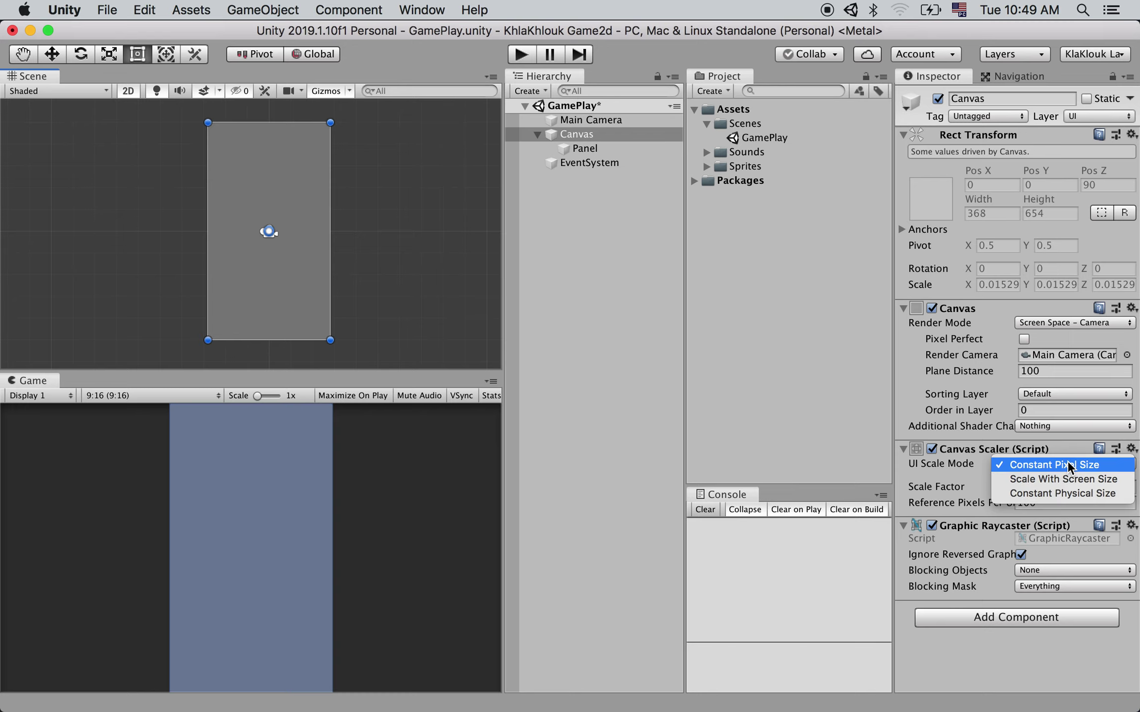
left_click(1027, 481)
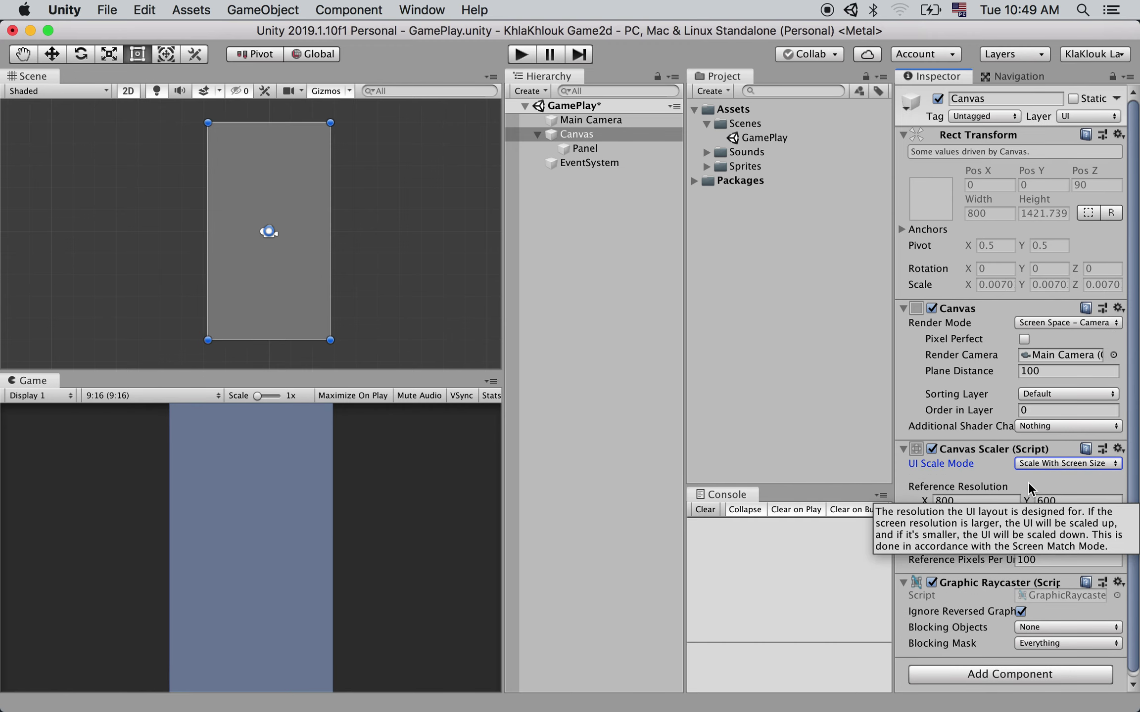
left_click(948, 498)
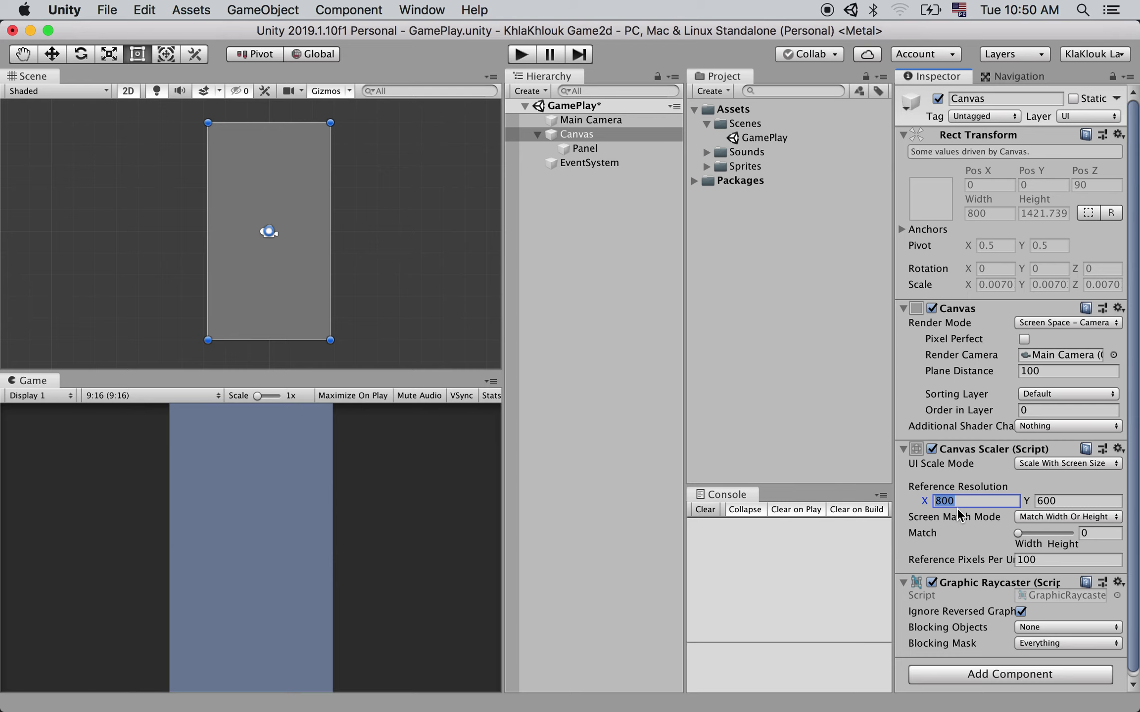
Enter 2048 × 1536 as the Canvas Scaler reference resolution.
type("20")
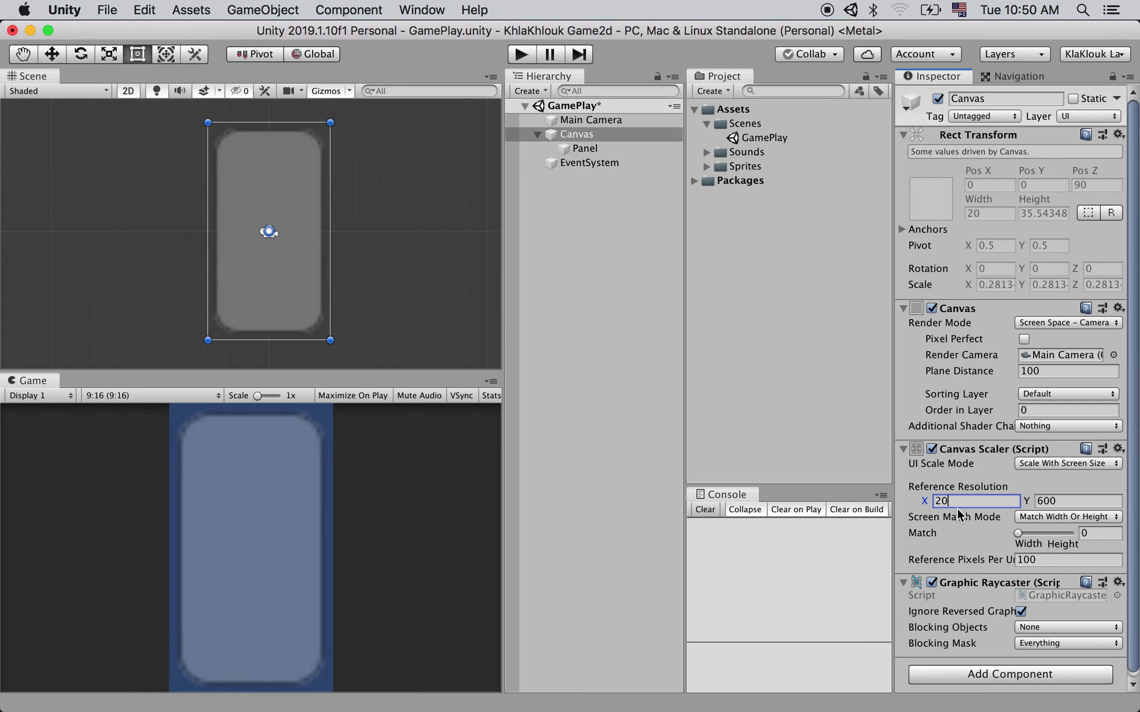
type("48")
left_click(1072, 501)
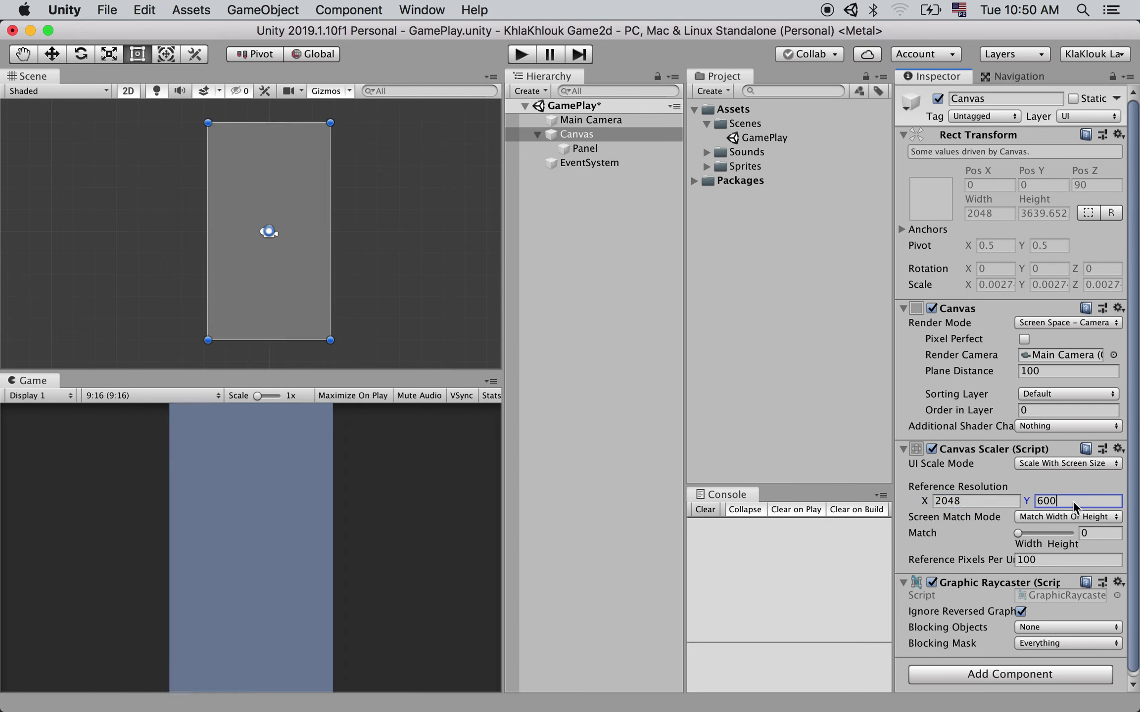
type("1")
type("536")
scroll(1073, 502, "down", 1)
scroll(1036, 522, "up", 1)
scroll(967, 492, "down", 1)
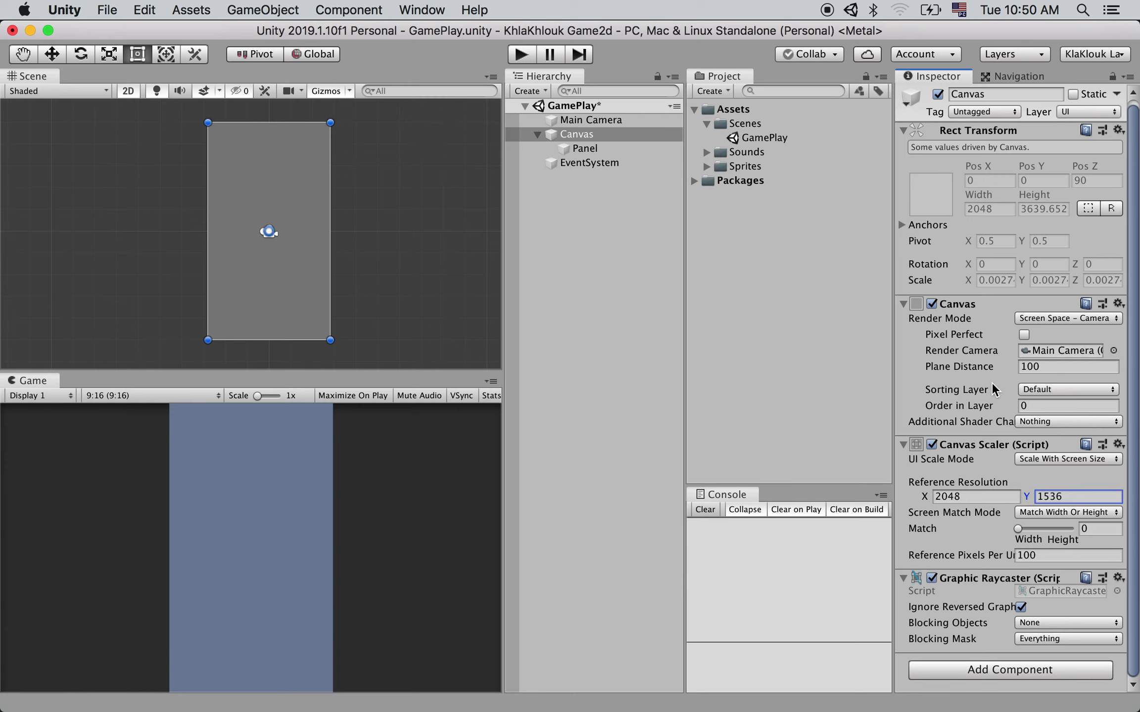
mouse_move(991, 384)
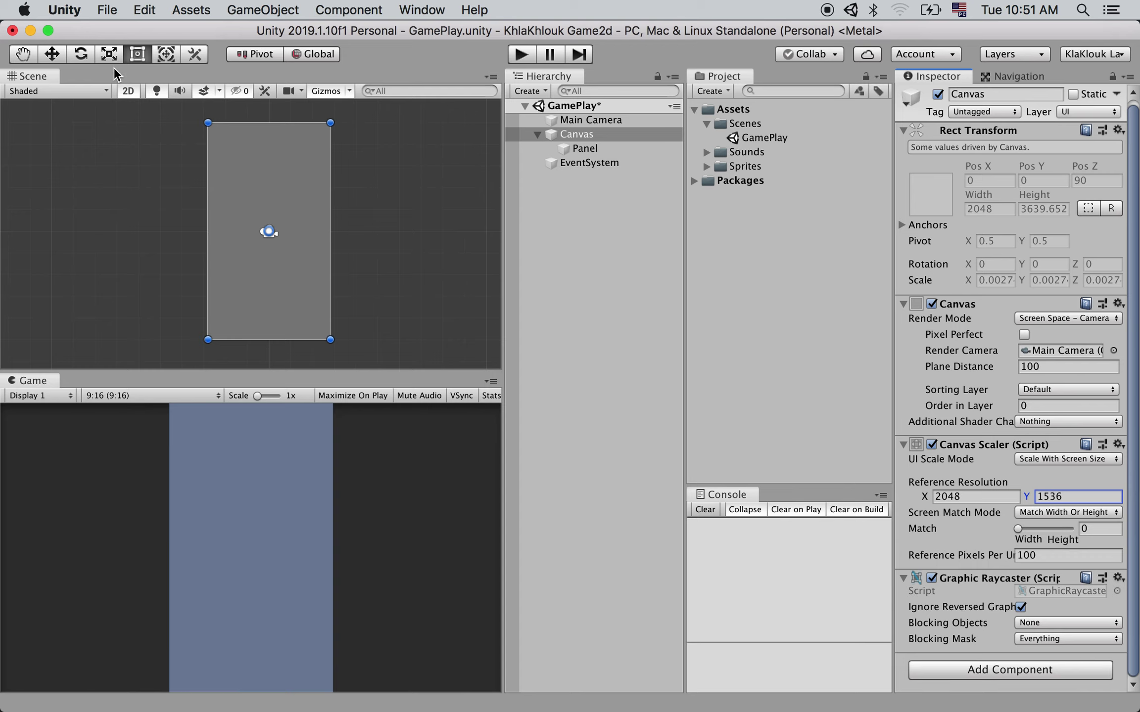
Open Build Settings from the File menu.
left_click(108, 12)
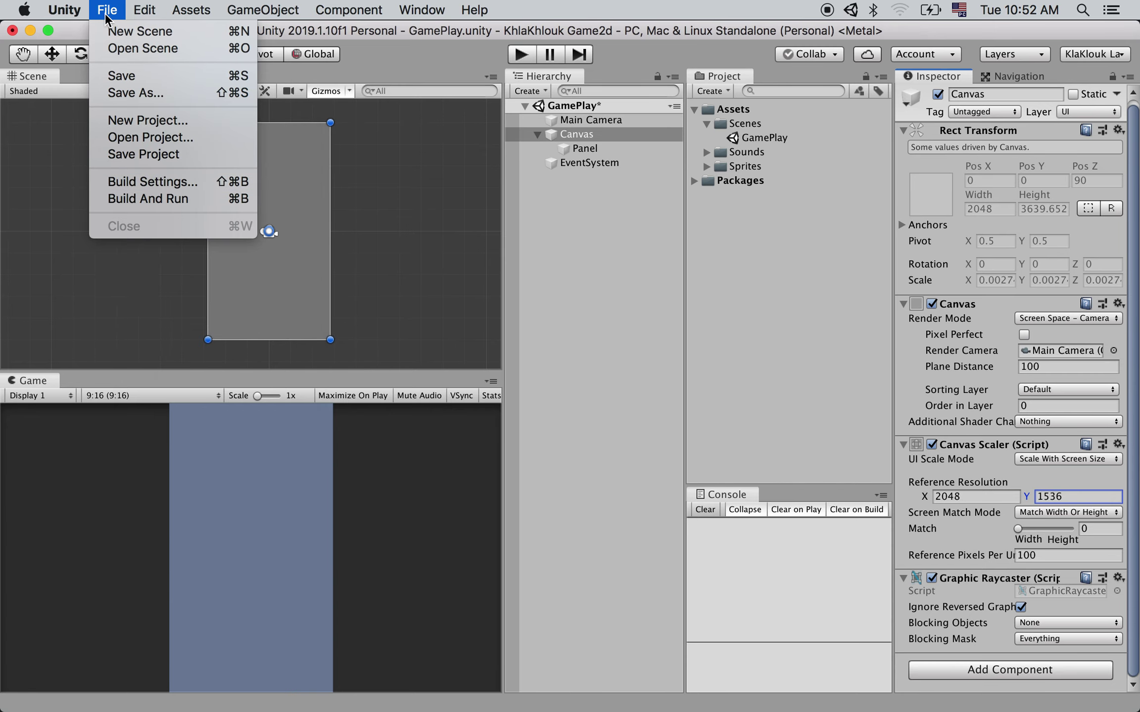
left_click(147, 184)
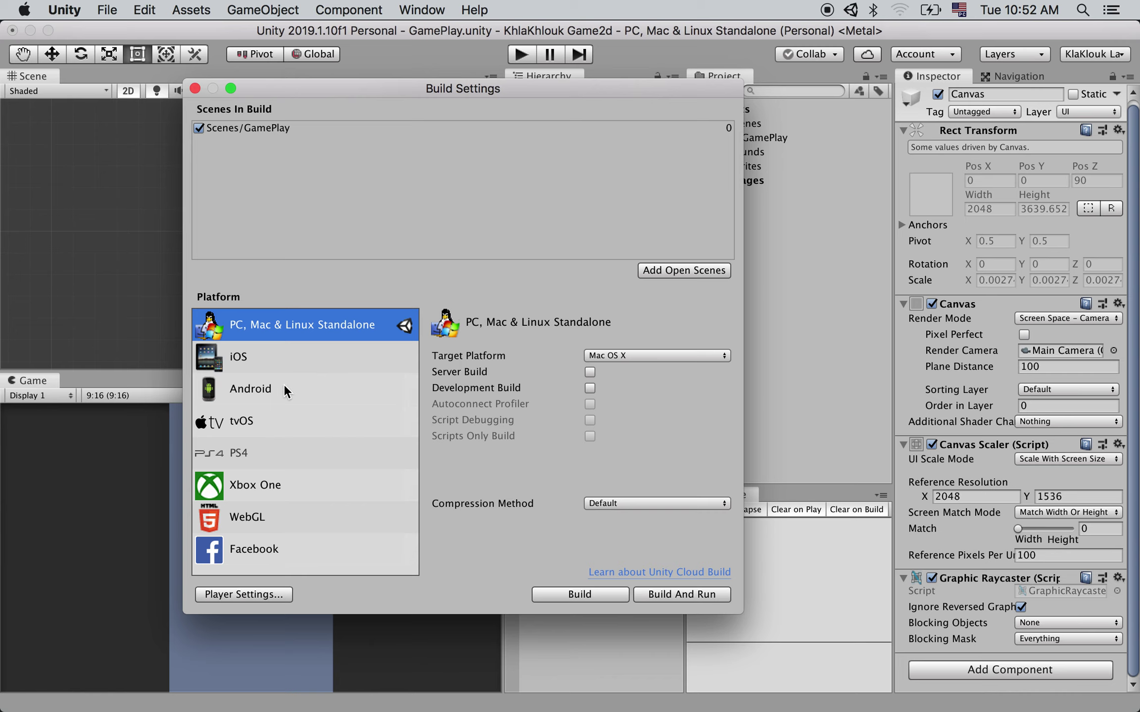
Select Android in the Build Settings platform list, comparing it with tvOS.
left_click(256, 385)
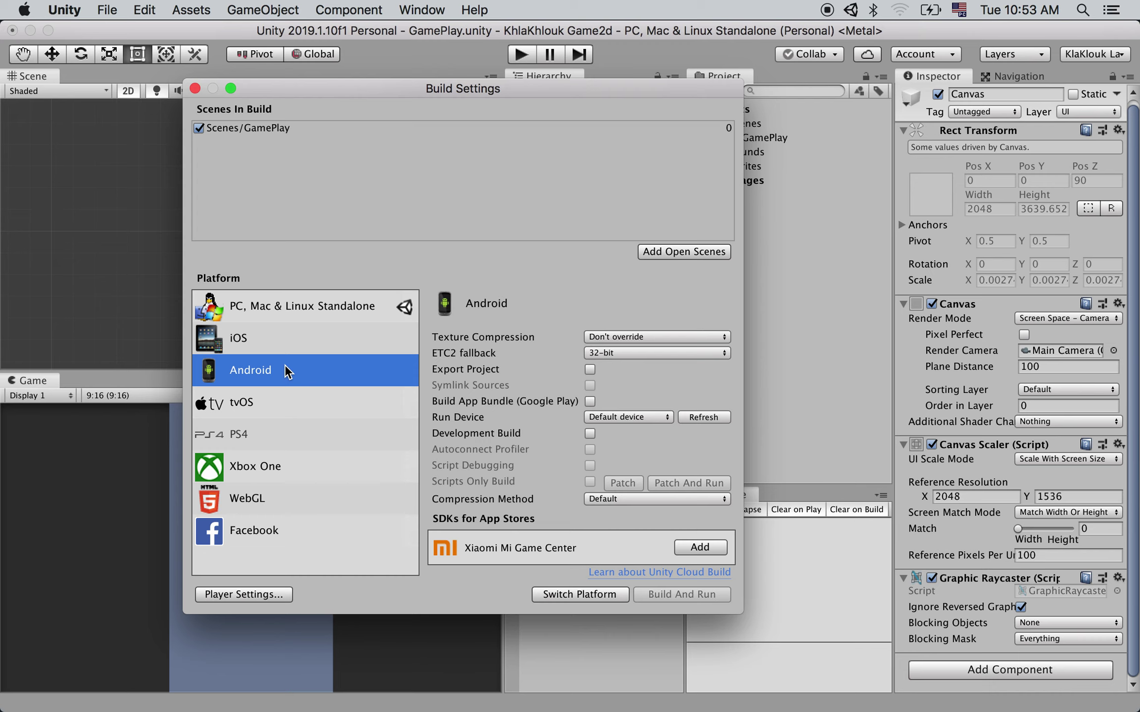
left_click(263, 400)
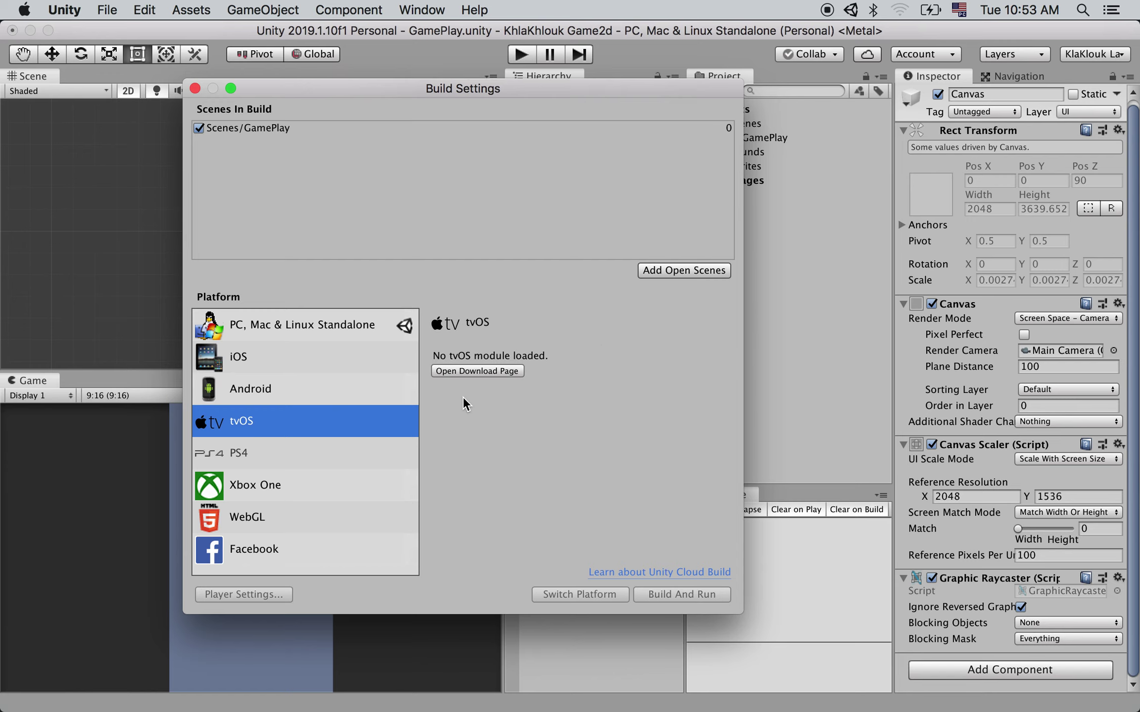
left_click(264, 389)
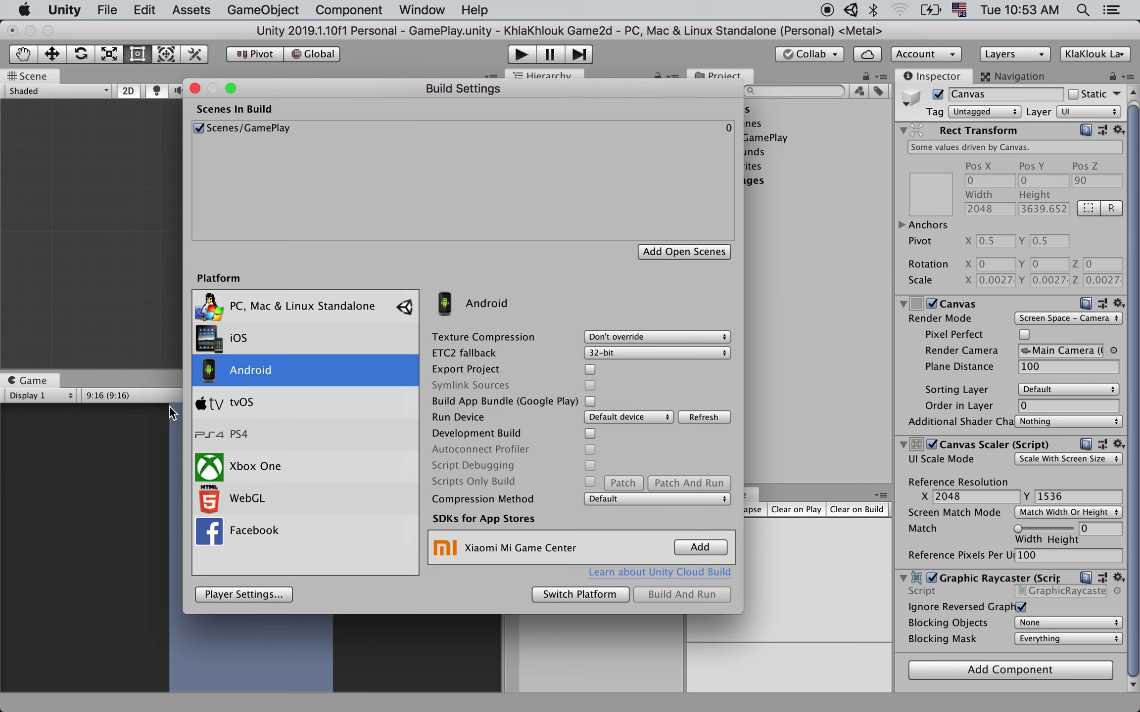
left_click(287, 409)
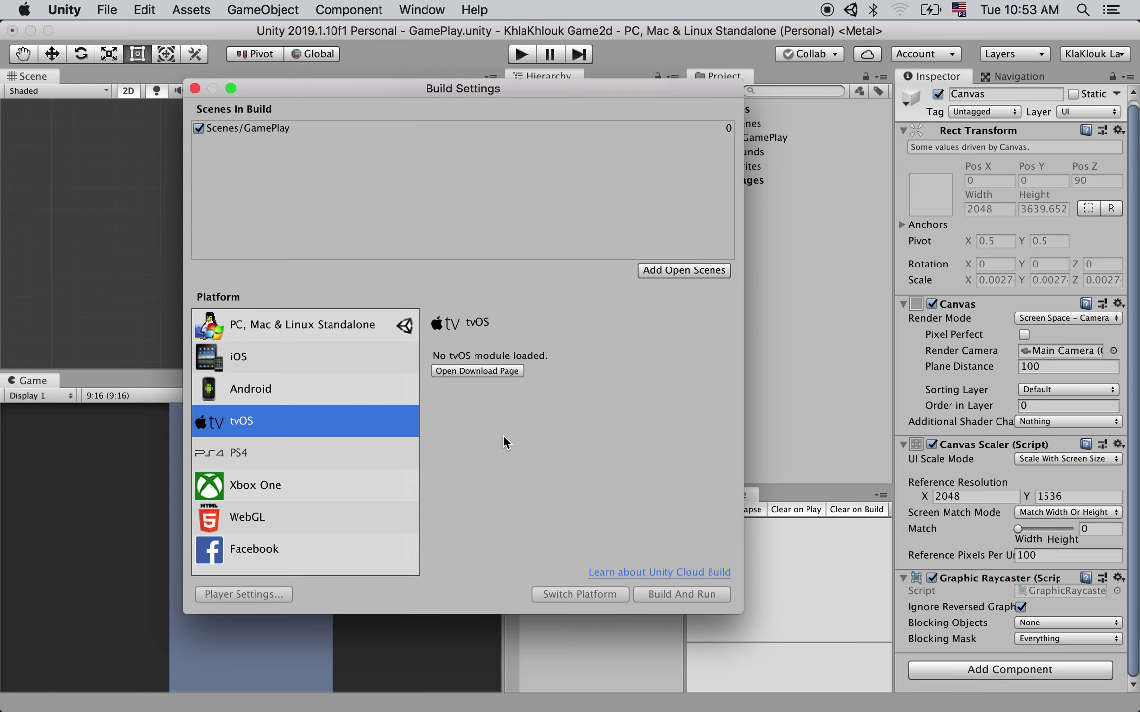
left_click(271, 394)
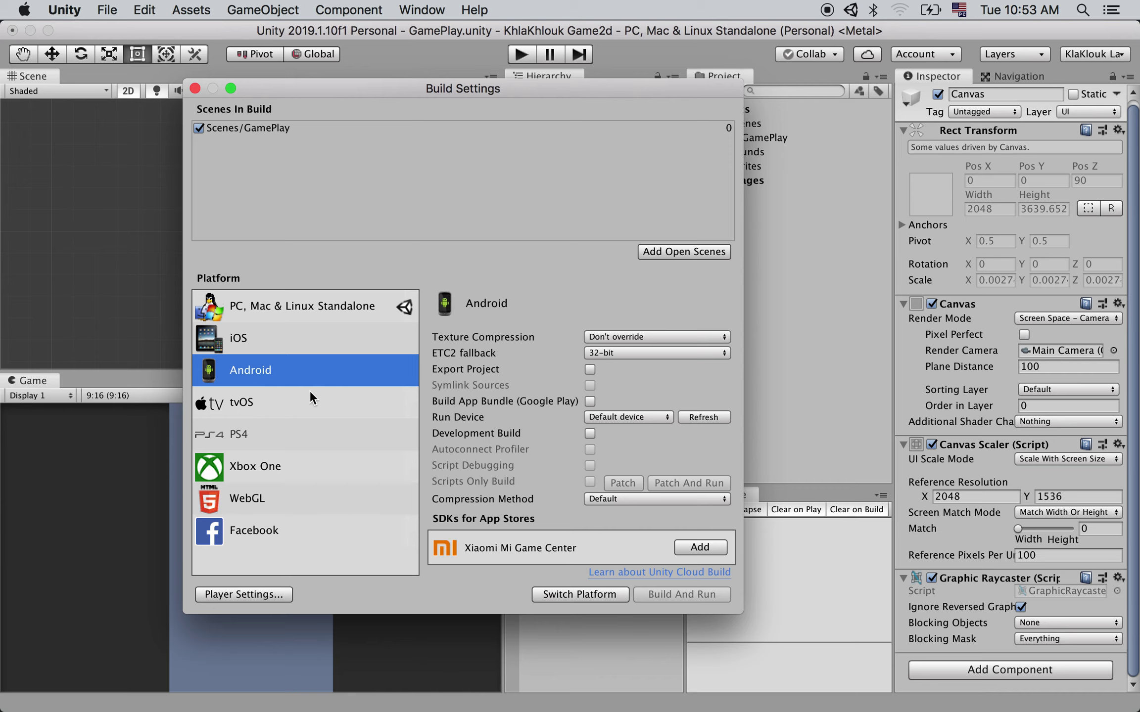
left_click(270, 405)
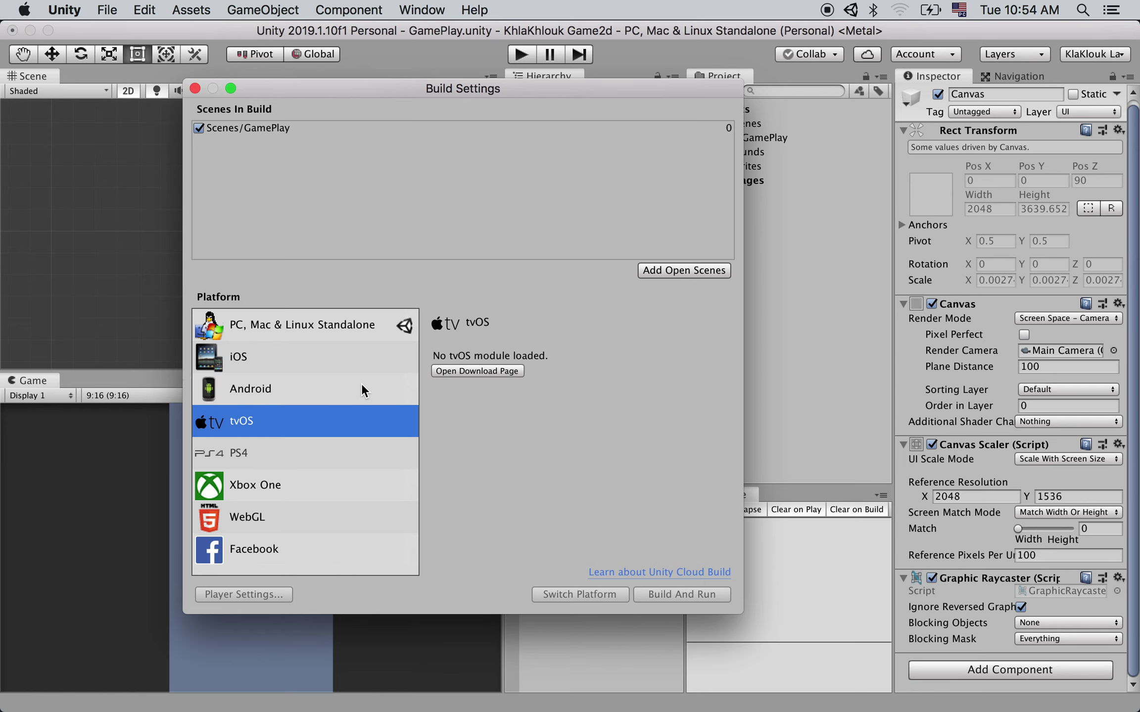
left_click(256, 382)
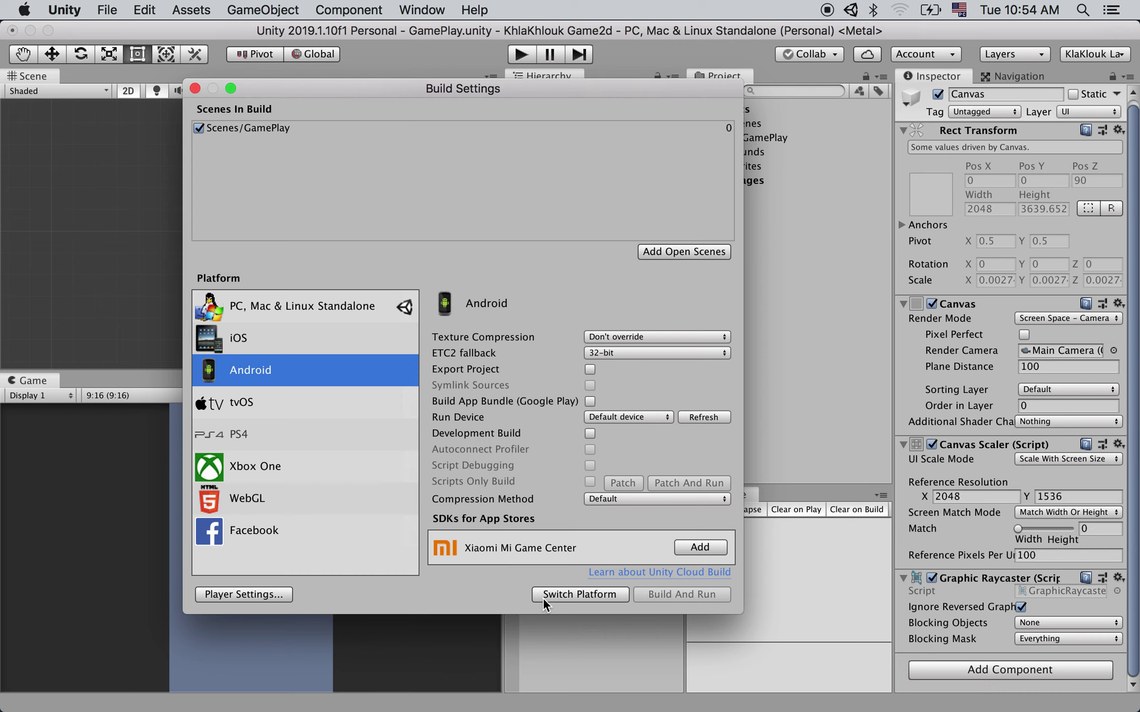
Switch Platform to Android and let the assets reimport.
left_click(571, 594)
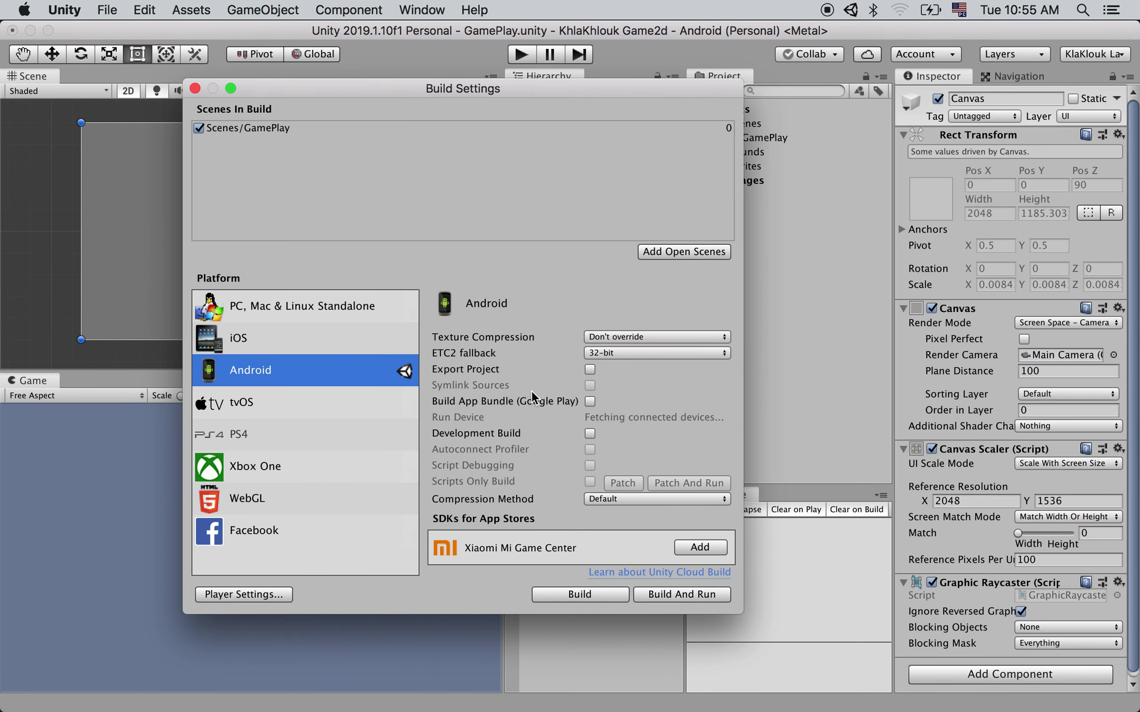
left_click(196, 89)
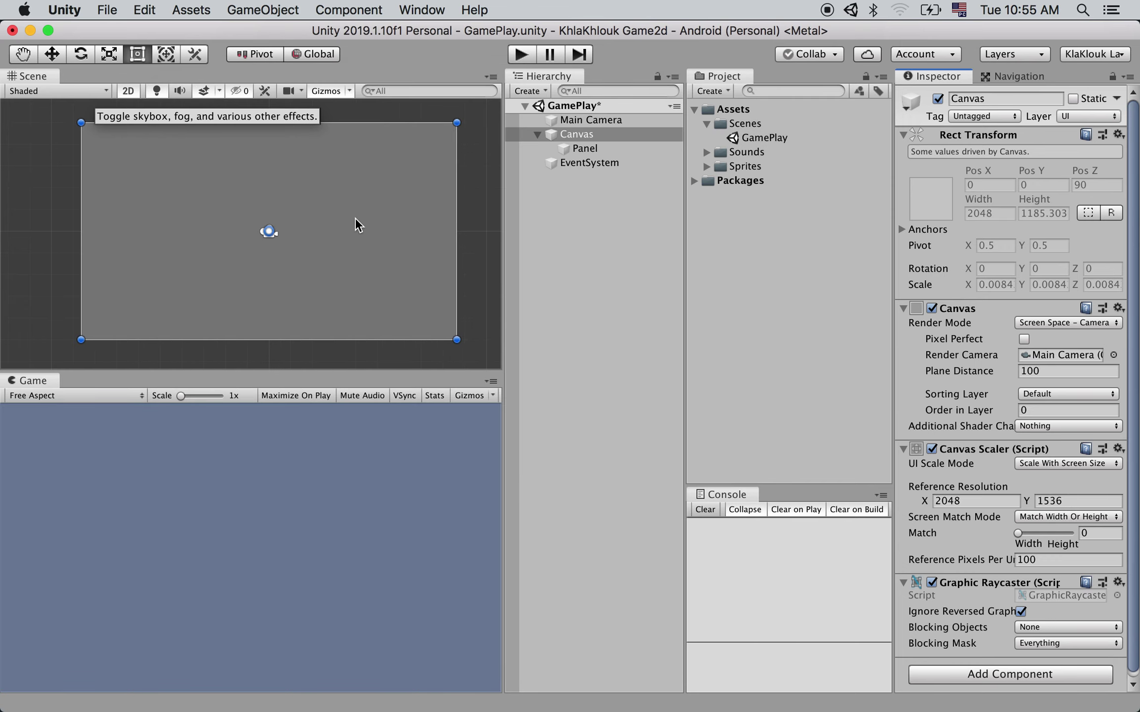
scroll(288, 265, "down", 5)
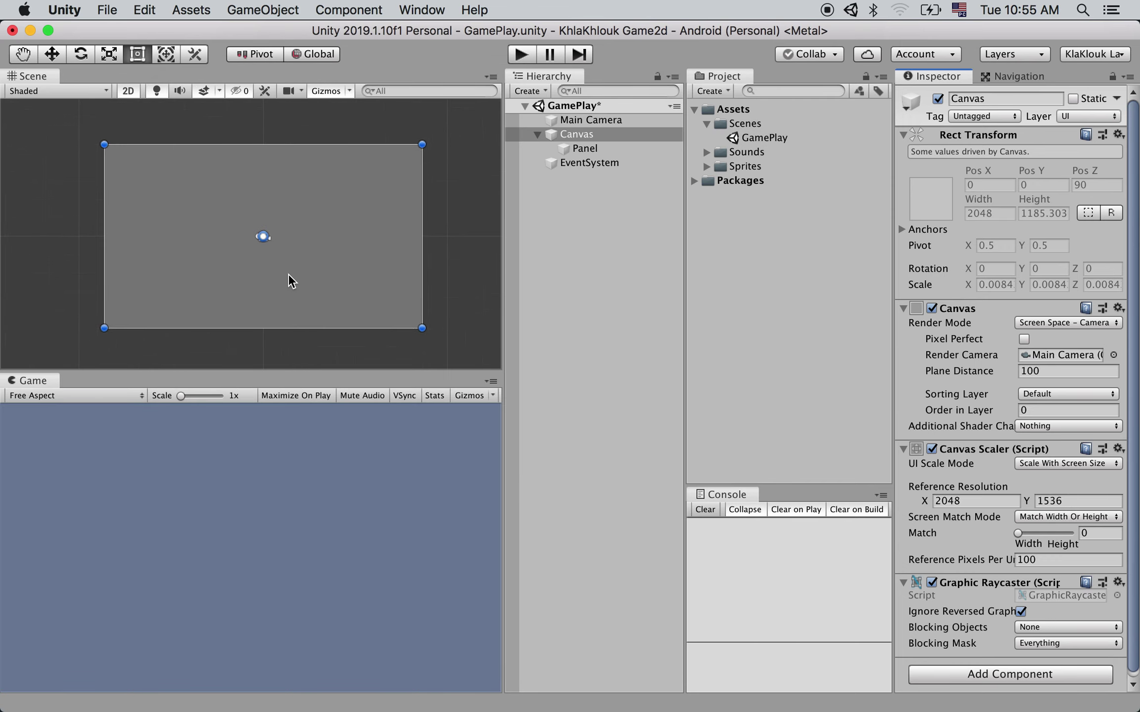
scroll(329, 267, "up", 1)
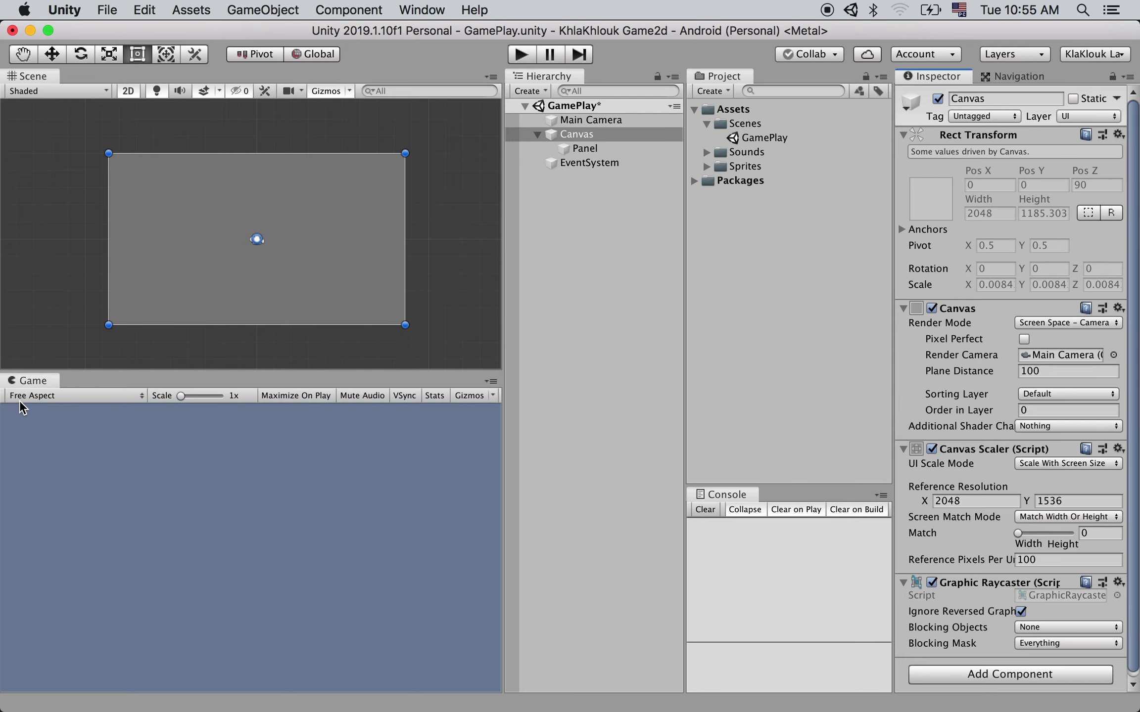
left_click(68, 397)
left_click(67, 397)
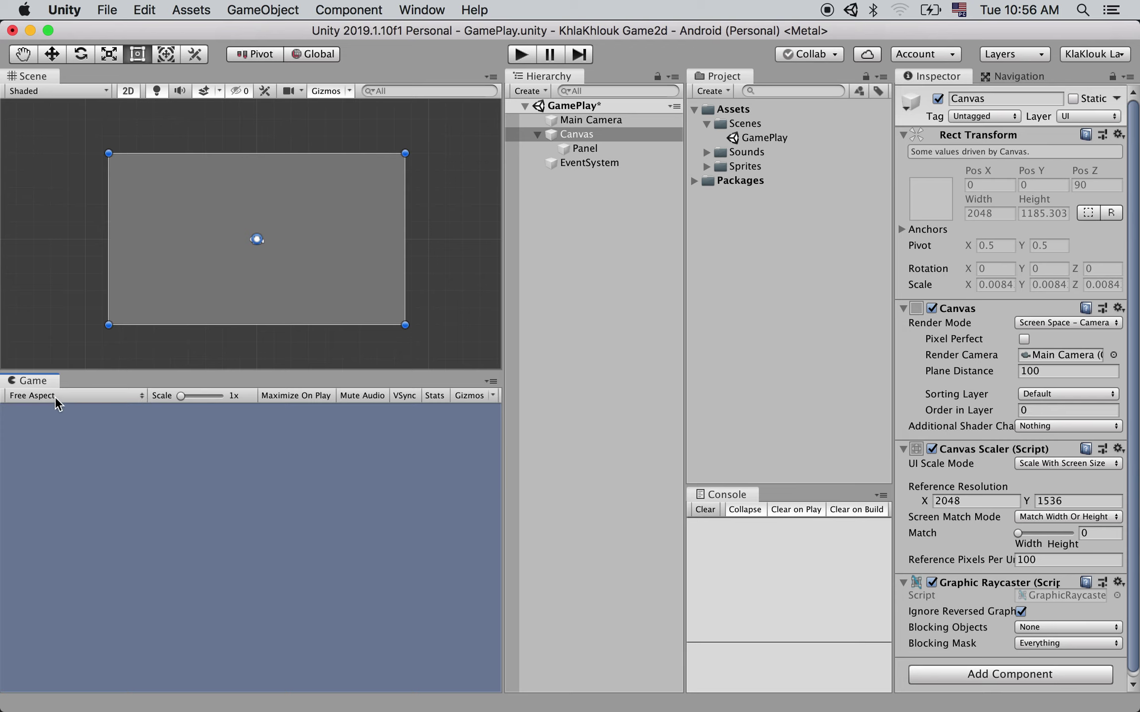
Set the Game view preview to 2960x1440 Landscape after briefly trying 2560x1440 Landscape.
left_click(142, 398)
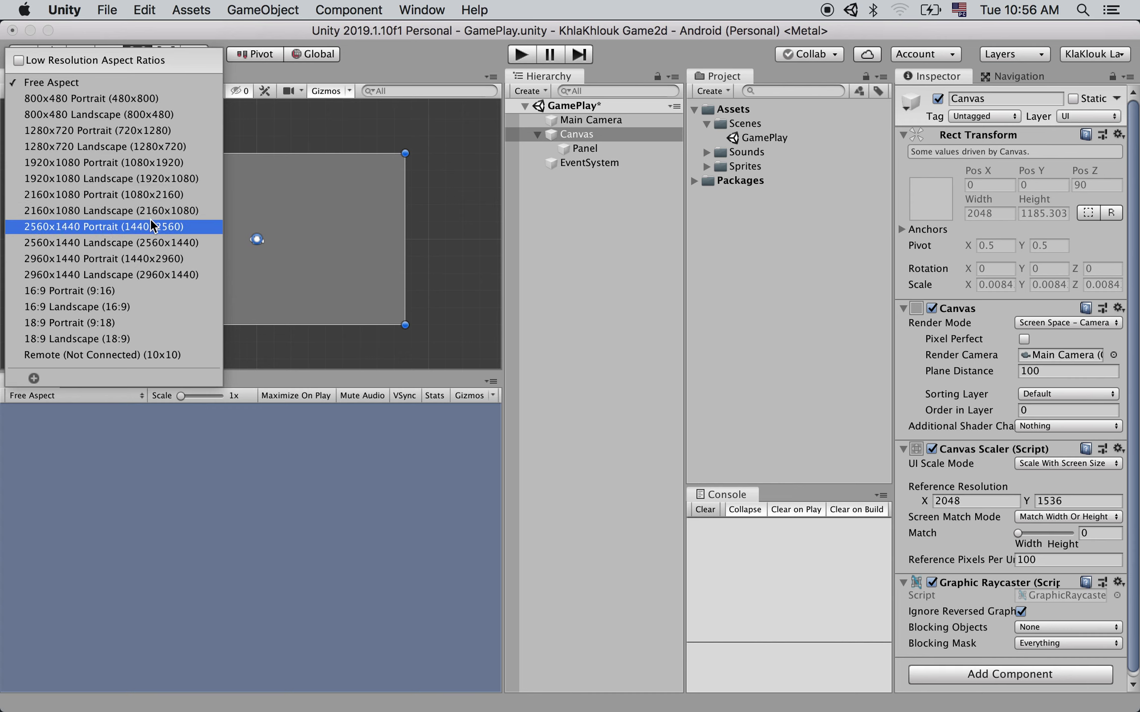
left_click(157, 275)
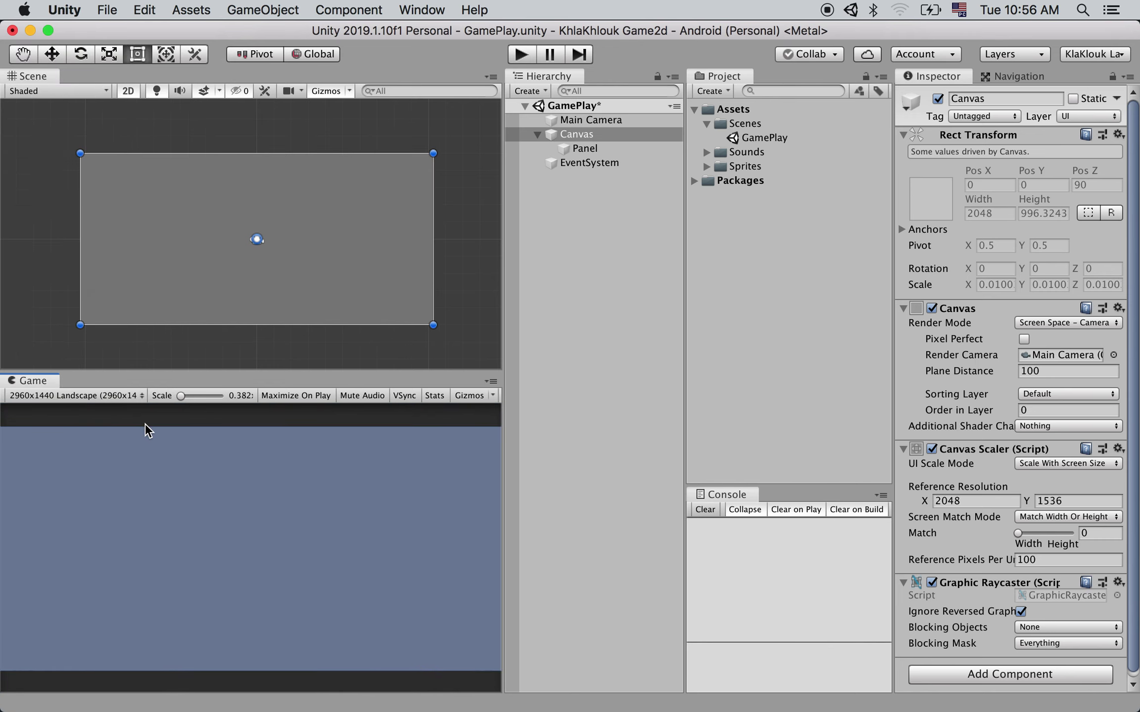
left_click(93, 396)
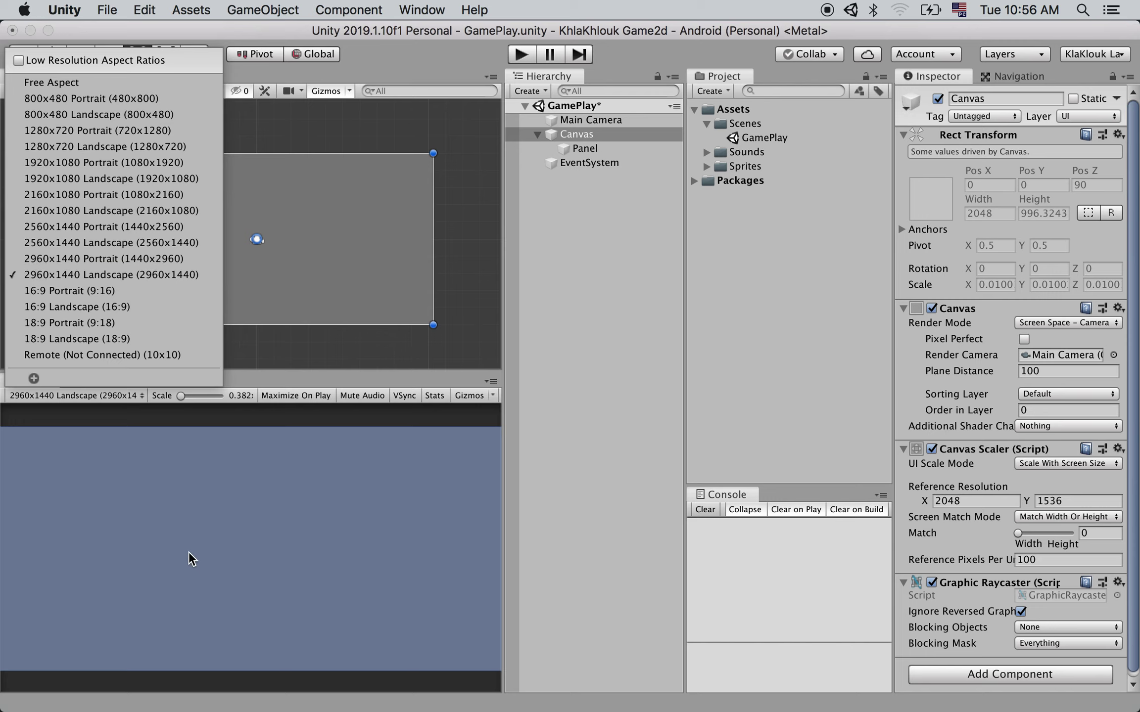
left_click(111, 243)
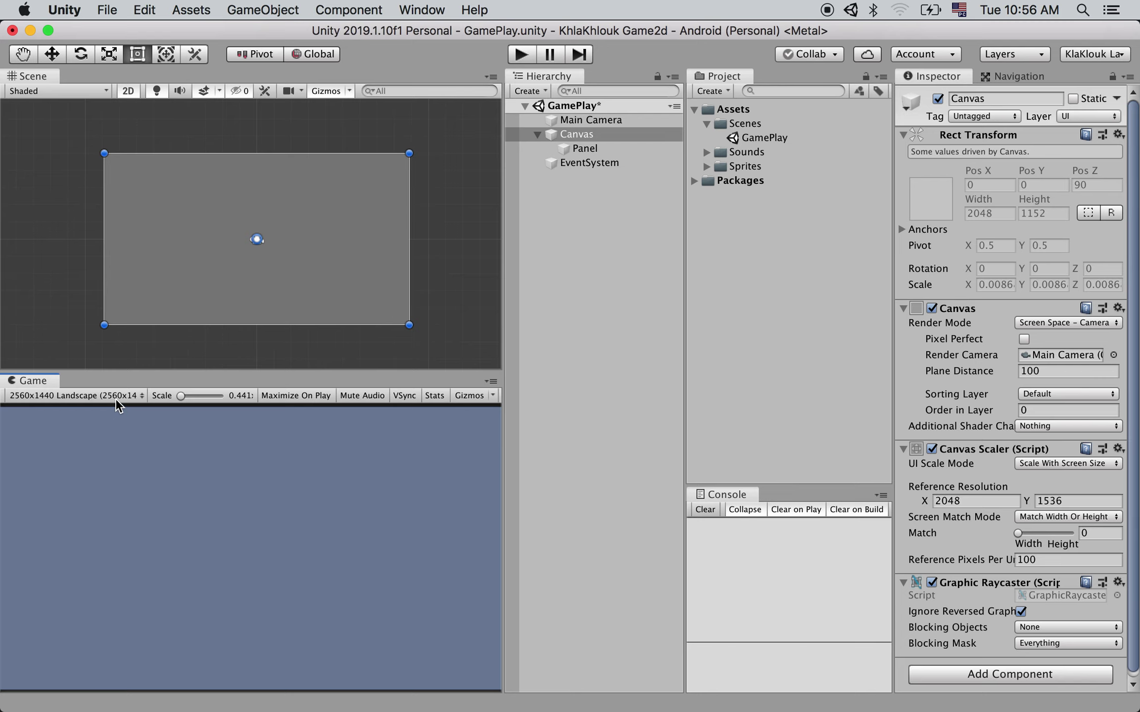
left_click(116, 396)
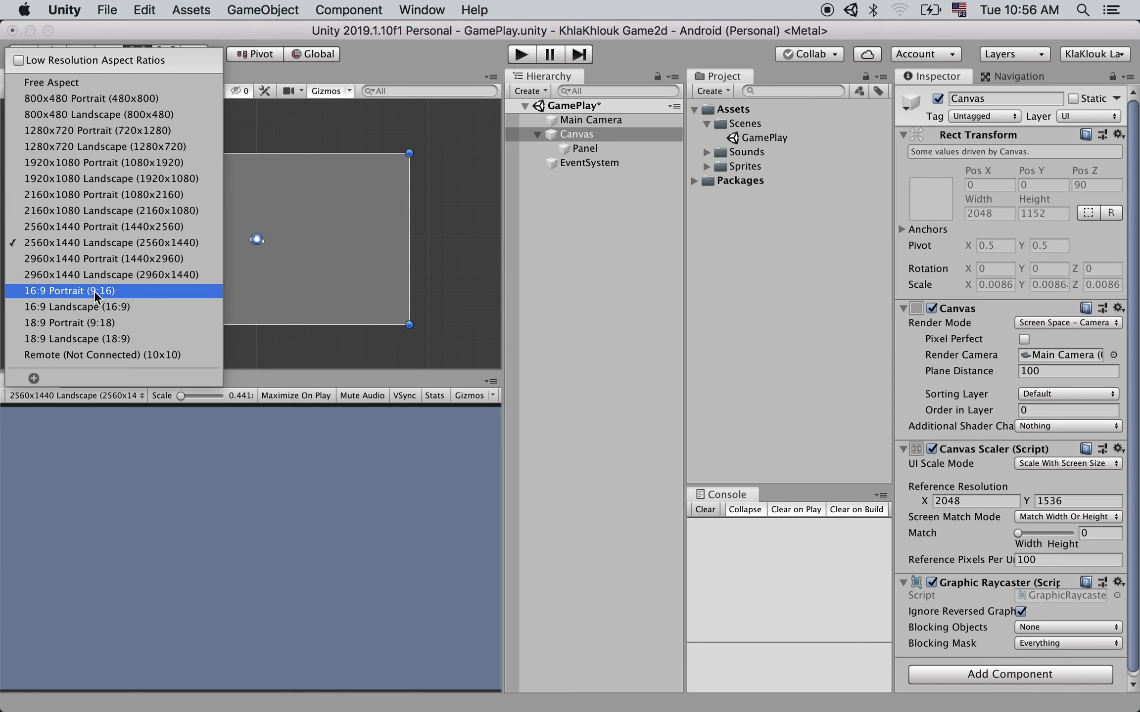
left_click(157, 275)
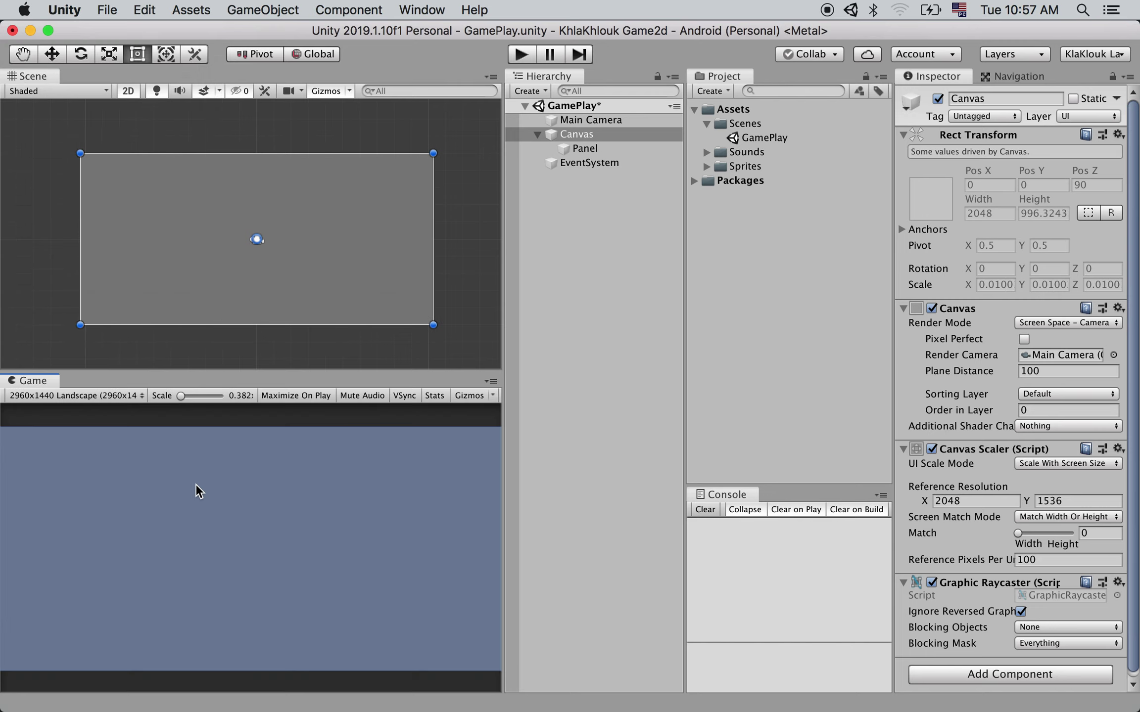
left_click(615, 315)
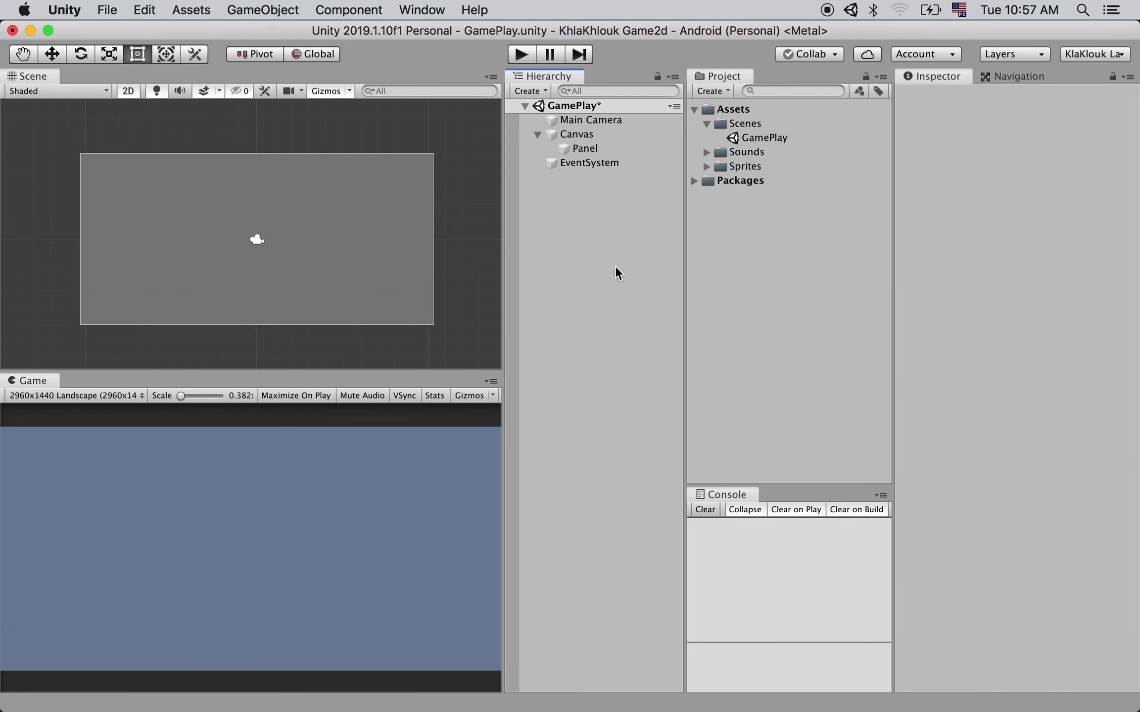
Select the Panel under Canvas and scroll the Inspector down to its Image component.
left_click(600, 148)
left_click(615, 134)
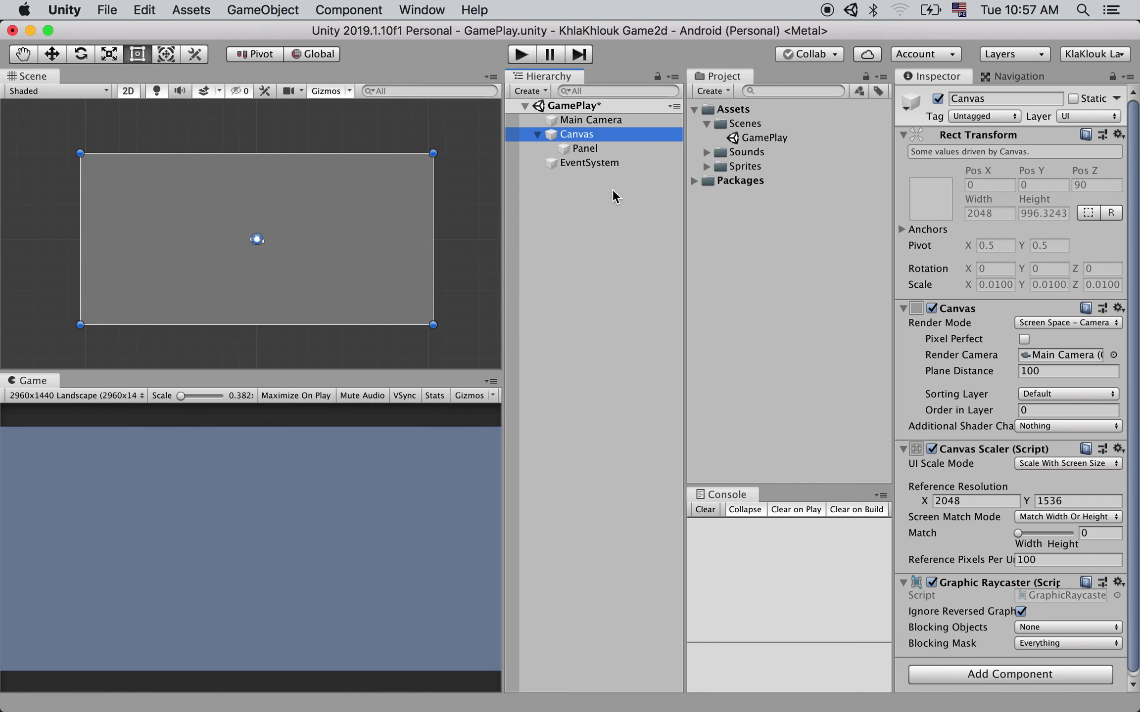
left_click(598, 148)
left_click(590, 130)
left_click(596, 149)
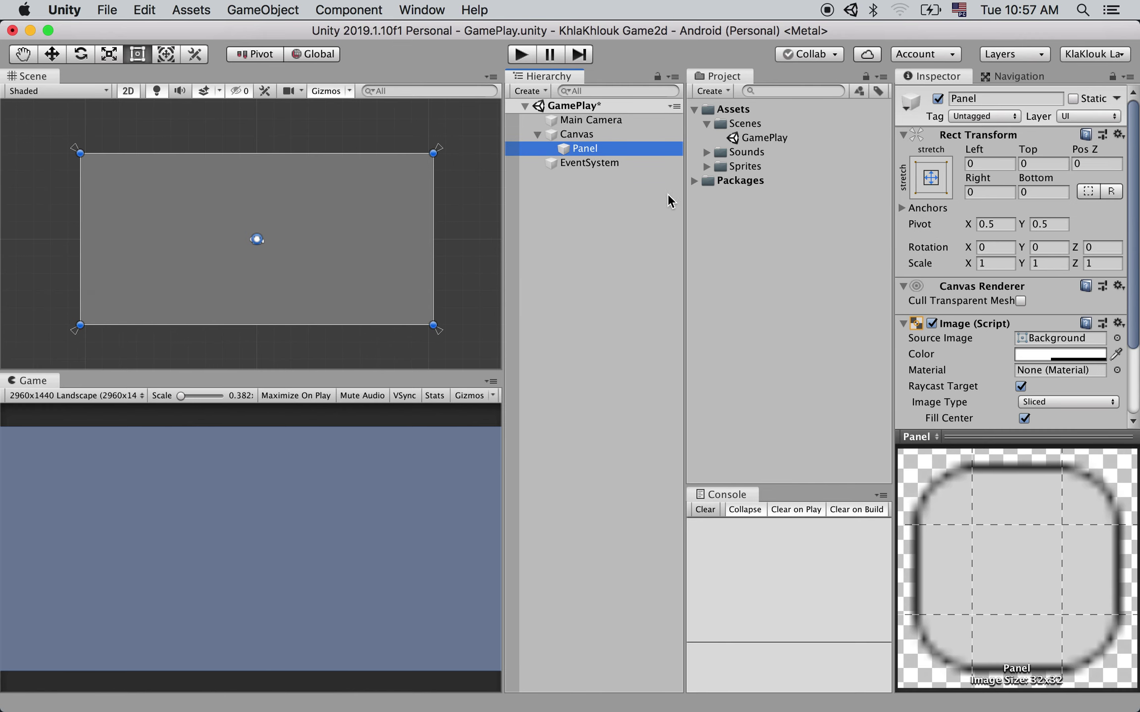
left_click(629, 135)
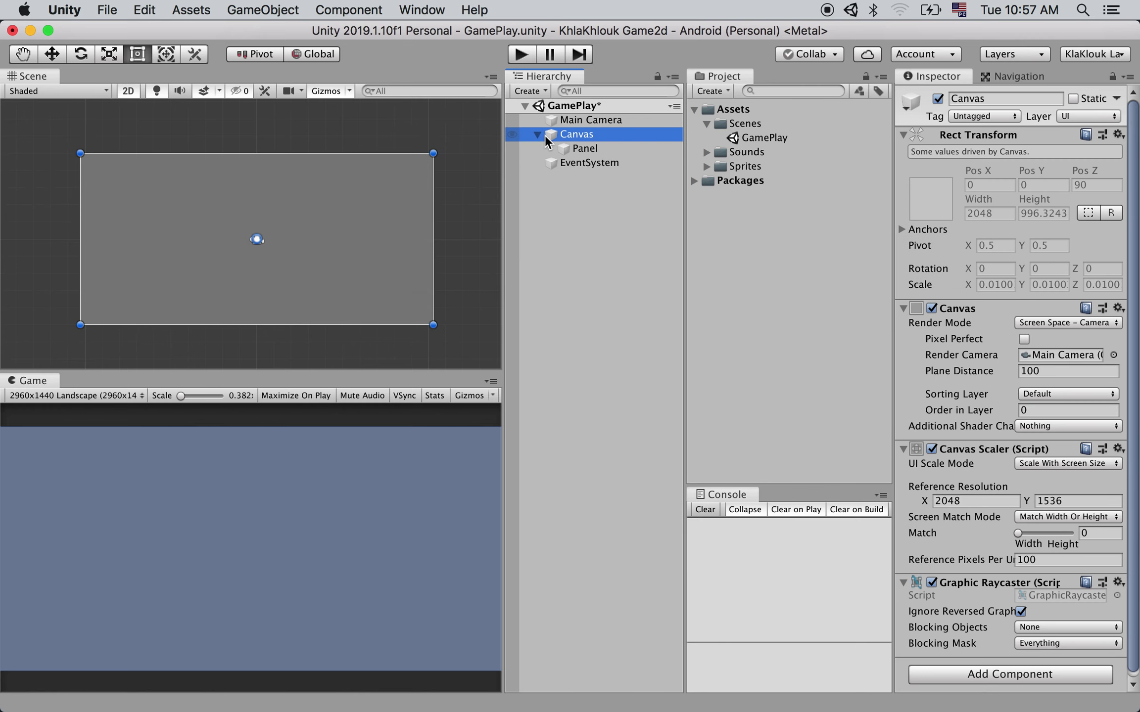
left_click(626, 149)
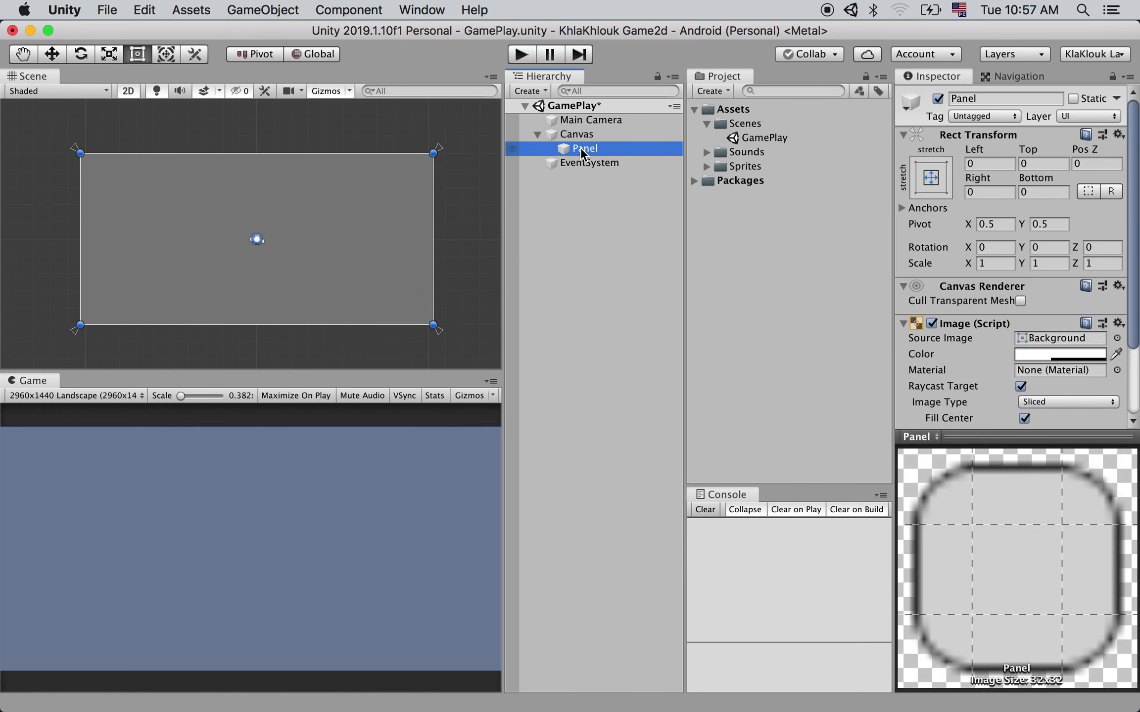
left_click(603, 139)
left_click(589, 149)
left_click(593, 137)
left_click(587, 150)
scroll(971, 306, "down", 3)
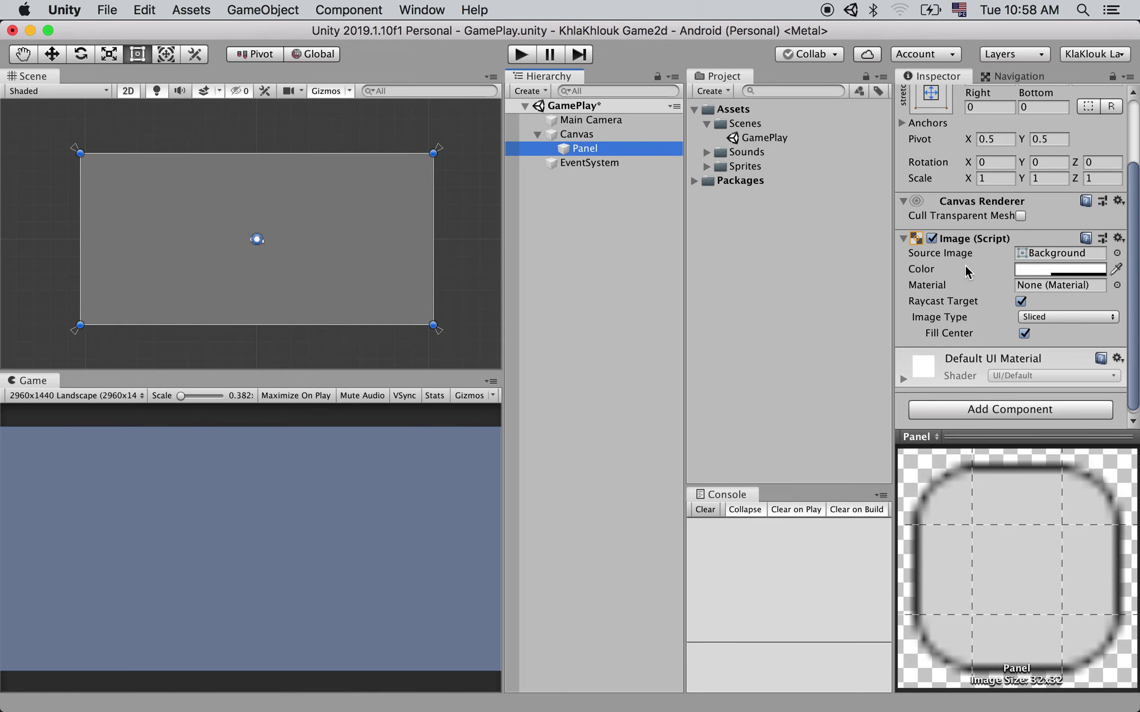
Tint the Panel's image bright cyan 52E5F3 with alpha raised to 255.
left_click(1054, 276)
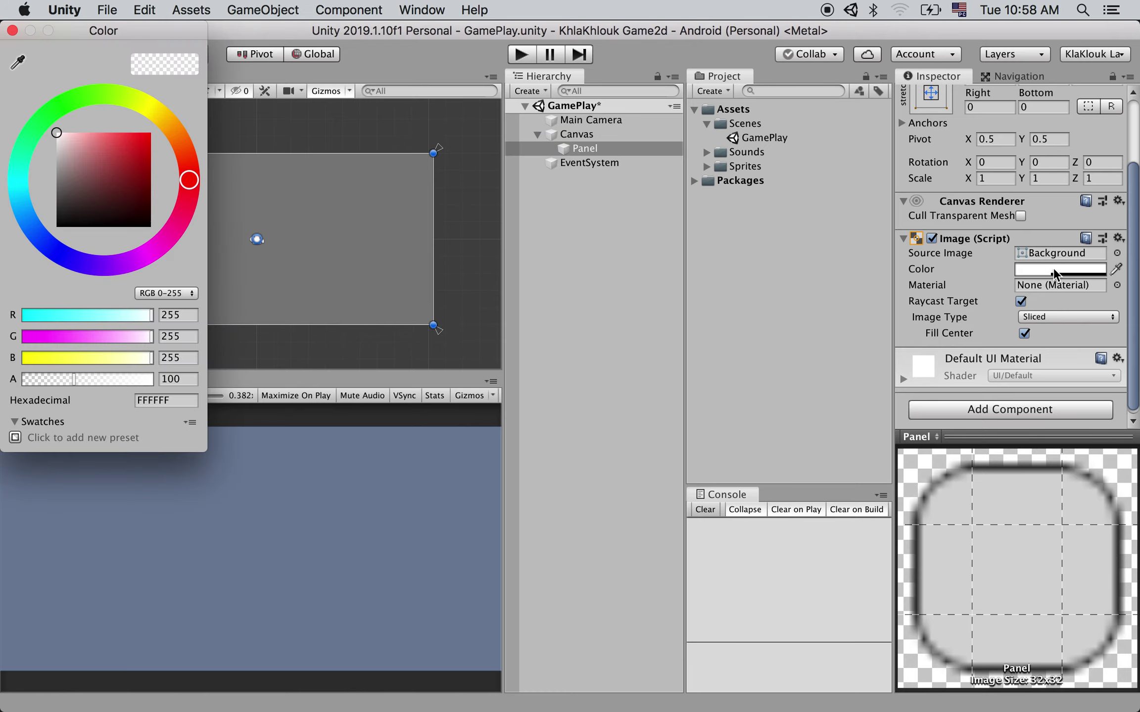
left_click_drag(74, 36, 769, 214)
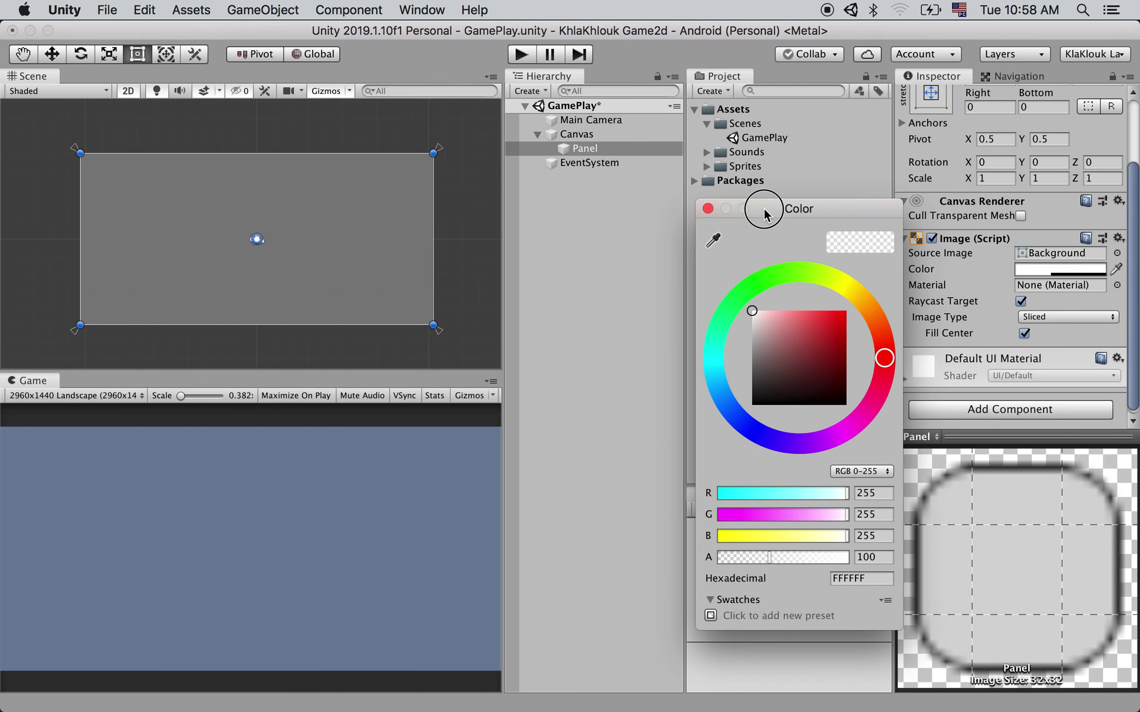
left_click(714, 366)
left_click(841, 324)
left_click_drag(841, 324, 814, 315)
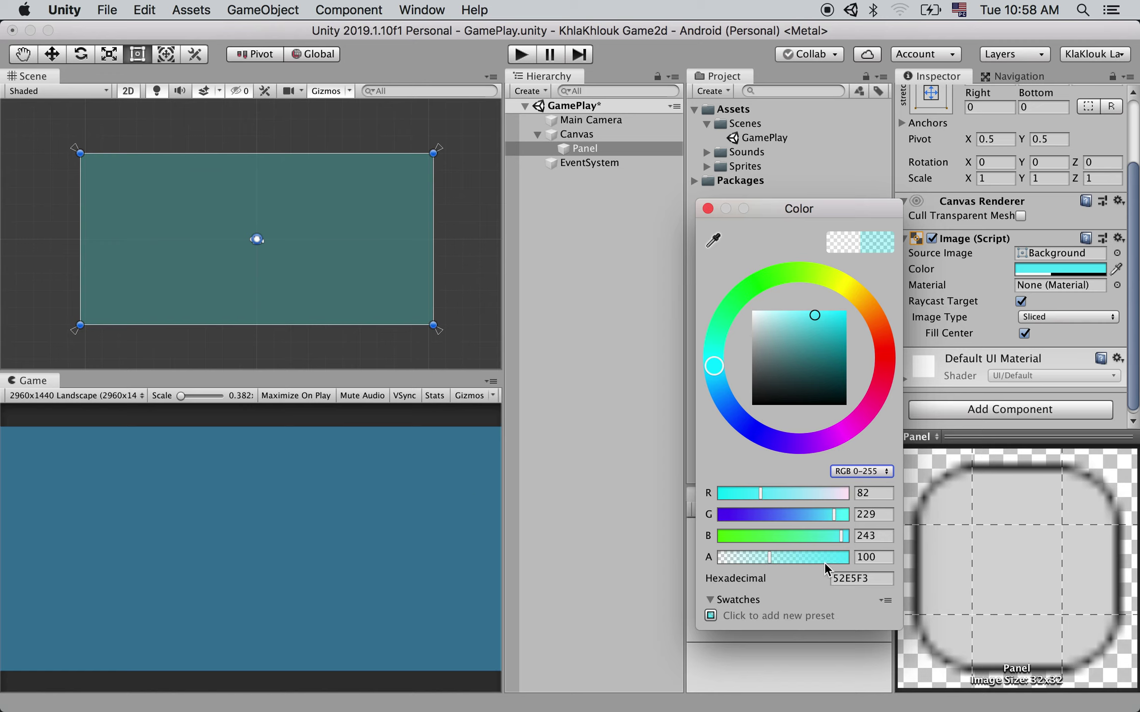
mouse_move(768, 562)
left_mouse_down()
mouse_move(874, 570)
mouse_move(838, 571)
mouse_move(855, 572)
left_mouse_up()
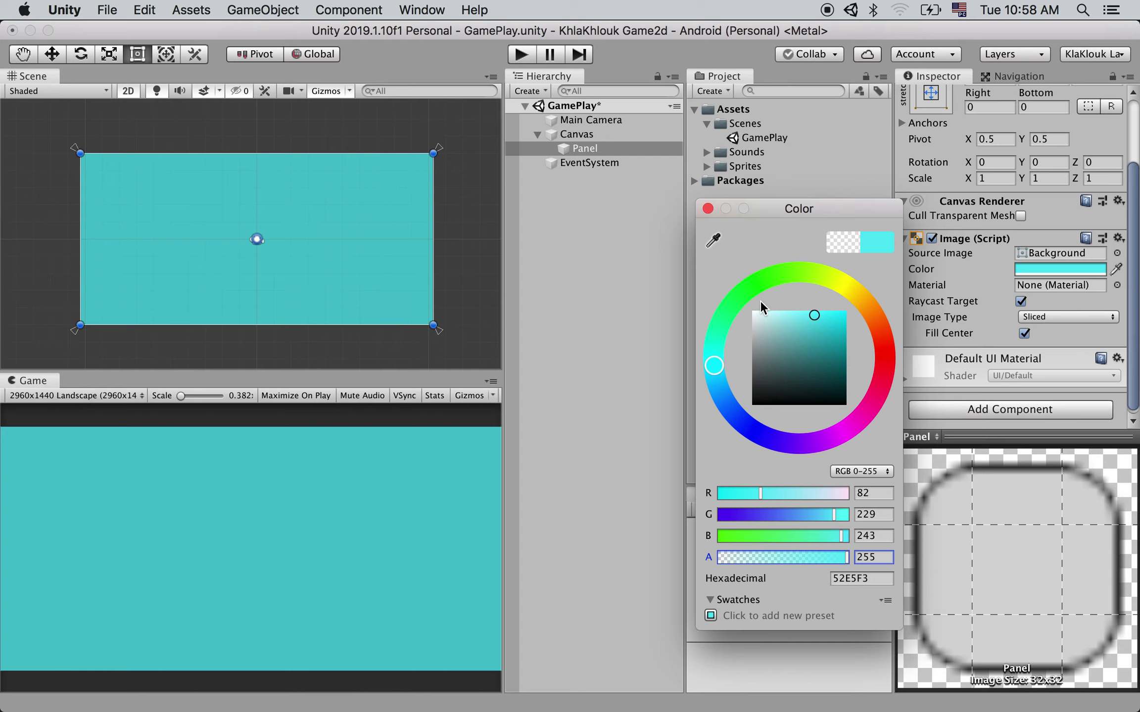
left_click(707, 208)
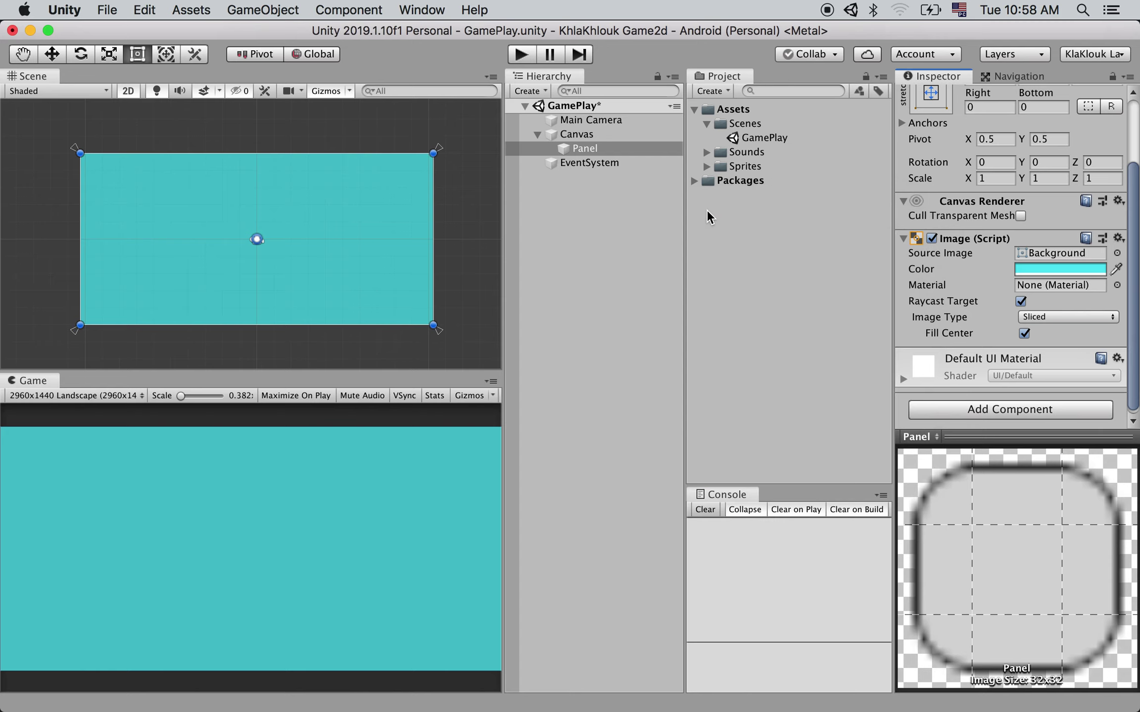
Assign the wooden_bg sprite from Assets/Sprites as the Panel's Source Image.
left_click(706, 166)
scroll(712, 327, "down", 1)
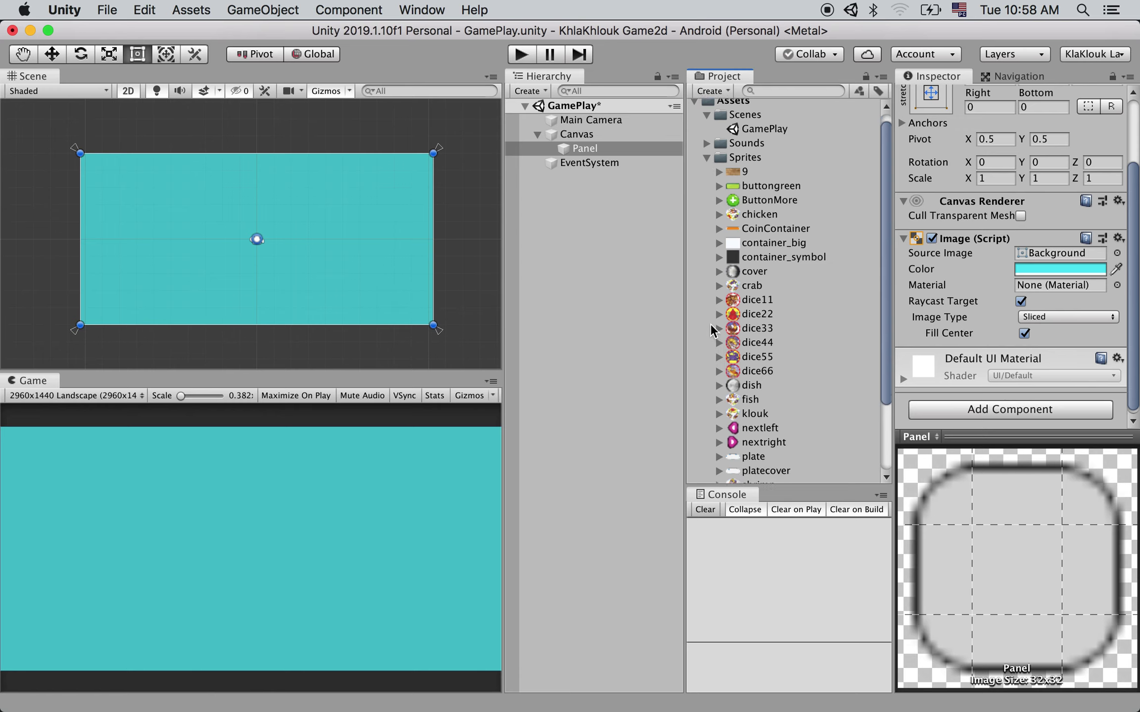
scroll(712, 330, "down", 1)
scroll(712, 331, "down", 5)
scroll(692, 347, "down", 1)
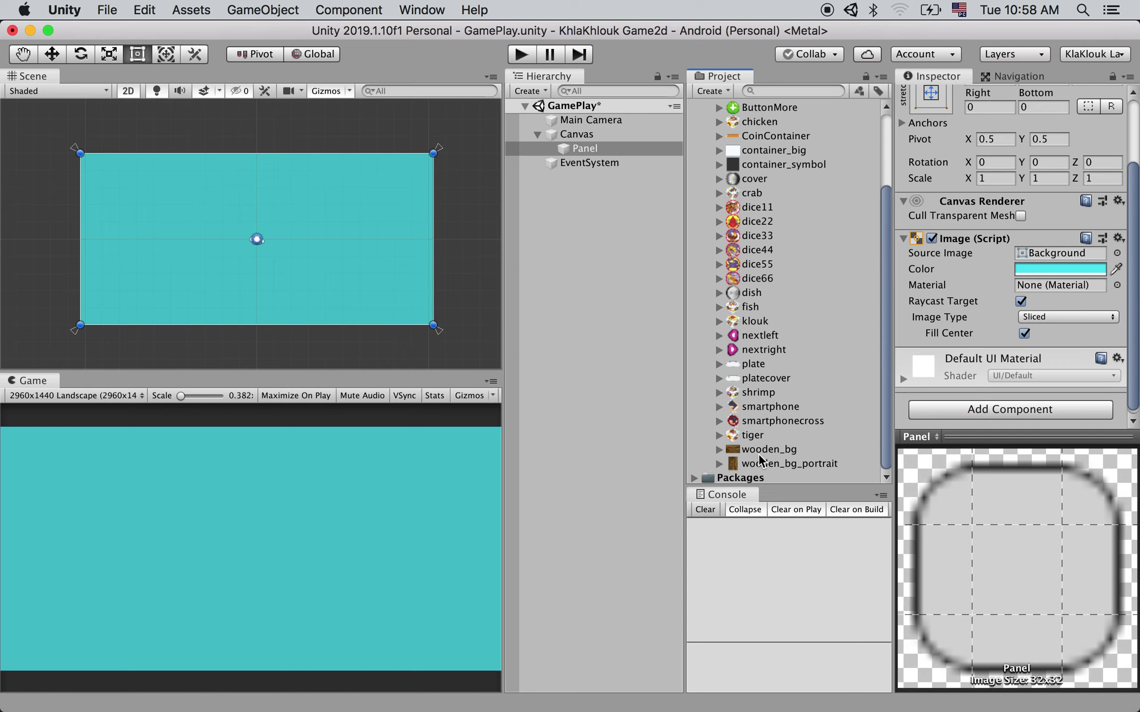
left_click(582, 134)
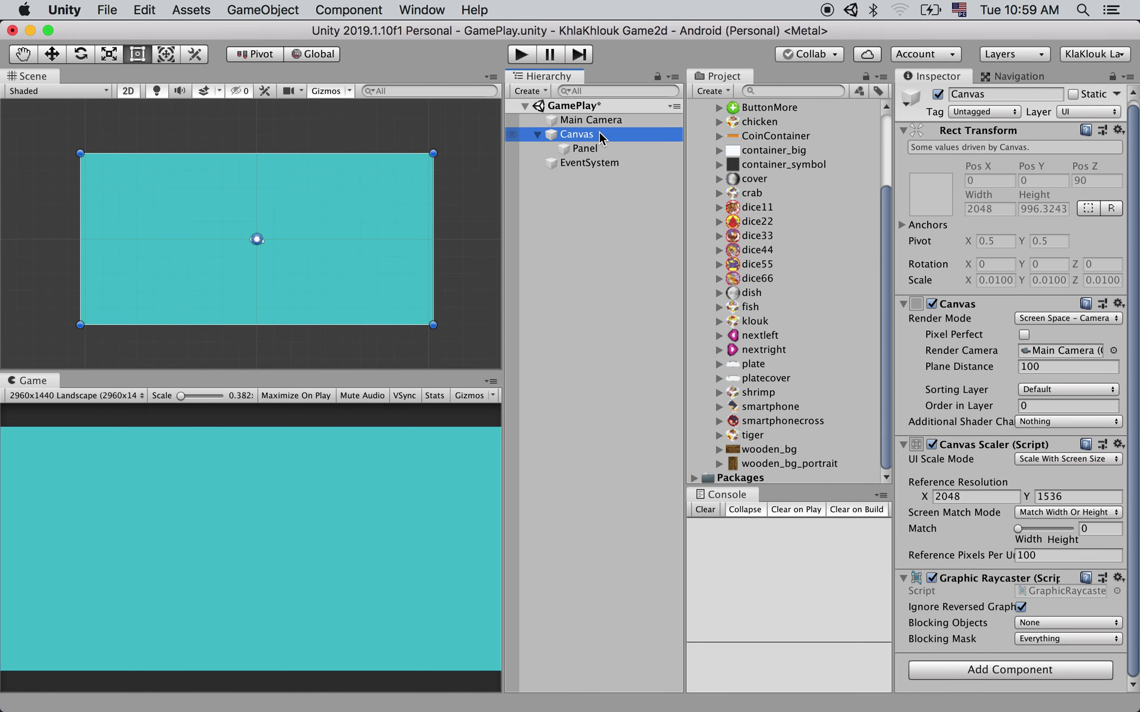
left_click(584, 149)
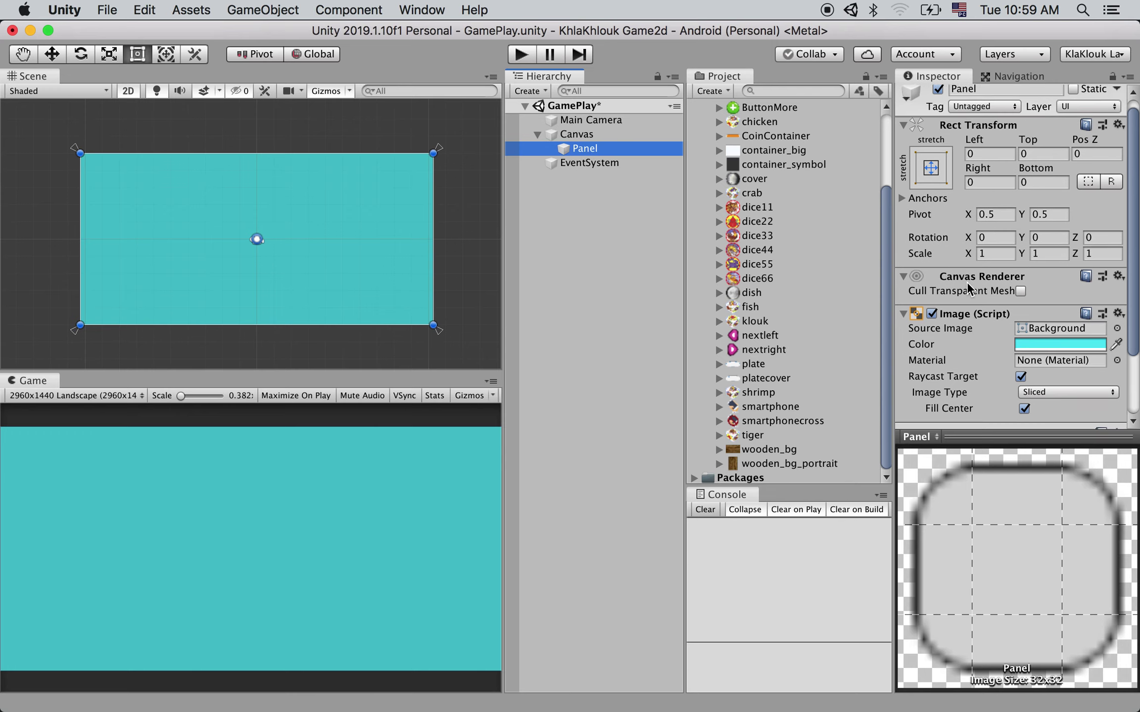
scroll(967, 280, "down", 2)
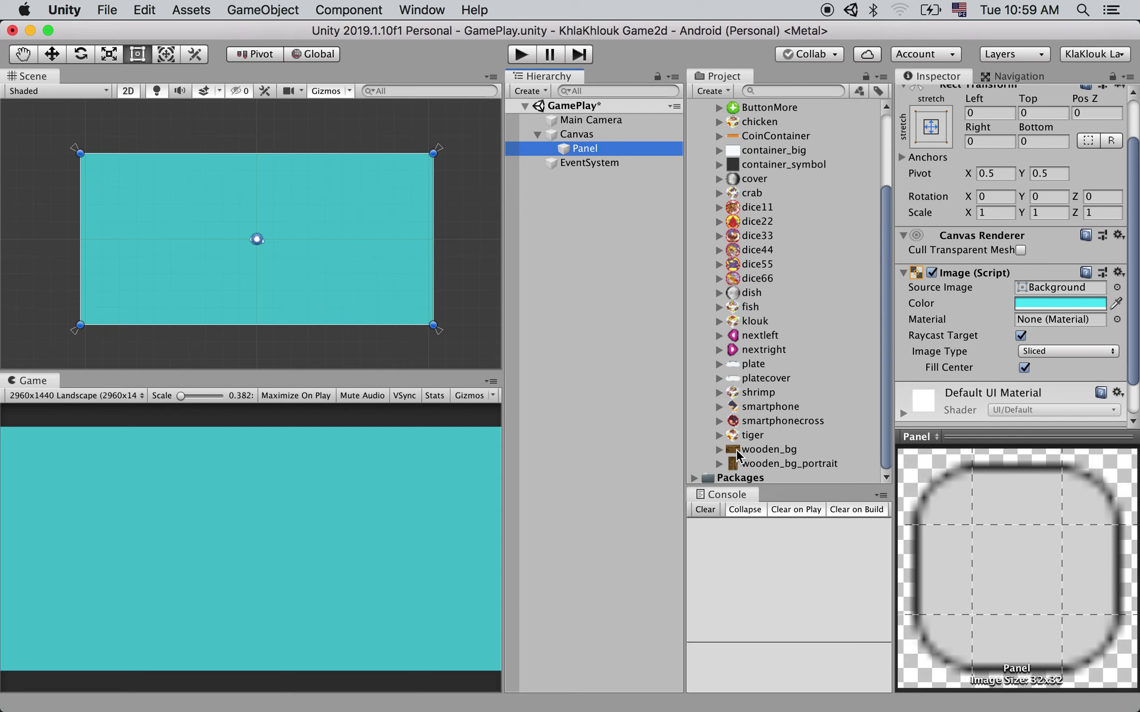
mouse_move(737, 455)
left_mouse_down()
mouse_move(973, 372)
mouse_move(1035, 285)
left_mouse_up()
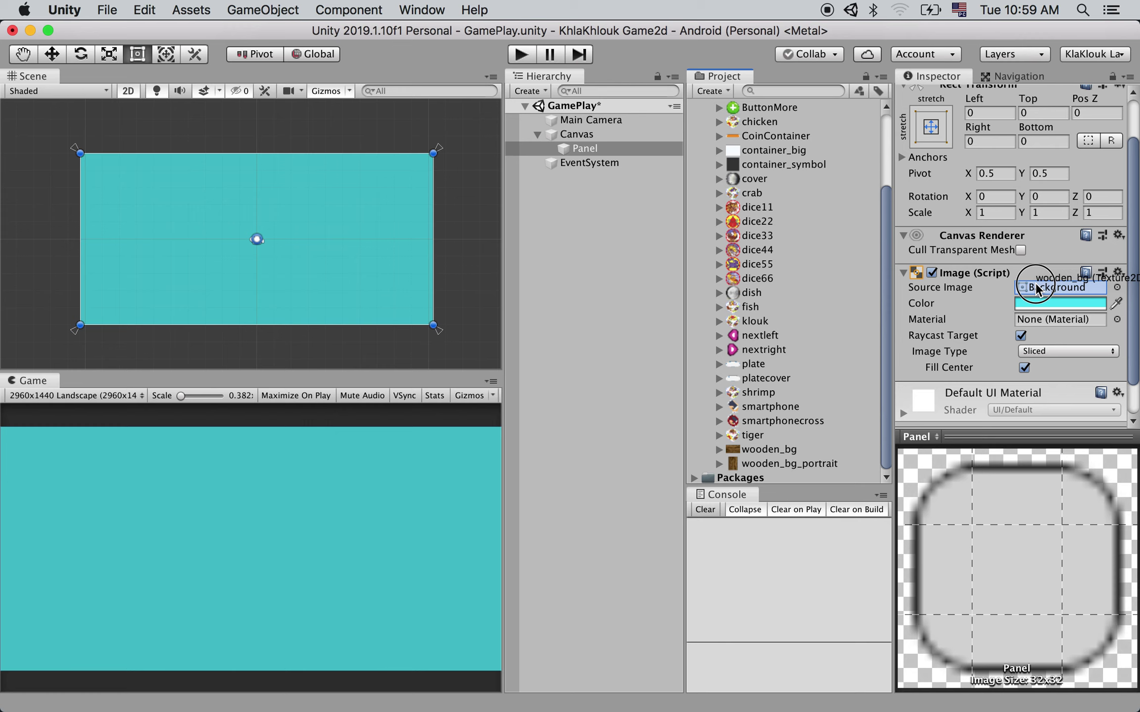
left_click_drag(1035, 285, 1035, 285)
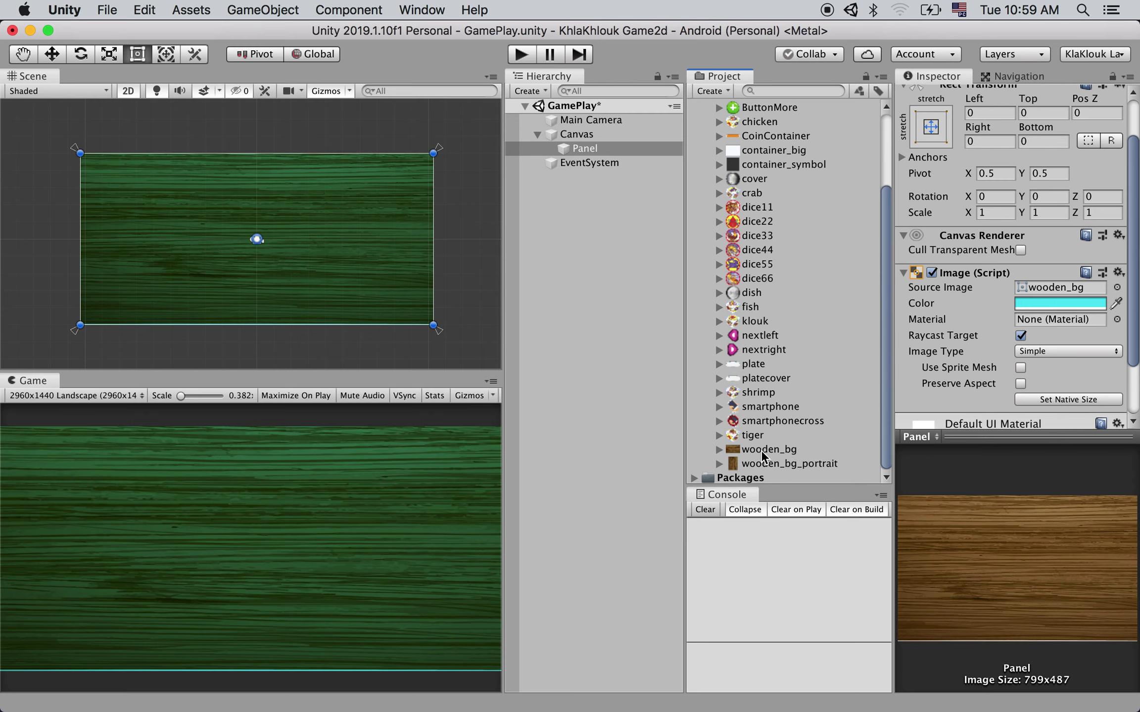
Reset the Panel's tint to white FFFFFF so the wood shows natural brown.
left_click(1048, 300)
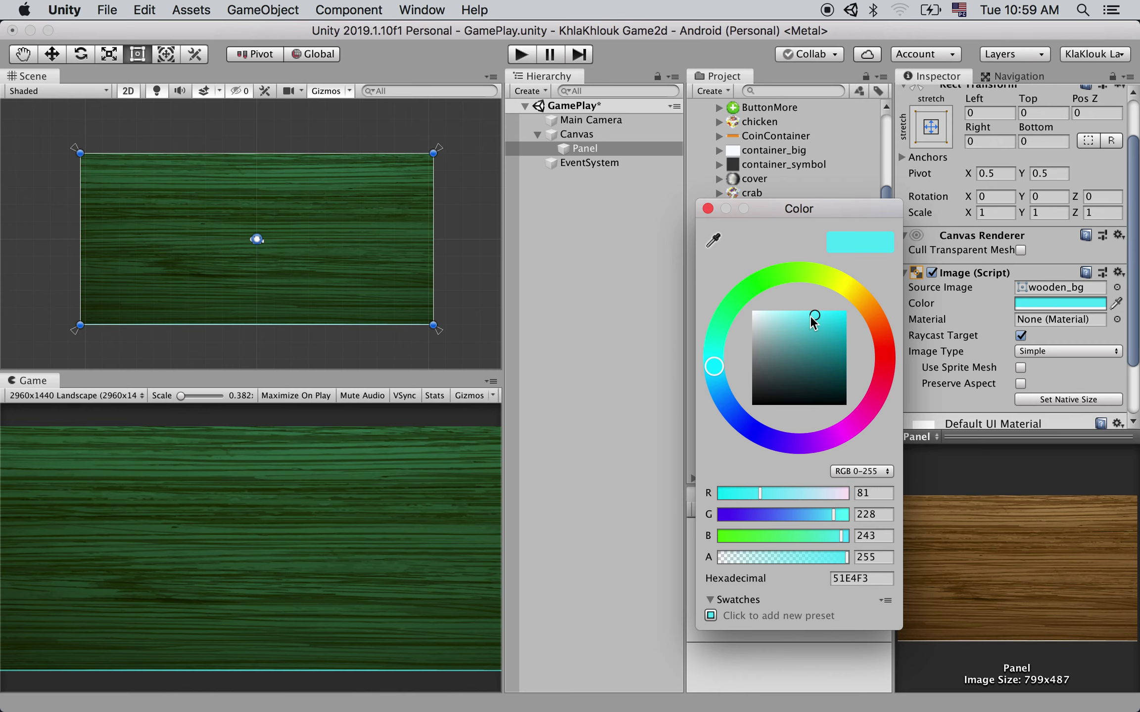
left_click_drag(812, 317, 622, 301)
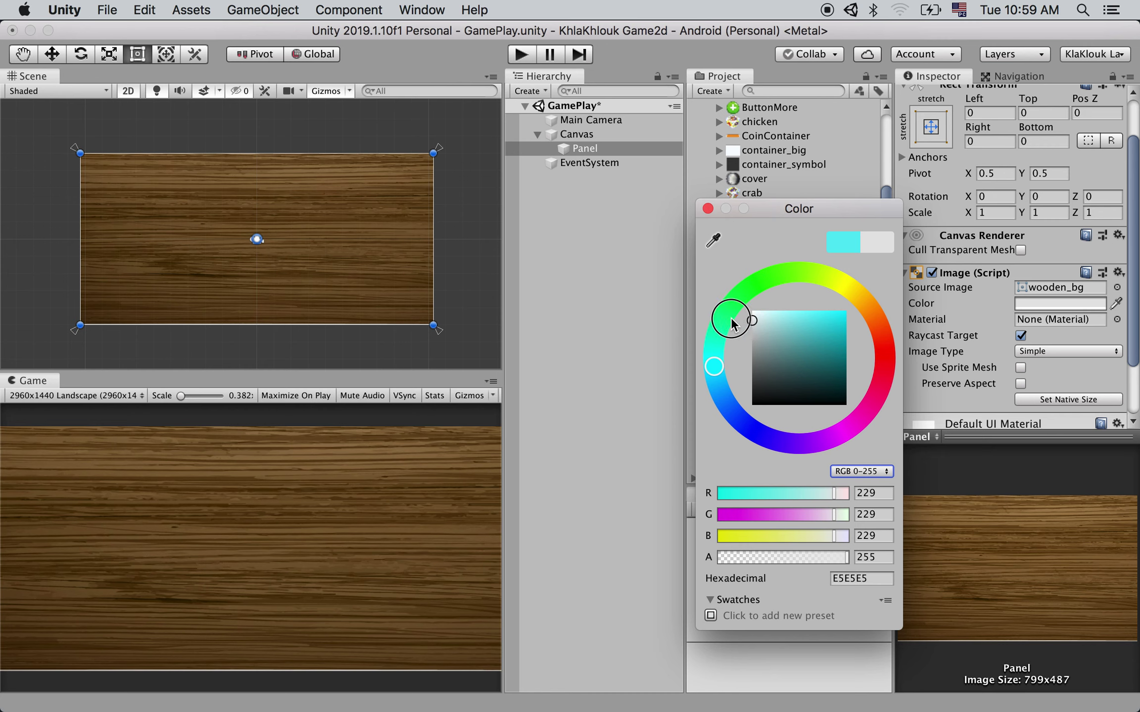
left_click(707, 208)
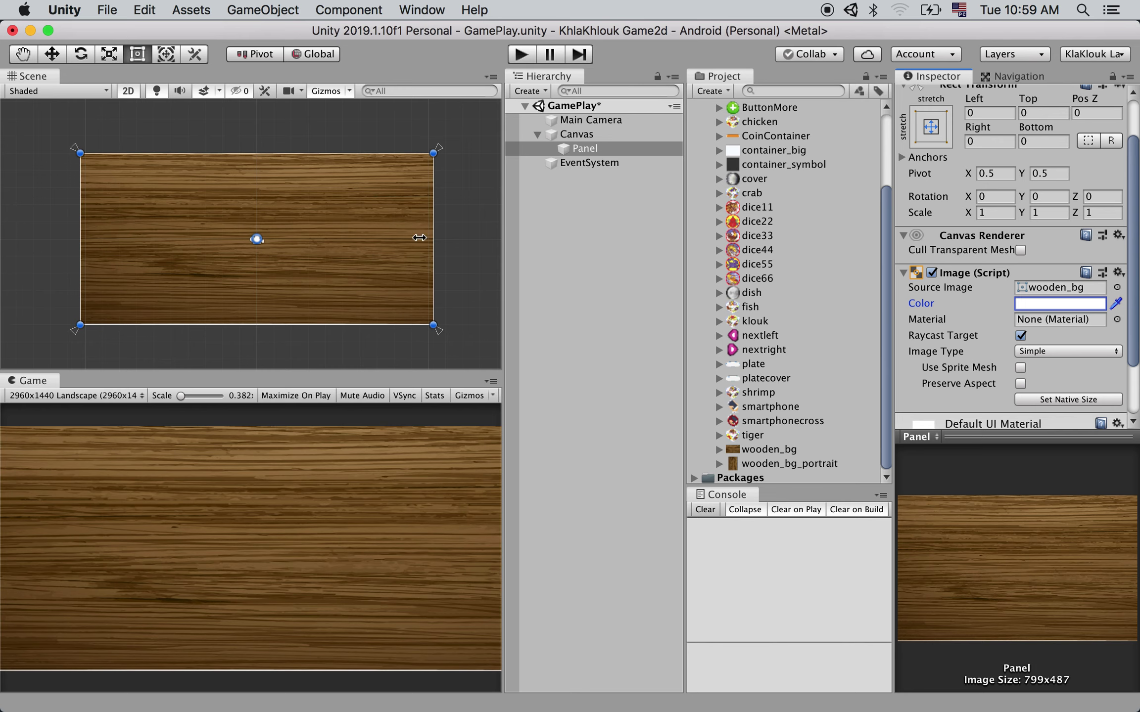
left_click(592, 137)
left_click(592, 148)
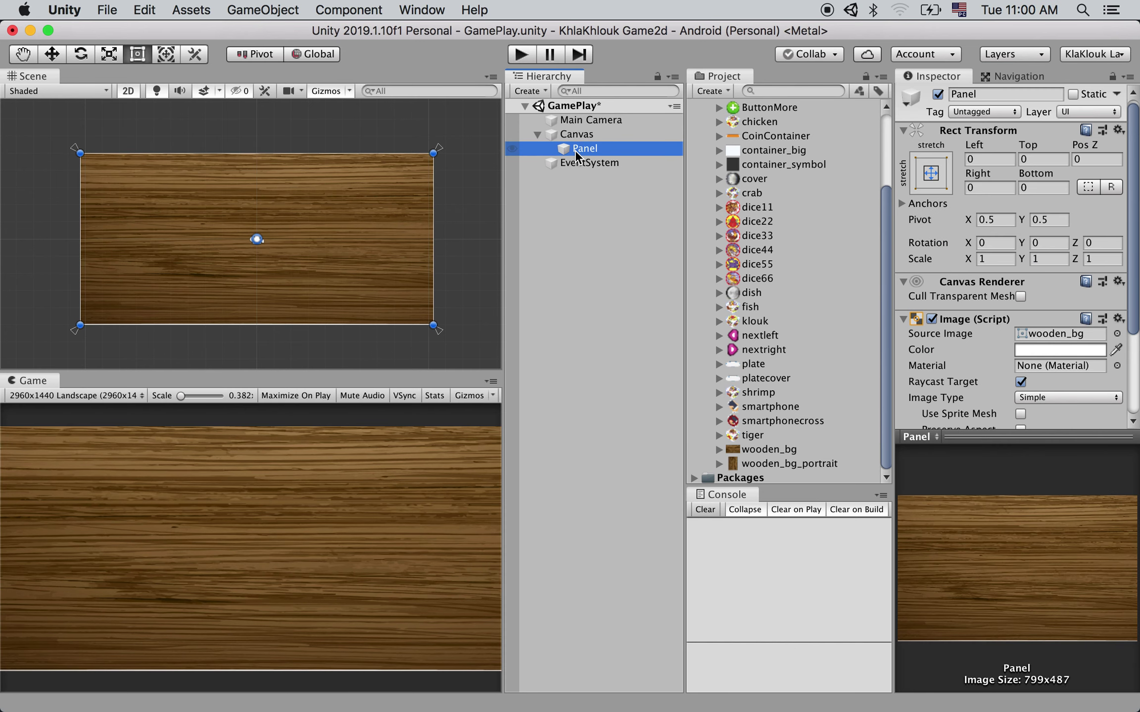
Rename the Panel to Bg in the Inspector name field.
right_click(585, 148)
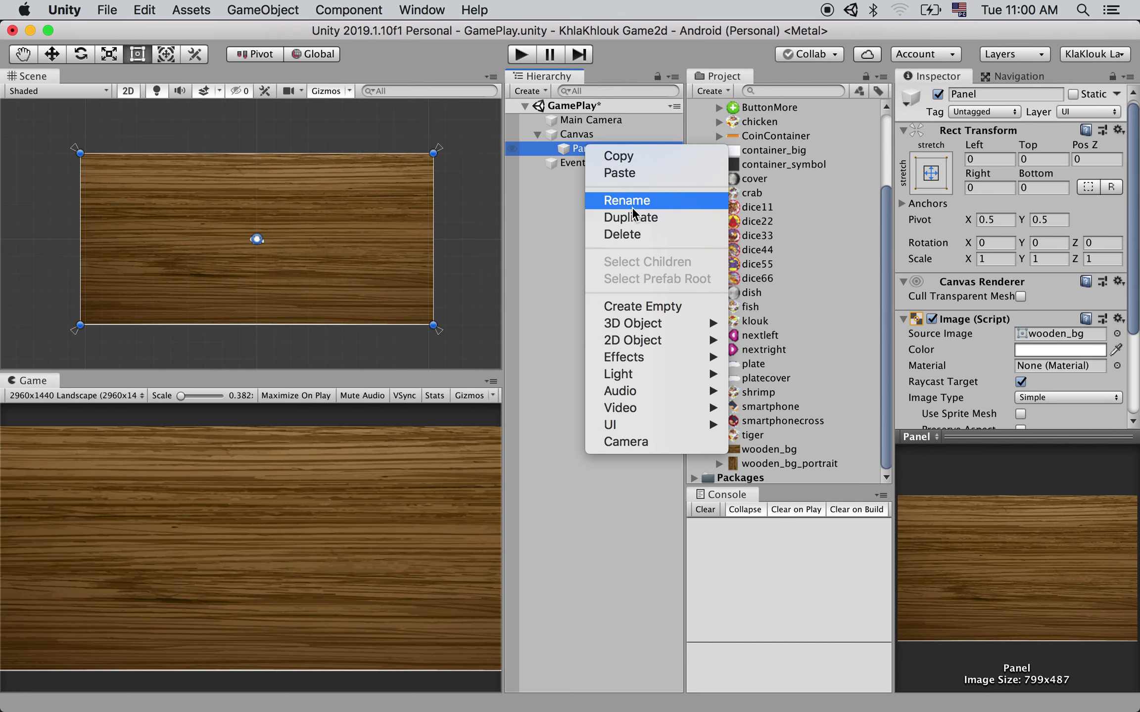
left_click(566, 228)
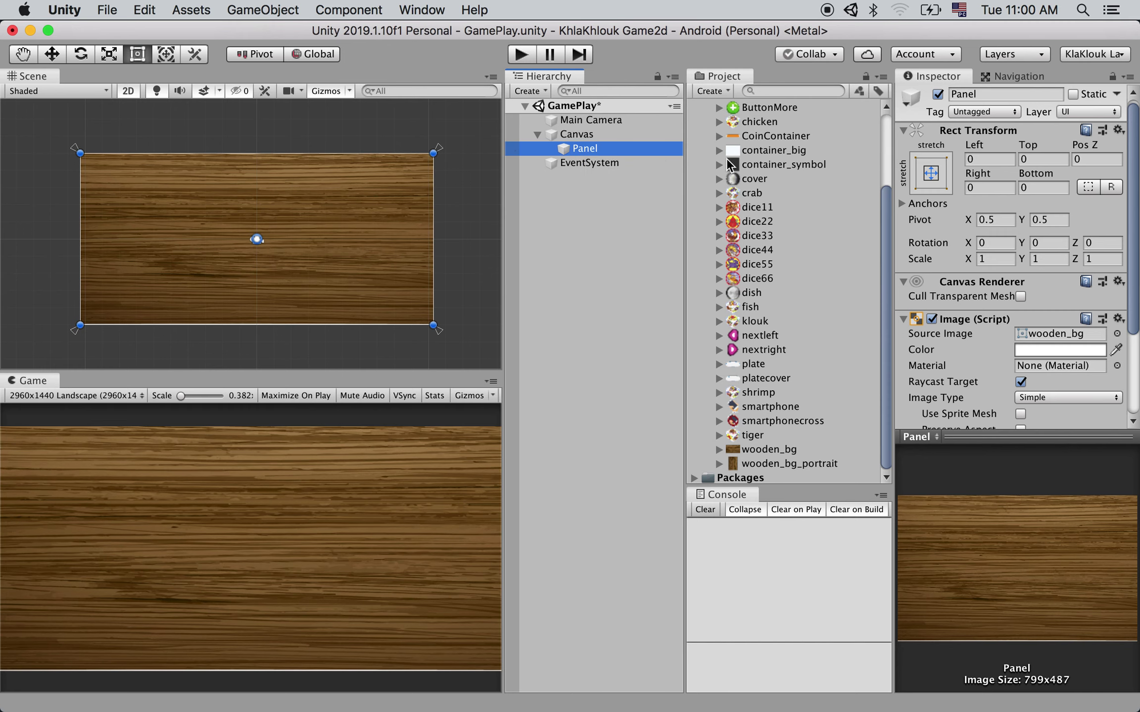
left_click(996, 93)
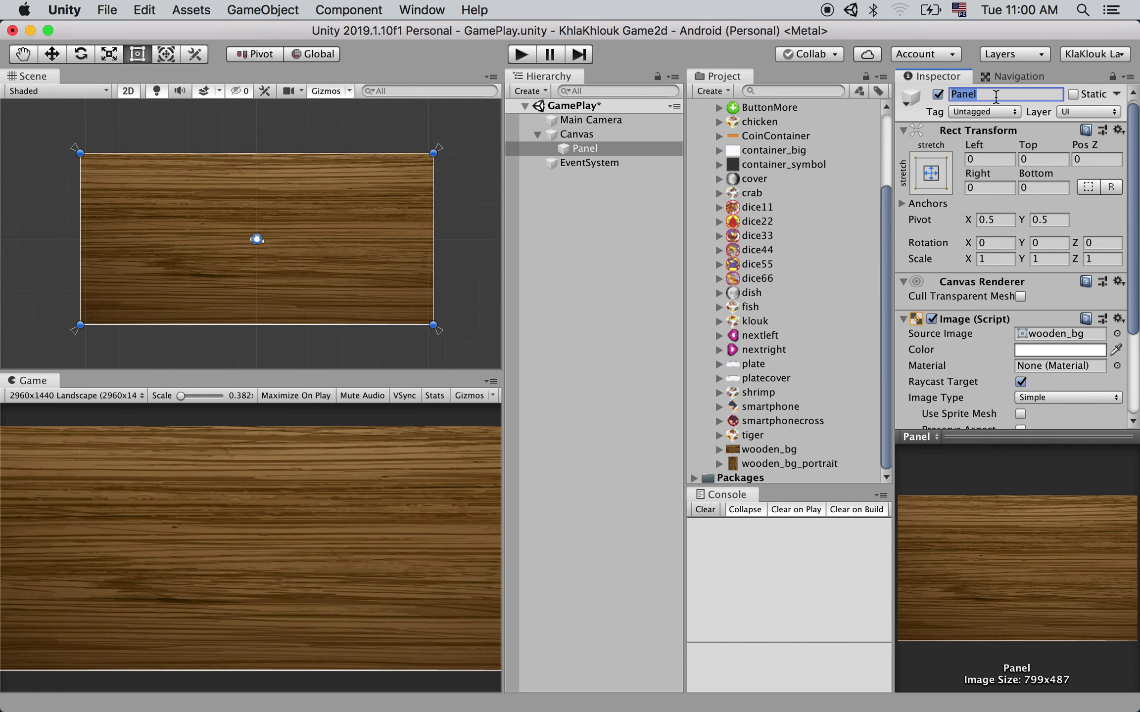
type("Bg")
key("Return")
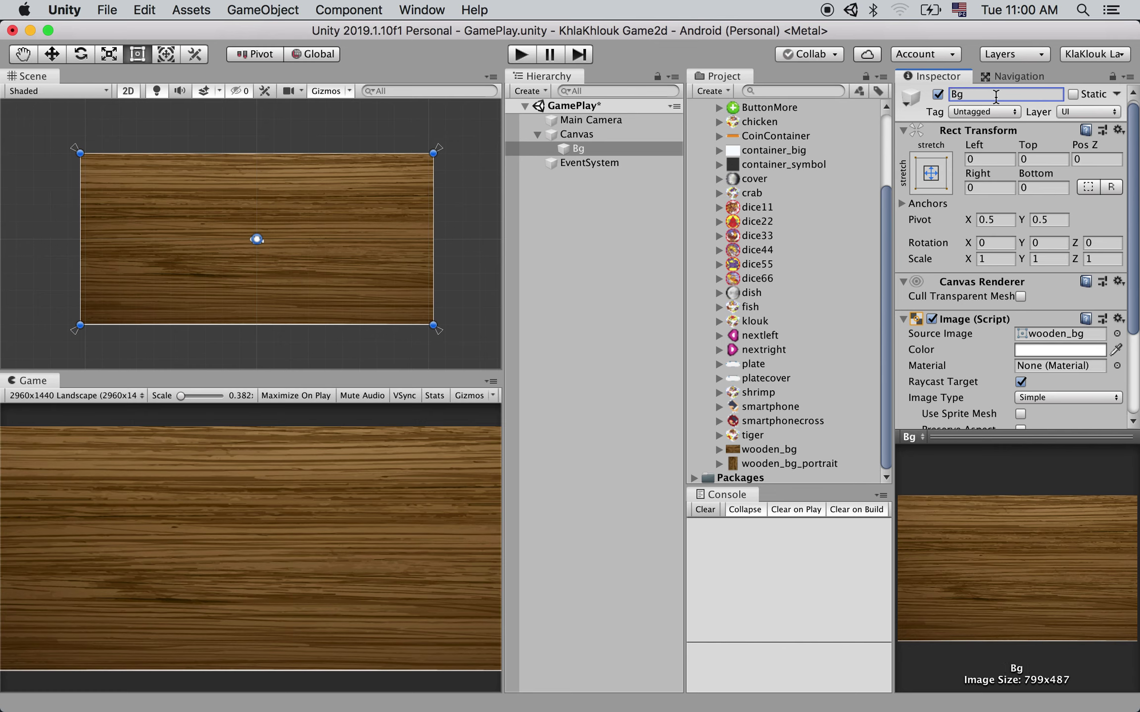
Check the renamed Bg and the Canvas by selecting each in the Hierarchy.
left_click(639, 184)
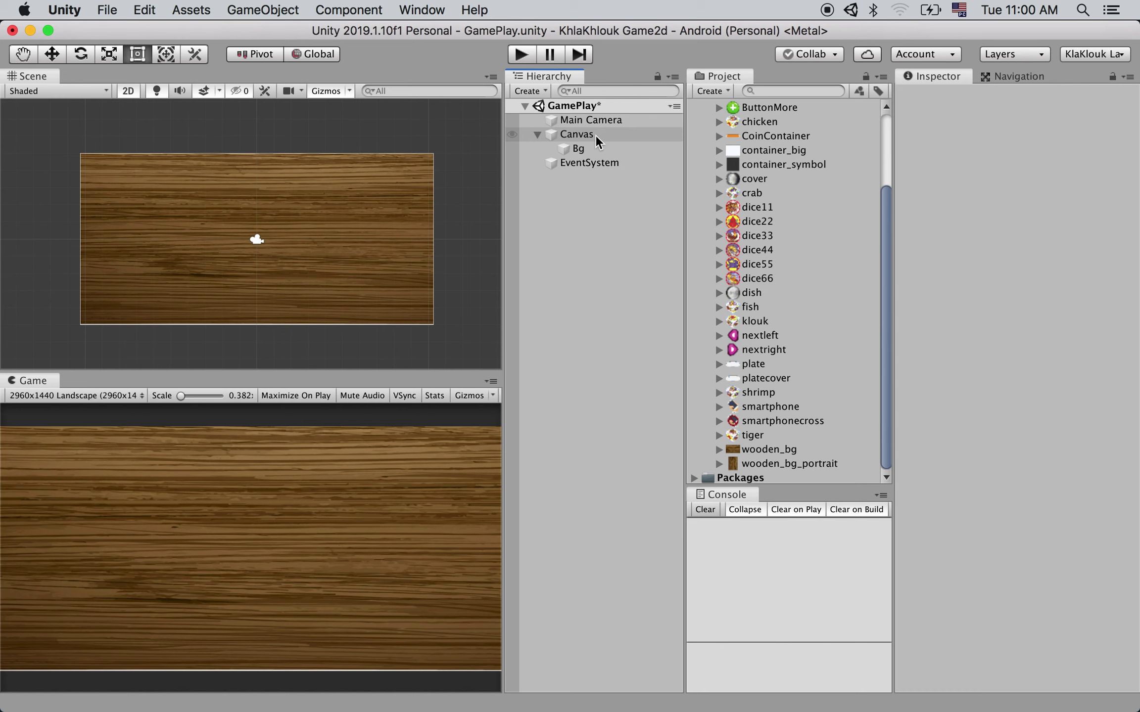
left_click(598, 133)
left_click(582, 148)
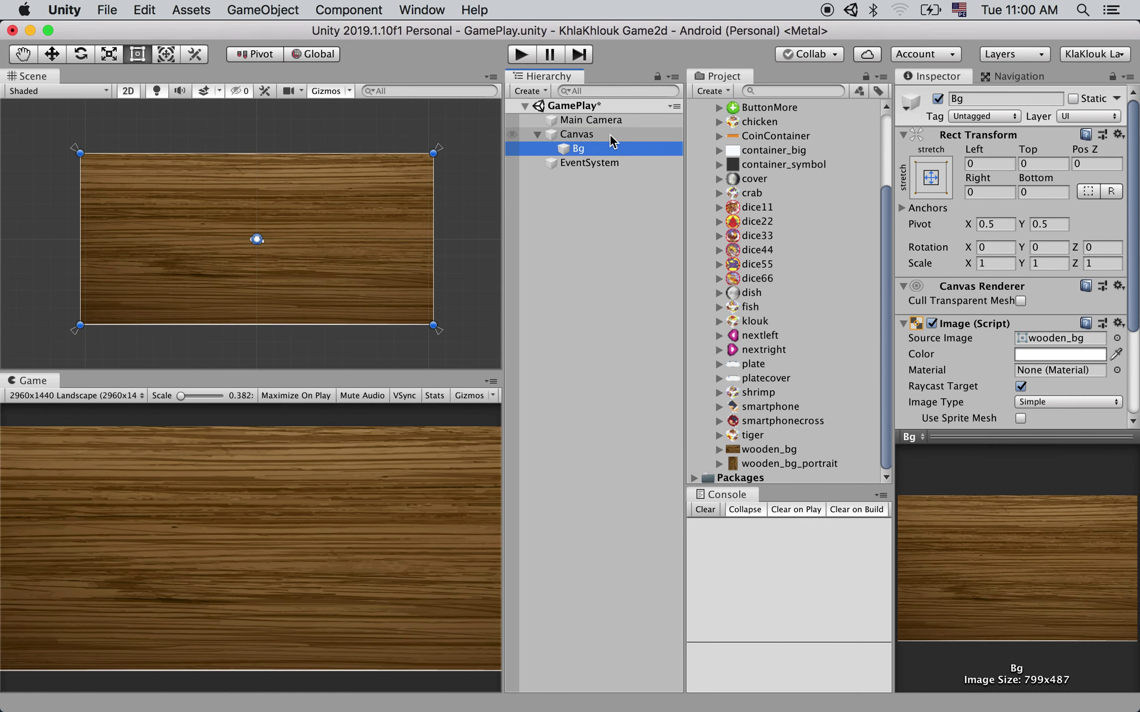
left_click(612, 134)
left_click(594, 146)
left_click(610, 135)
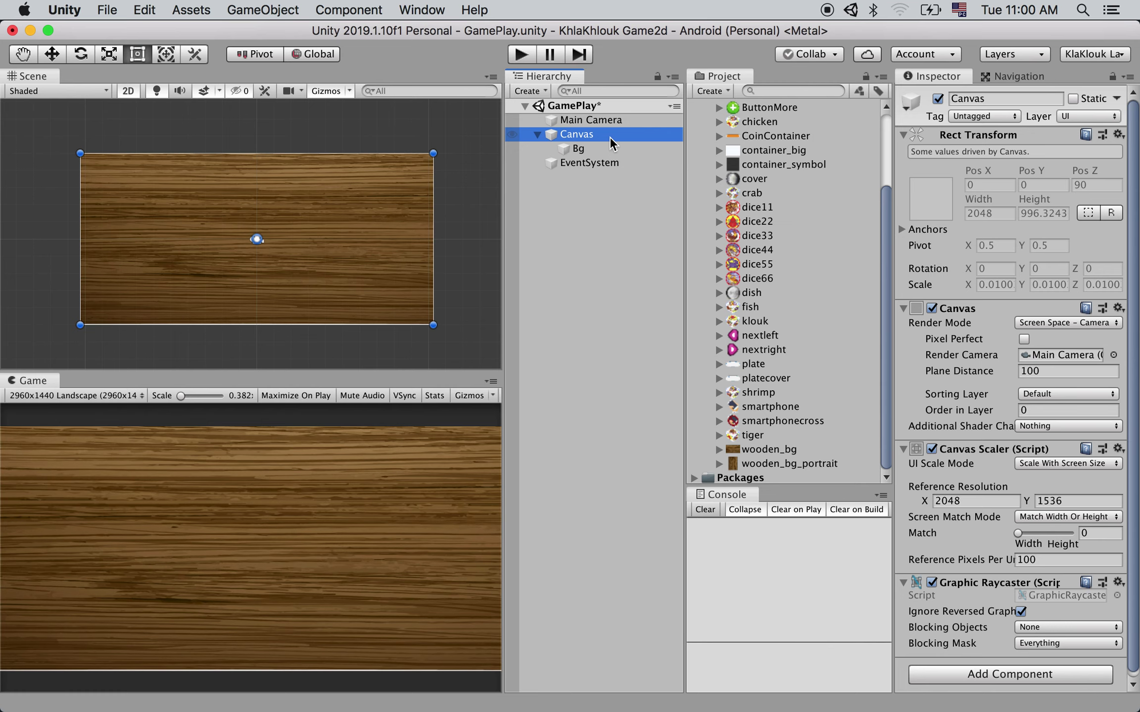
left_click(574, 148)
left_click(608, 135)
Add an empty child GameObject to Canvas, listed below Bg, leaving its default name.
right_click(596, 135)
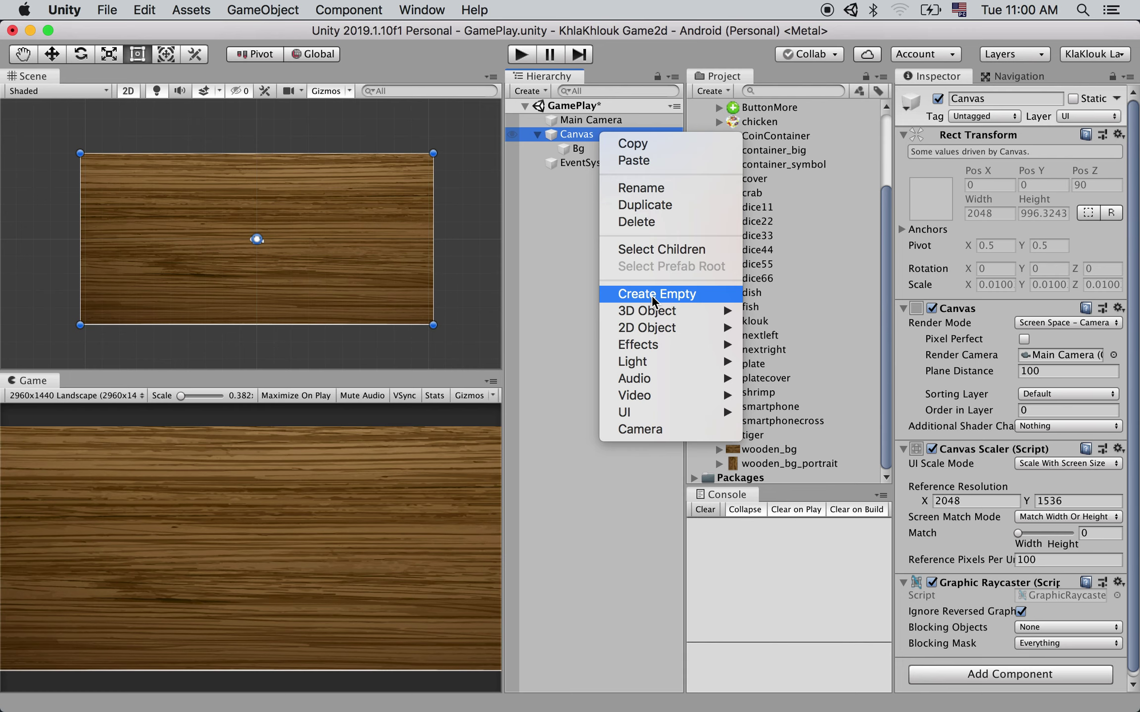
left_click(651, 294)
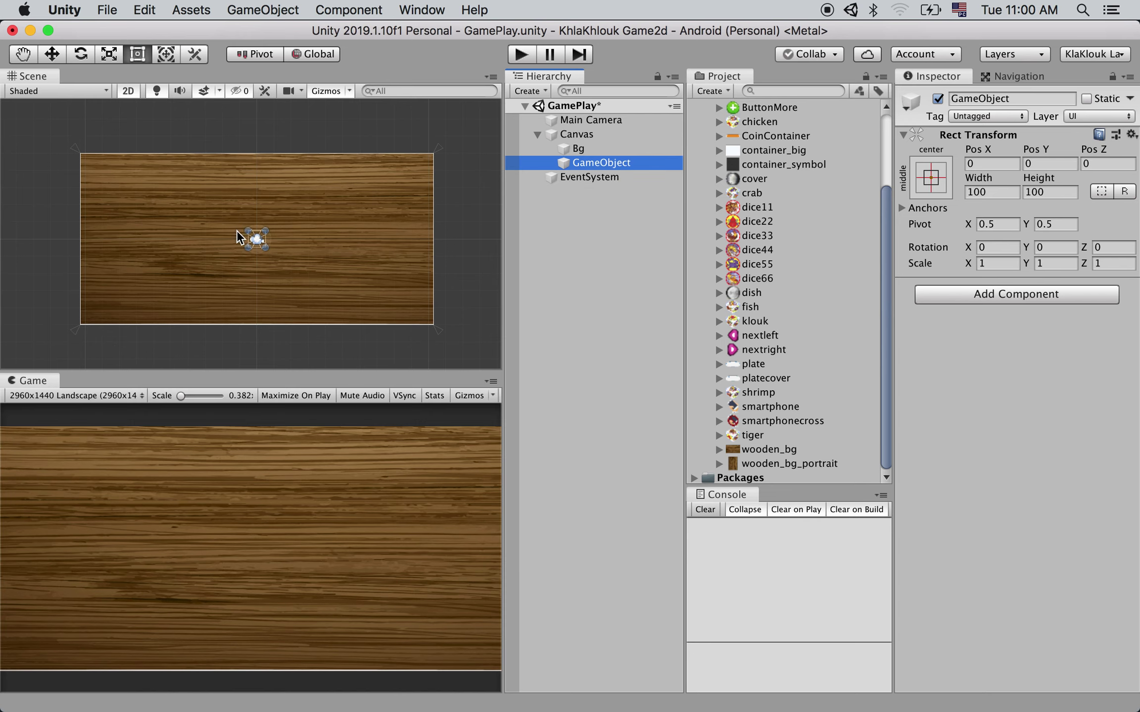
scroll(241, 243, "up", 3)
scroll(241, 244, "up", 2)
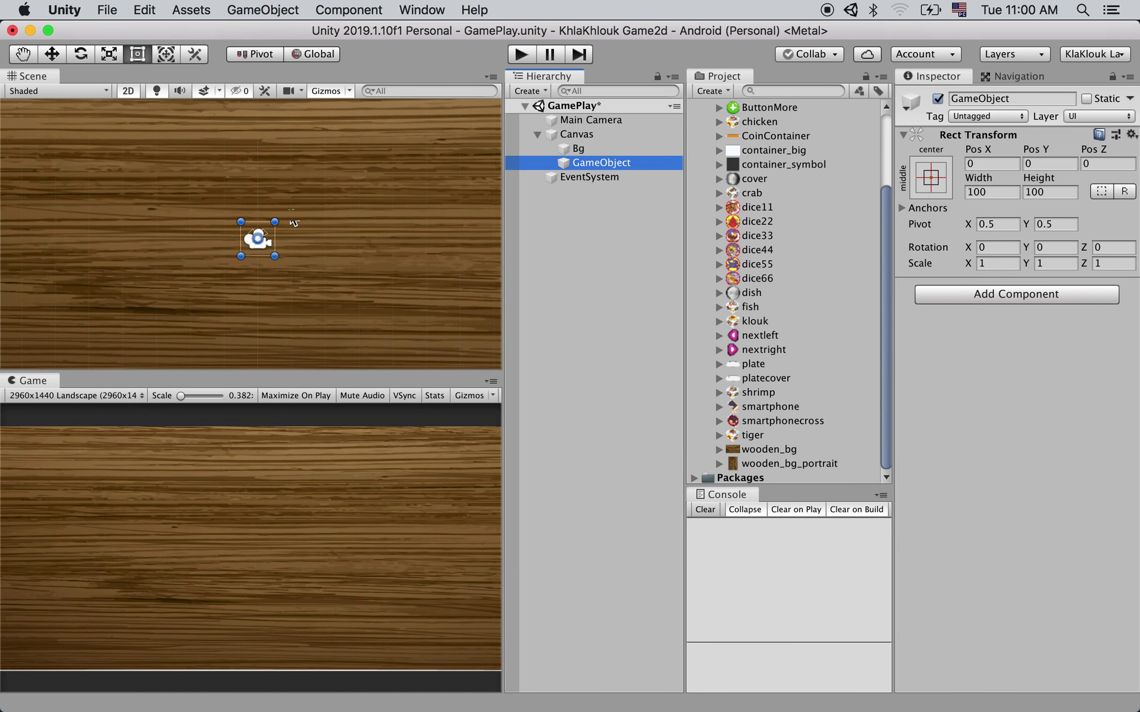
scroll(263, 247, "down", 2)
scroll(325, 257, "down", 2)
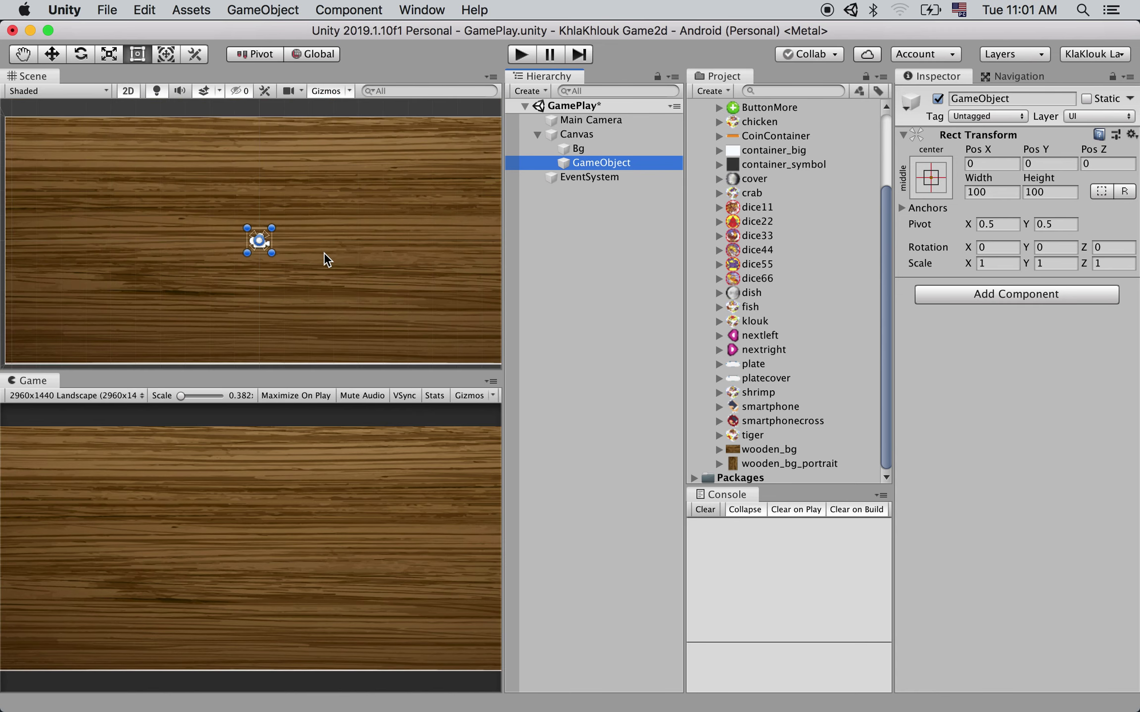
scroll(325, 256, "down", 3)
left_click(594, 149)
left_click(606, 164)
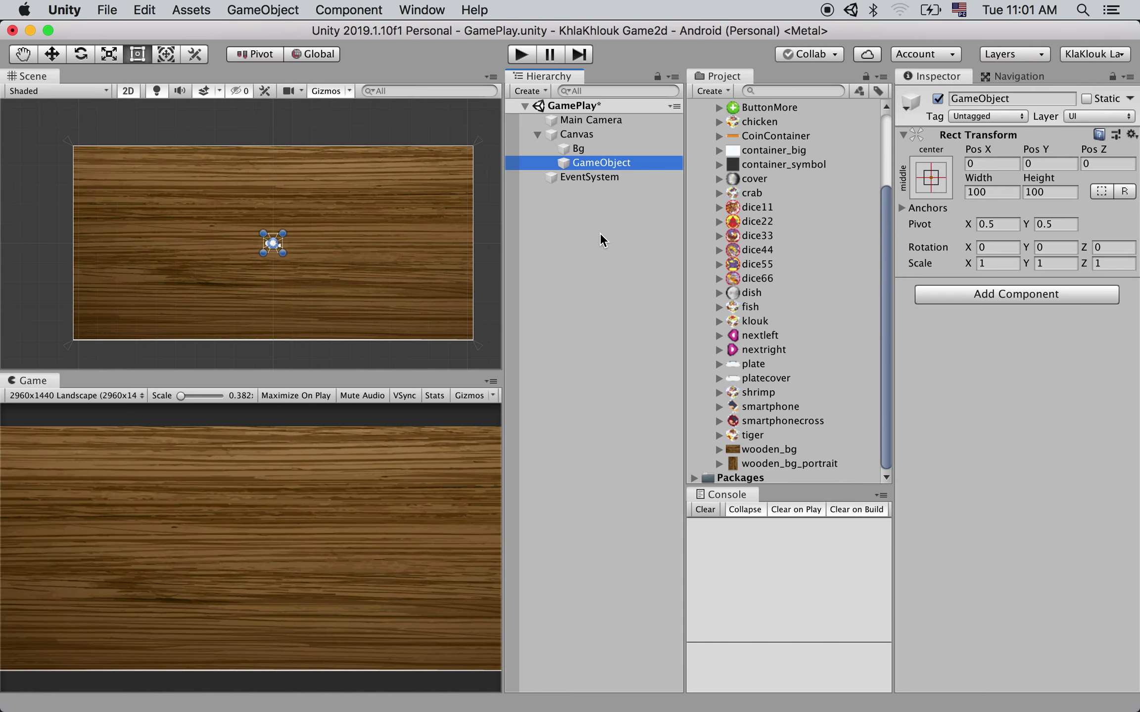
key("Return")
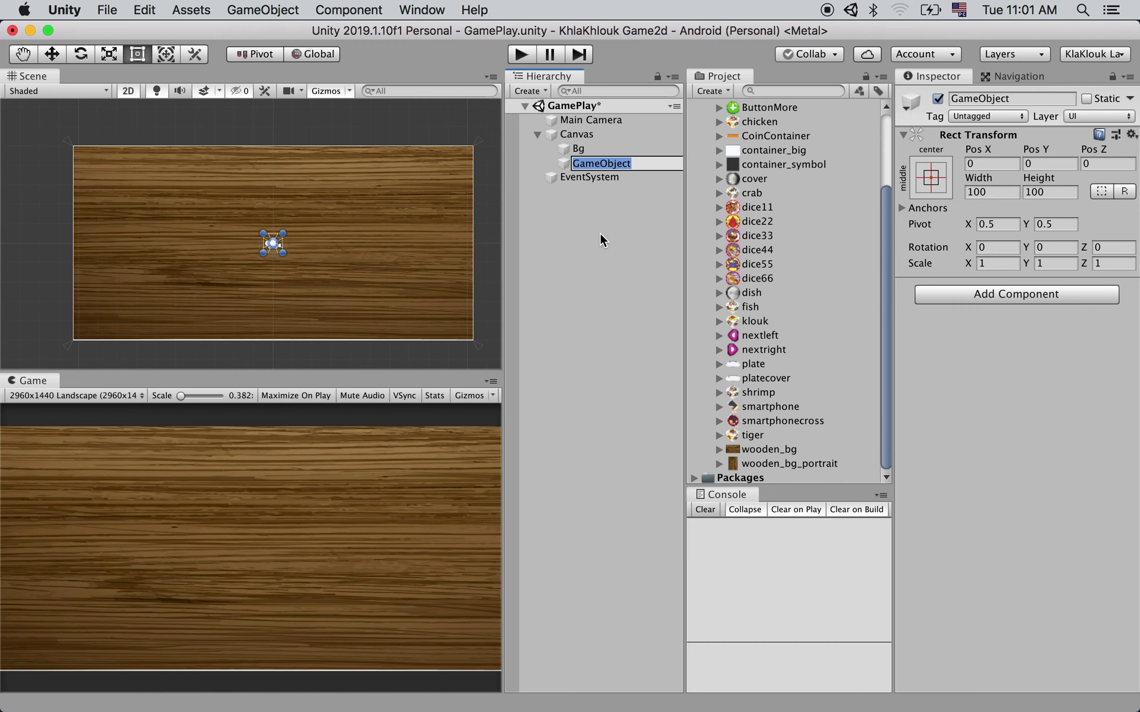
left_click(599, 233)
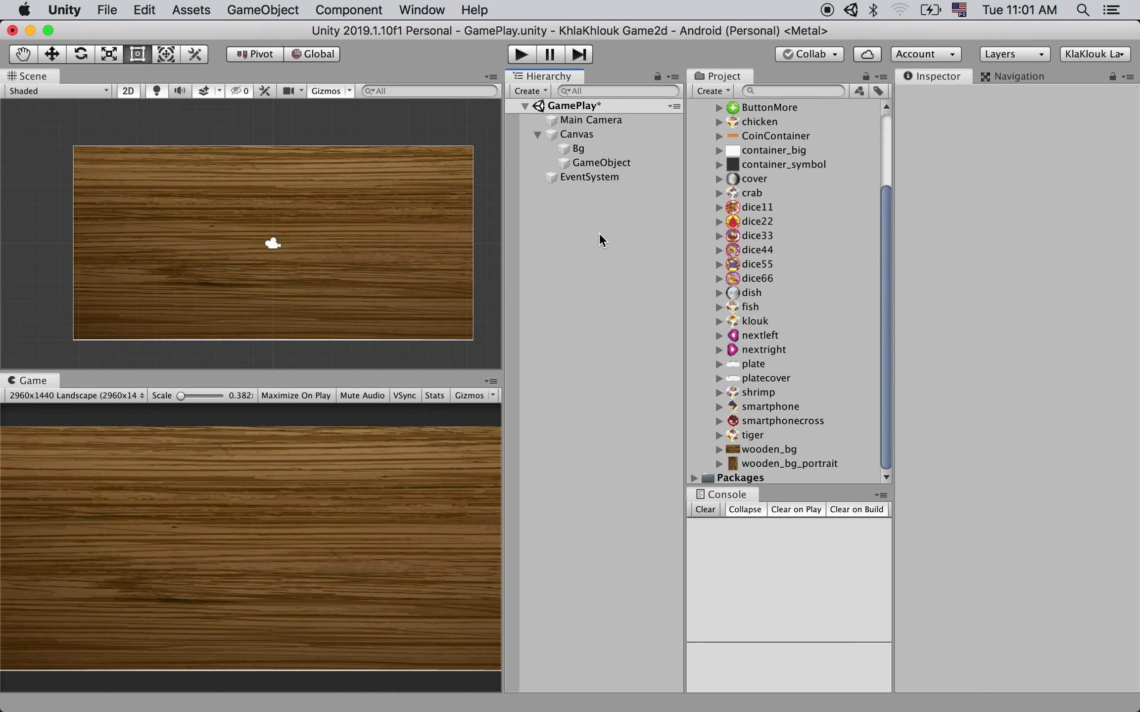
left_click(611, 165)
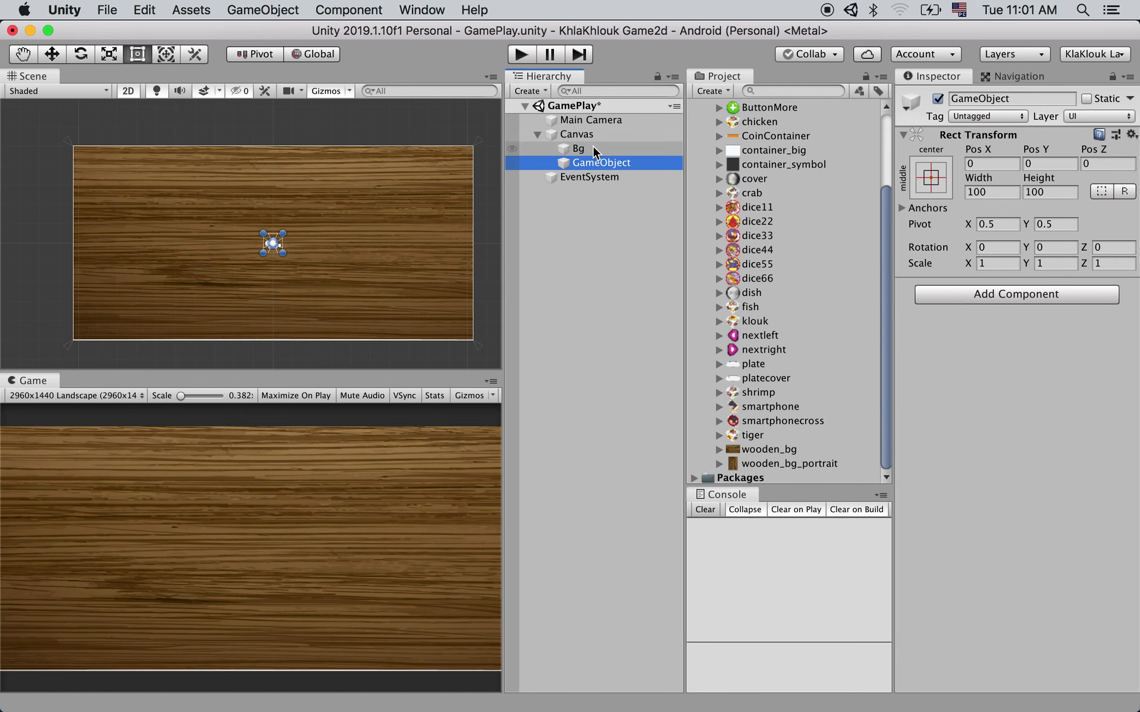
Rename the new empty GameObject under Canvas to DishGroup.
right_click(608, 160)
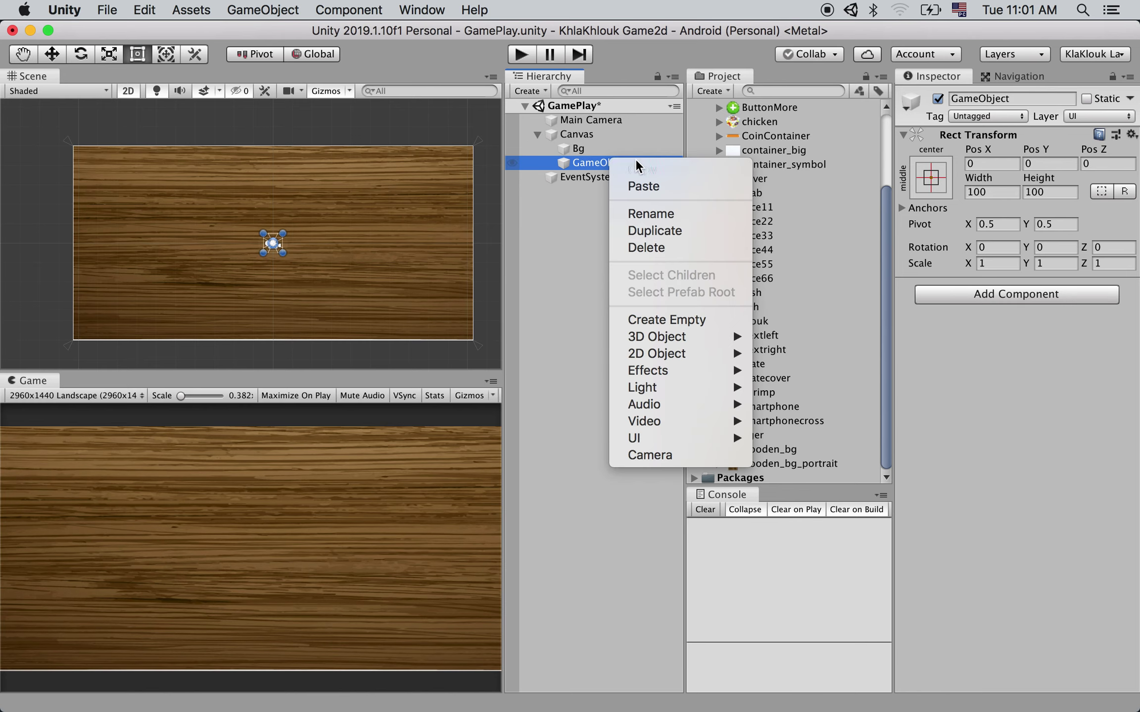
left_click(656, 211)
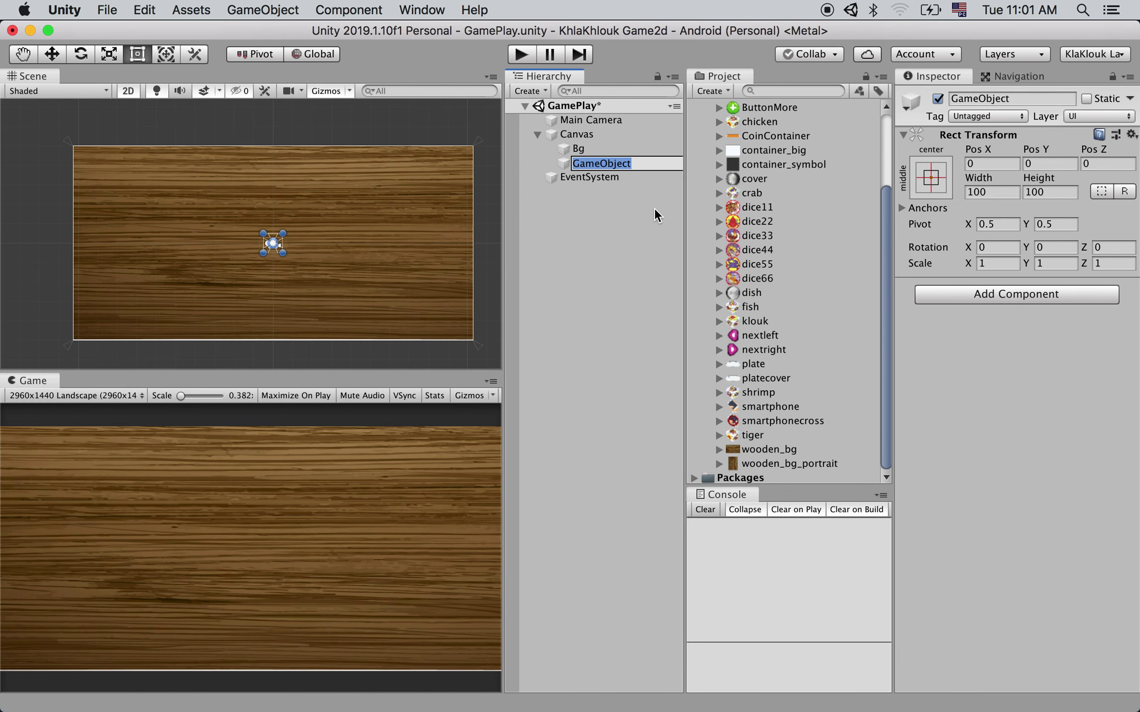
type("Dish")
type("Group")
key("Return")
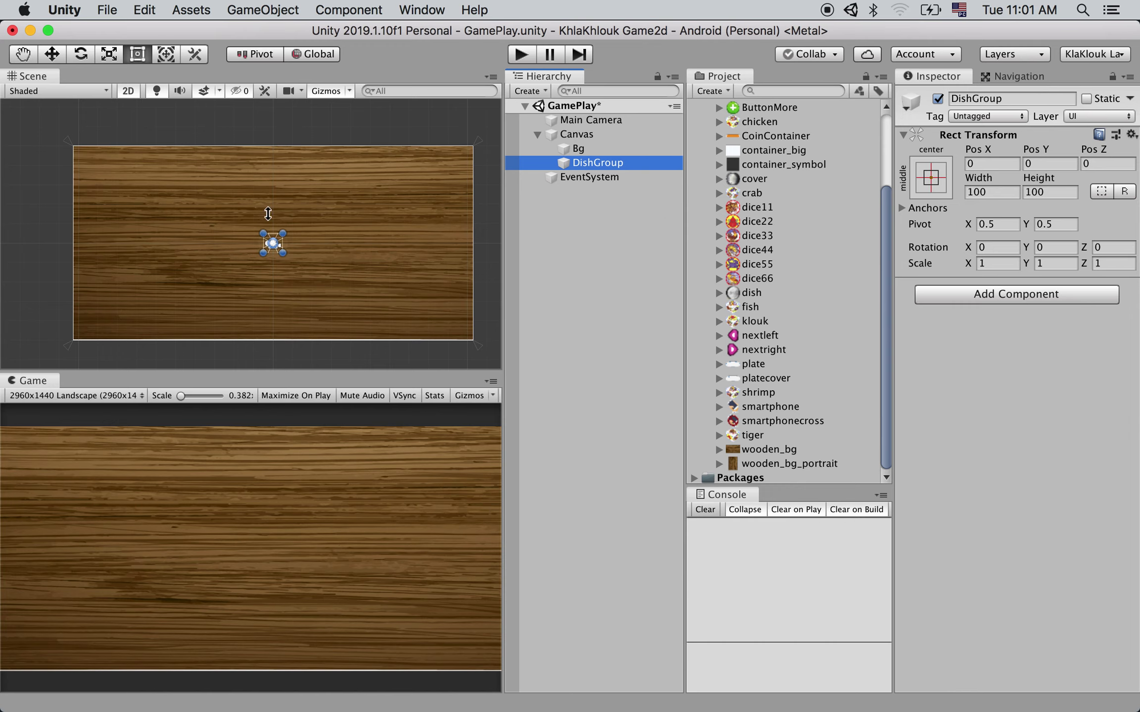
scroll(273, 245, "up", 2)
scroll(278, 258, "up", 3)
scroll(279, 258, "down", 2)
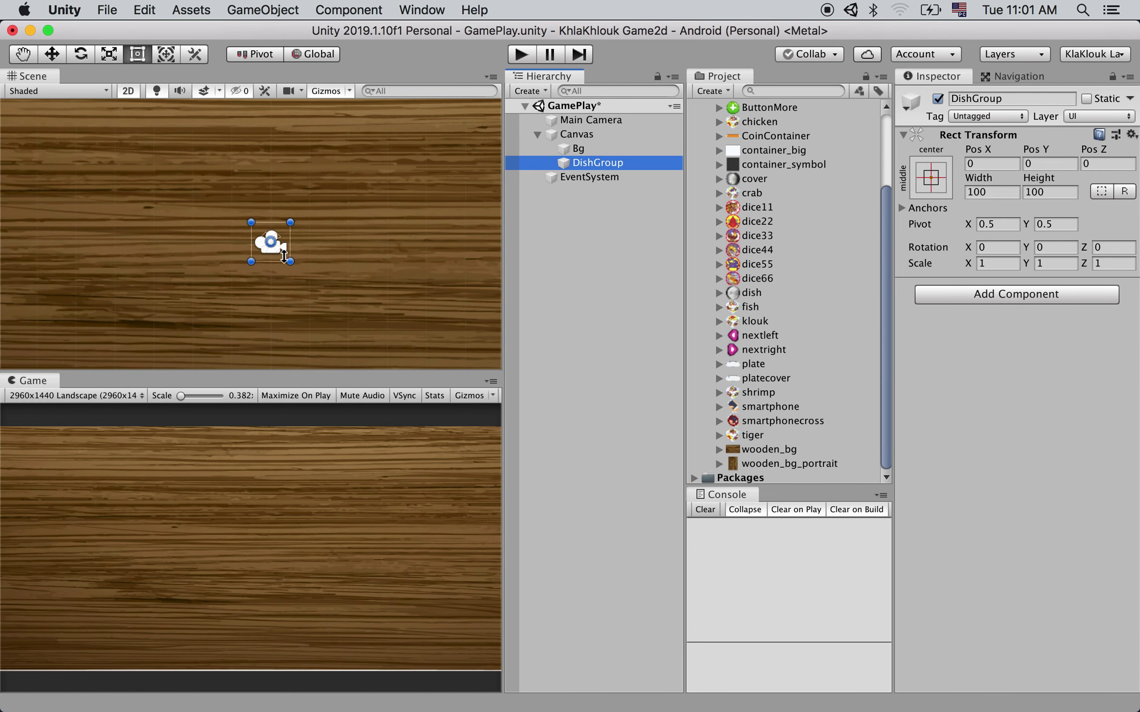
scroll(295, 287, "down", 2)
scroll(293, 286, "up", 2)
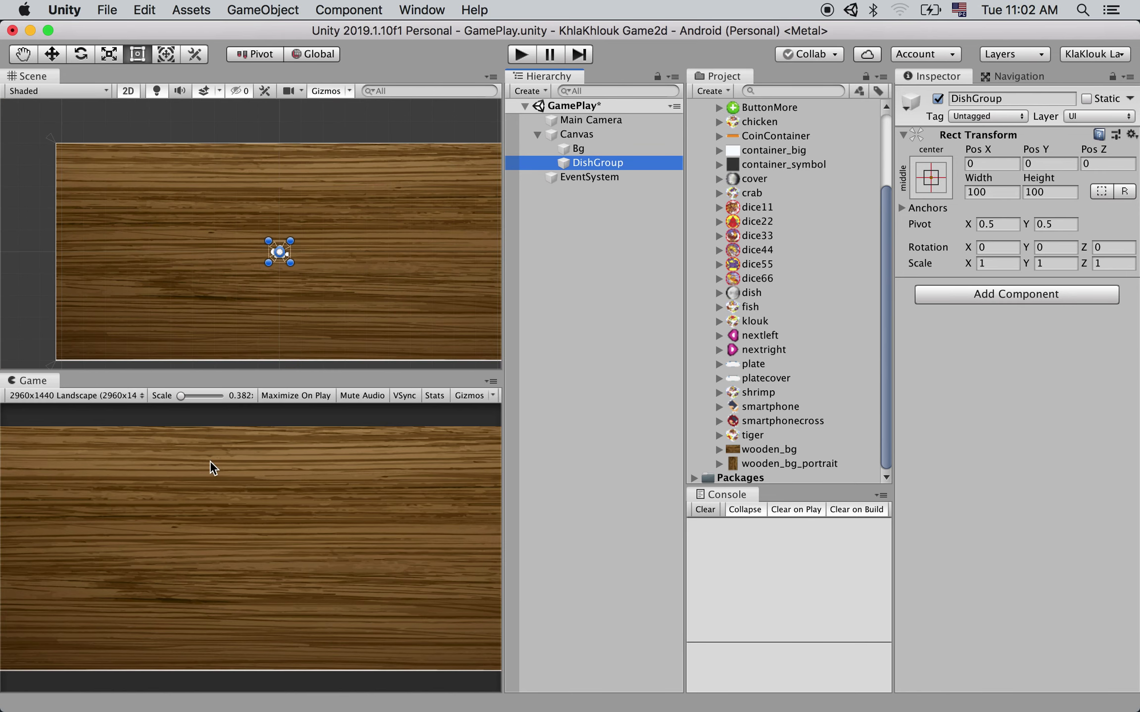
scroll(286, 253, "up", 1)
scroll(285, 251, "up", 2)
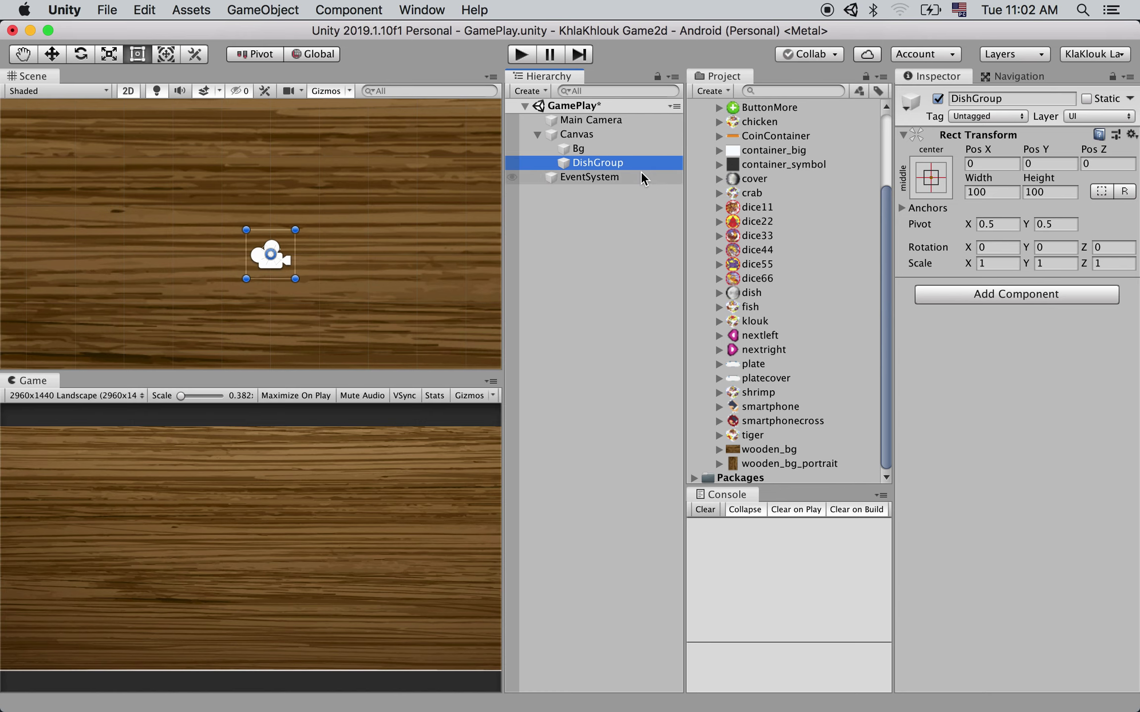
Add a UI Image inside DishGroup and check its Width and Height are 100.
right_click(590, 167)
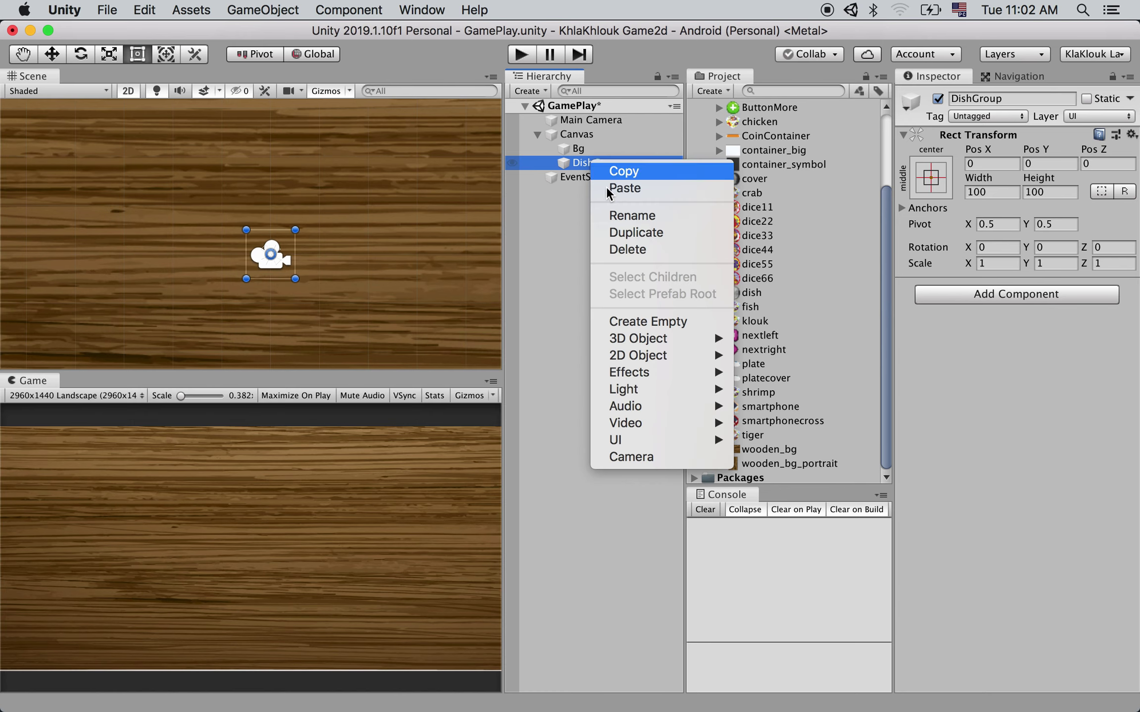
mouse_move(634, 438)
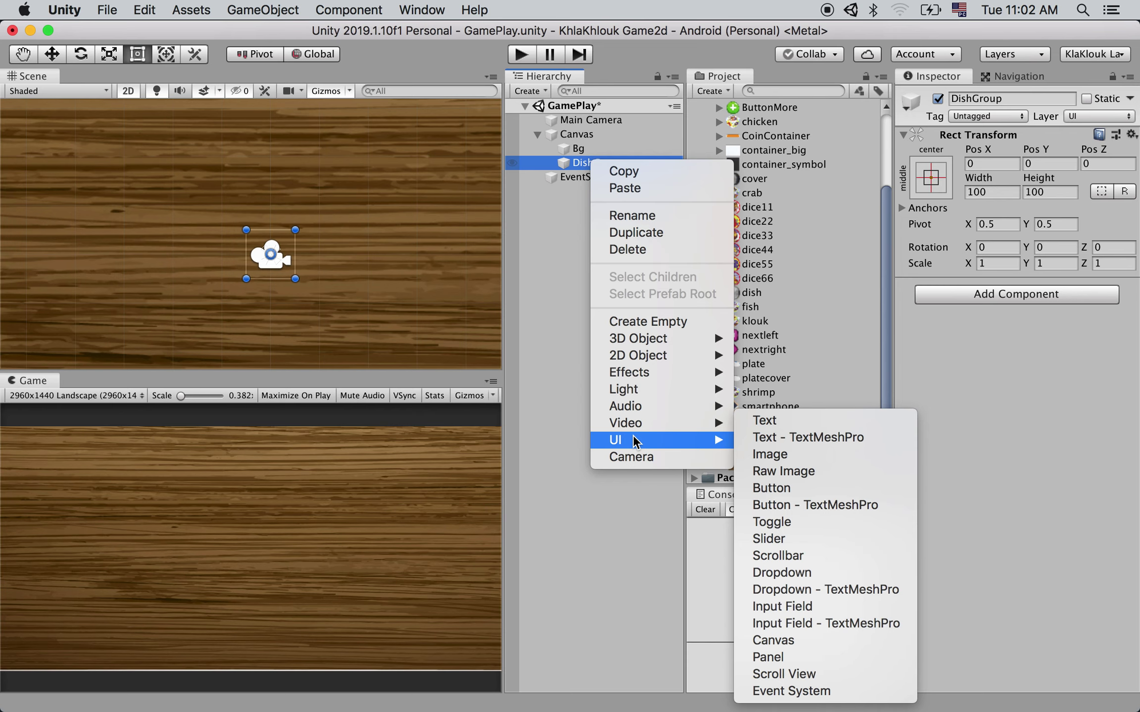
left_click(795, 455)
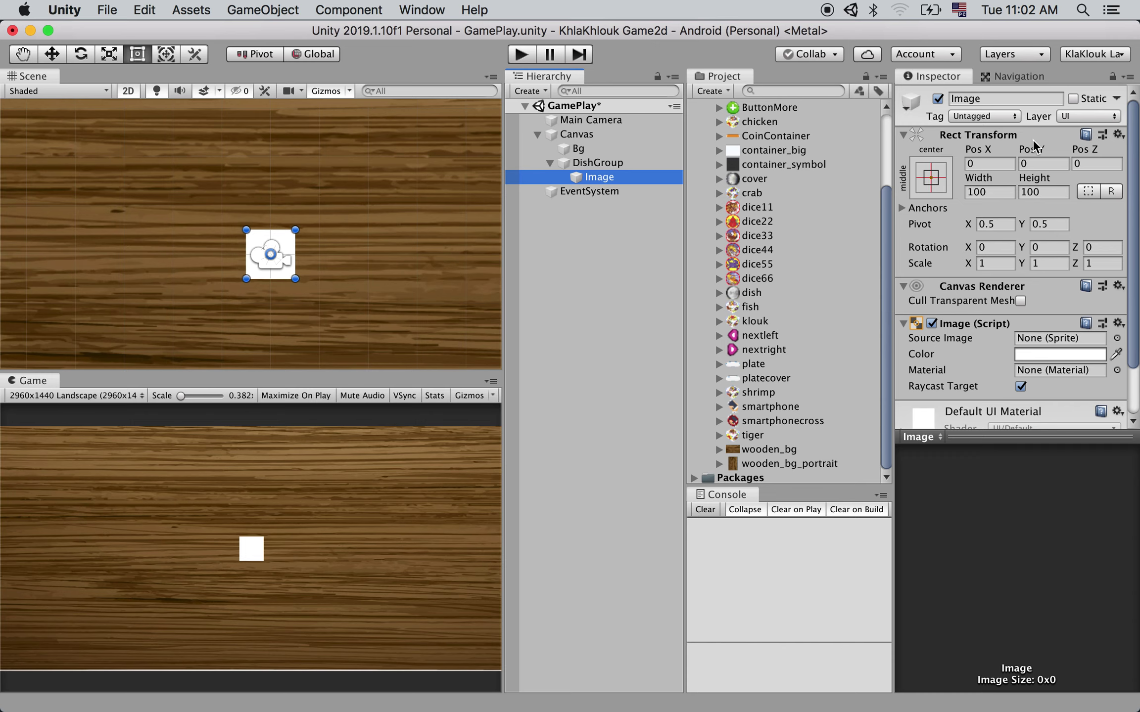
left_click(998, 190)
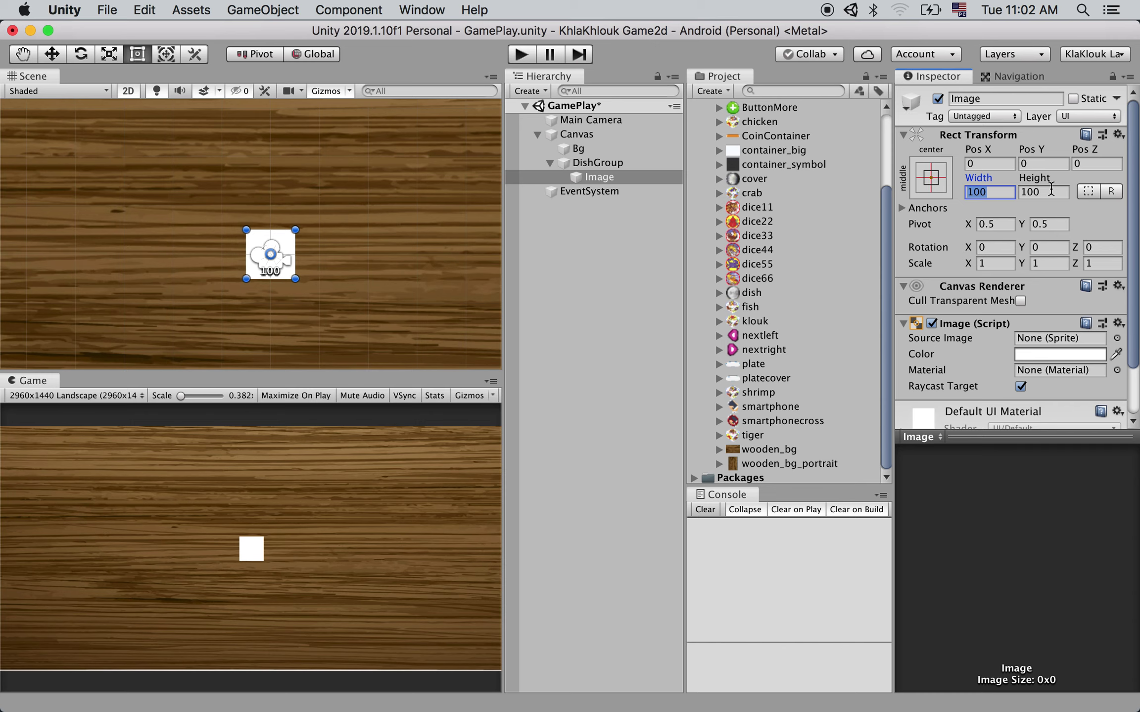
left_click(1050, 190)
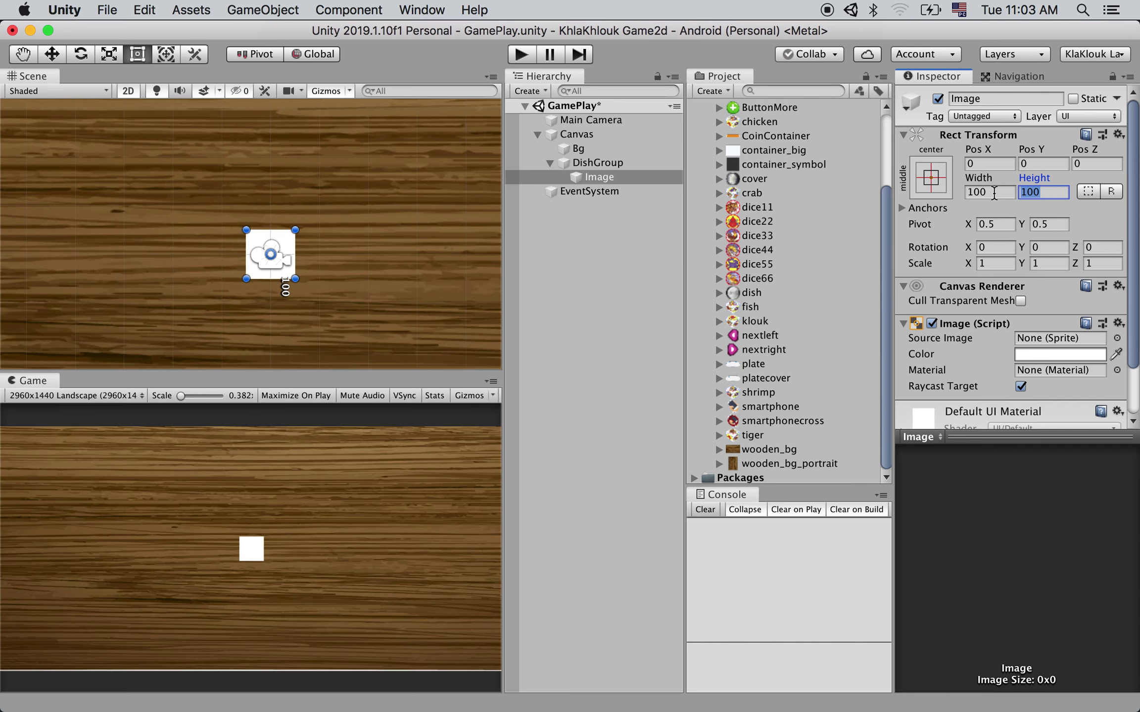
left_click(993, 192)
left_click(1053, 193)
scroll(742, 297, "up", 1)
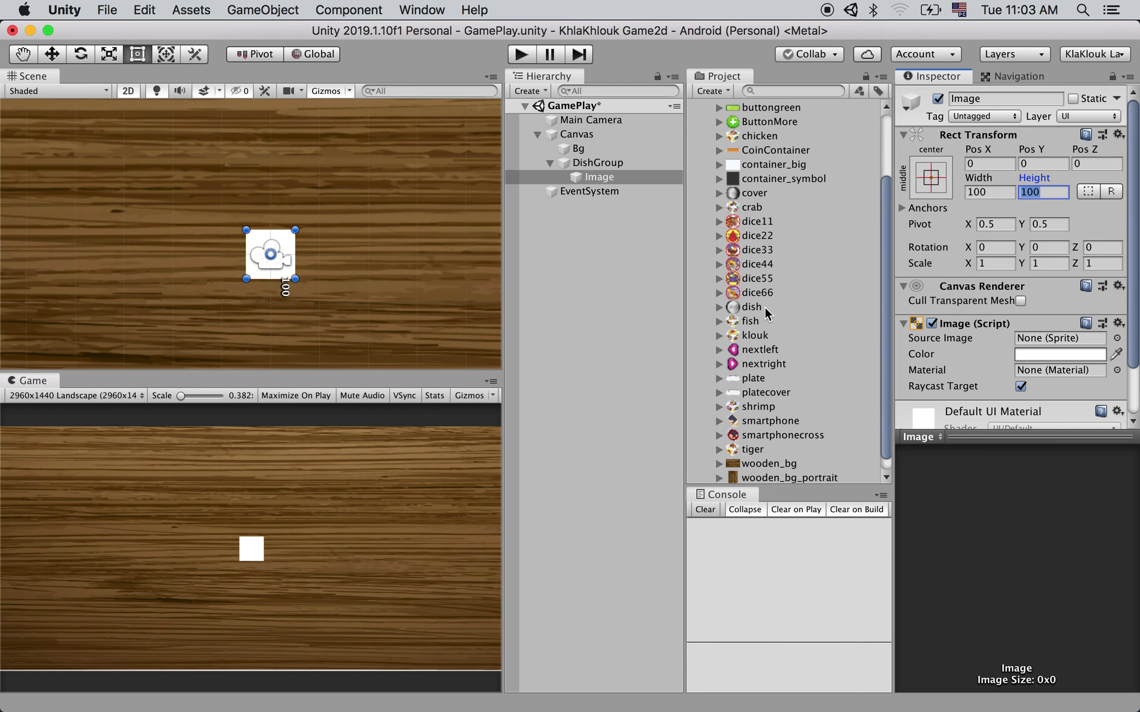
scroll(1019, 300, "down", 3)
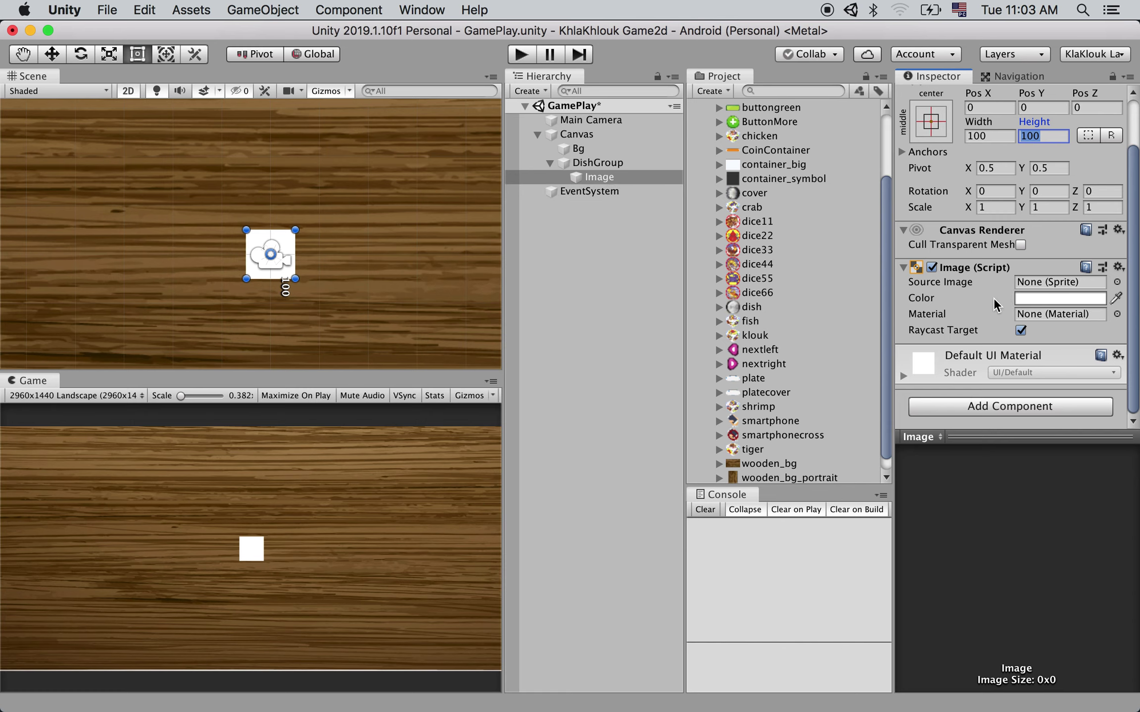
mouse_move(762, 306)
left_mouse_down()
mouse_move(1015, 303)
mouse_move(937, 284)
mouse_move(1064, 287)
left_mouse_up()
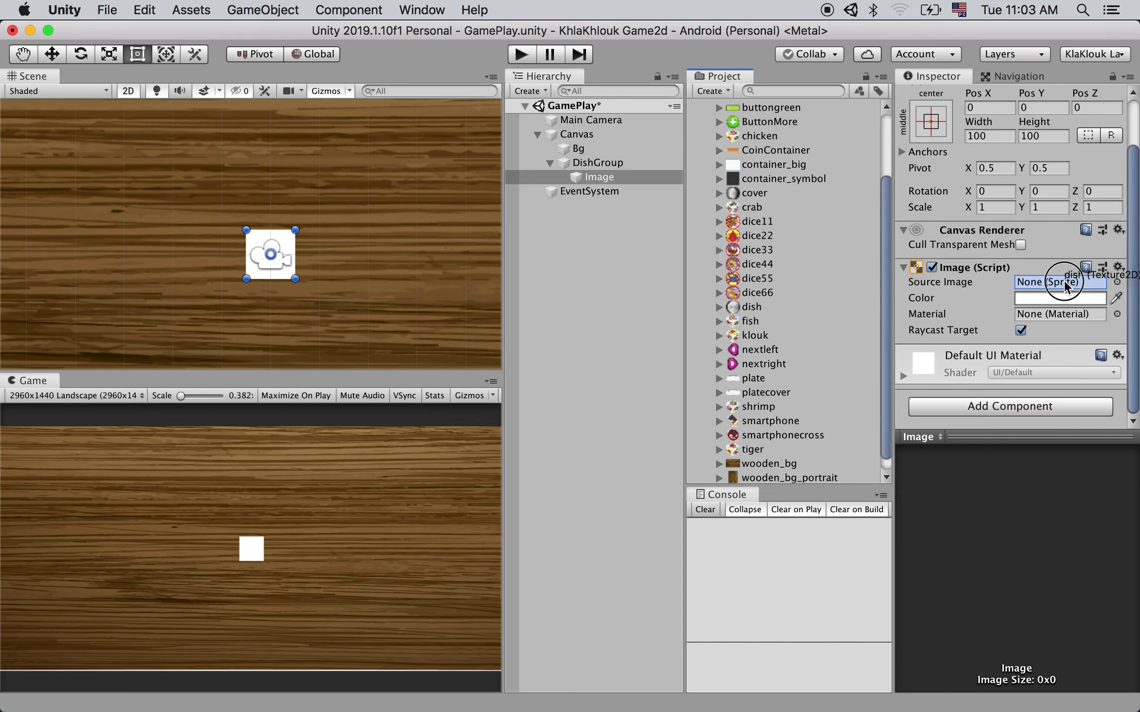
left_click_drag(1063, 286, 1027, 279)
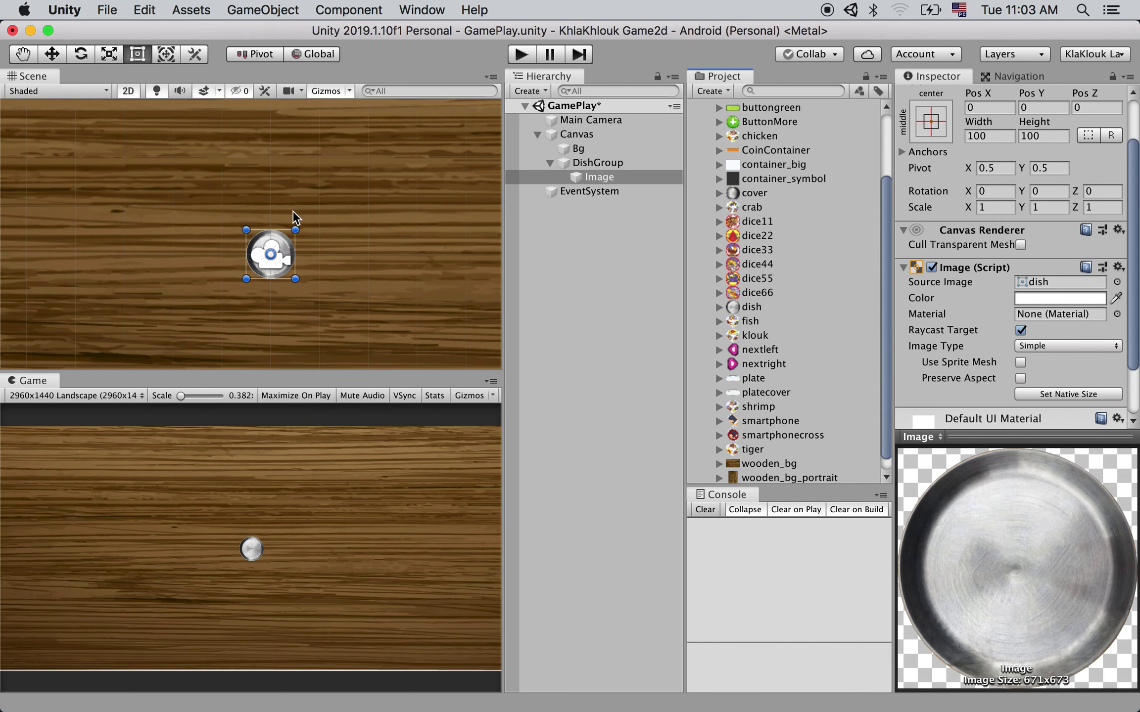
scroll(301, 302, "down", 2)
scroll(307, 295, "down", 2)
scroll(314, 291, "down", 2)
scroll(321, 286, "down", 2)
scroll(323, 286, "up", 2)
scroll(323, 286, "up", 2)
scroll(322, 286, "up", 1)
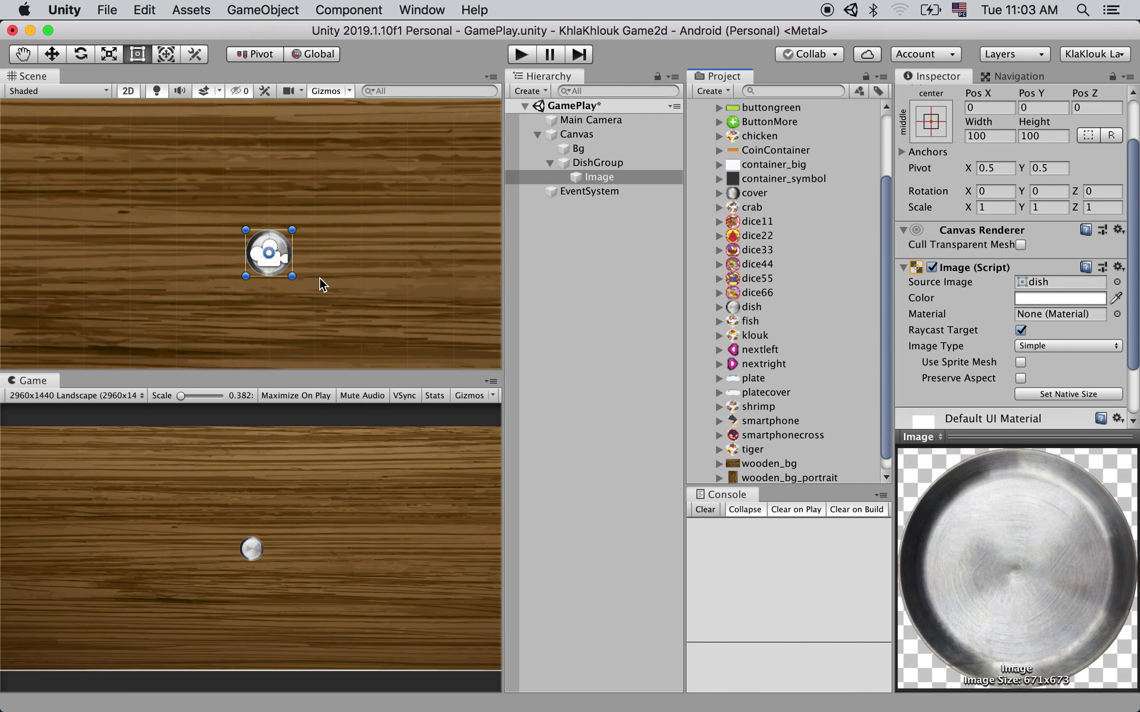
scroll(322, 286, "up", 2)
scroll(321, 286, "down", 2)
scroll(317, 279, "down", 2)
scroll(311, 272, "down", 2)
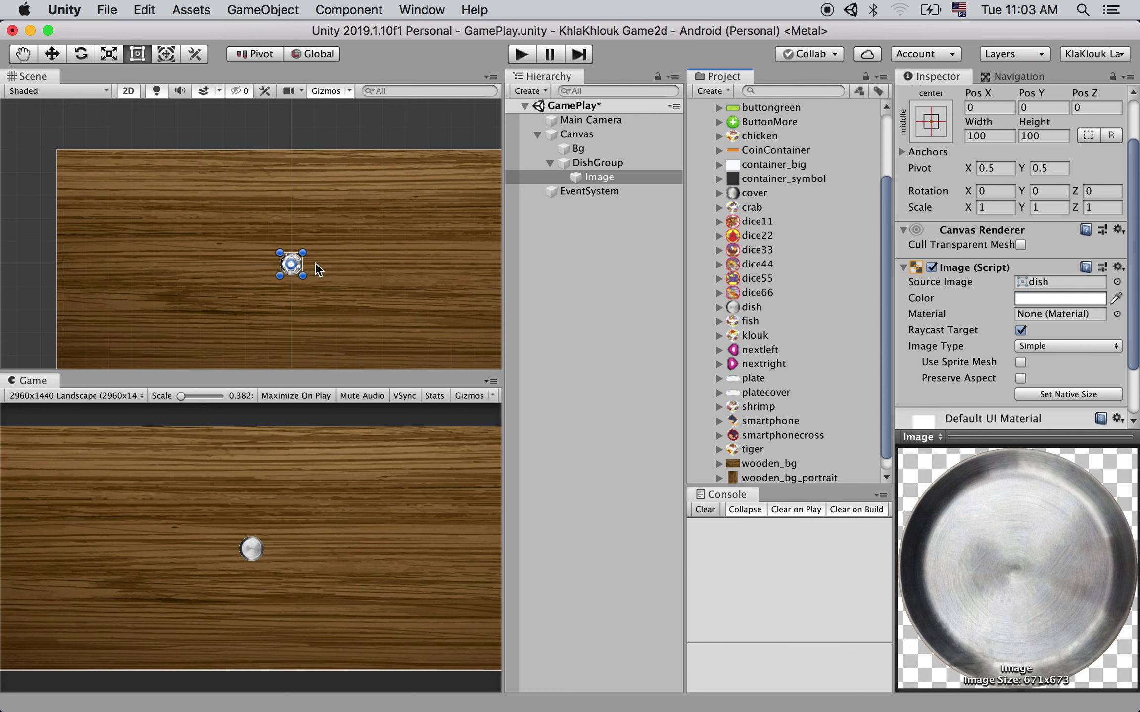
middle_click_drag(369, 288, 329, 267)
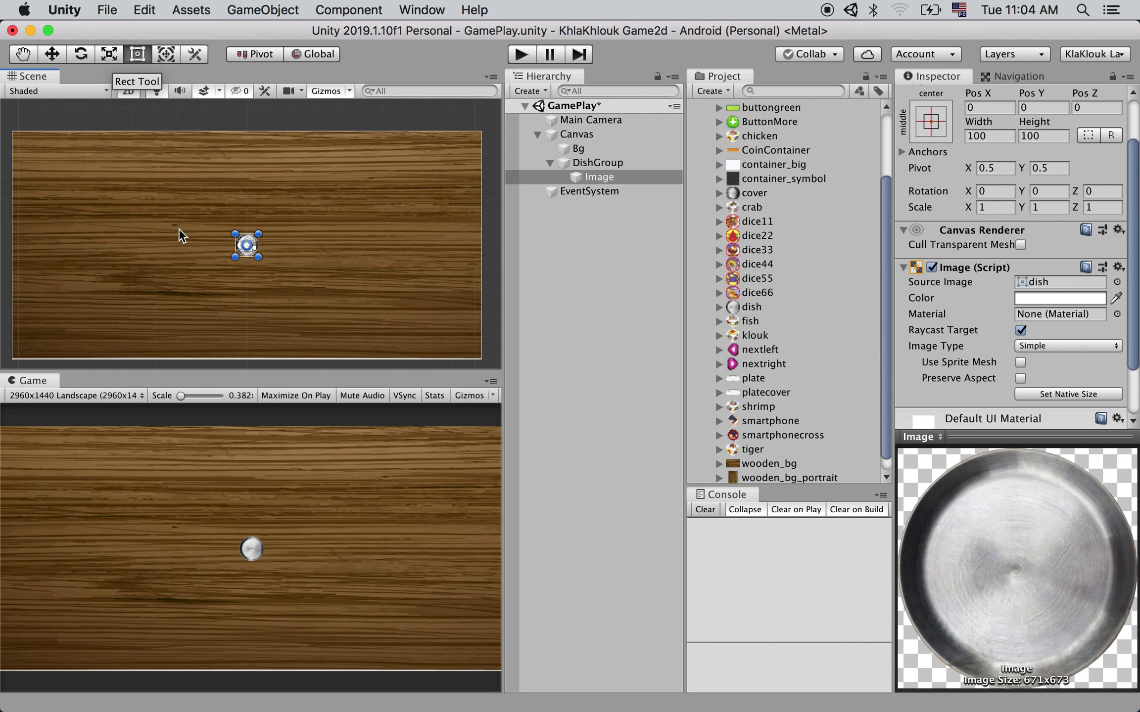
Scale the dish Image evenly to about 877.3 × 877.3, undoing an oval stretch.
mouse_move(257, 256)
left_mouse_down()
mouse_move(324, 309)
mouse_move(320, 319)
left_mouse_up()
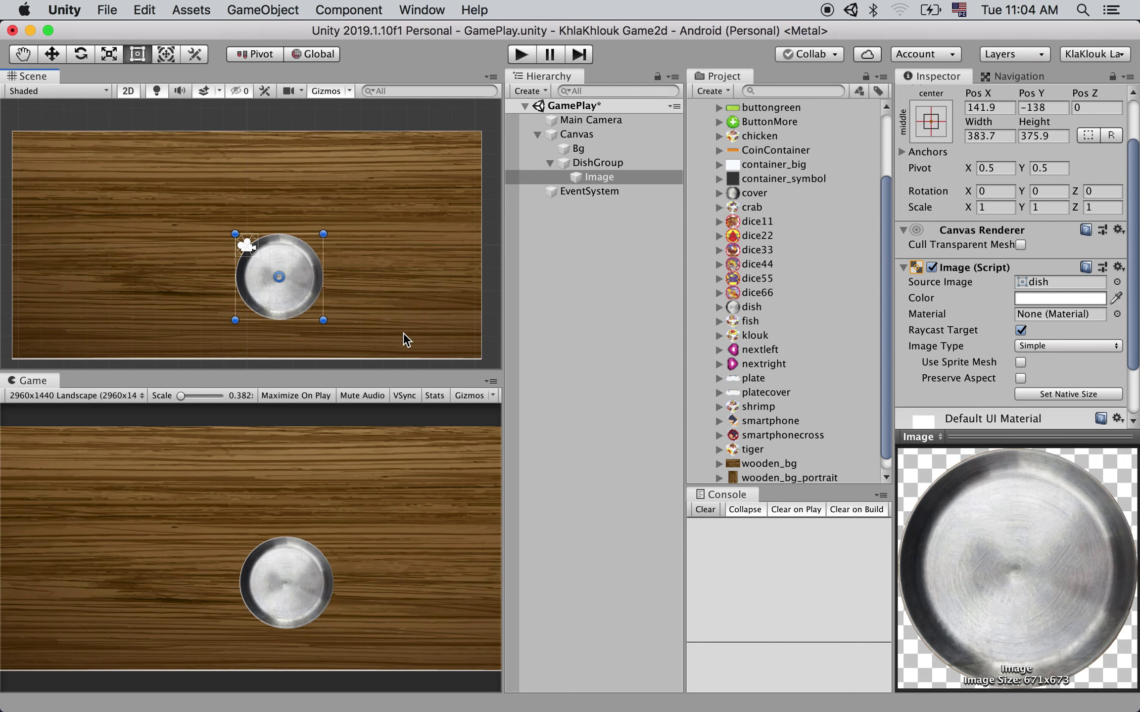
mouse_move(324, 320)
left_mouse_down()
mouse_move(348, 321)
mouse_move(301, 311)
mouse_move(315, 274)
left_mouse_up()
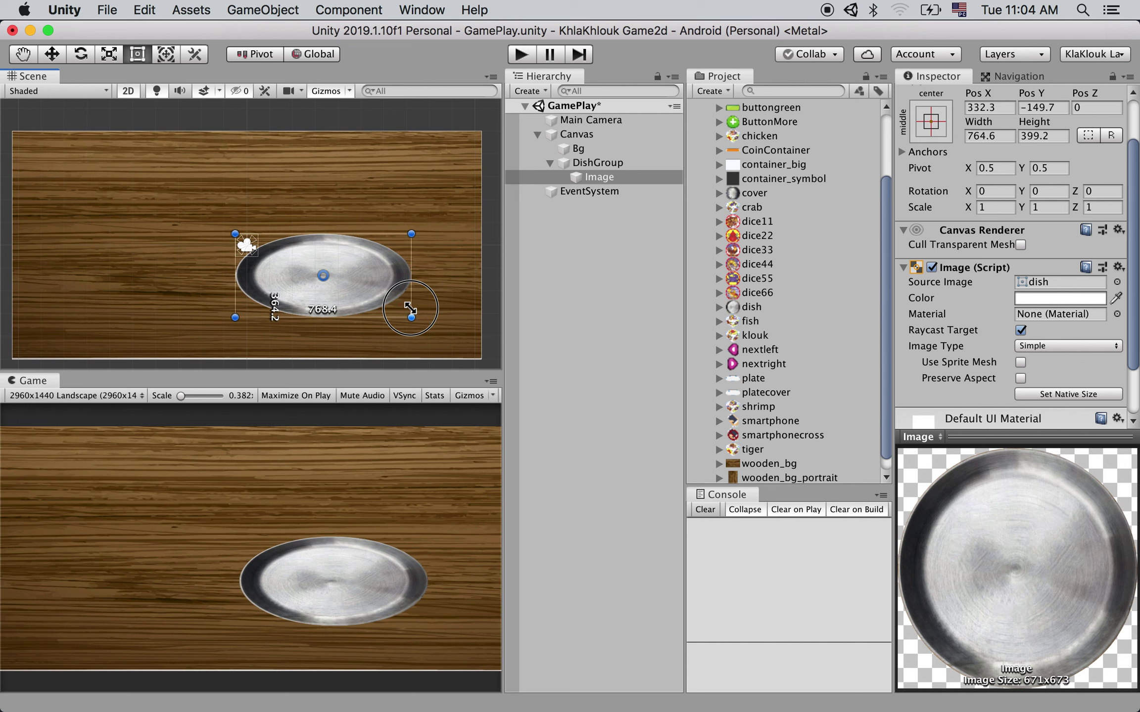
left_click_drag(315, 273, 375, 312)
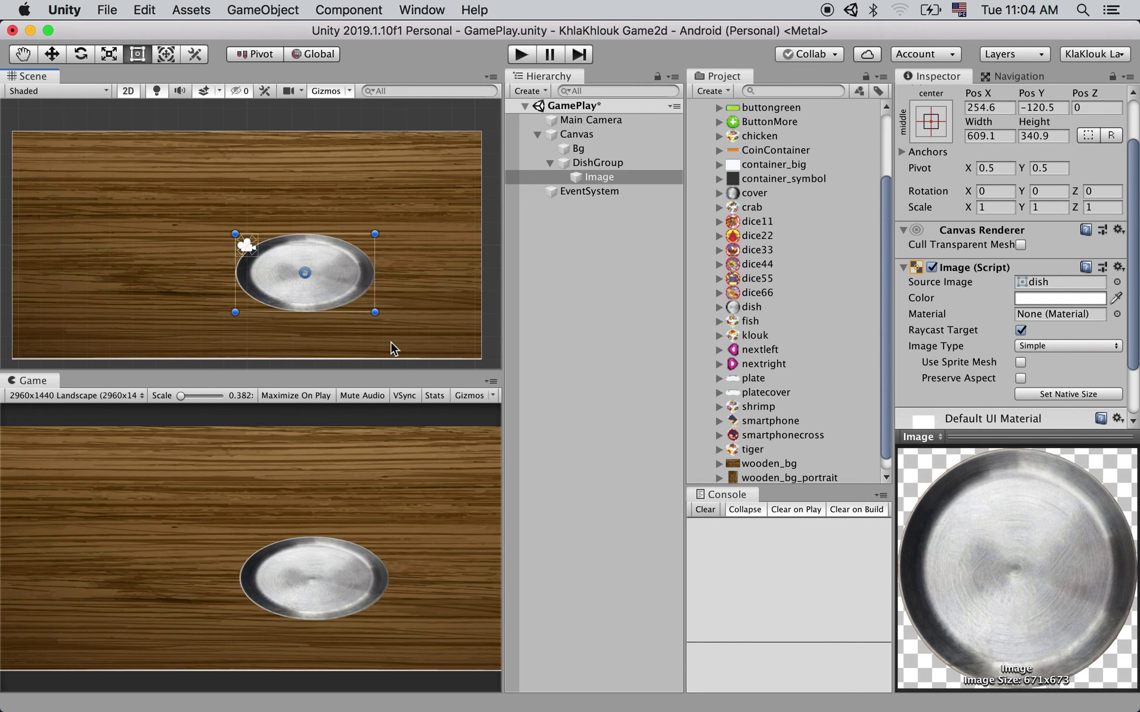
key("super+z")
key("super+z")
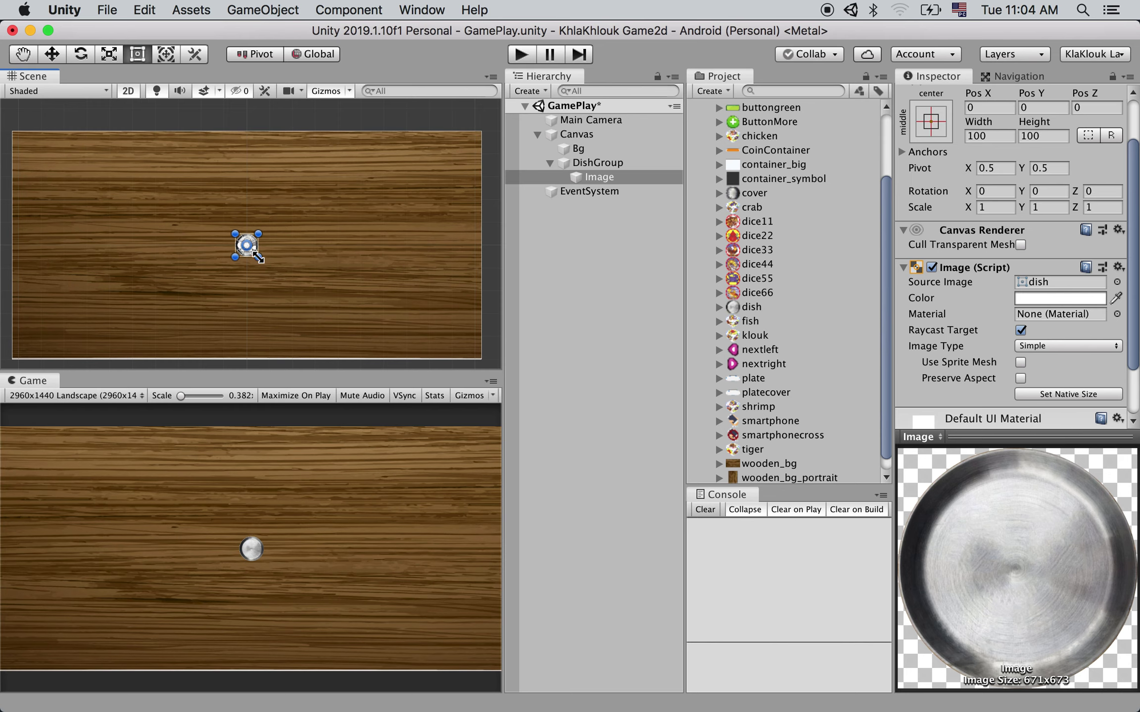
left_click_drag(258, 256, 259, 263)
left_click_drag(258, 258, 364, 336, "alt")
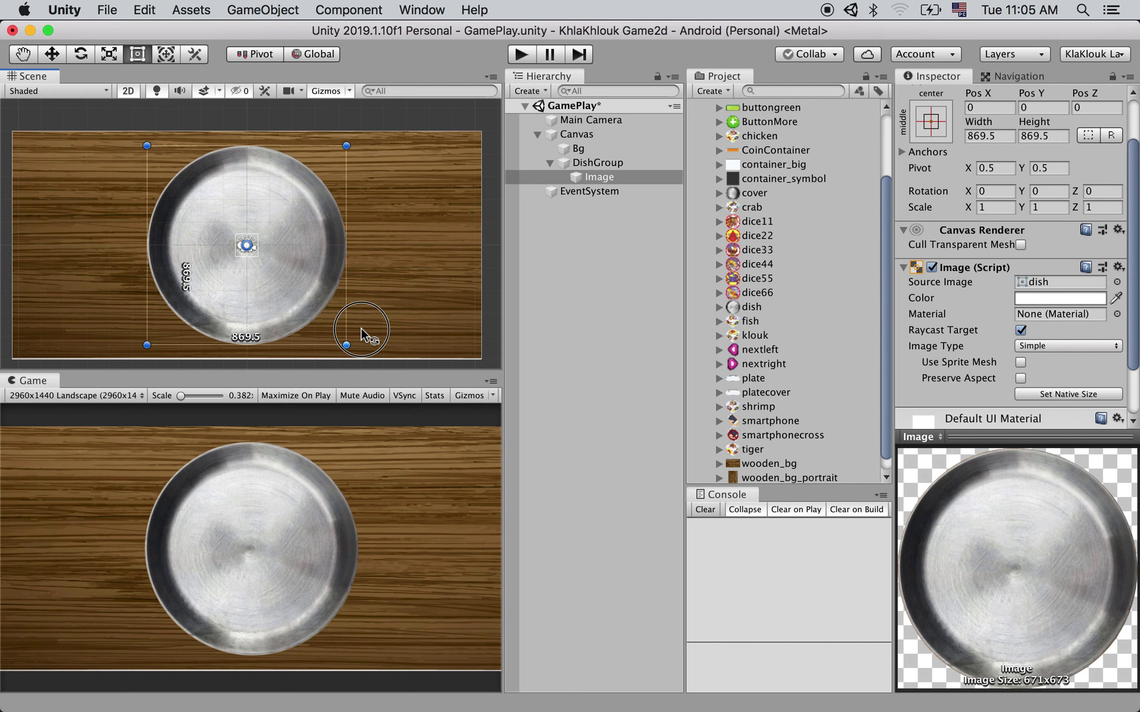
left_click_drag(361, 328, 361, 328, "alt")
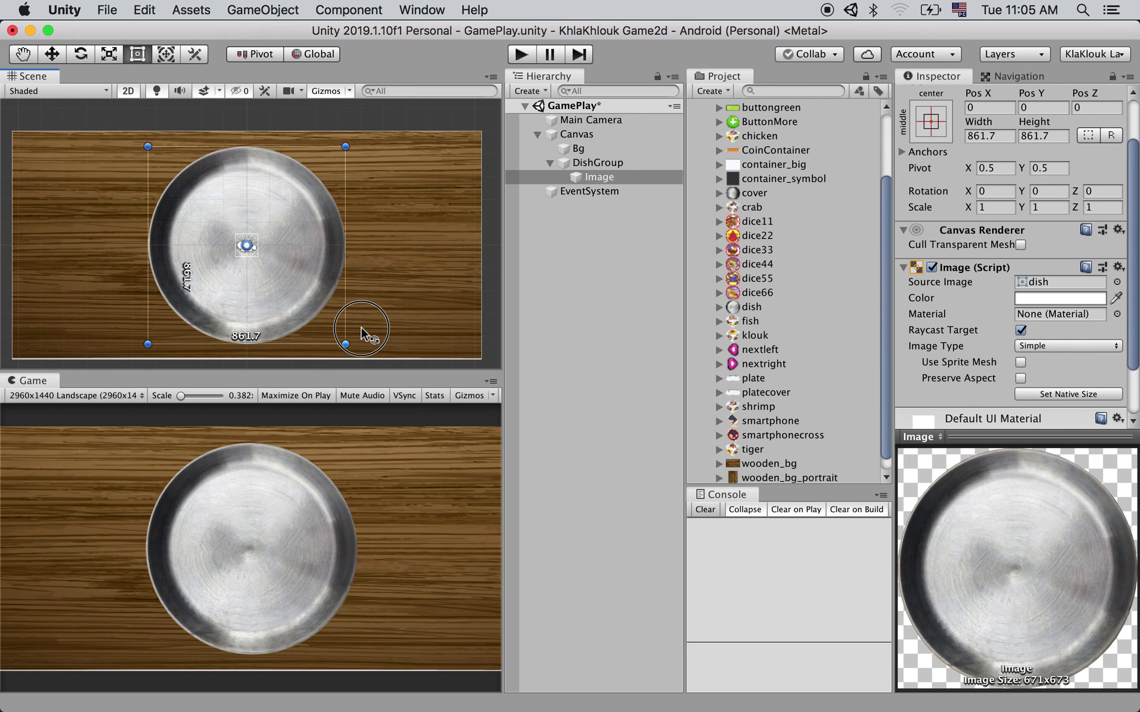
left_click_drag(362, 328, 363, 330, "alt")
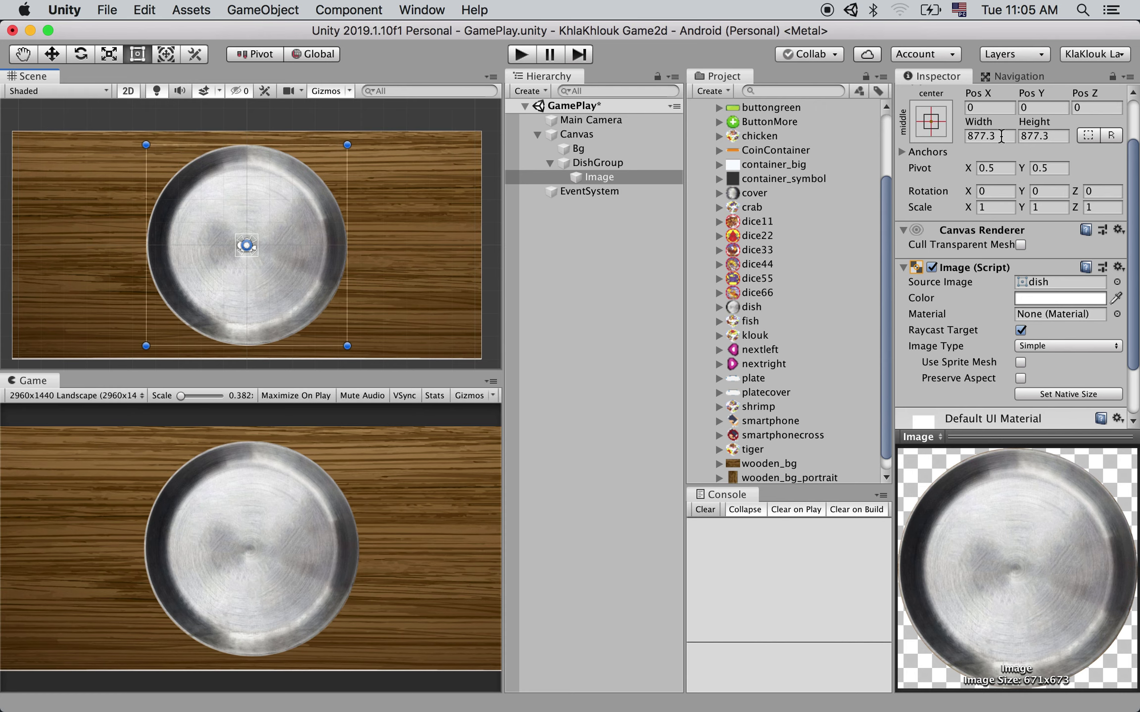
Set the dish Image's Rect Transform Width and Height to 900 each.
left_click(1000, 137)
key("Tab")
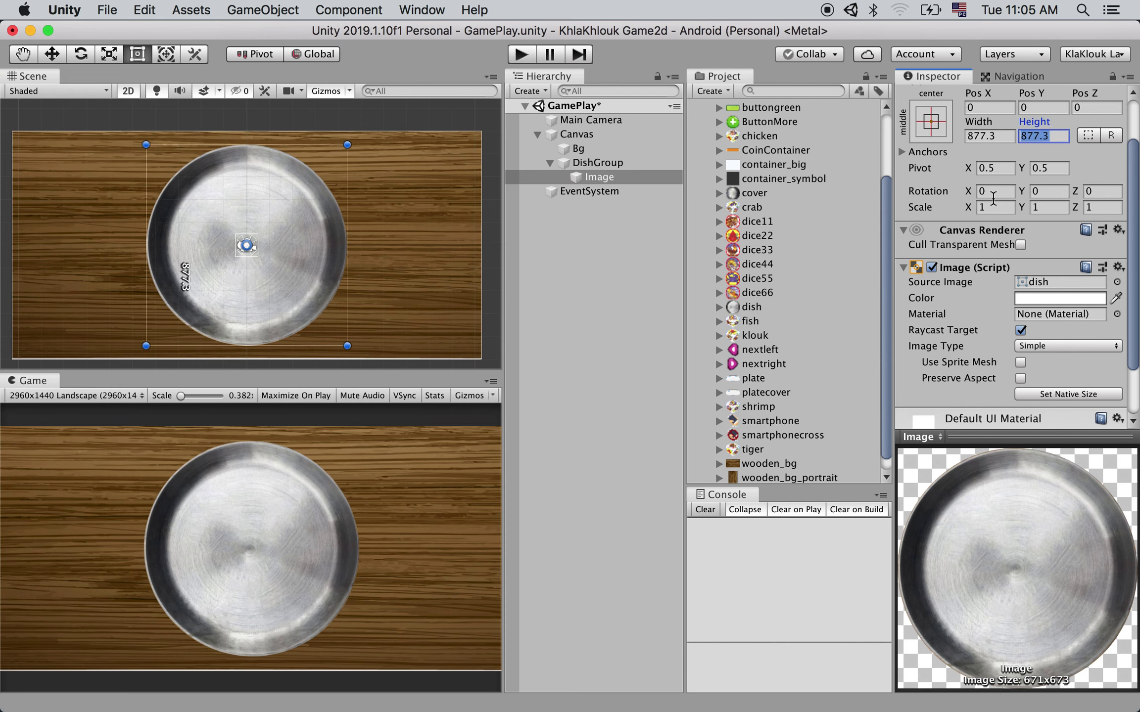
scroll(992, 198, "up", 2)
left_click(998, 191)
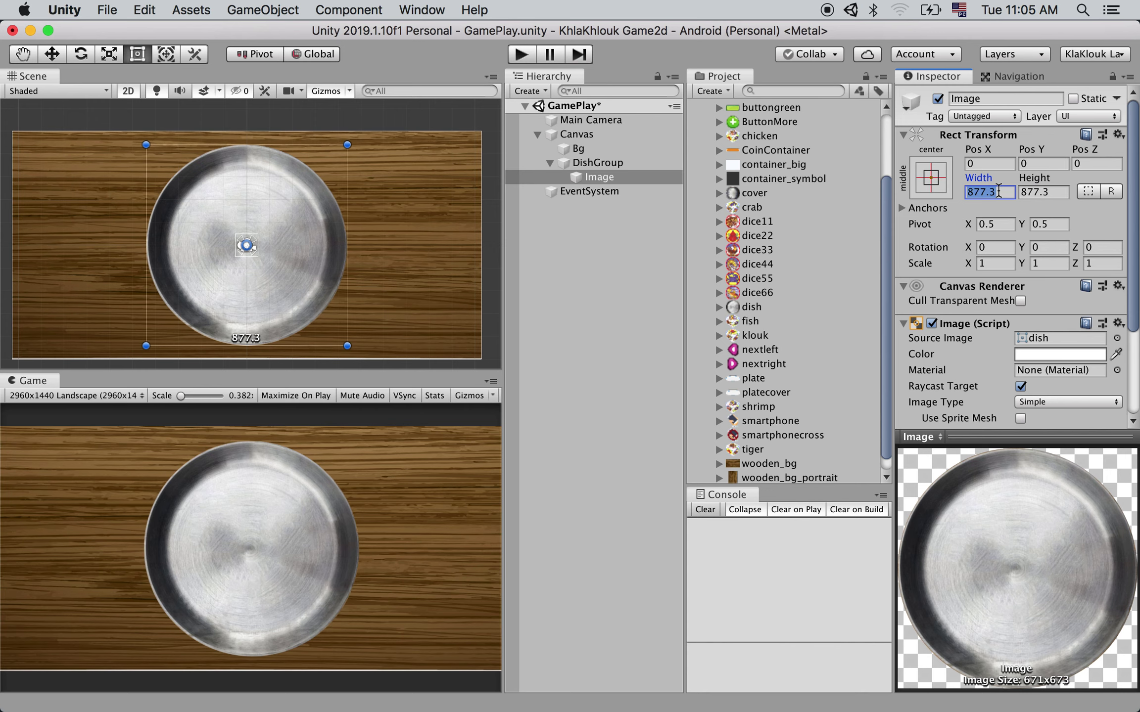
type("900")
key("Tab")
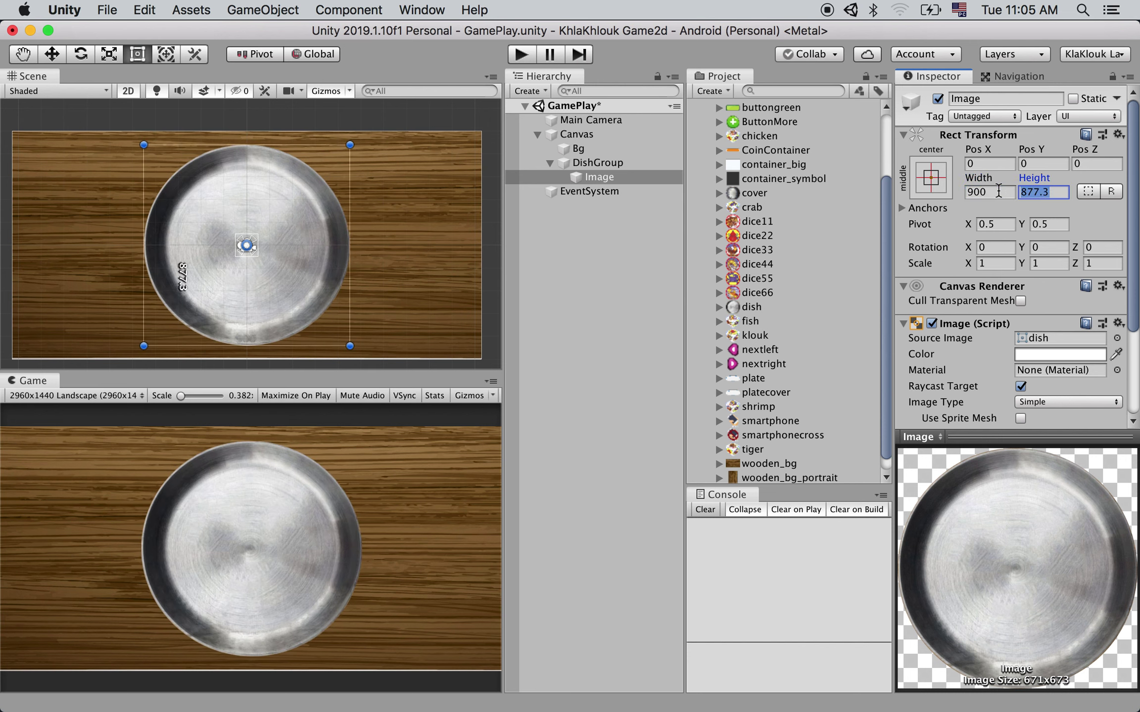
type("900")
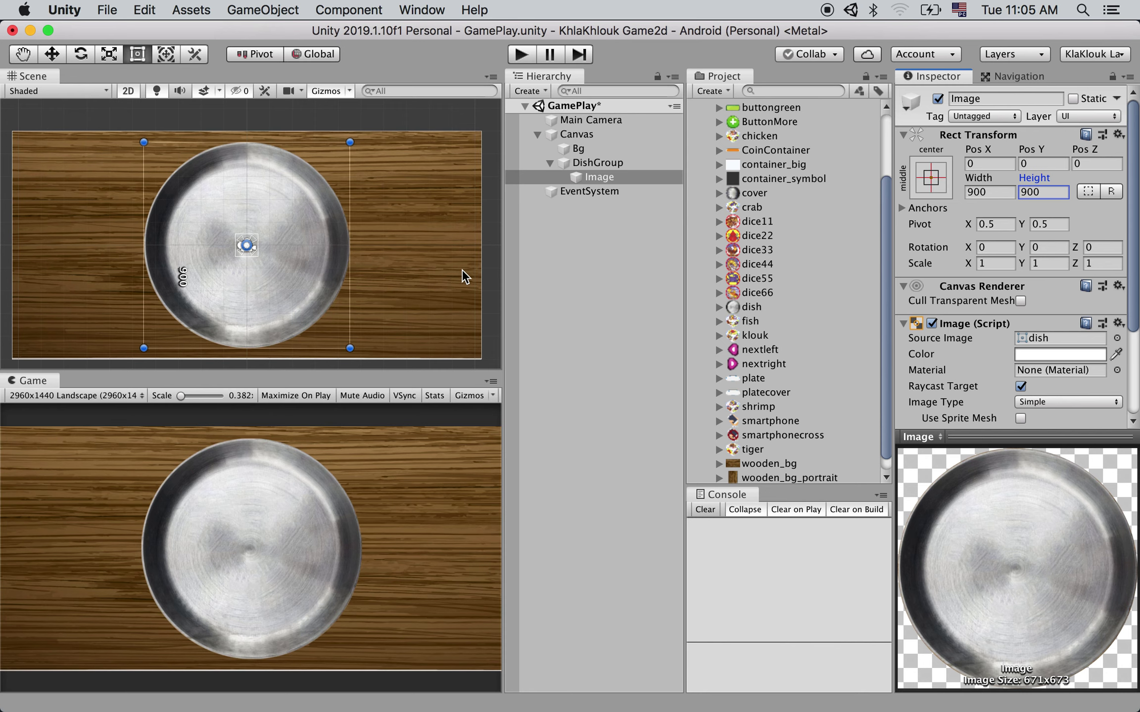
left_click(986, 192)
left_click(1053, 194)
scroll(1048, 290, "down", 5)
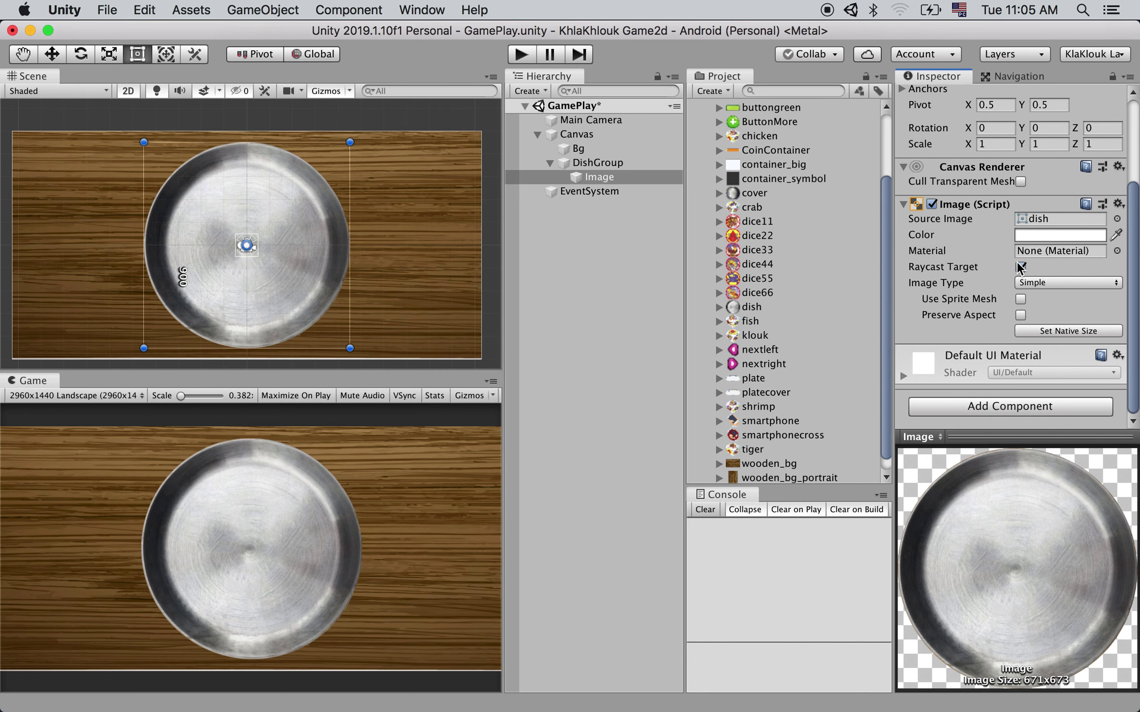
Rename the Image object inside DishGroup to Dish.
right_click(602, 177)
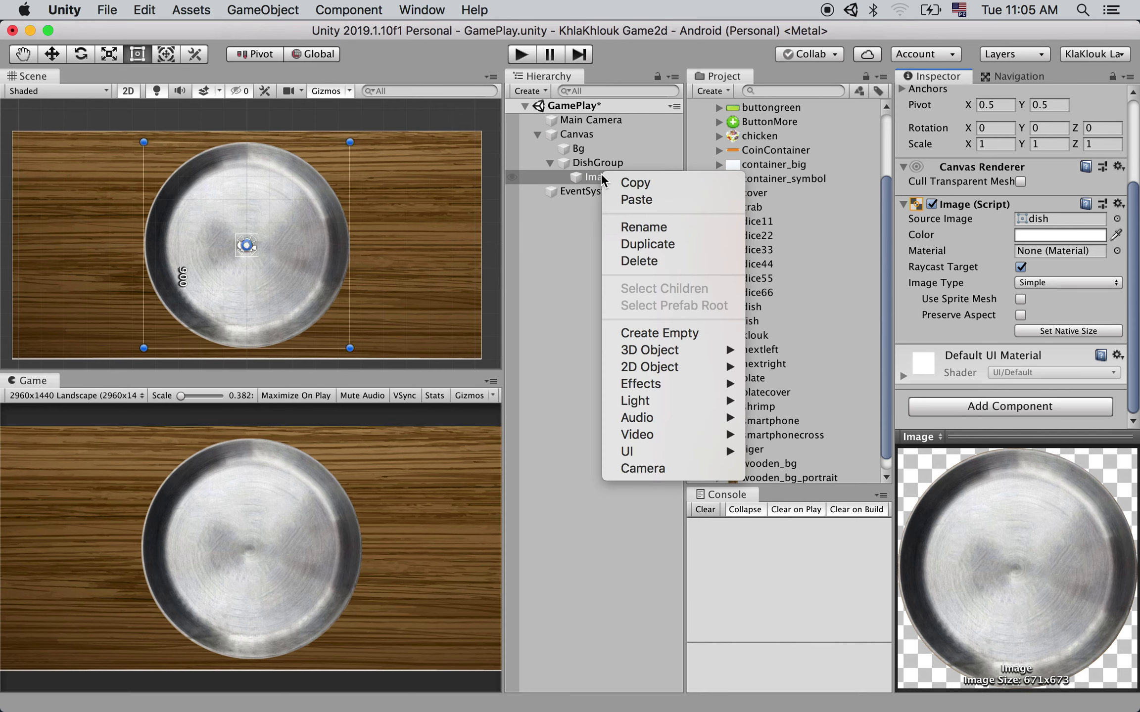
left_click(673, 229)
left_click(597, 162)
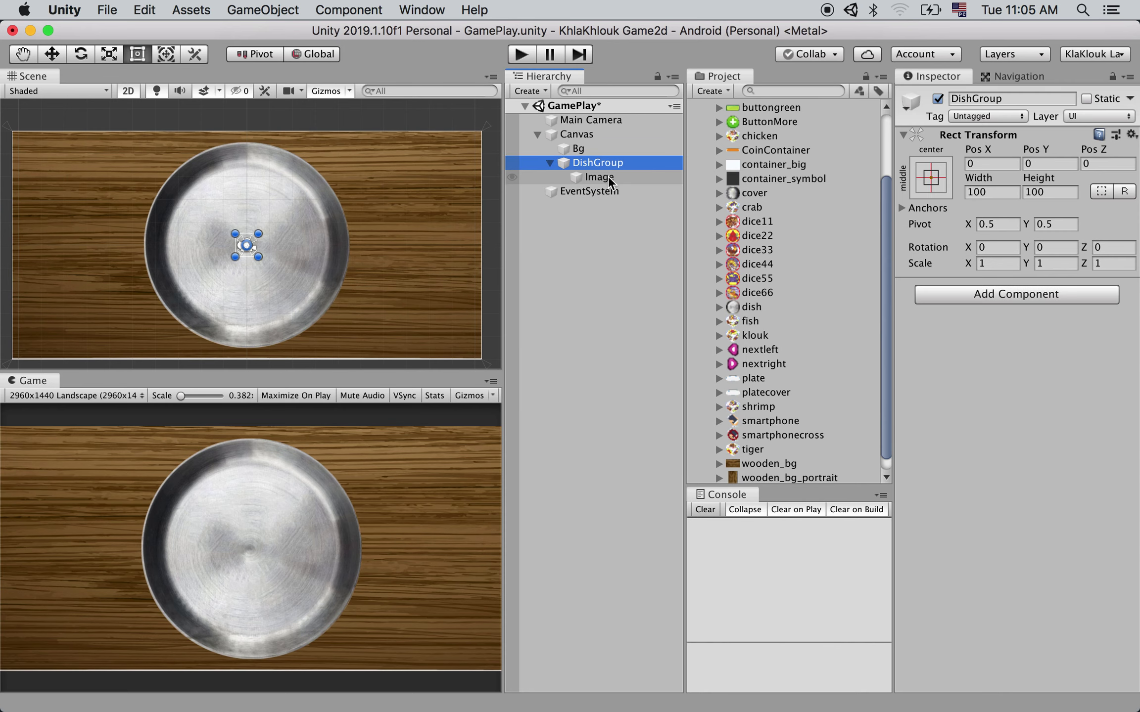
left_click(599, 177)
right_click(611, 177)
left_click(643, 230)
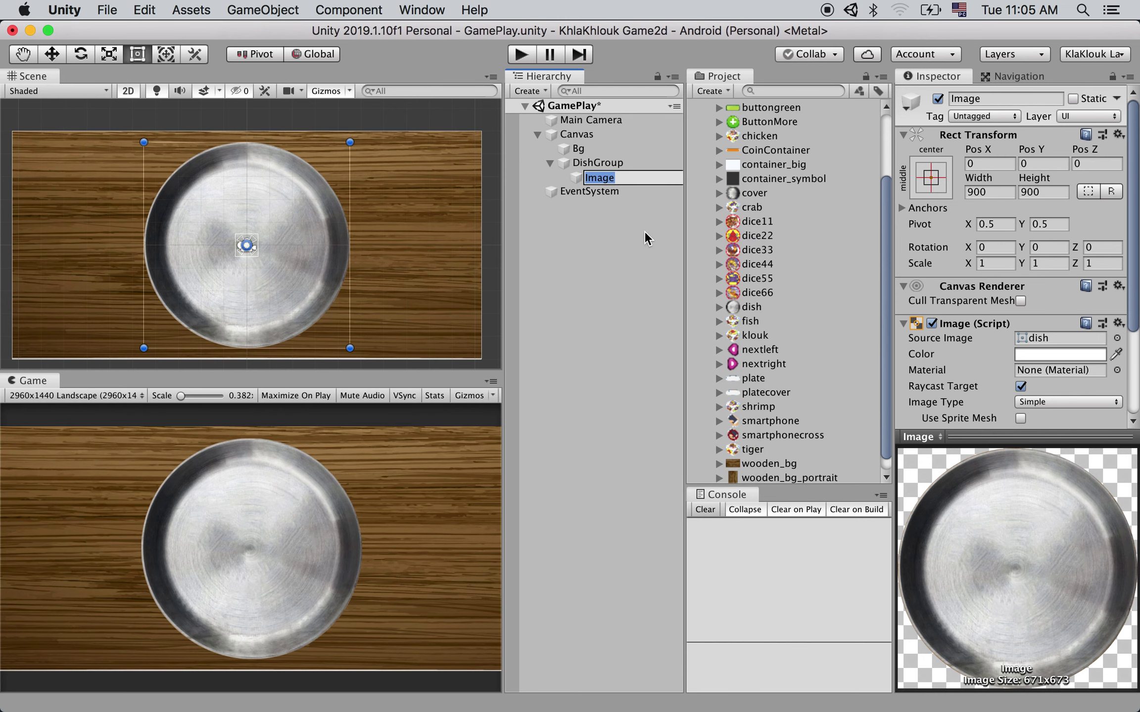
type("Dish")
key("Return")
Check DishGroup and the renamed Dish object in the Hierarchy.
scroll(342, 251, "down", 1)
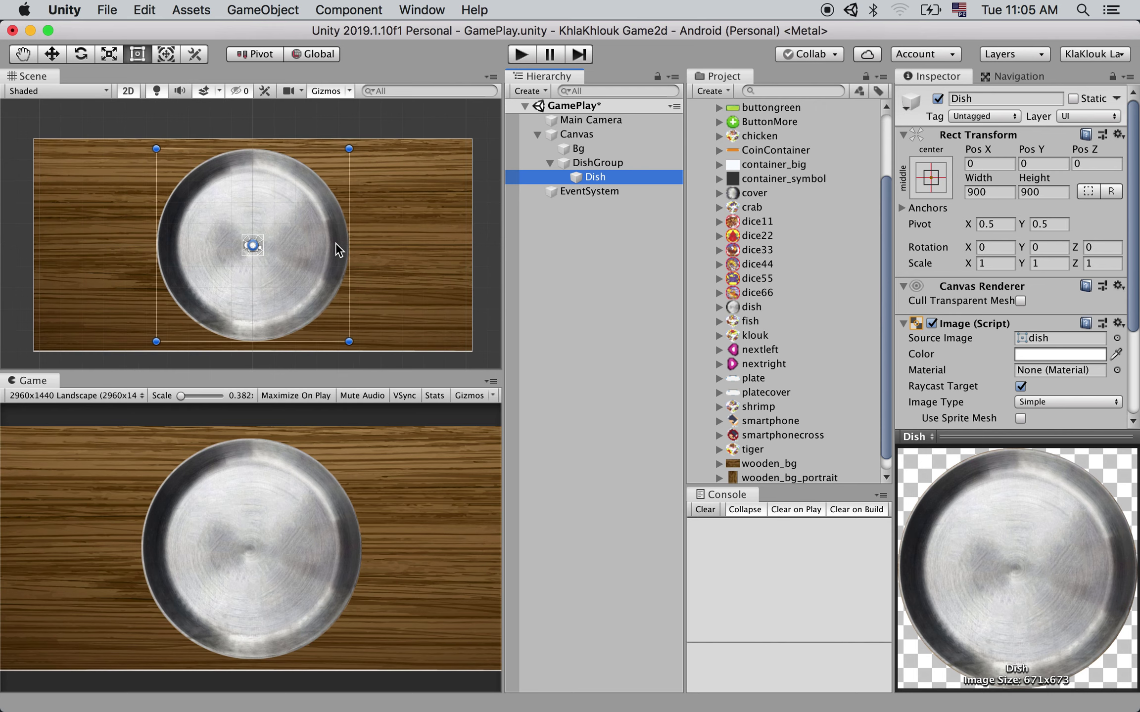
scroll(344, 277, "down", 1)
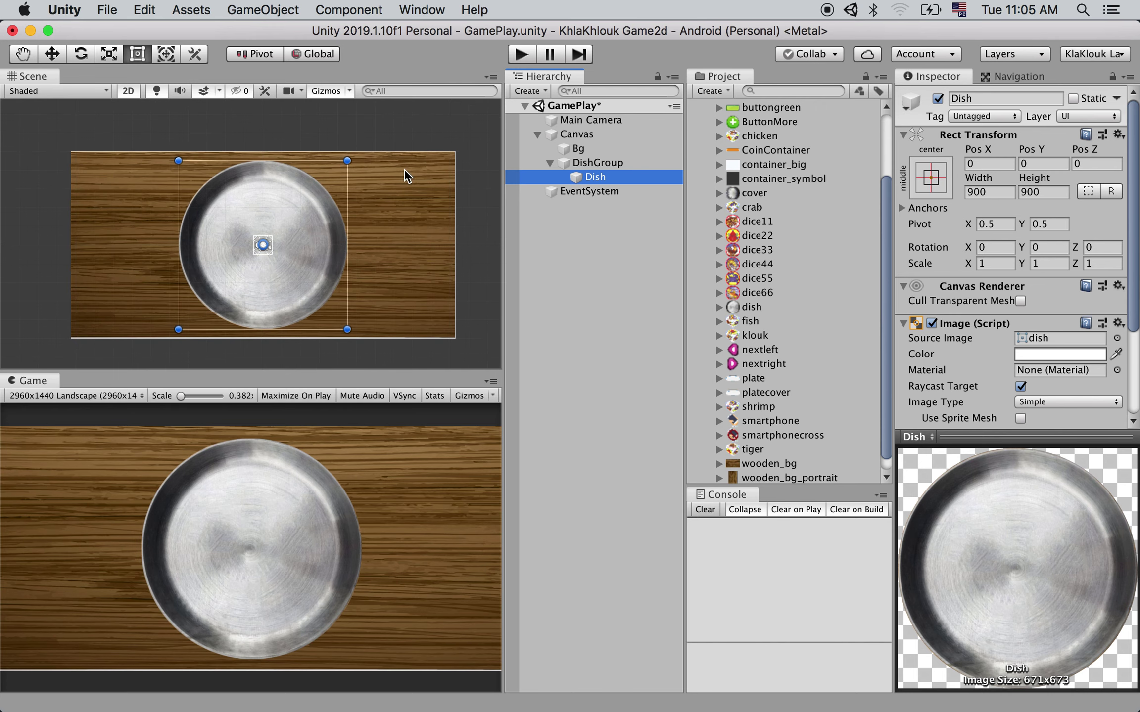
left_click(625, 157)
left_click(609, 175)
scroll(249, 303, "up", 2)
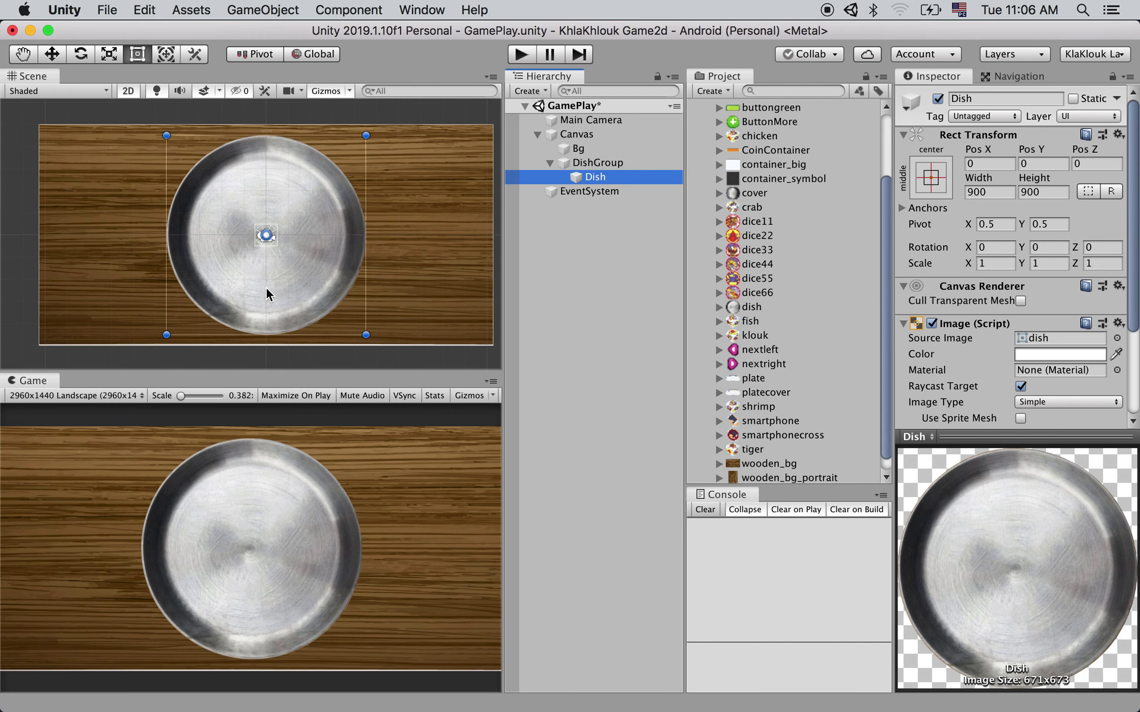
left_click(608, 167)
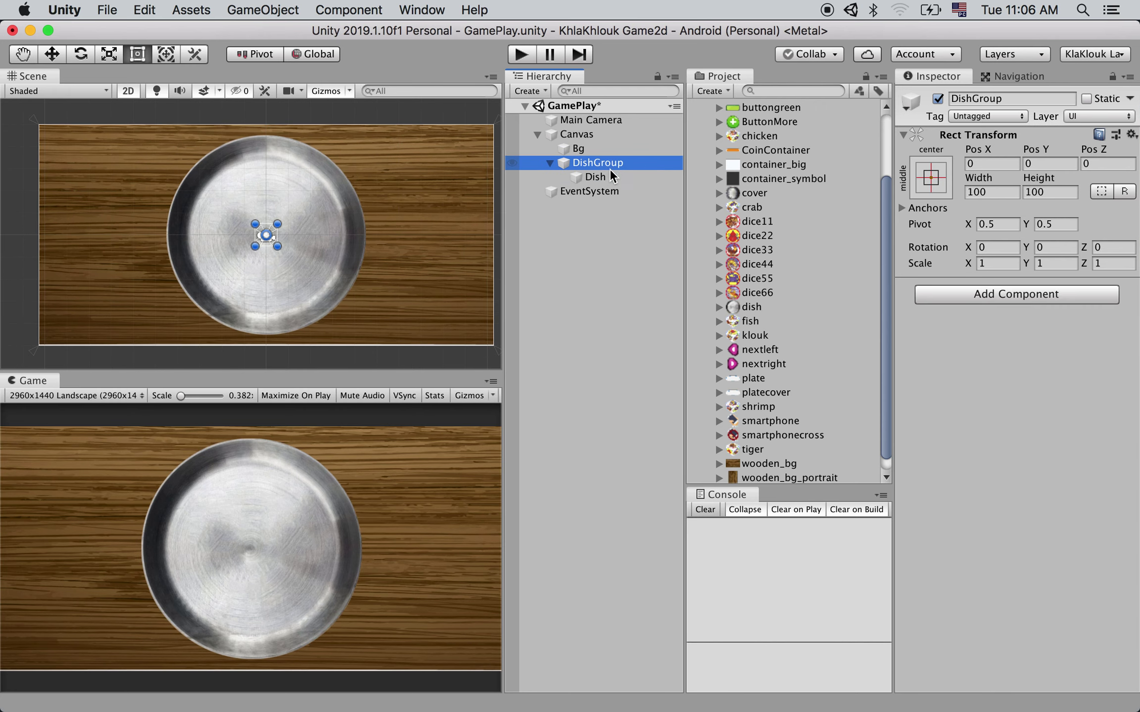
left_click(605, 174)
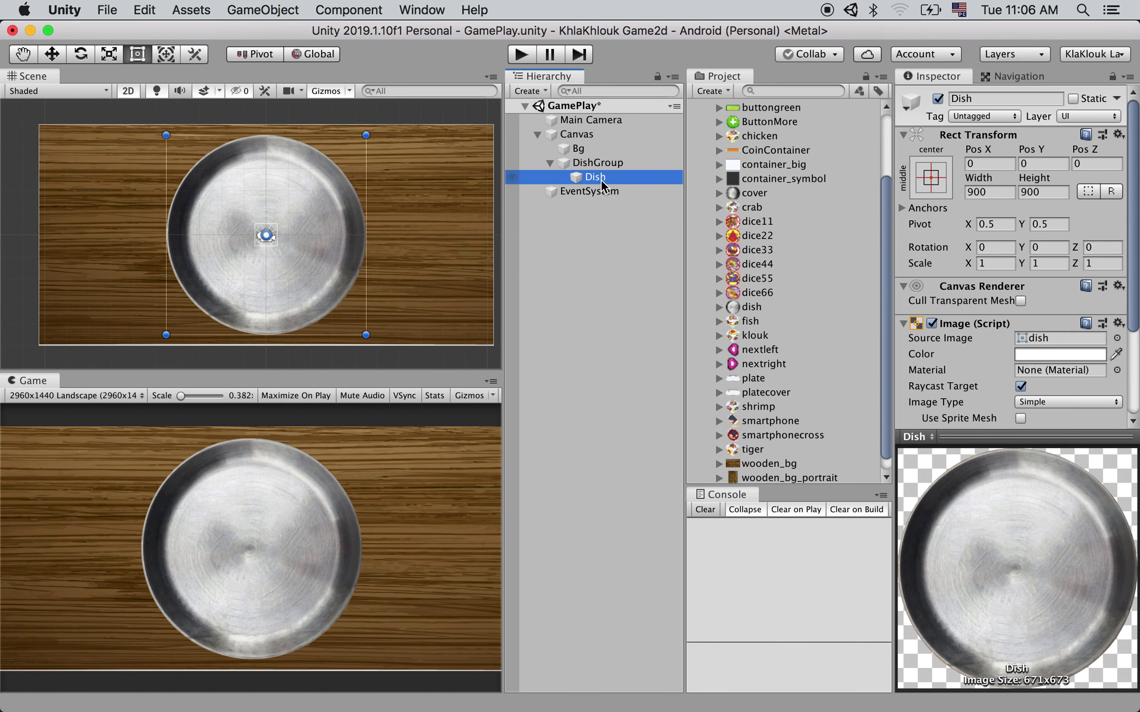
Add a child UI Image under Dish and assign it the dice11 tiger sprite.
right_click(602, 176)
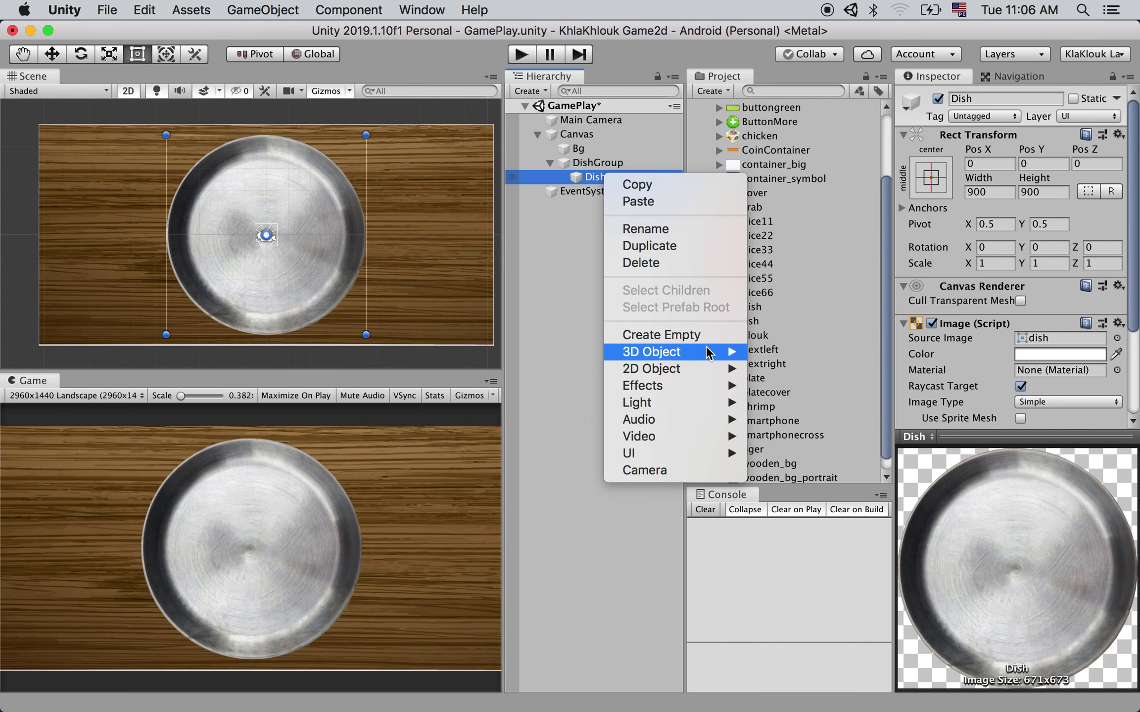
mouse_move(702, 453)
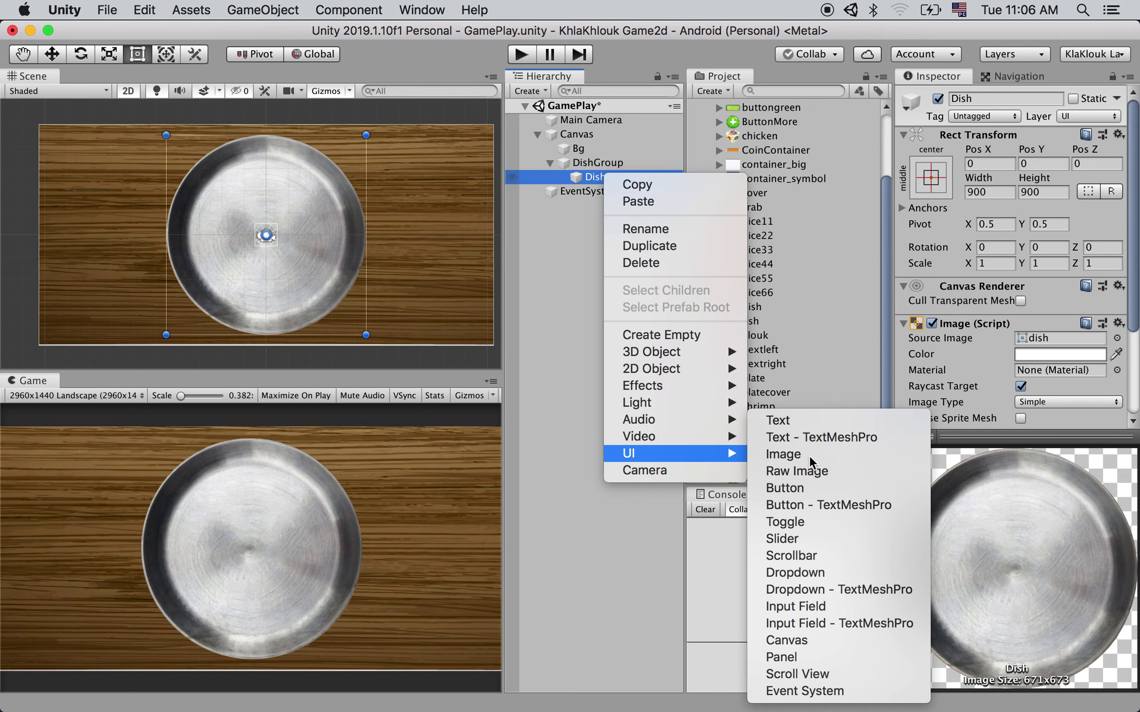
left_click(808, 455)
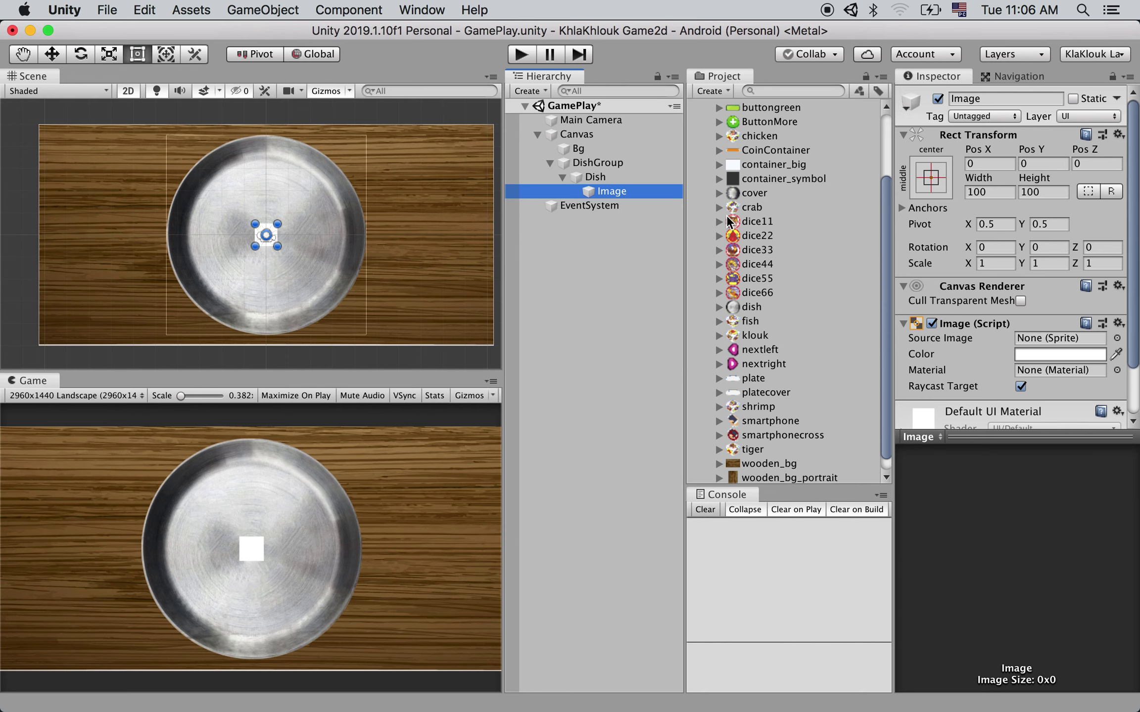
scroll(758, 292, "up", 5)
scroll(758, 291, "down", 1)
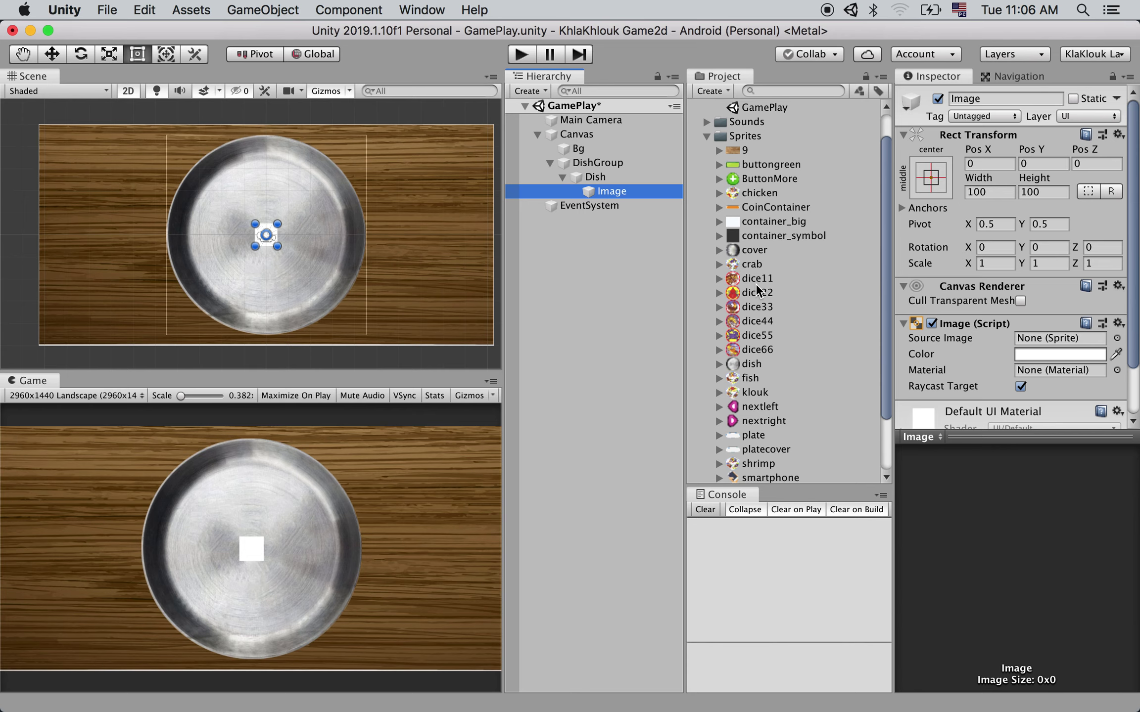
left_click_drag(736, 278, 1036, 342)
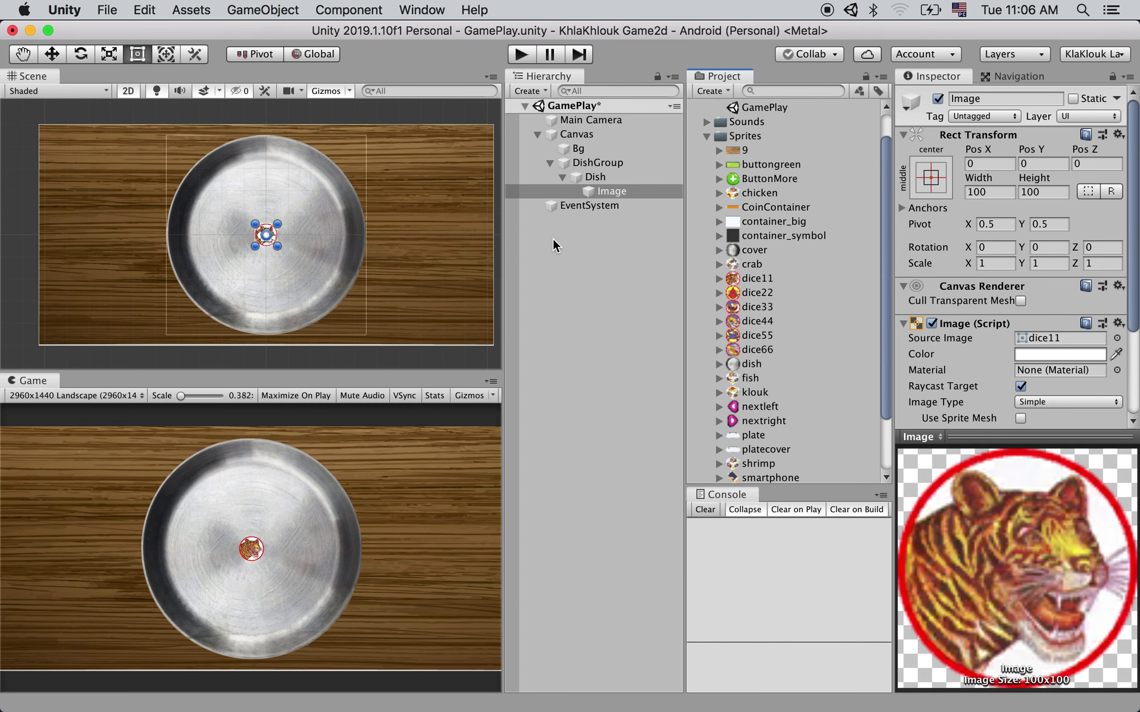
Resize the tiger image to 360 × 360 and raise it to Pos Y 180.
left_click(278, 247)
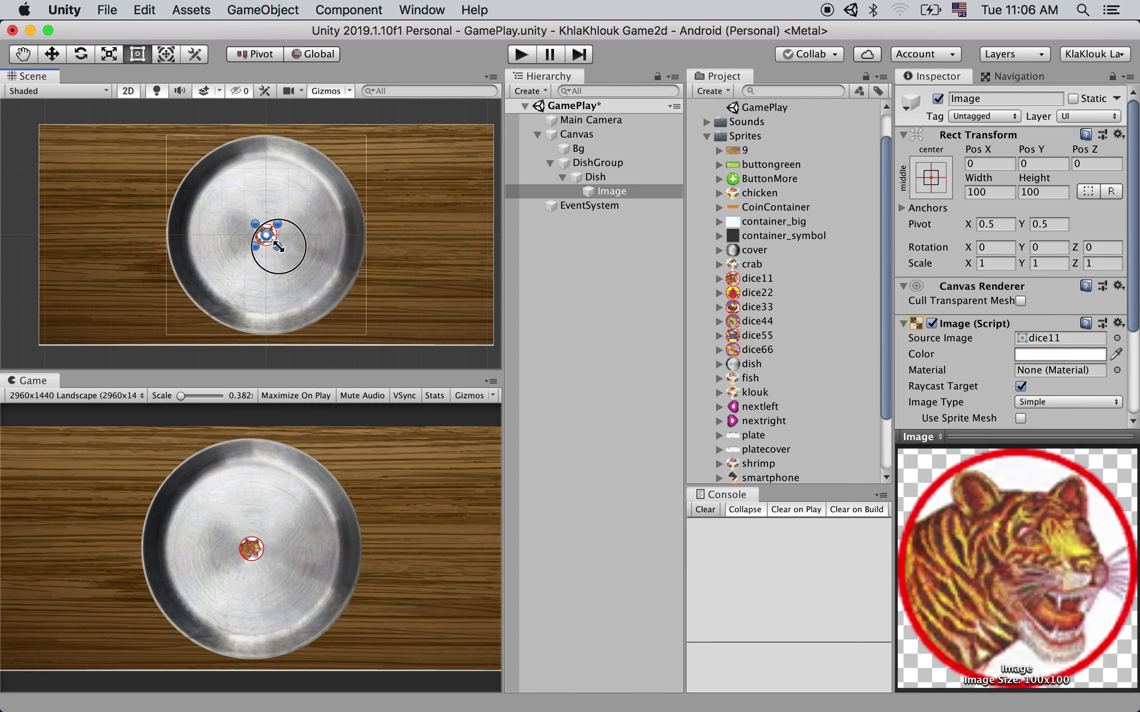
left_click_drag(278, 246, 315, 269)
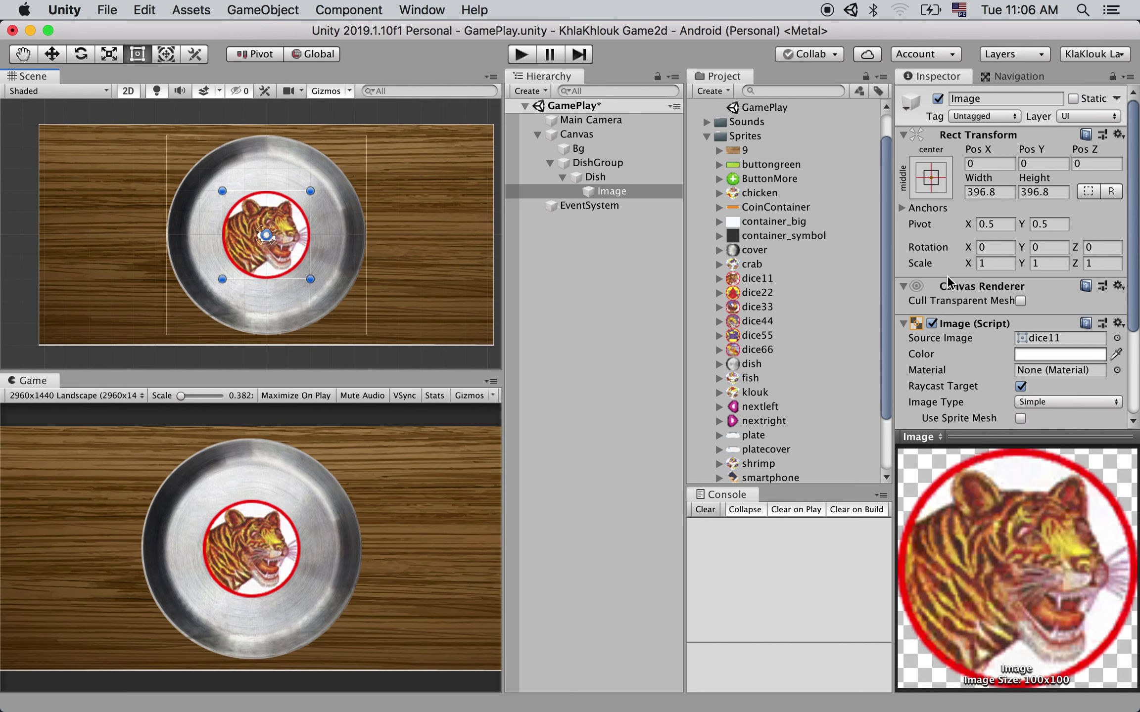
left_click(989, 192)
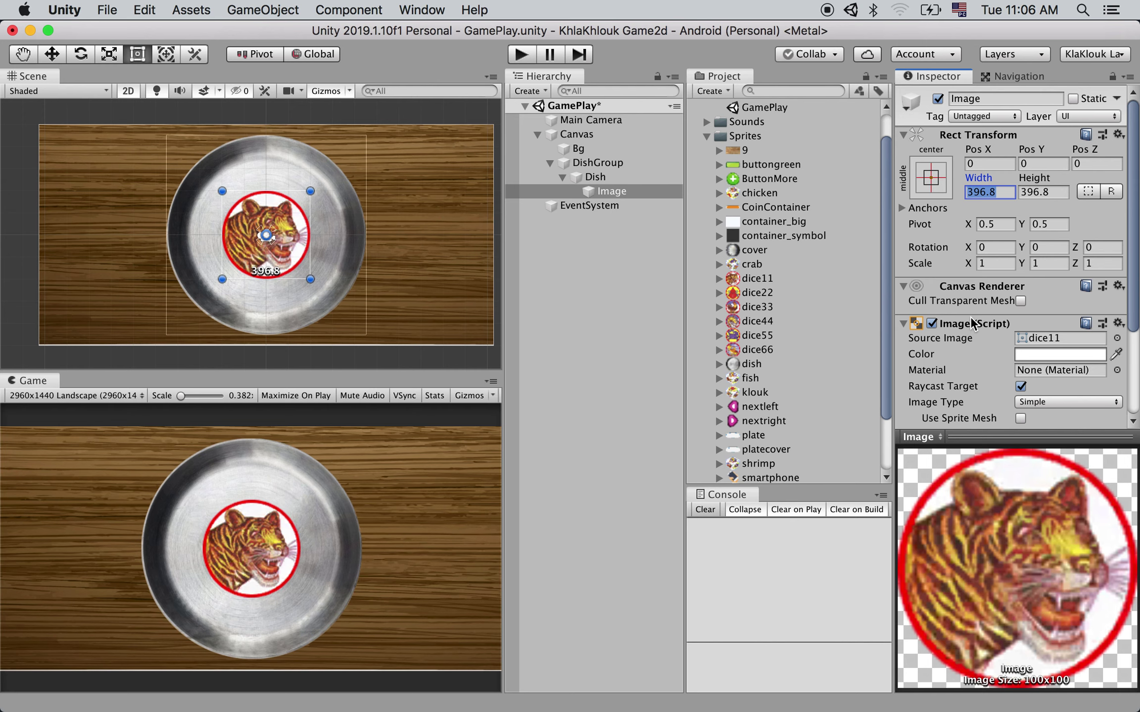
type("360")
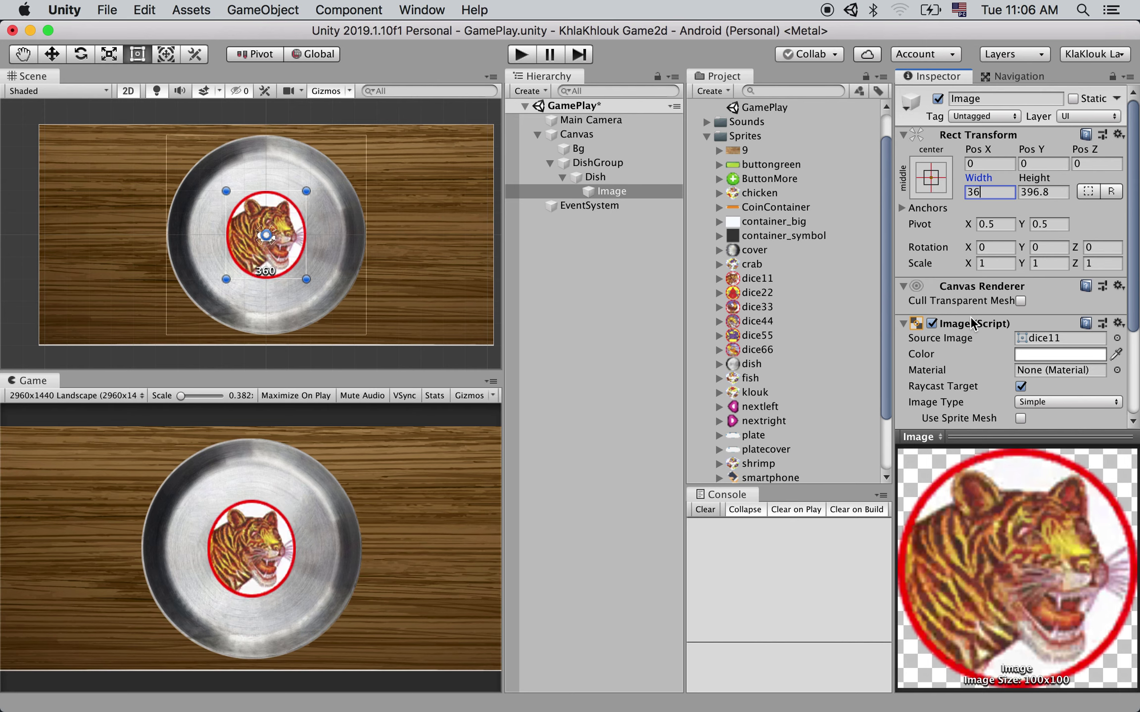
key("Tab")
type("6")
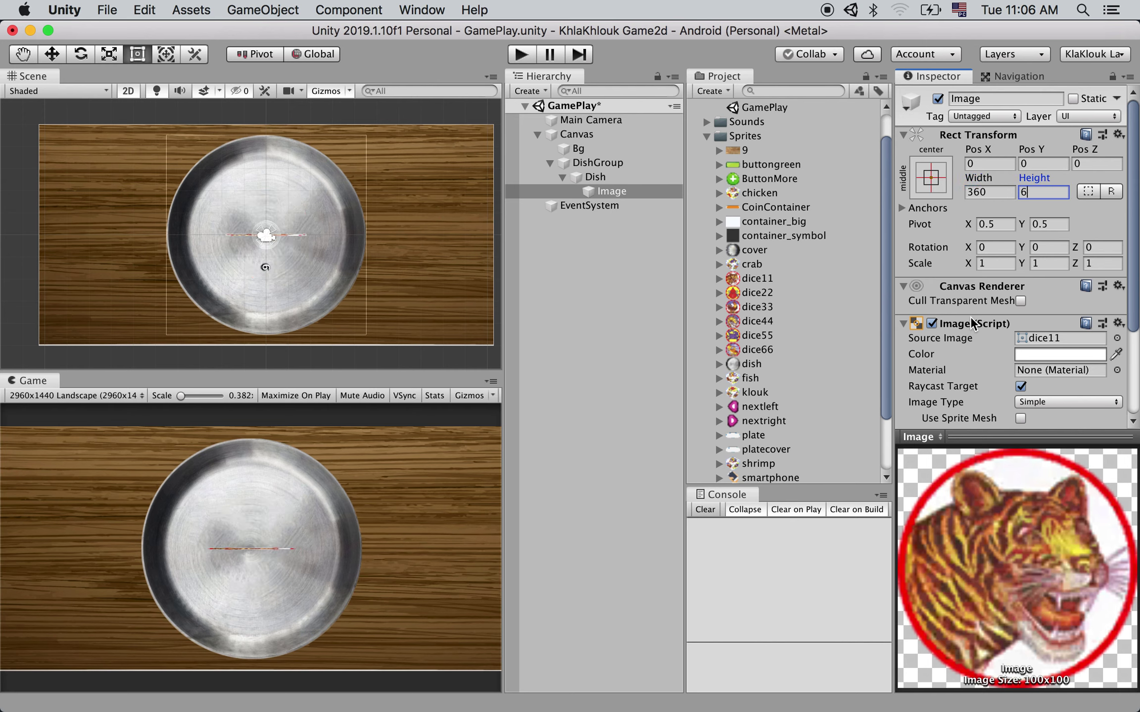
key("BackSpace")
type("360")
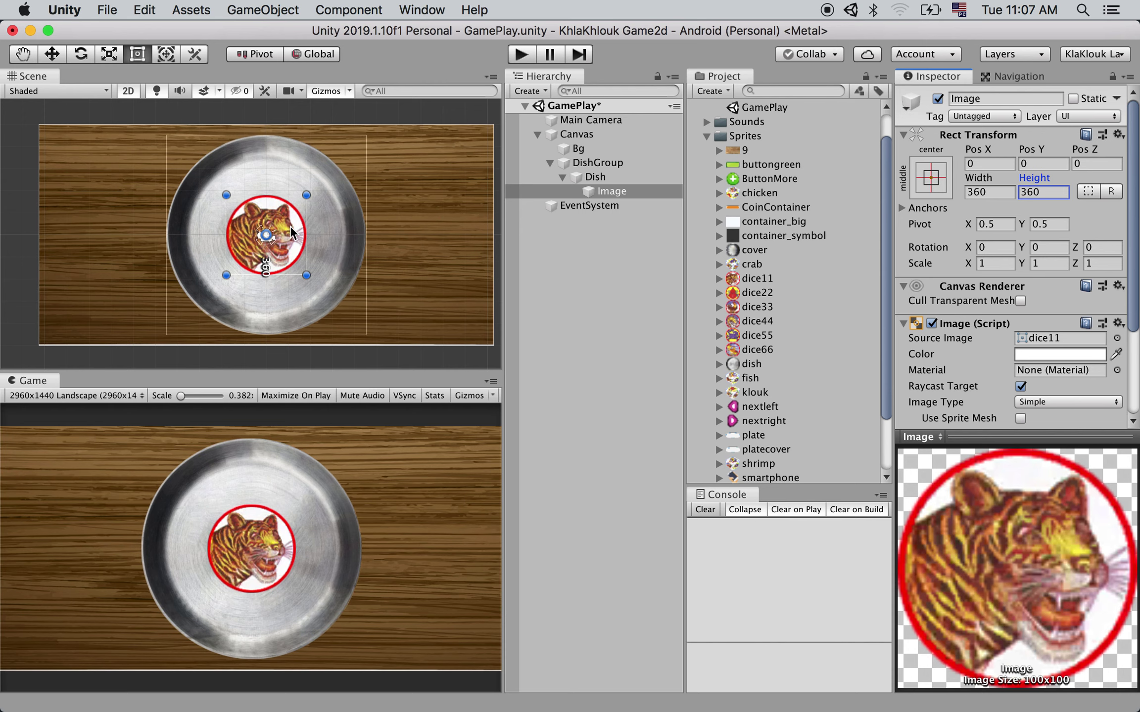
left_click_drag(292, 232, 291, 188)
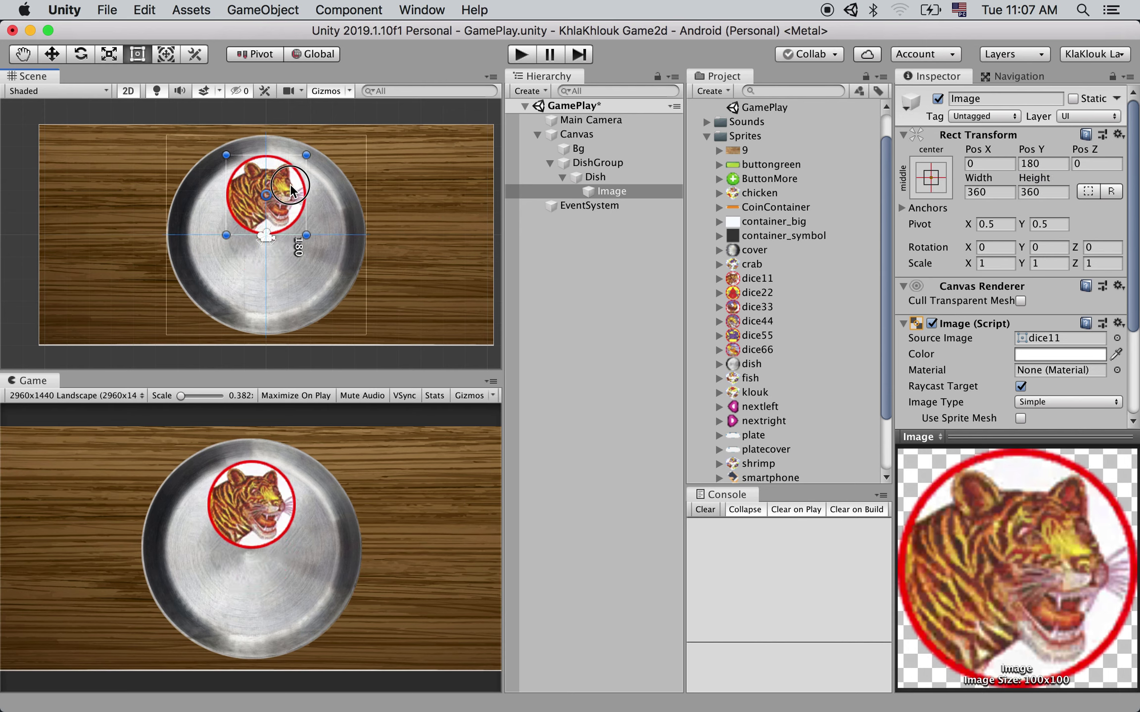
left_click_drag(292, 189, 291, 190)
Rename the tiger image to Item1.
left_click(613, 174)
left_click(622, 192)
key("Return")
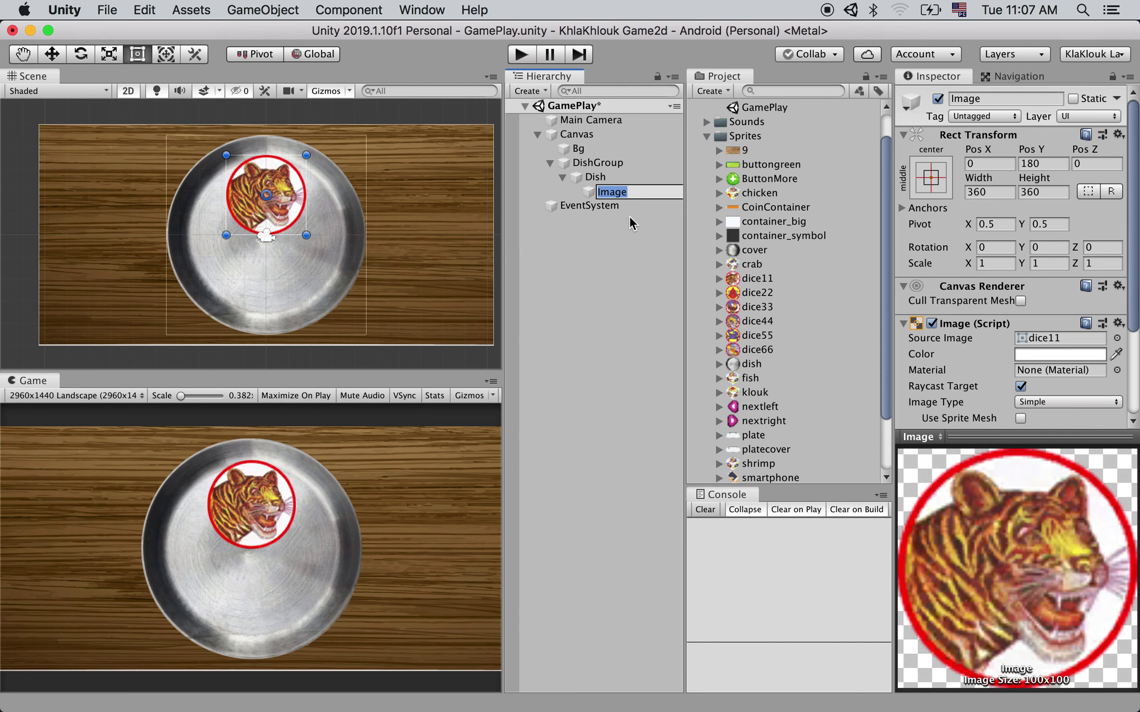
type("Item1")
key("Return")
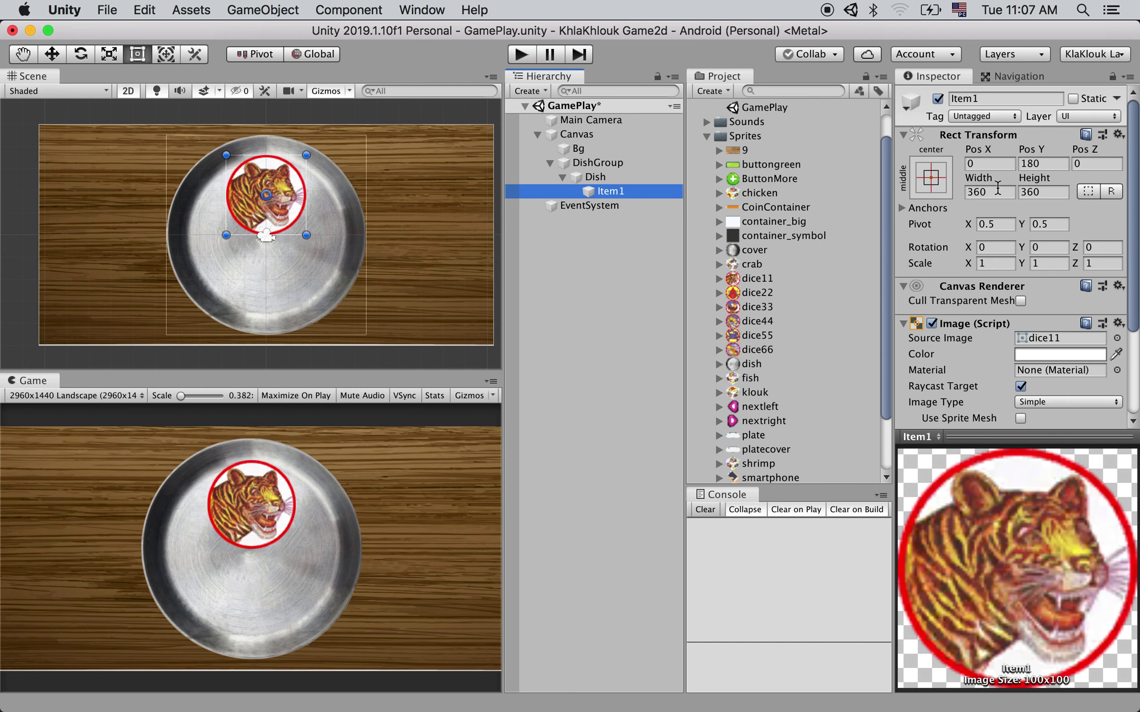
Add a Shadow component to Item1 with Effect Distance X 5 and Y -7.
scroll(1004, 269, "down", 2)
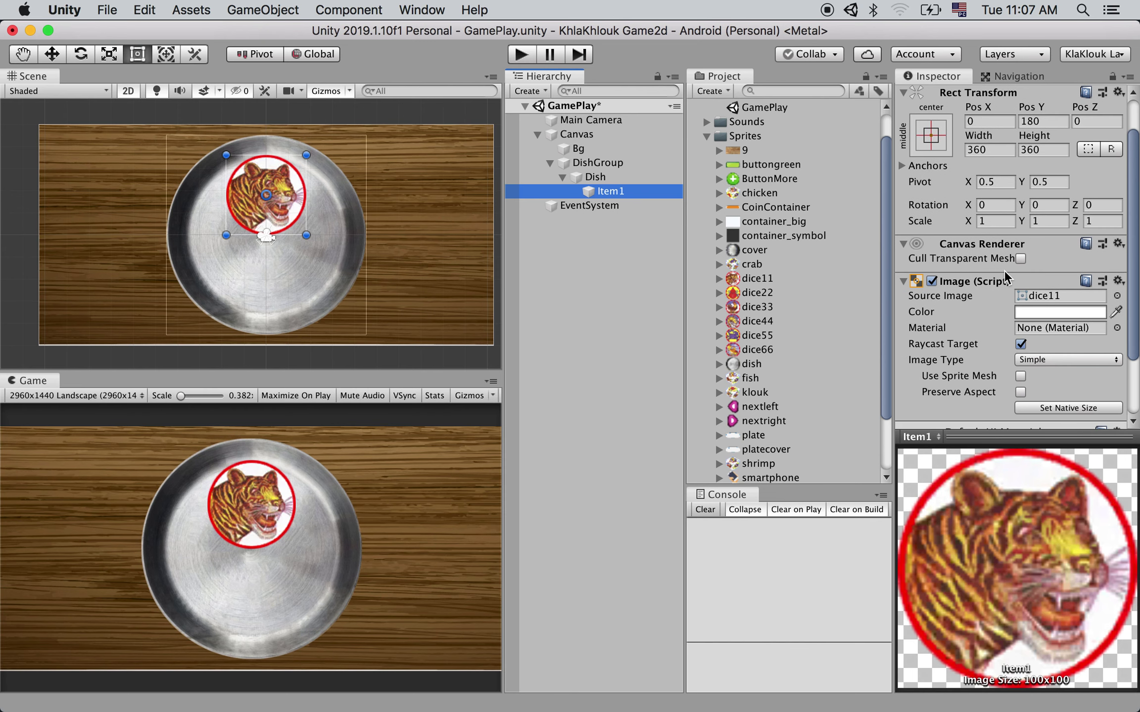
scroll(1004, 270, "down", 3)
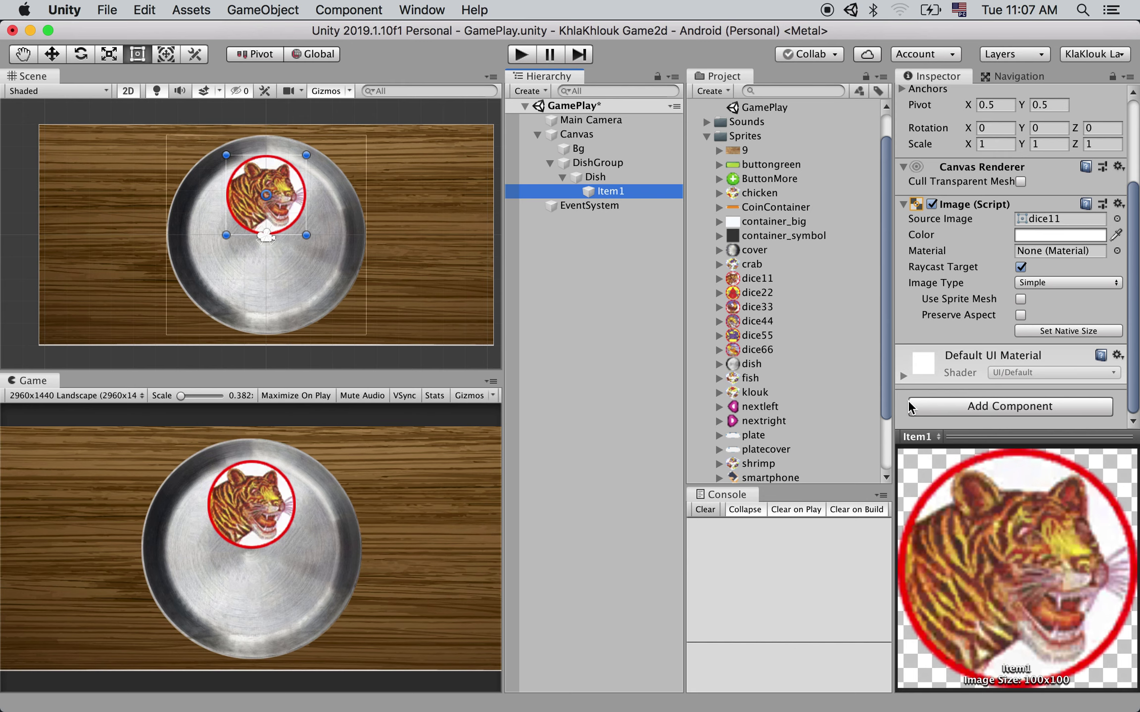
scroll(1025, 335, "up", 5)
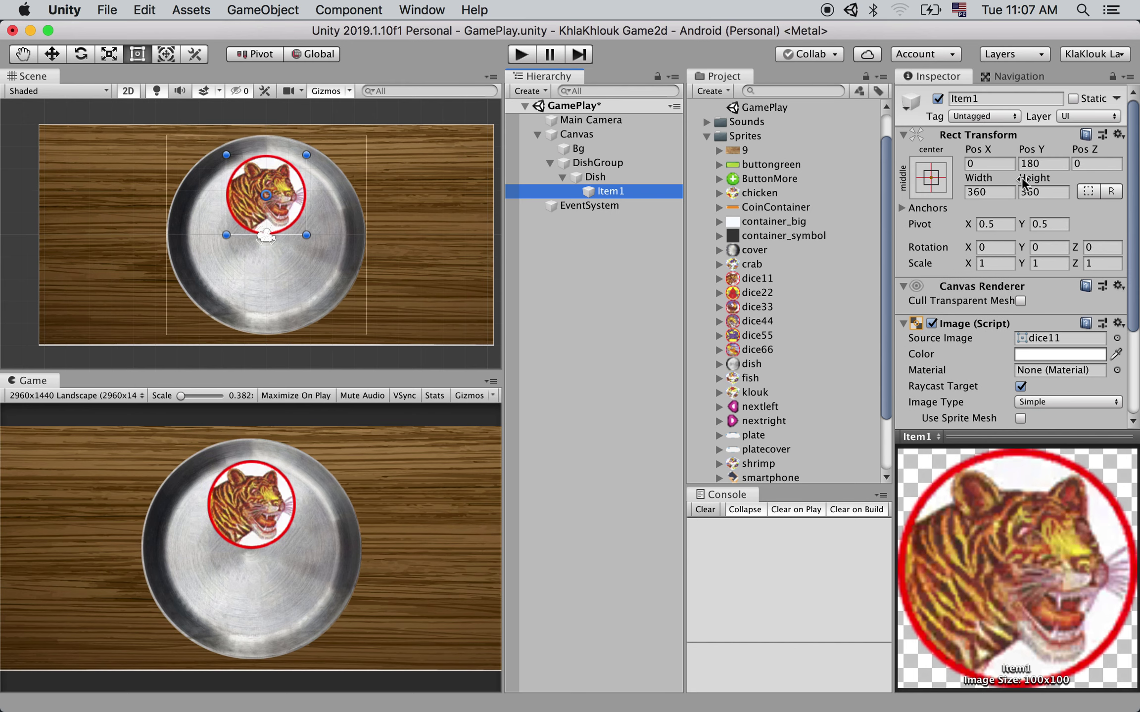
scroll(1023, 185, "down", 5)
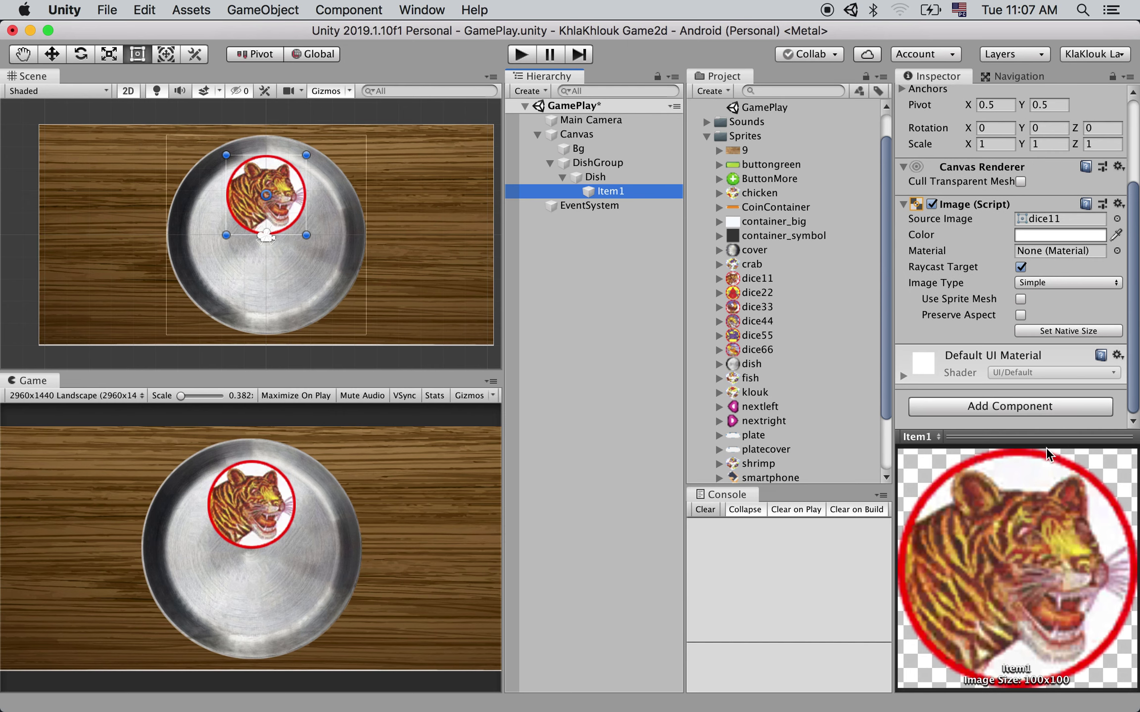
left_click(997, 412)
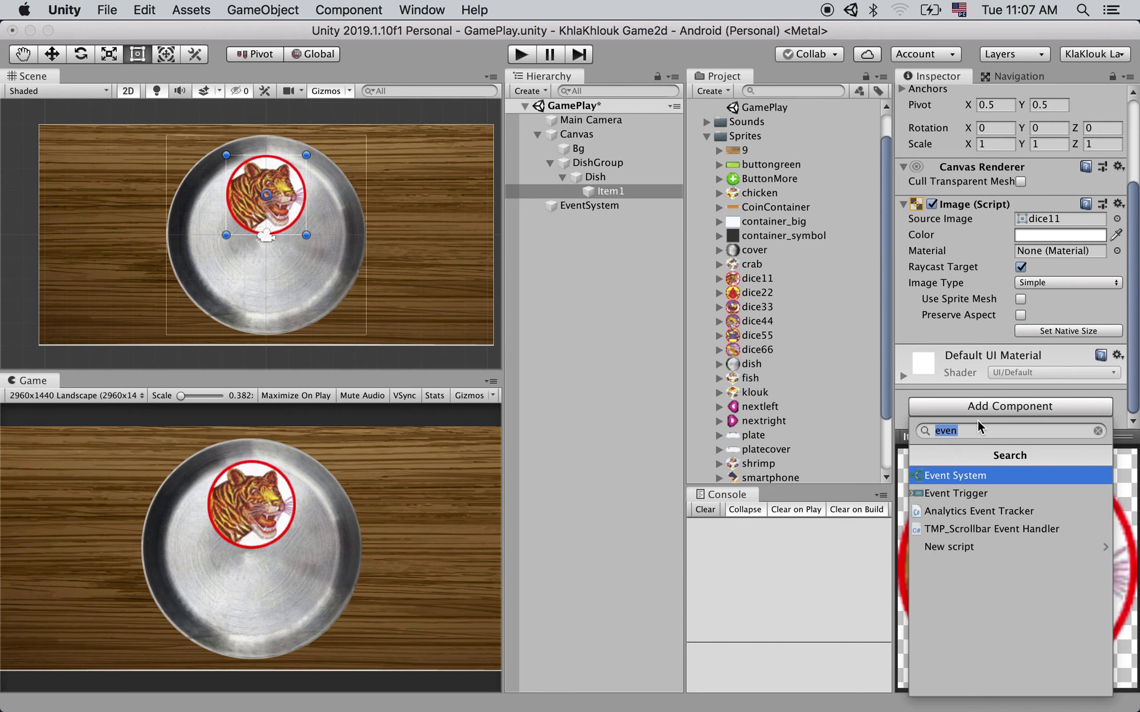
type("sha")
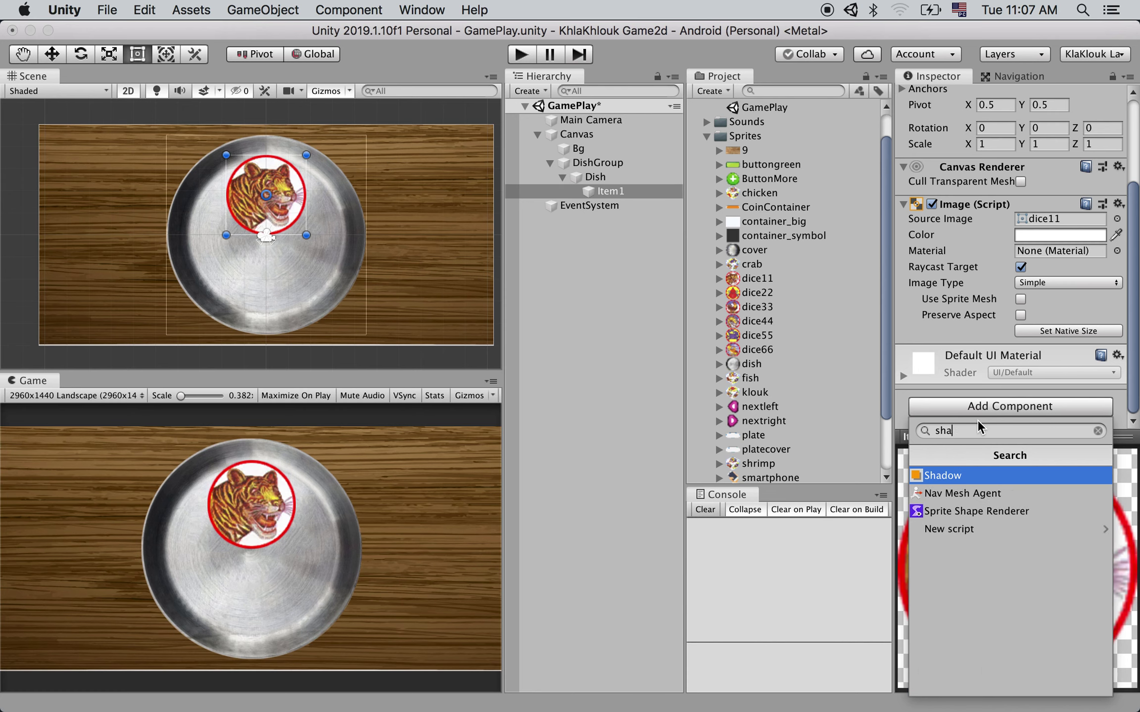
key("Return")
scroll(995, 386, "down", 2)
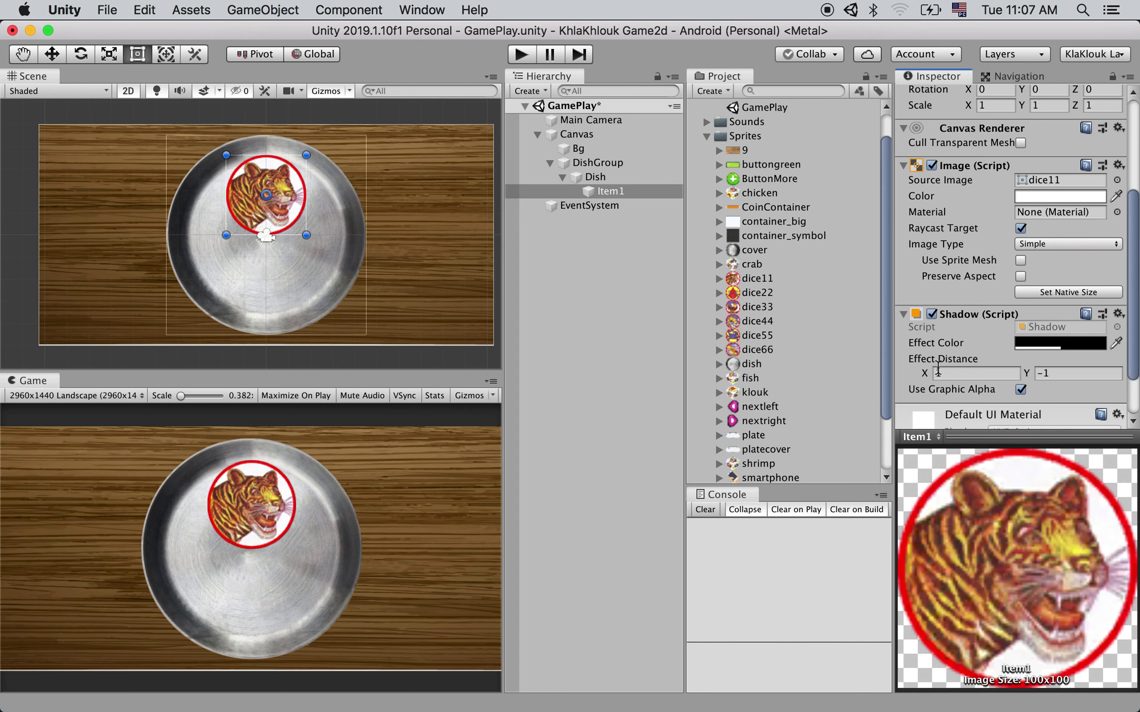
left_click(1082, 377)
key("BackSpace")
type("7")
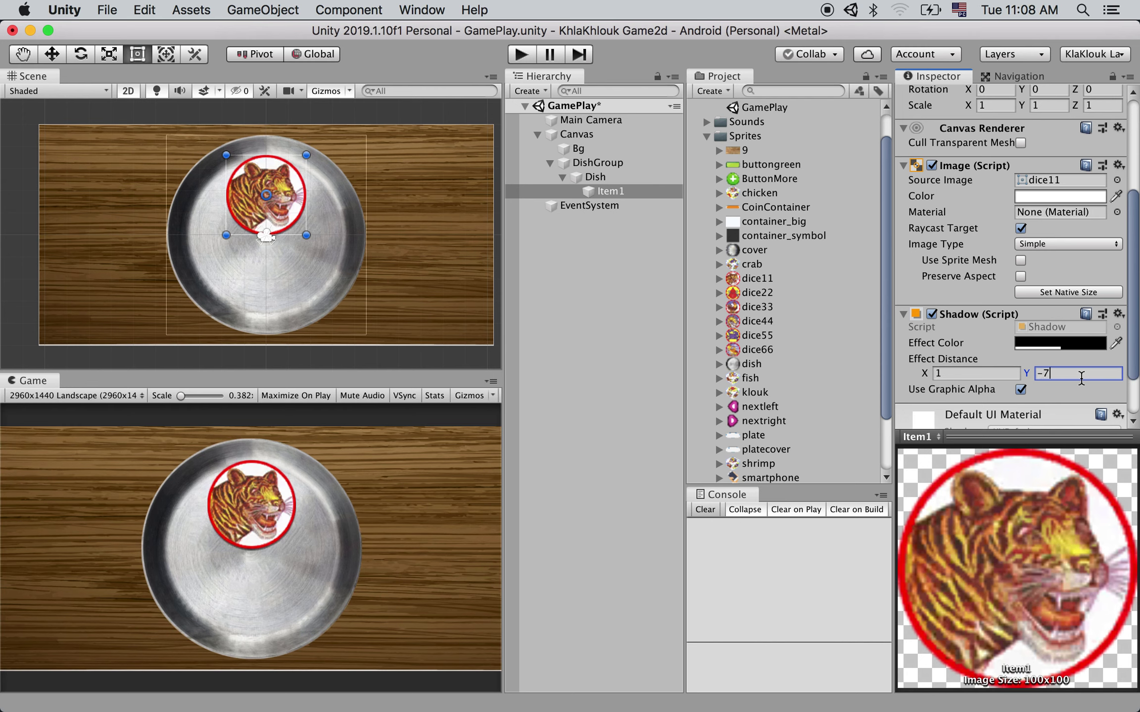
left_click(983, 374)
type("5")
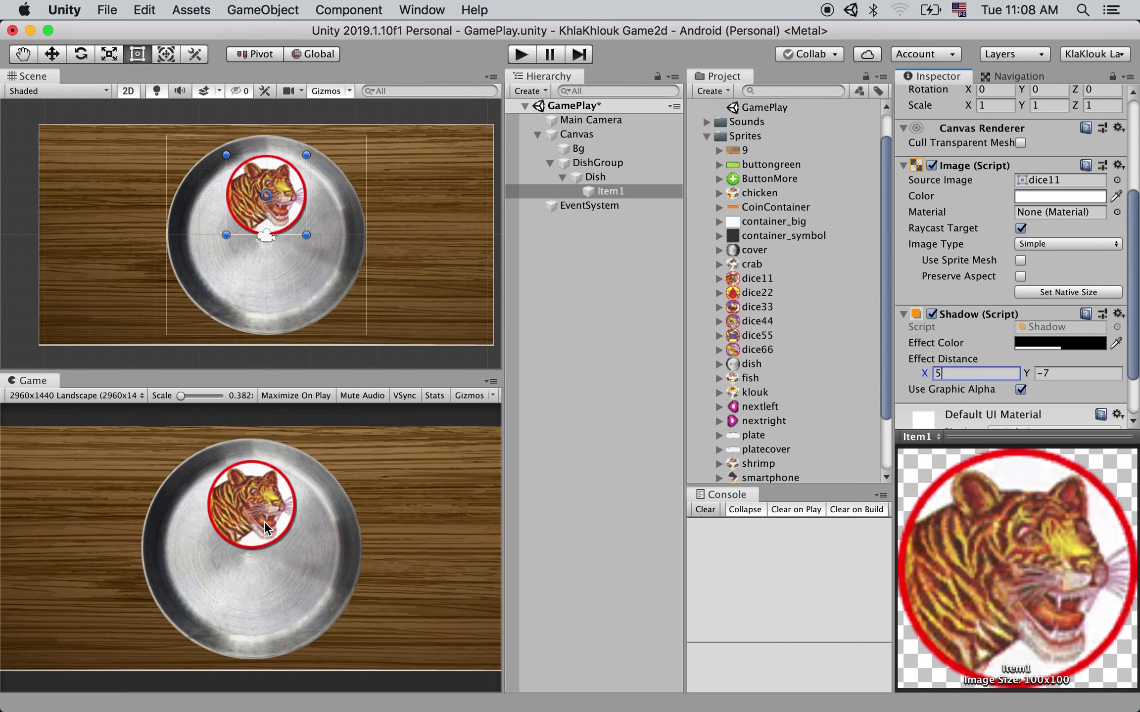
left_click(283, 530)
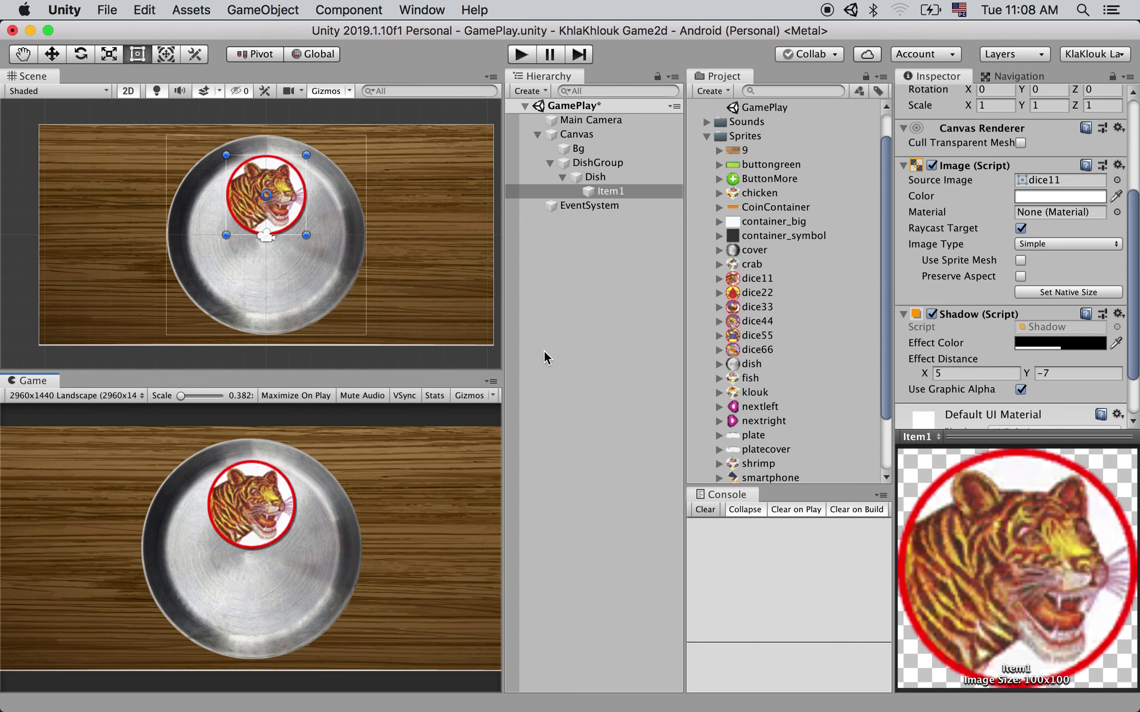
left_click(601, 177)
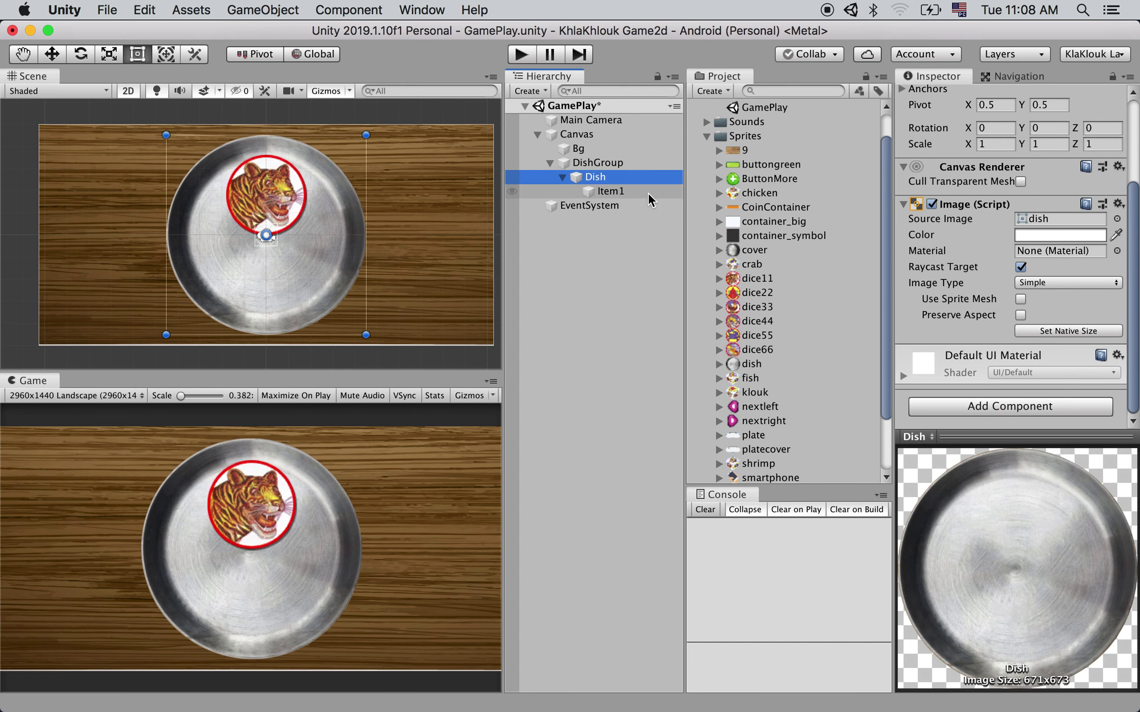
Duplicate Item1 with Cmd+D to create the copy Item1 (1).
left_click(633, 193)
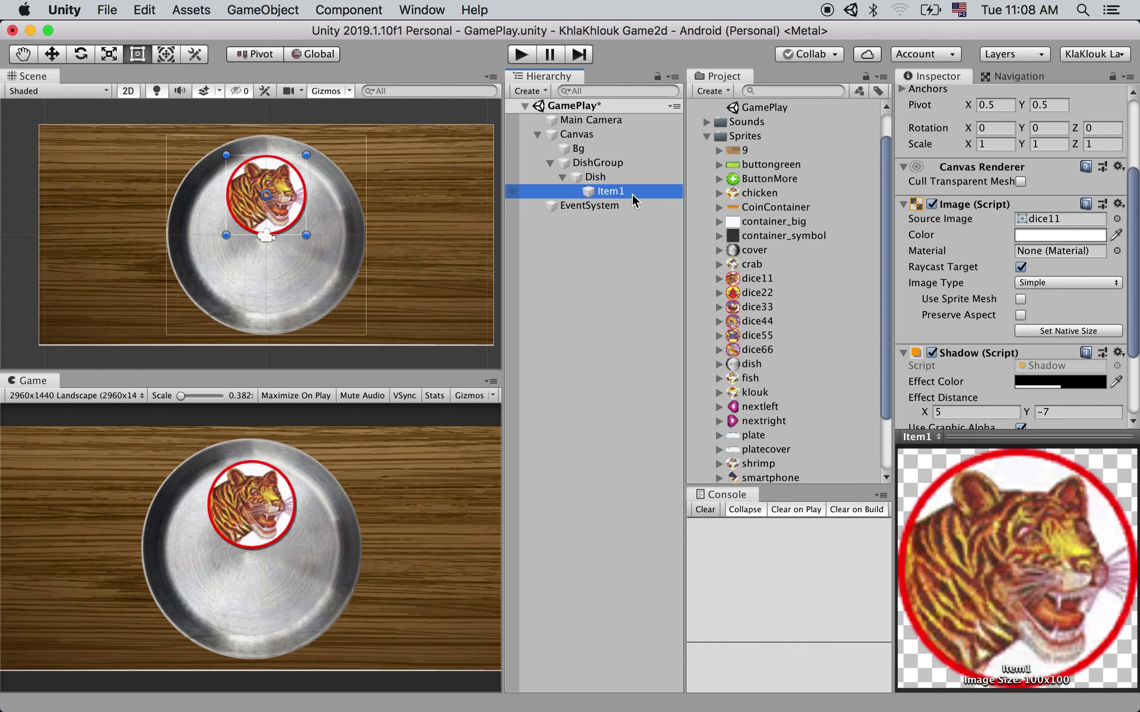
left_click(625, 180)
left_click(624, 191)
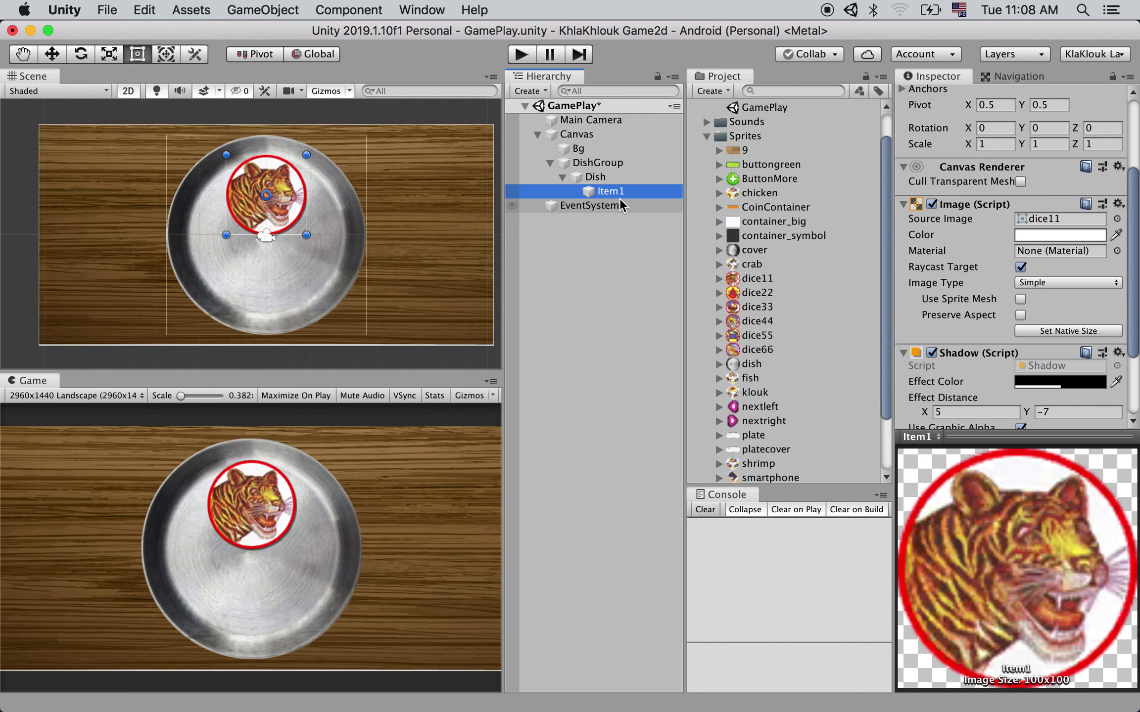
left_click(619, 179)
left_click(614, 193)
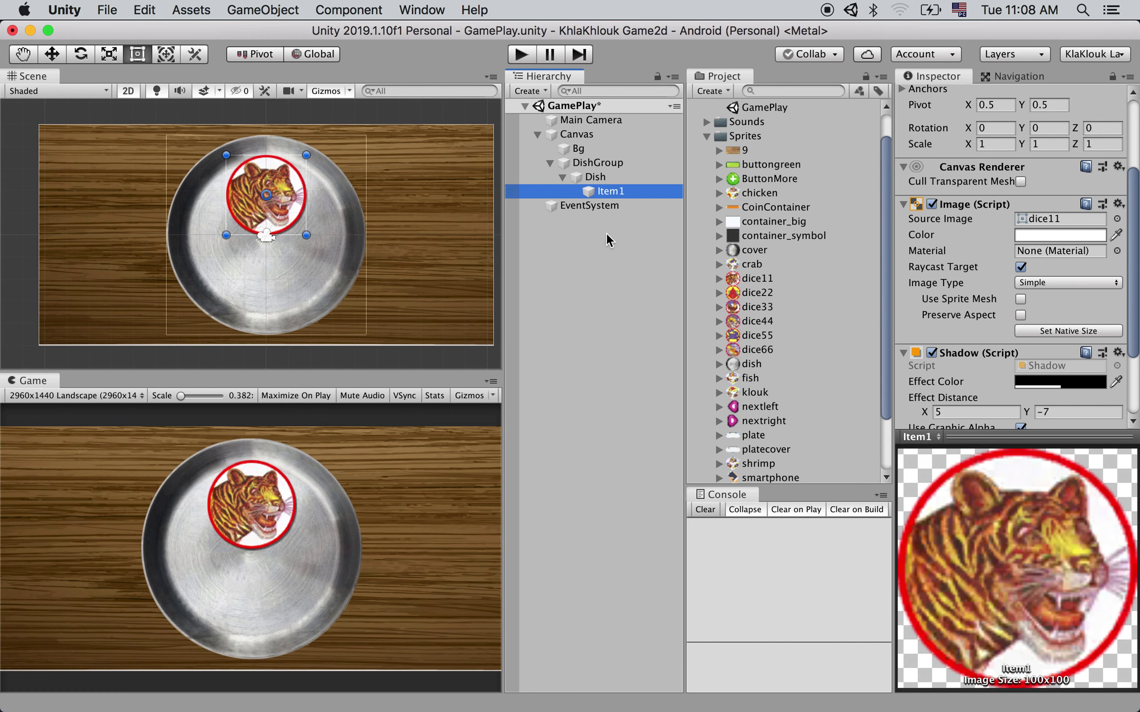
key("cmd+d")
key("super+d")
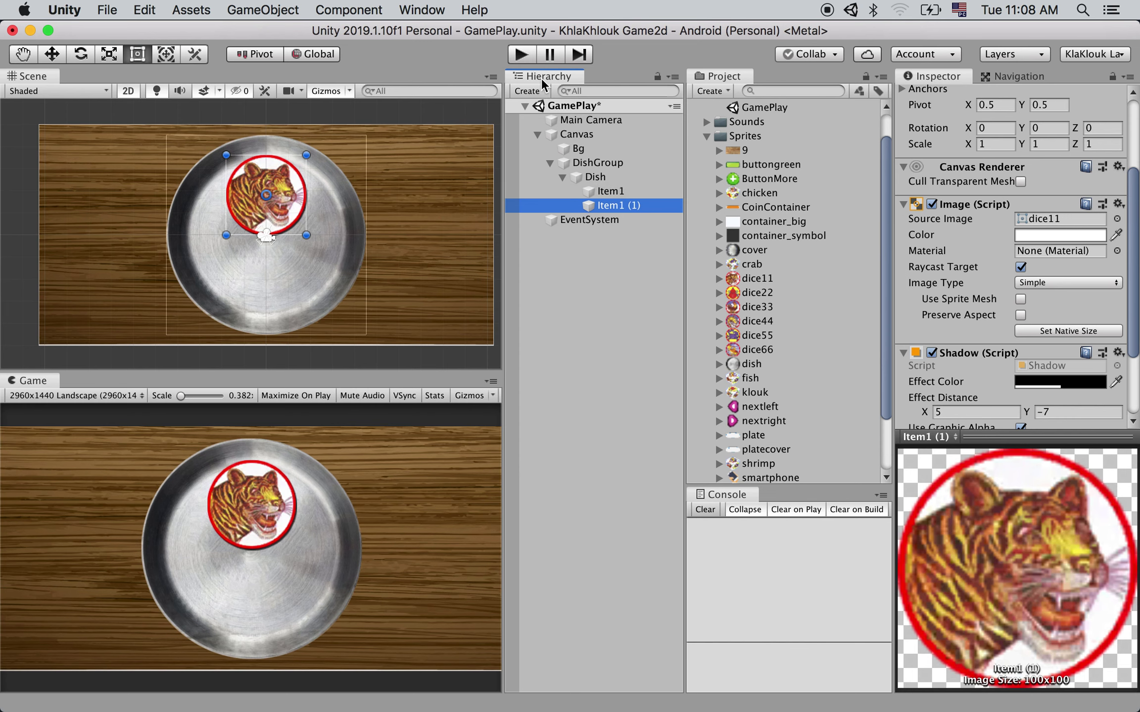
left_click(612, 192)
left_click(609, 207)
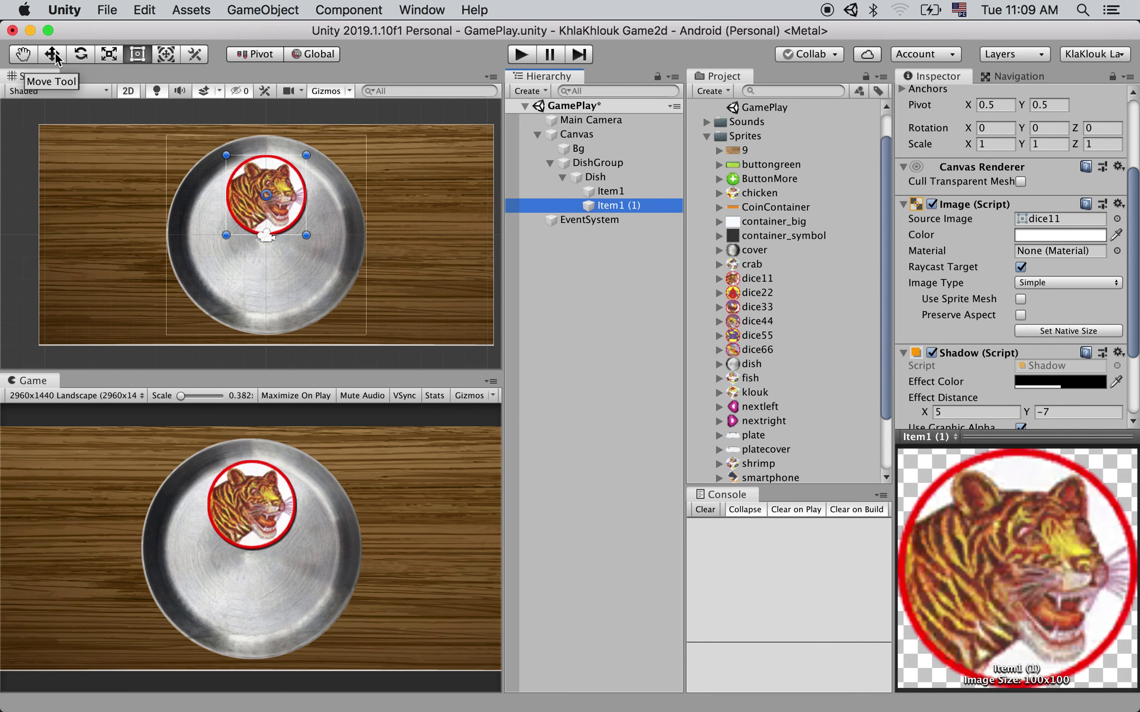
Using the Move tool, drag the copy Item1 (1) down to the dish's lower-left.
left_click_drag(286, 187, 302, 205)
key("super+z")
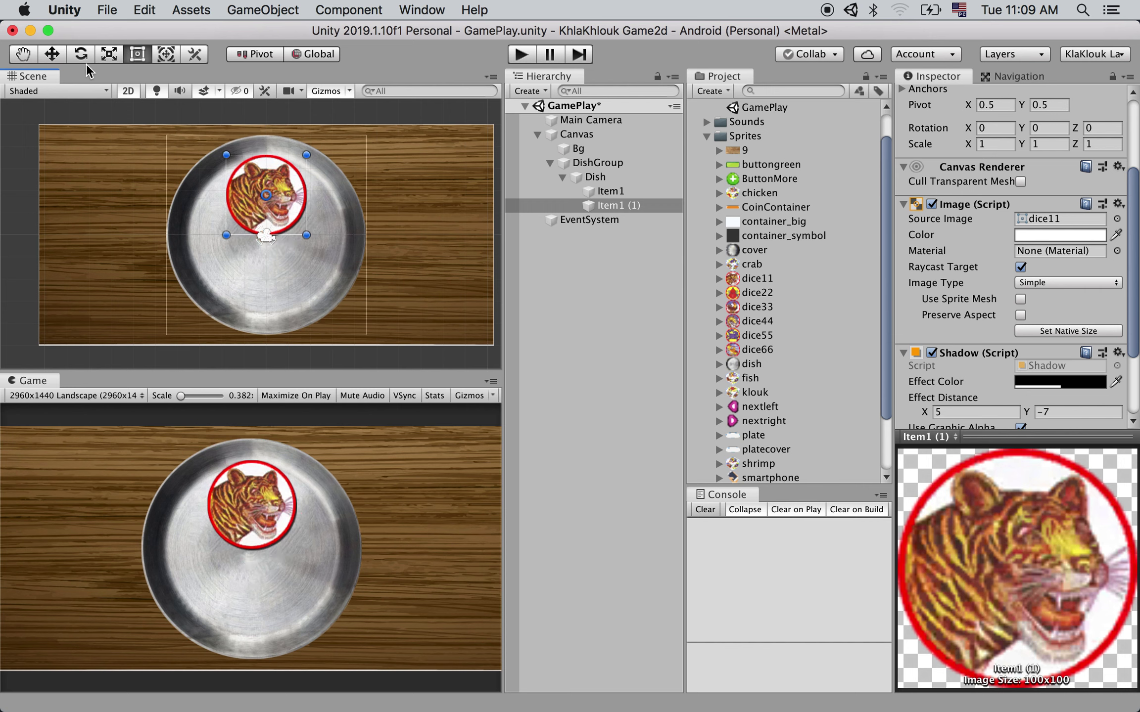
left_click(52, 55)
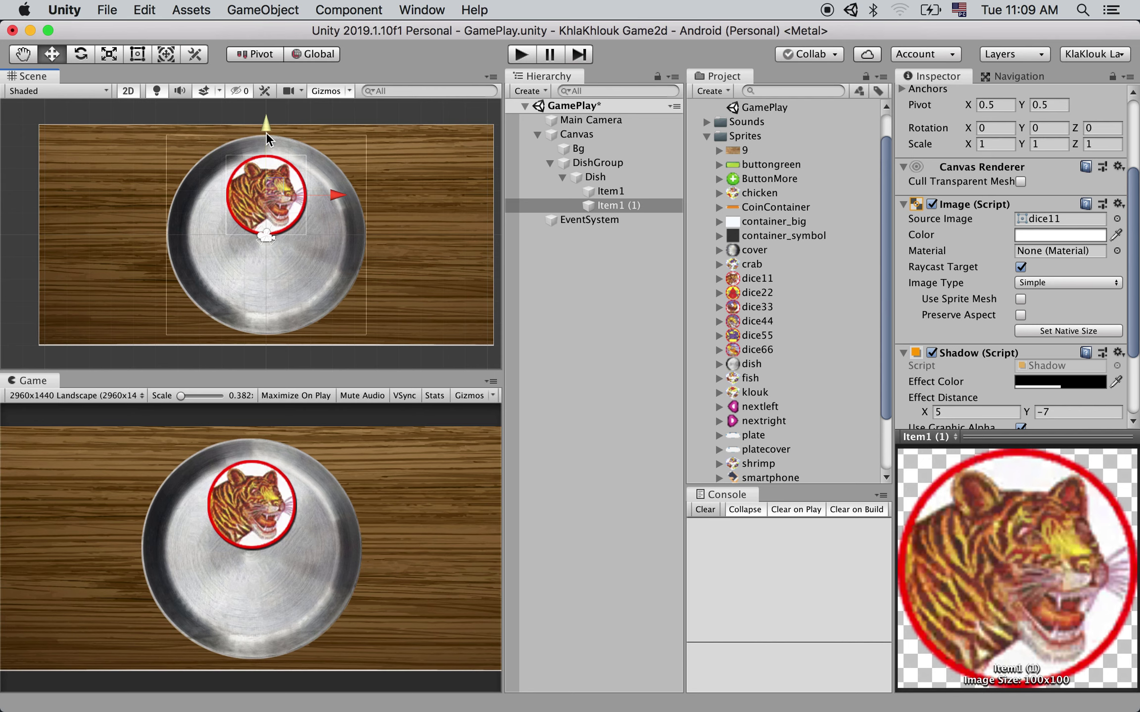
left_click_drag(265, 124, 261, 216)
left_click_drag(339, 289, 307, 285)
left_click_drag(244, 227, 245, 215)
left_click_drag(306, 272, 244, 260)
Raise Item1 slightly to Pos Y 204 and fine-tune the lower copy's position.
left_click(273, 199)
left_click_drag(277, 191, 275, 184)
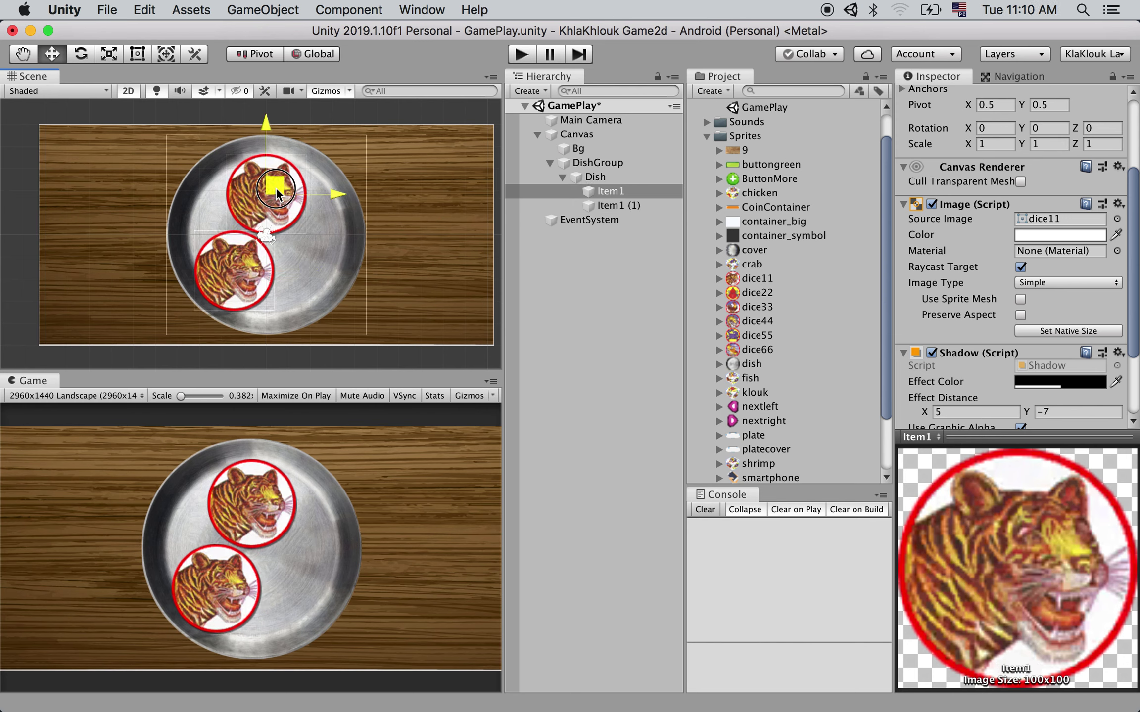
left_click(252, 261)
left_click_drag(244, 263, 301, 267)
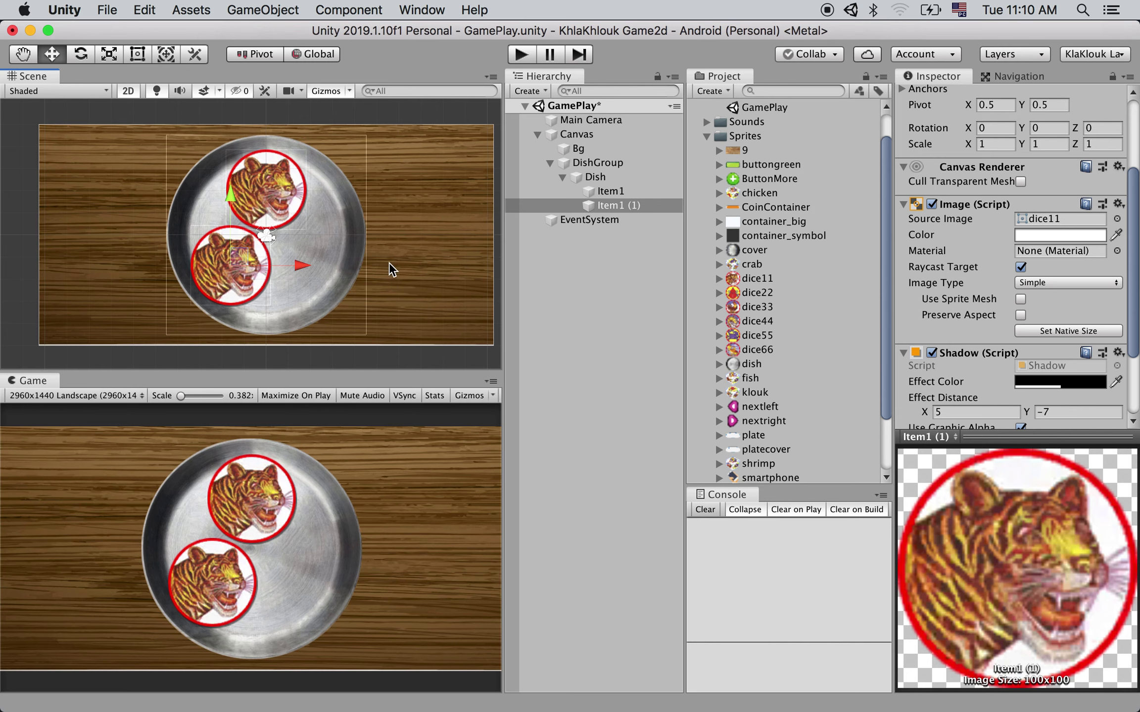
left_click(531, 254)
left_click(620, 191)
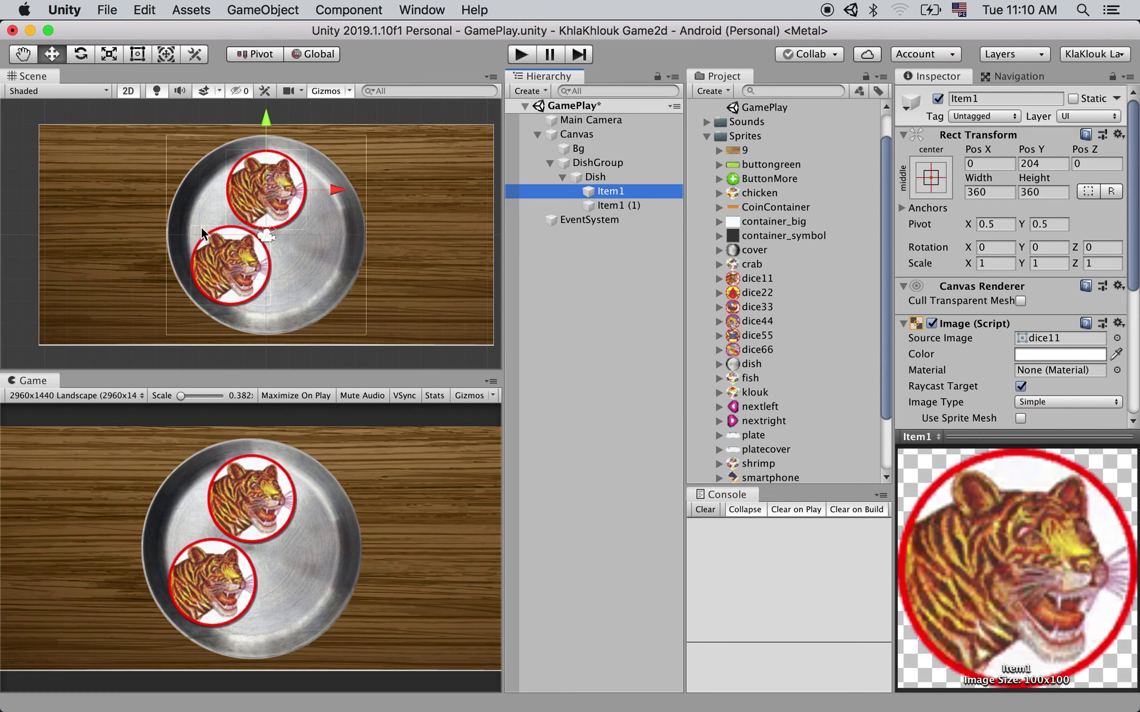
Swap Item1 (1)'s sprite to the dice22 gourd and rename it Item2.
left_click(614, 205)
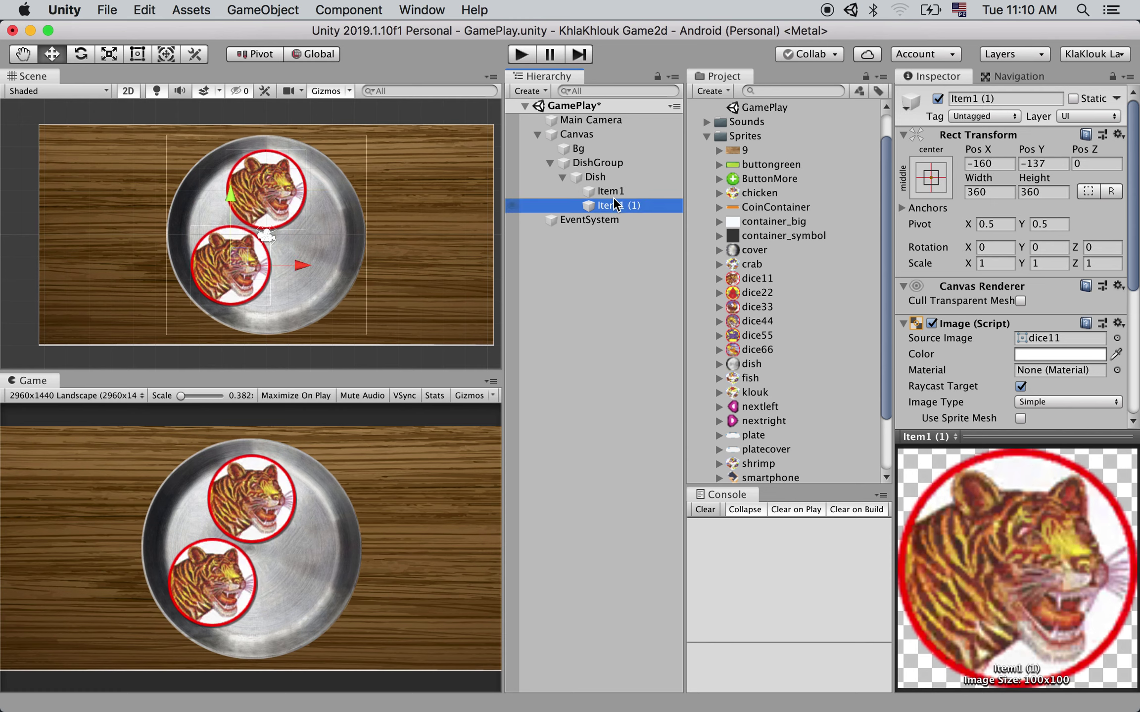
left_click_drag(734, 298, 1044, 339)
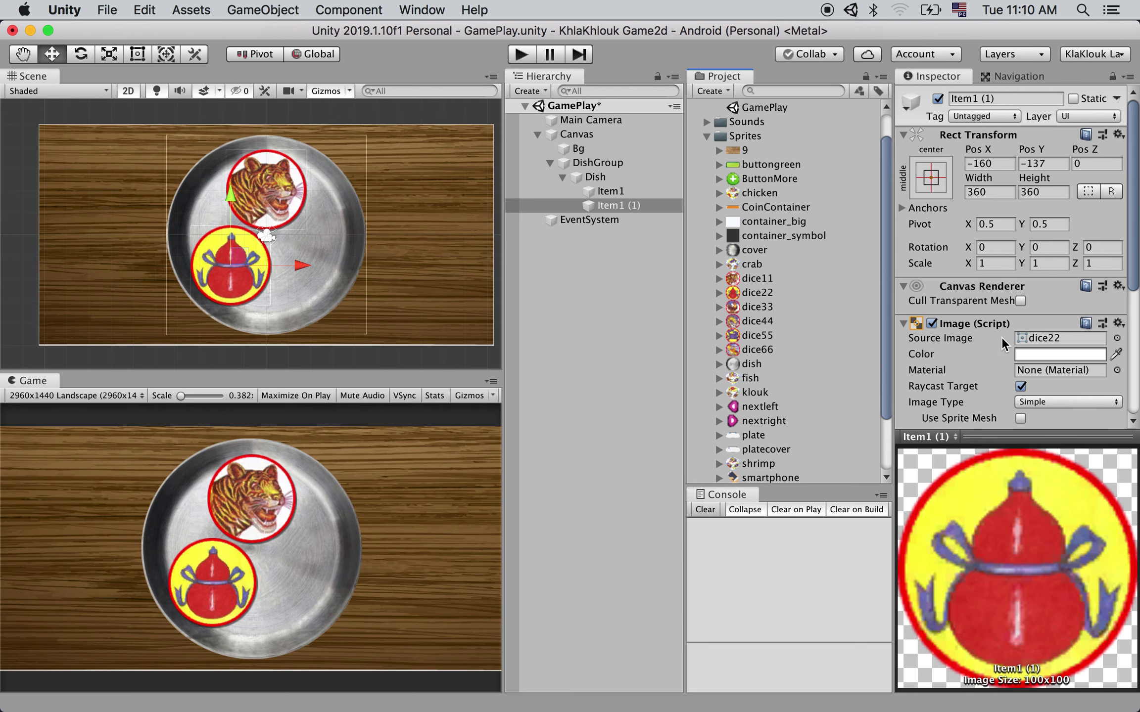
left_click(536, 247)
left_click(635, 192)
left_click(629, 206)
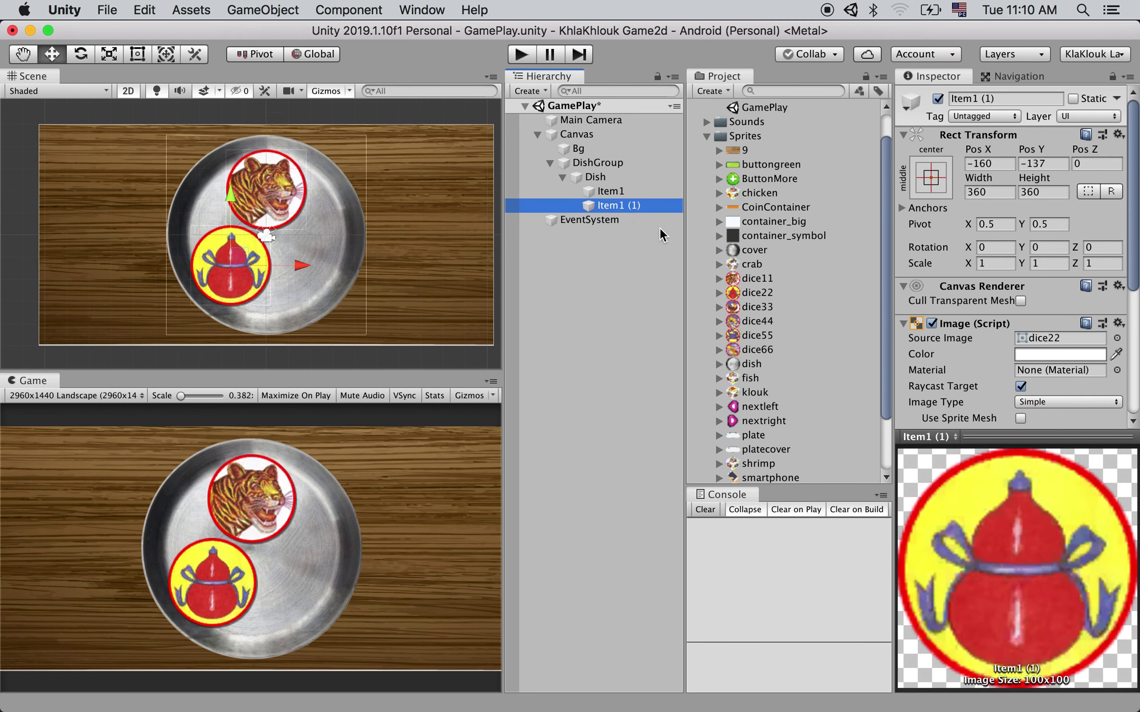
key("Return")
key("BackSpace")
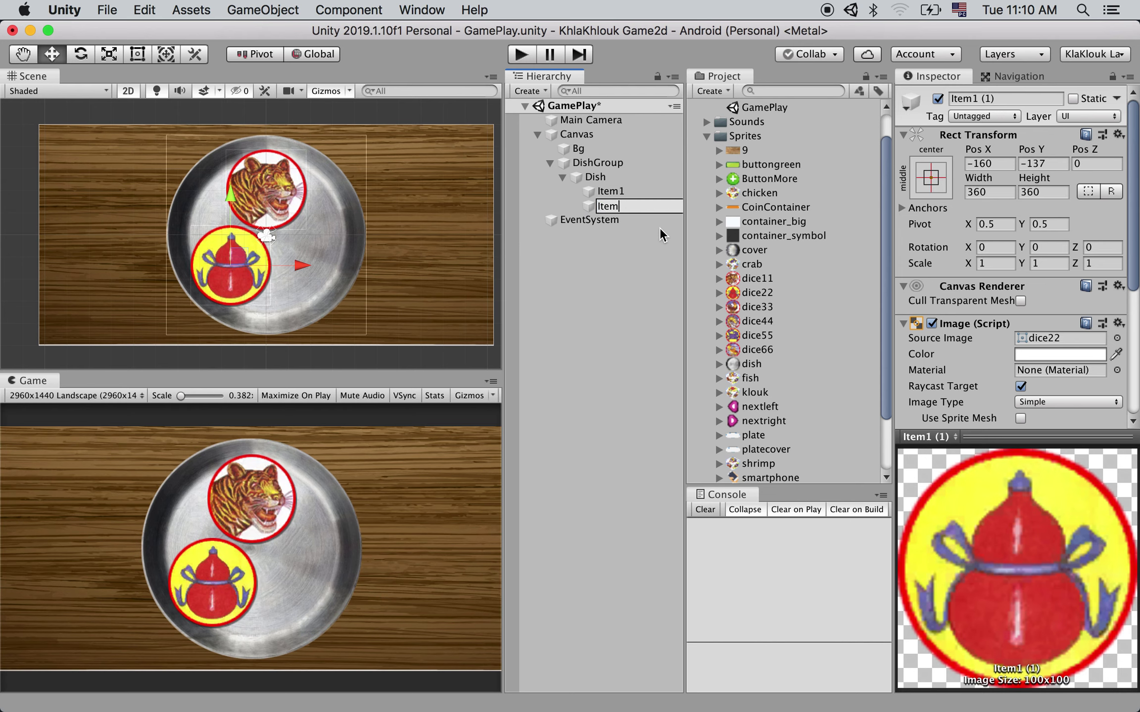
type("2")
key("Return")
Duplicate Item2 and move the copy to the dish's lower-right.
left_click(621, 197)
left_click(622, 203)
key("super+d")
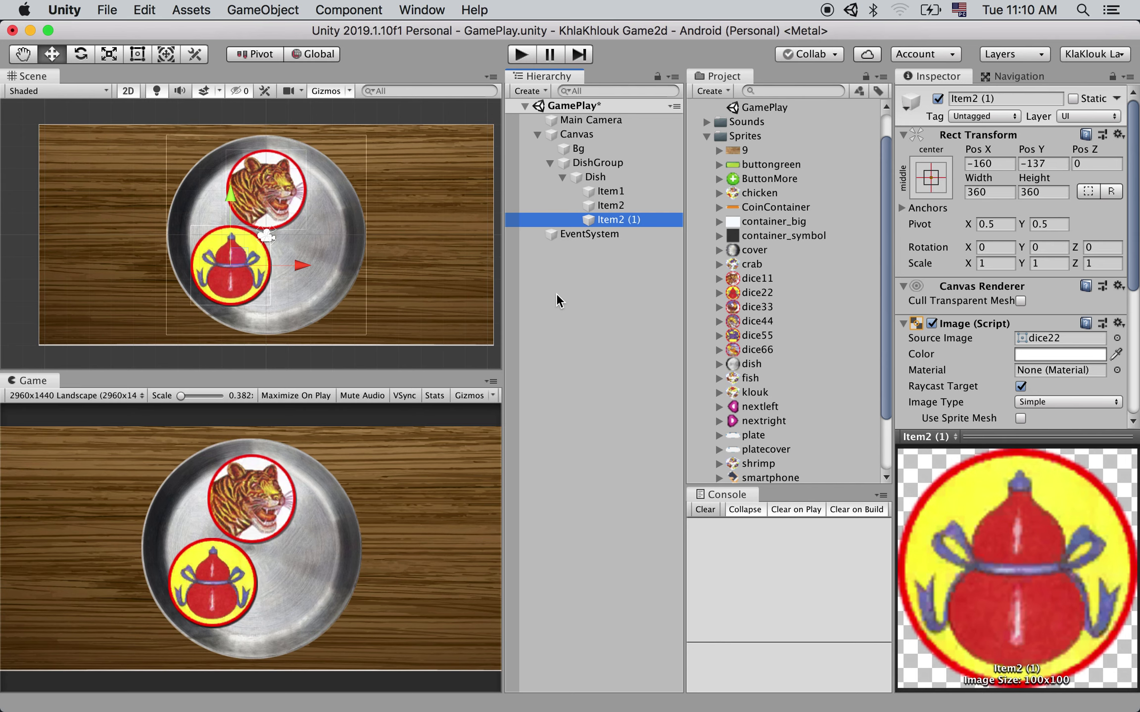
left_click_drag(301, 266, 380, 267)
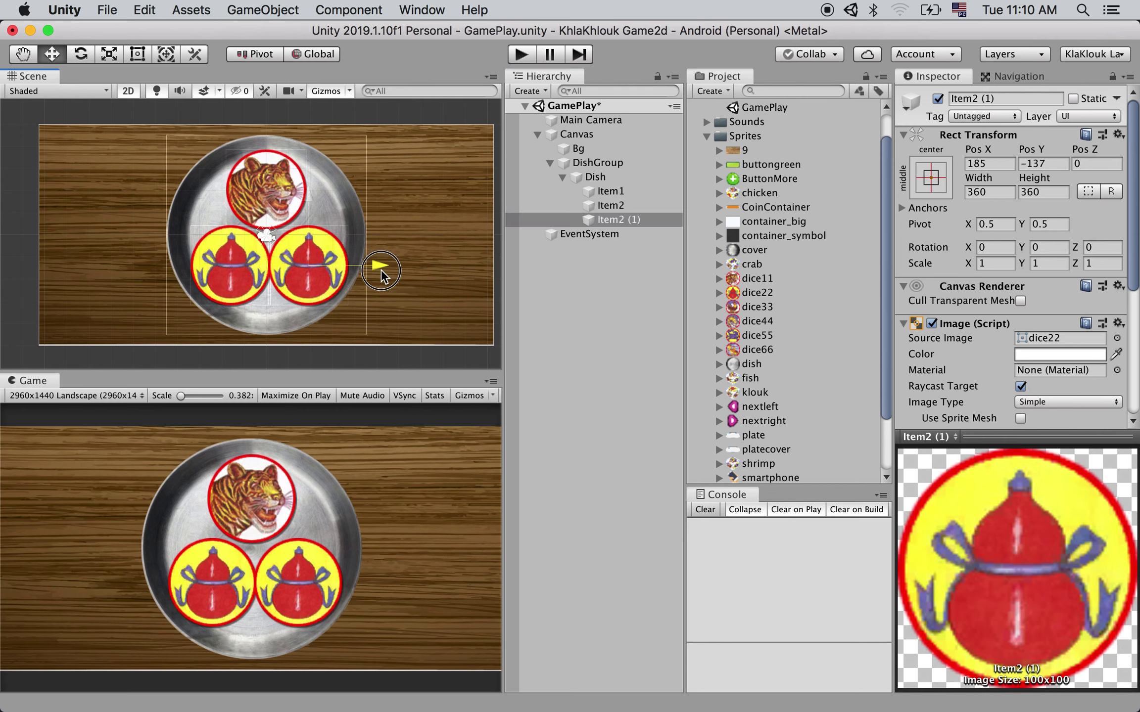
left_click_drag(313, 205, 313, 196)
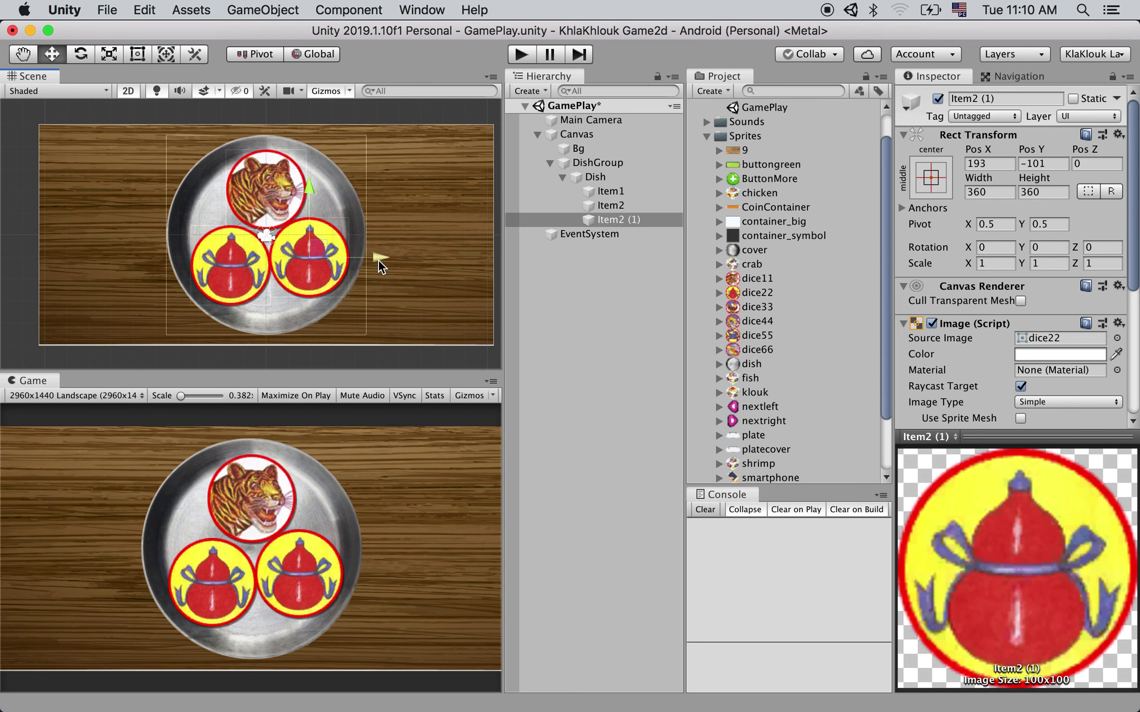
left_click_drag(378, 259, 381, 257)
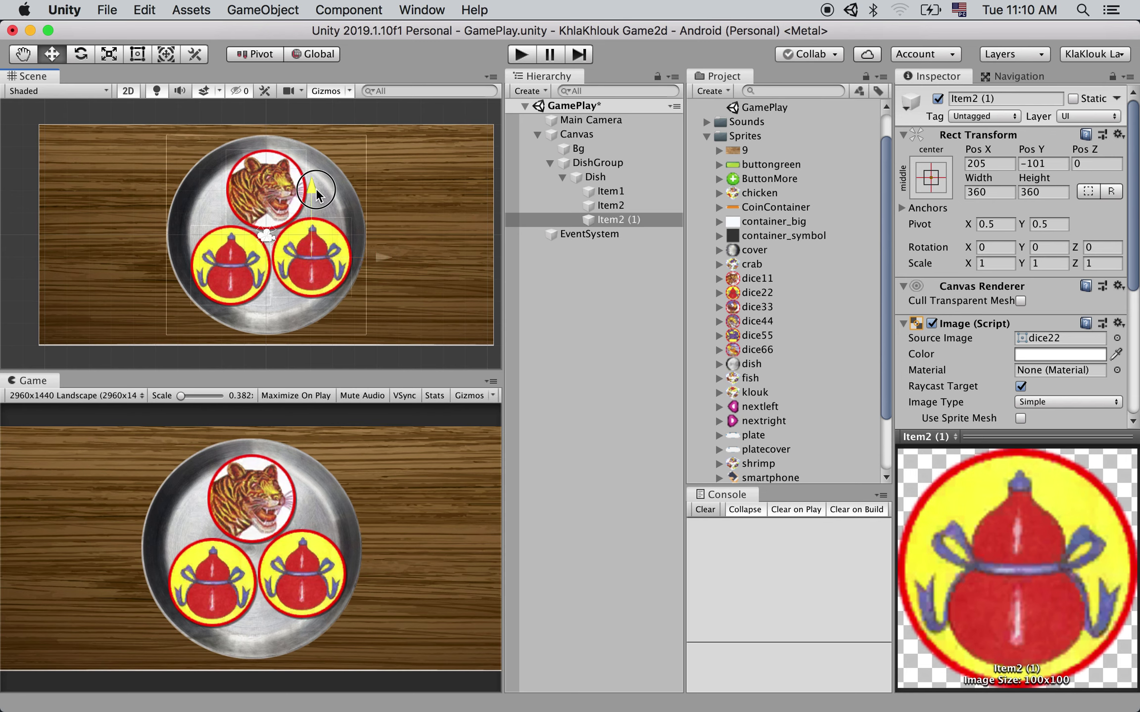
left_click_drag(317, 196, 317, 194)
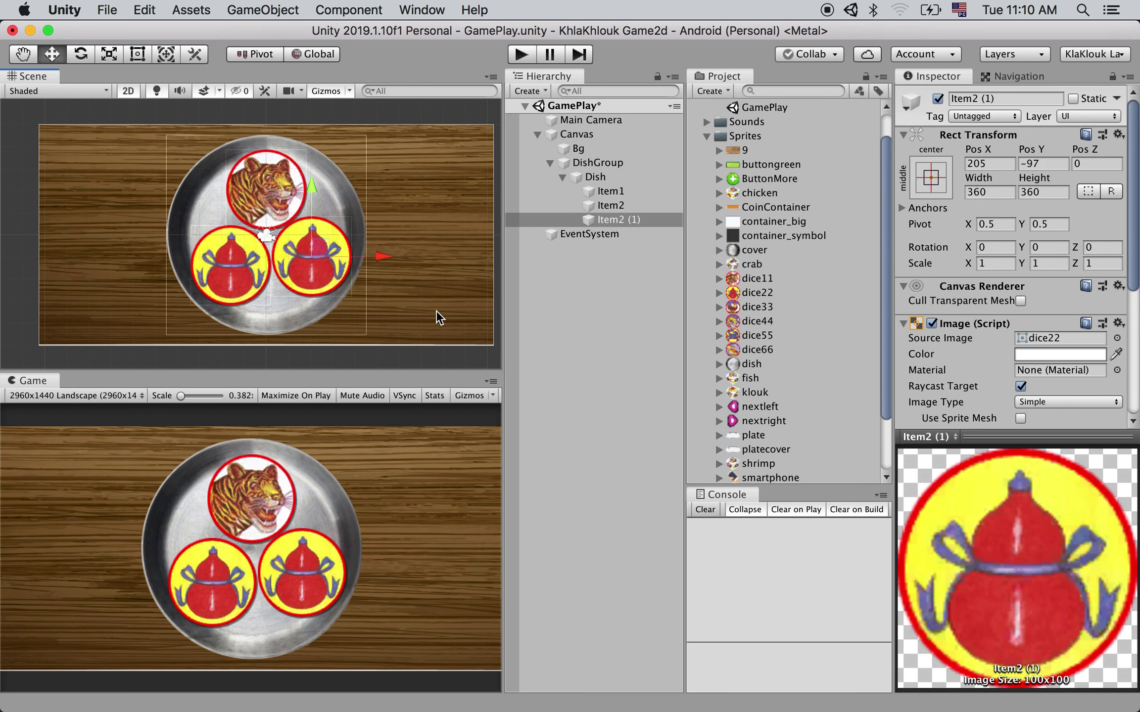
Nudge the lower-left gourd Item2 slightly left and up.
left_click(234, 271)
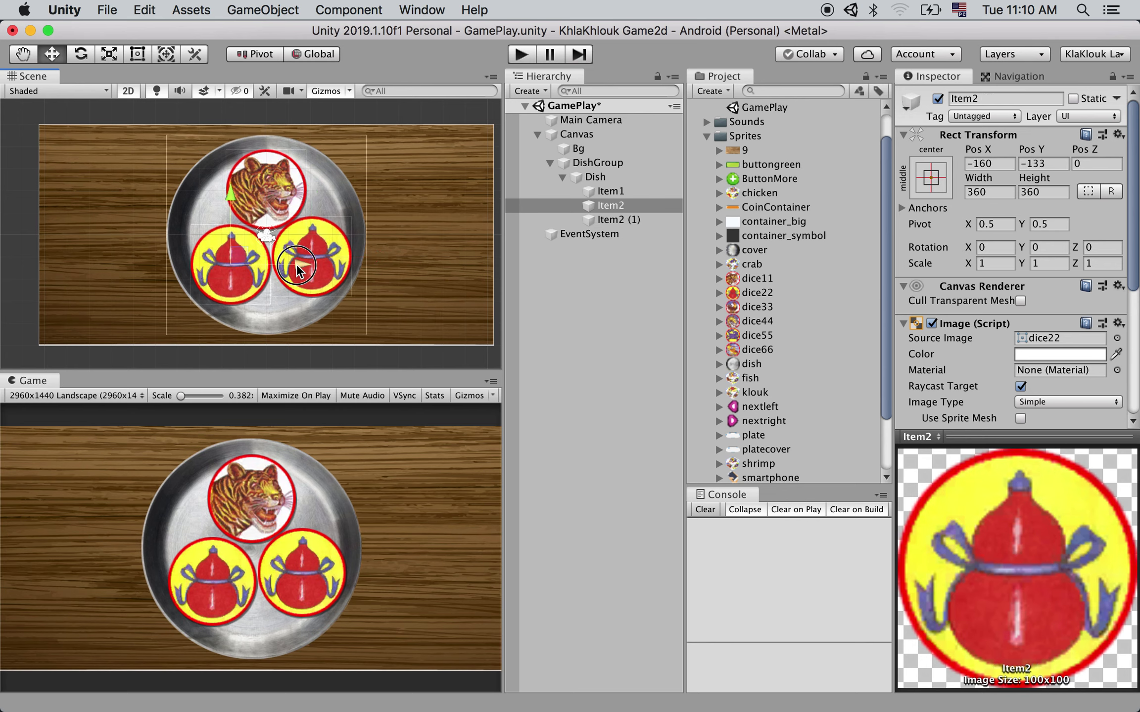
left_click_drag(230, 202, 226, 199)
left_click(227, 199)
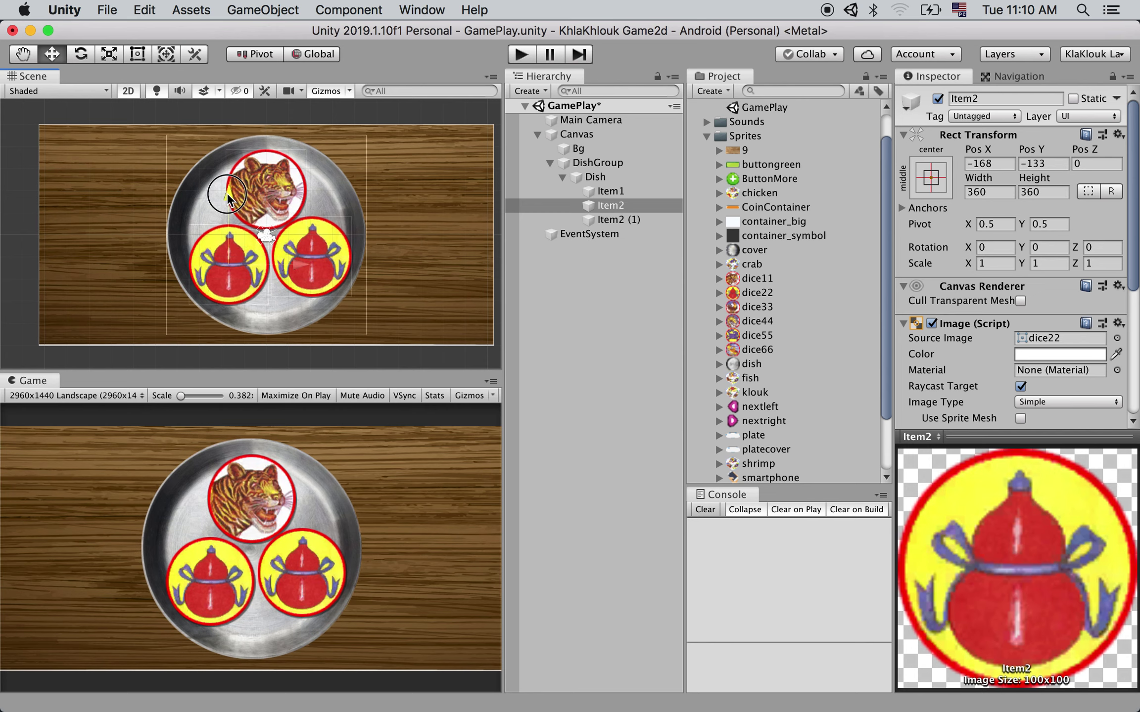
left_click_drag(227, 199, 227, 196)
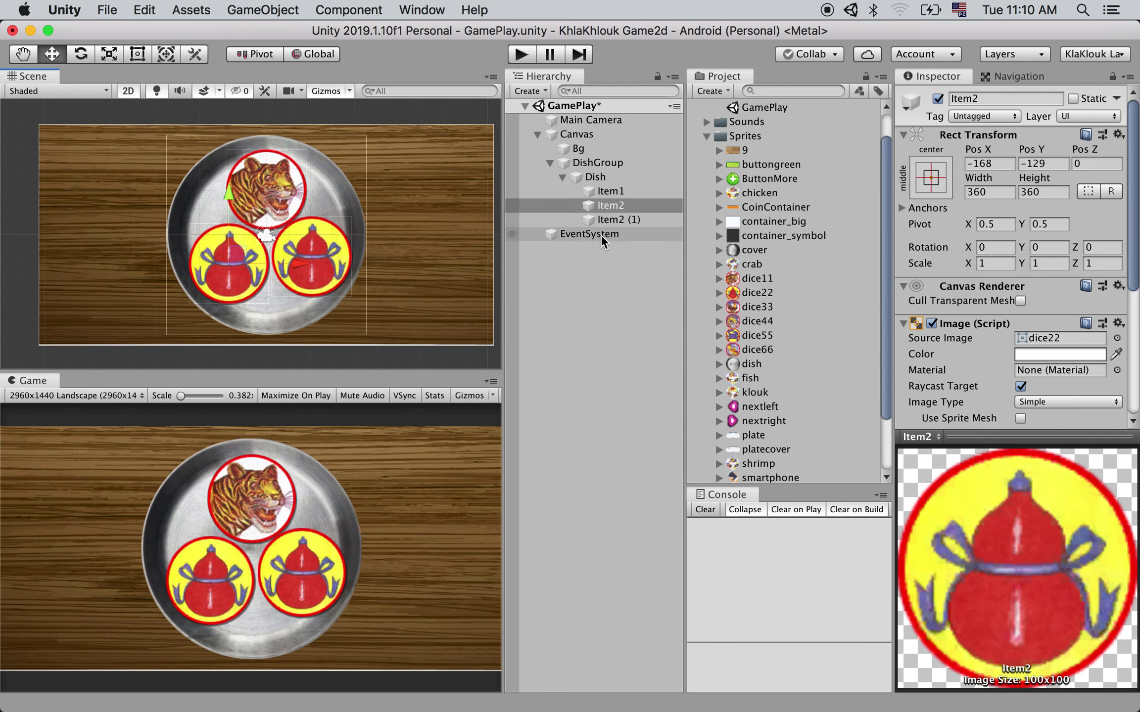
left_click_drag(613, 219, 744, 230)
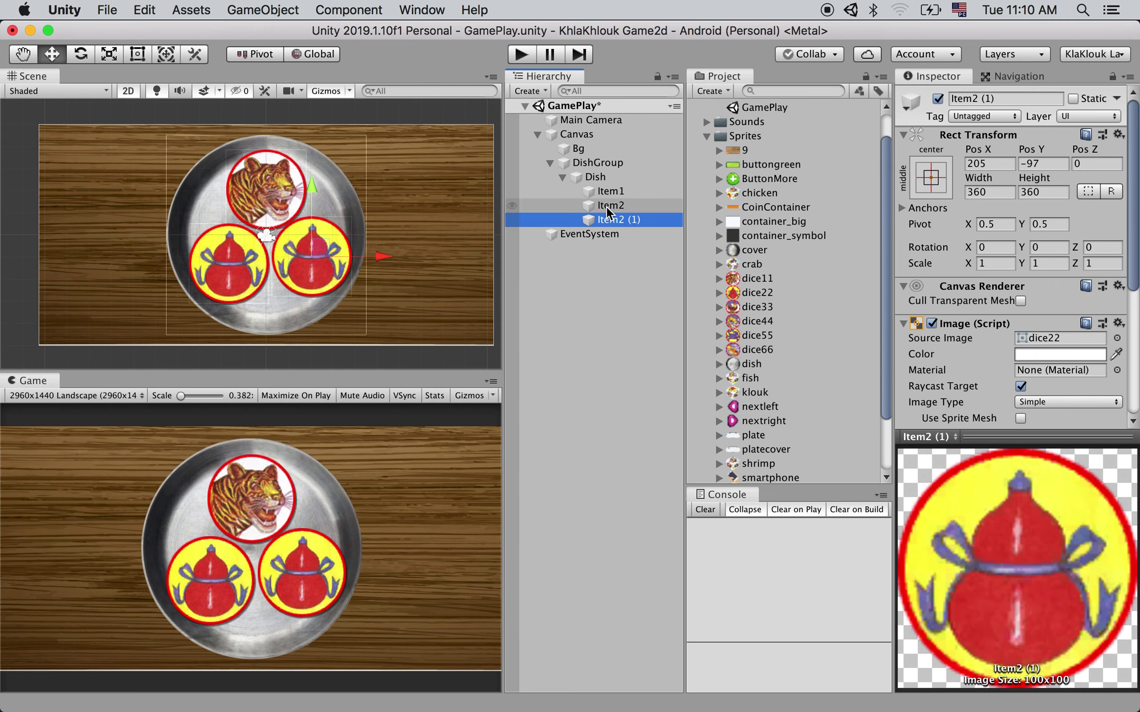
Rename the lower-right gourd Item2 (1) to Item3.
left_click(621, 205)
left_click(621, 190)
left_click(458, 300)
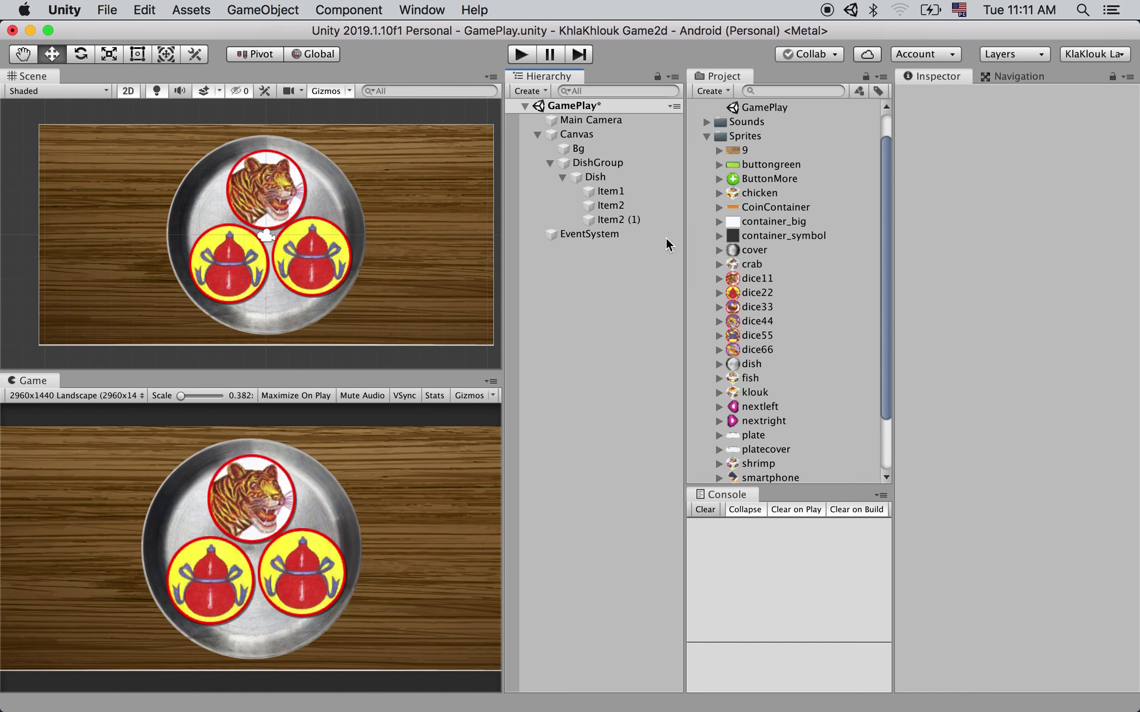
left_click(636, 206)
left_click(623, 220)
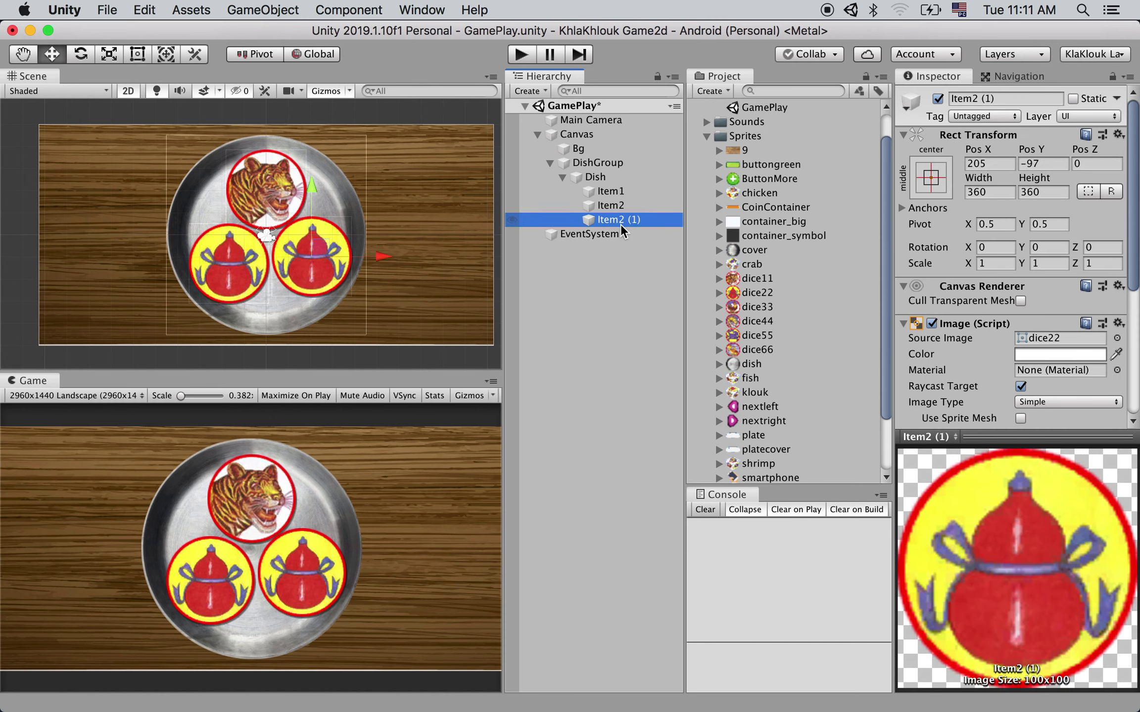
left_click(614, 223)
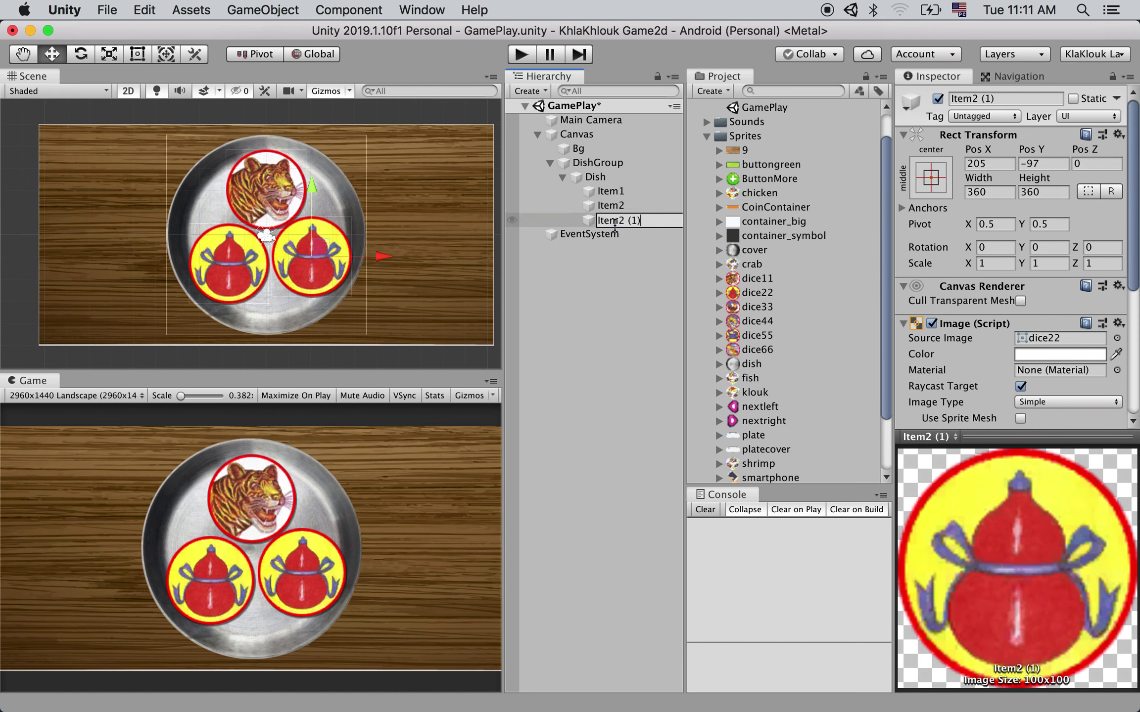
type("3")
key("Return")
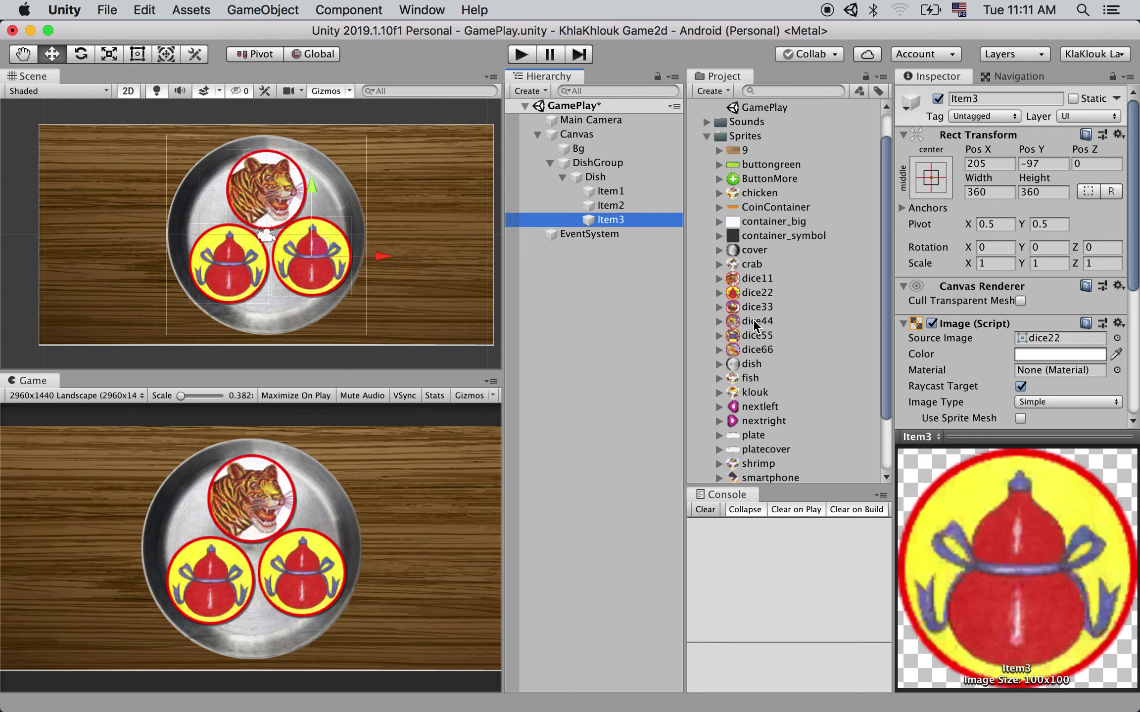
Give Item3 the dice33 rooster sprite, then collapse Dish and select DishGroup.
left_click_drag(740, 306, 1047, 342)
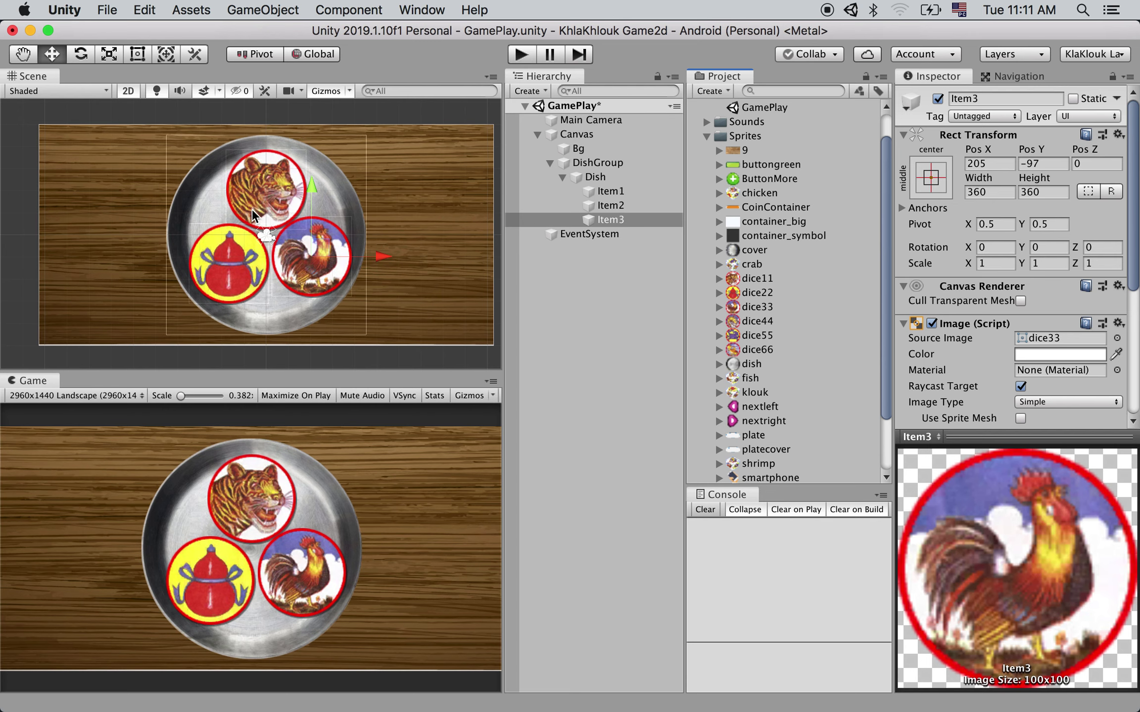
left_click(562, 177)
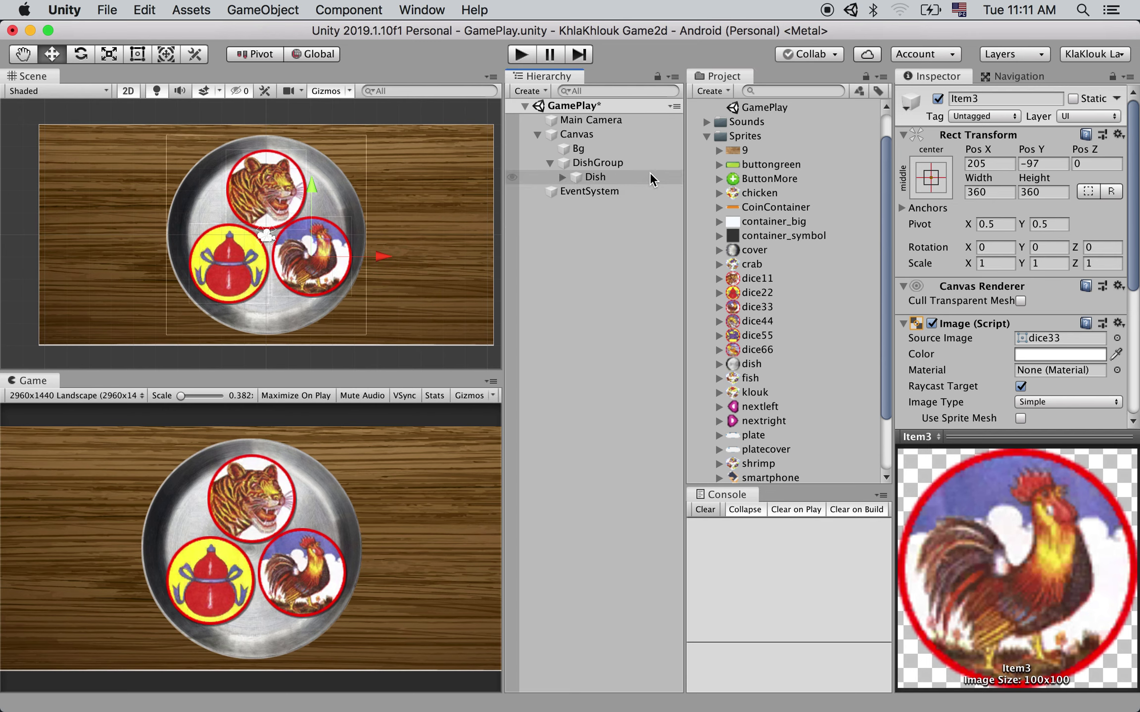
left_click(630, 165)
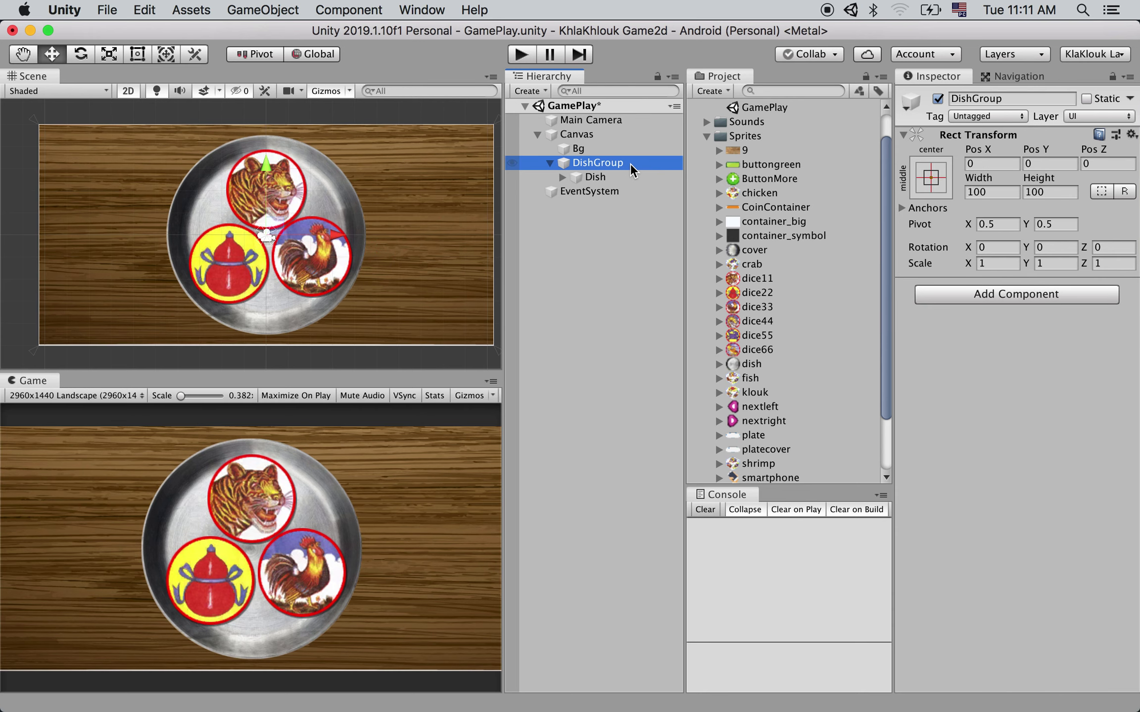
left_click(563, 177)
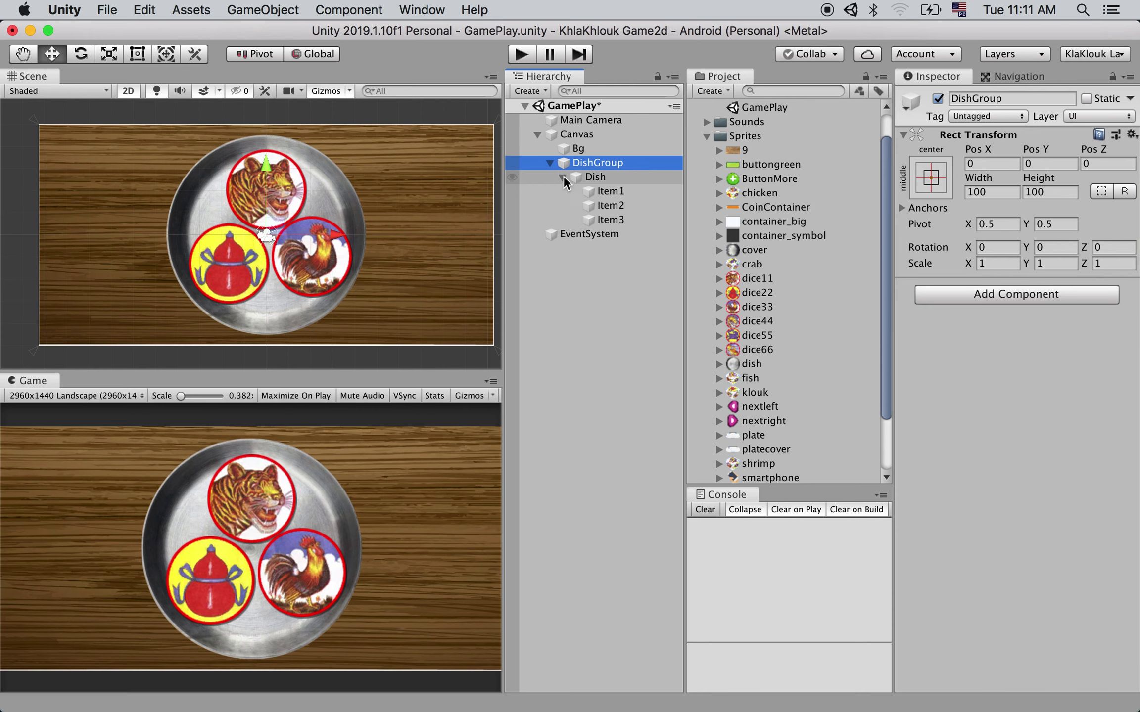
left_click(609, 178)
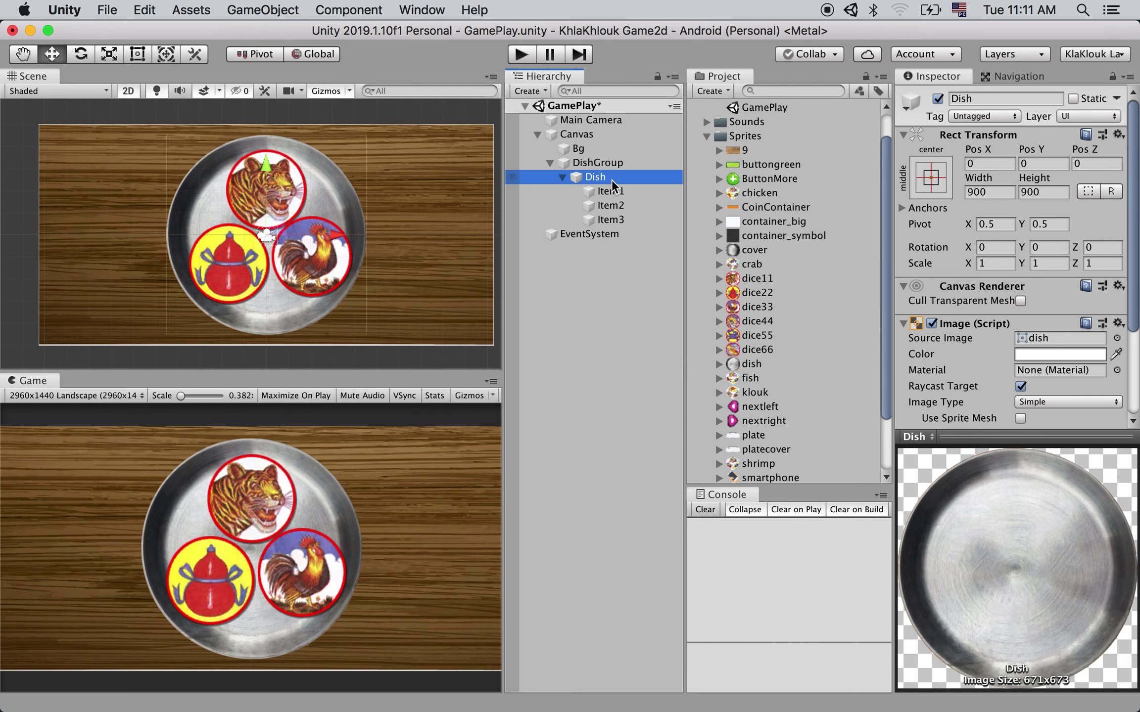
left_click(612, 191)
left_click(609, 205)
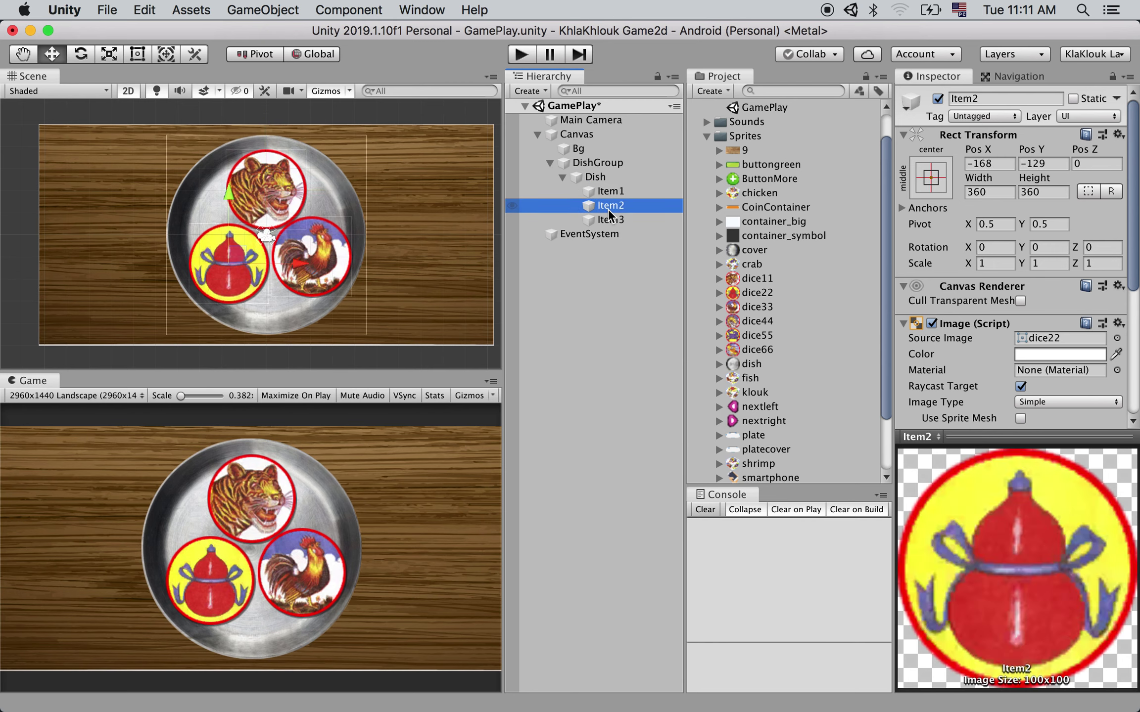
left_click(606, 218)
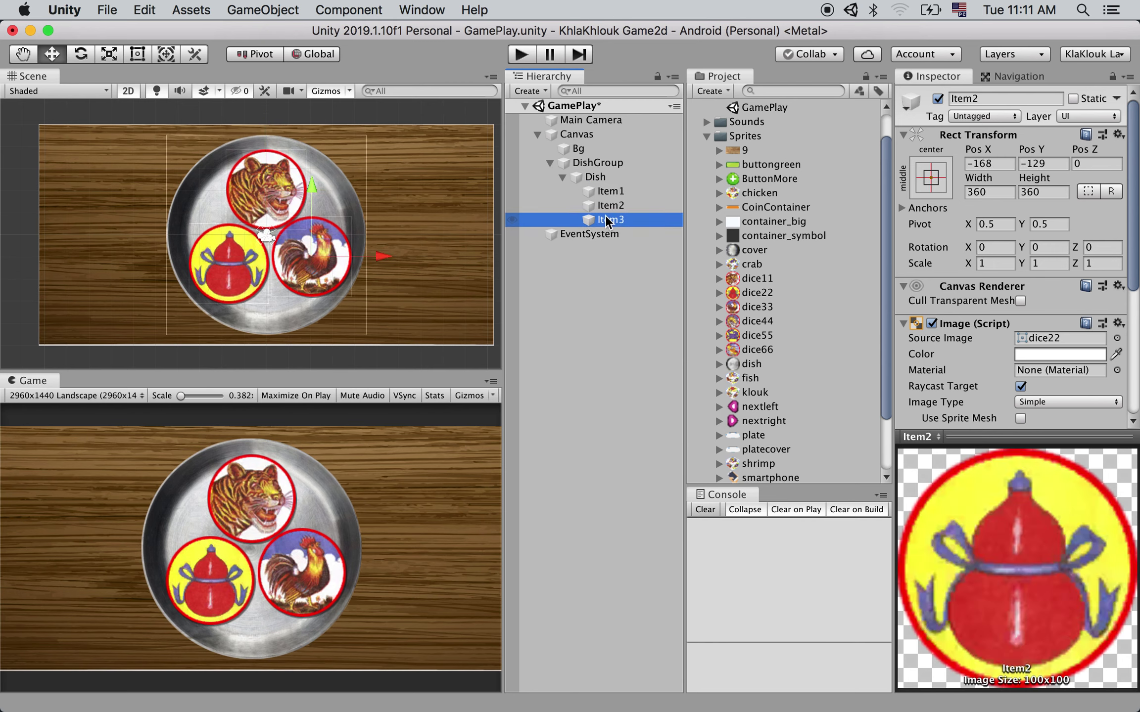
left_click(563, 179)
left_click(603, 162)
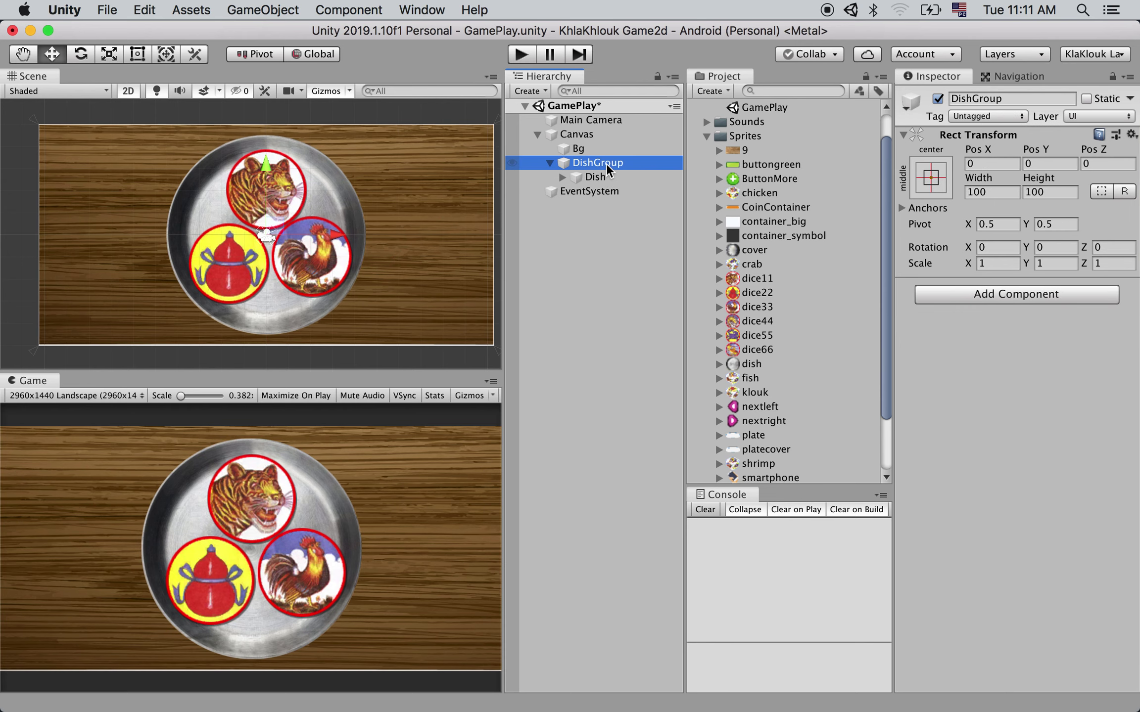
Add a UI Image under DishGroup using the metal bowl cover sprite.
right_click(606, 163)
mouse_move(742, 340)
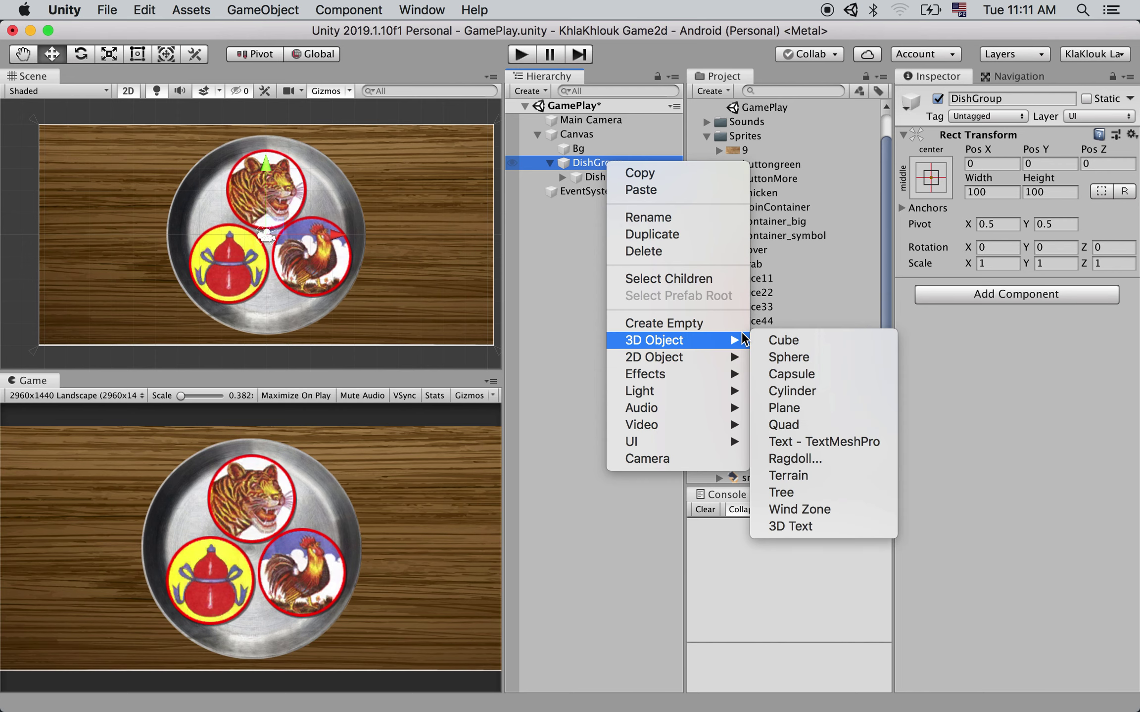
mouse_move(715, 442)
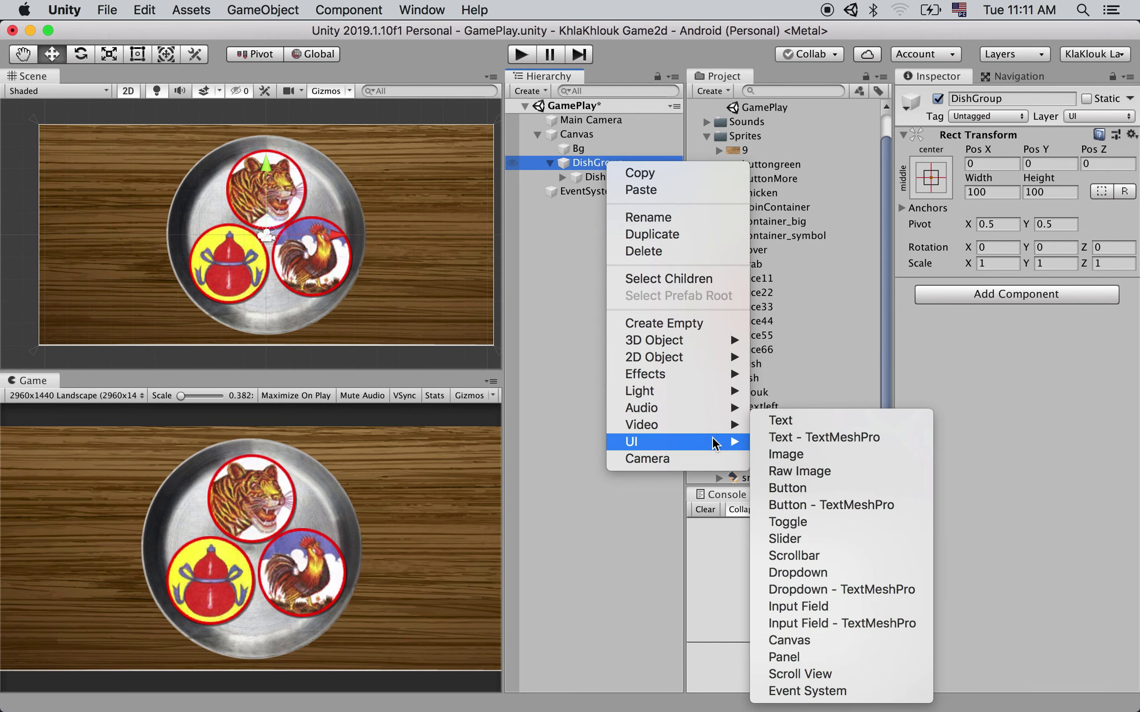
left_click(784, 455)
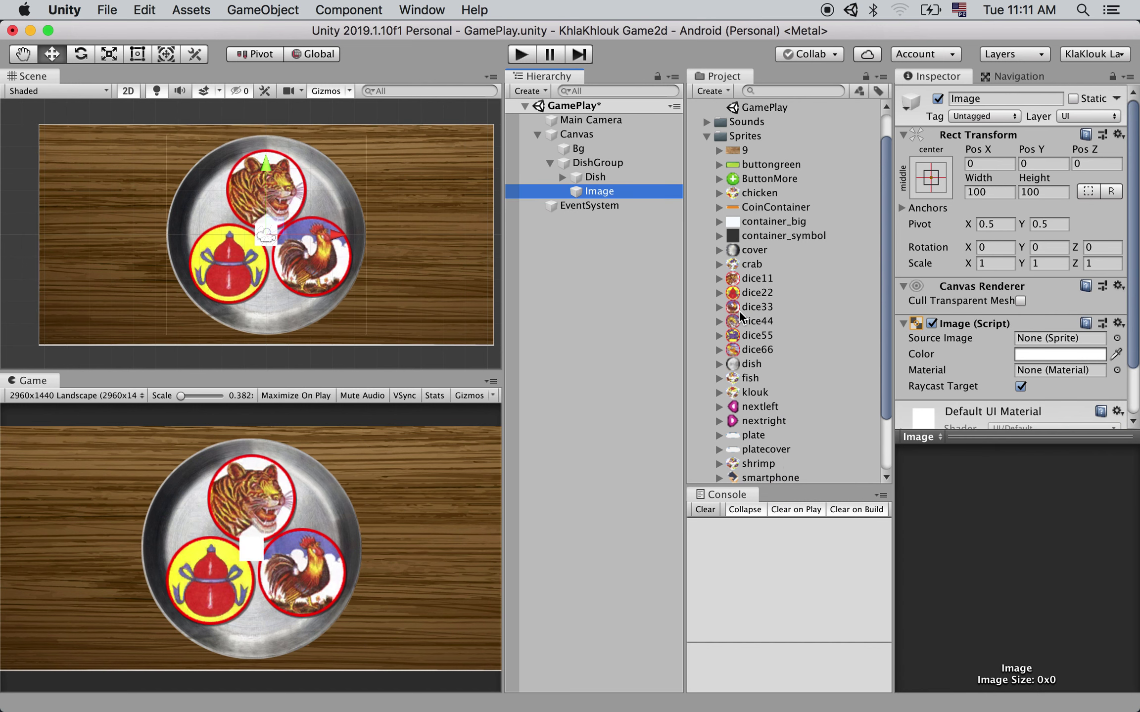
scroll(991, 346, "down", 2)
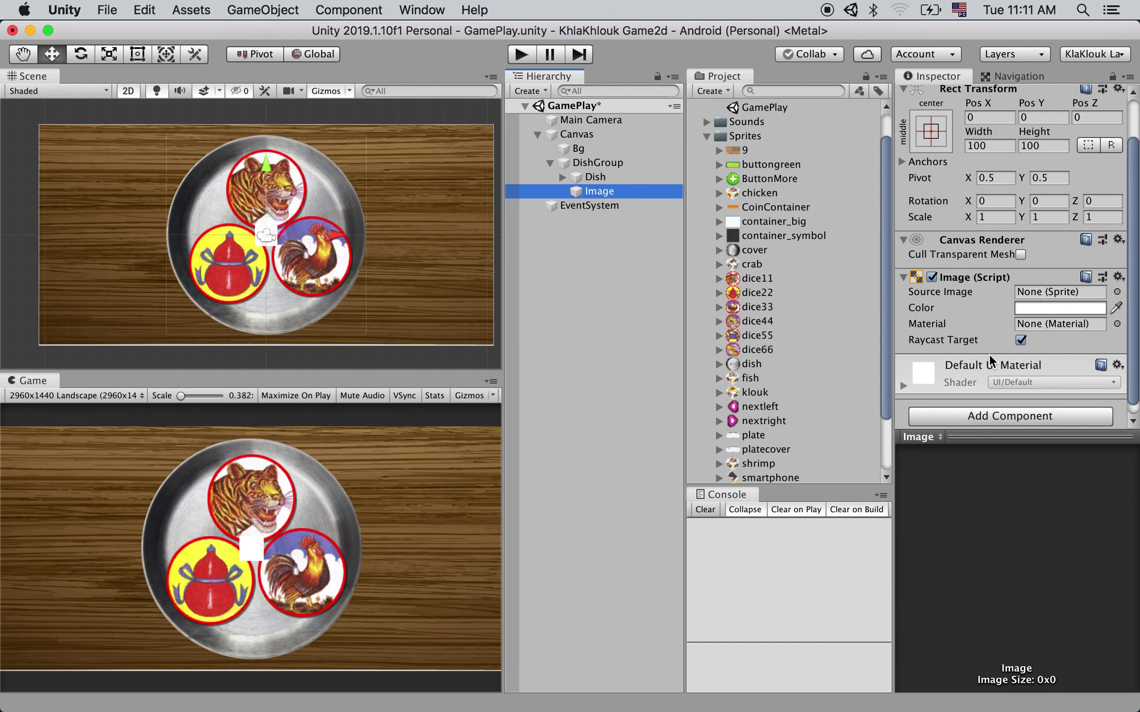
left_click_drag(733, 252, 1032, 299)
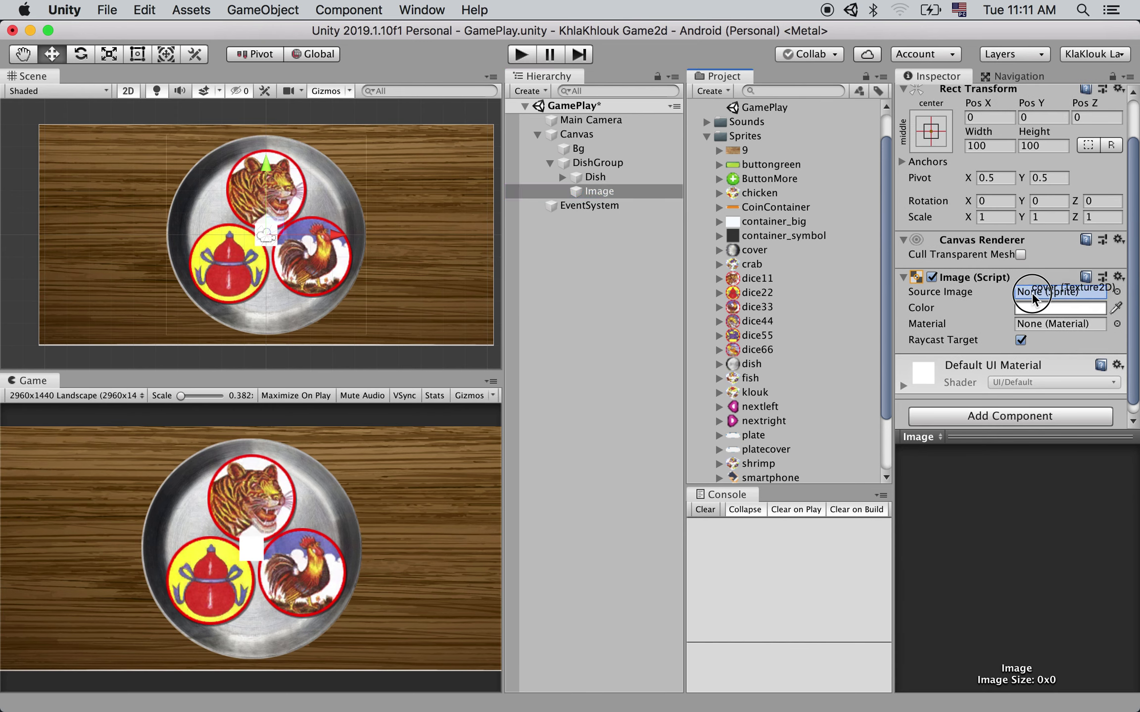
left_click_drag(1032, 295, 1030, 291)
Rename the new image to Cover and switch to the Rect Tool.
left_click(617, 182)
left_click(611, 193)
left_click(612, 194)
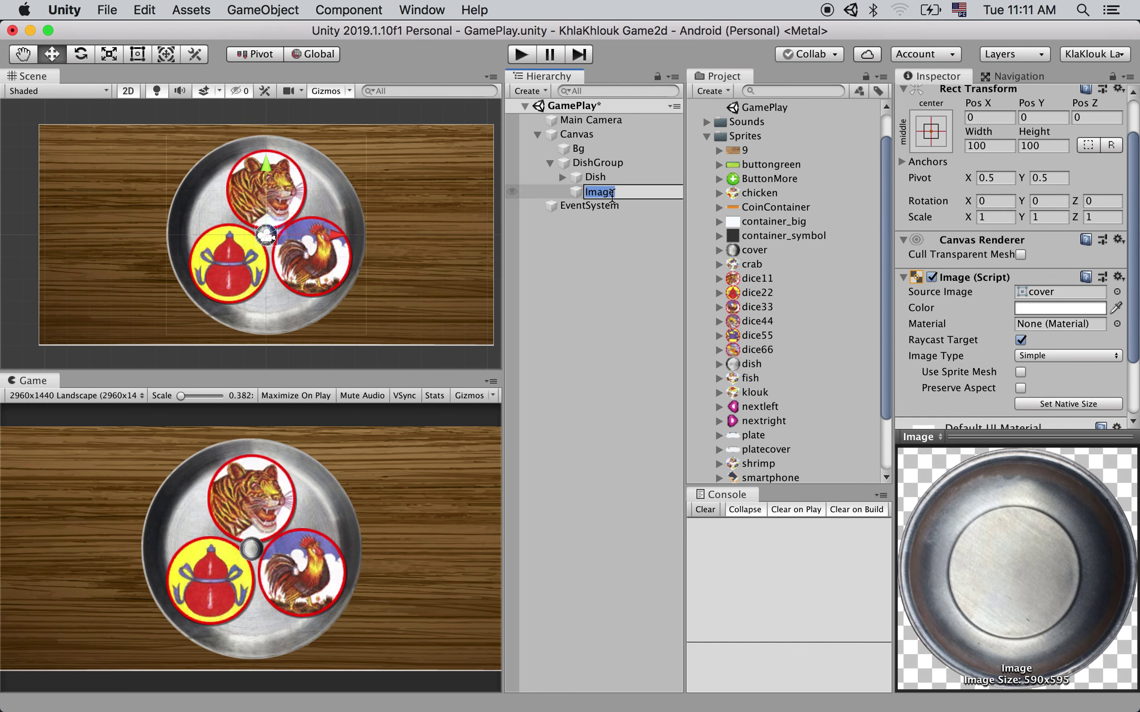
type("Co")
key("BackSpace")
key("BackSpace")
type("Cover")
key("Return")
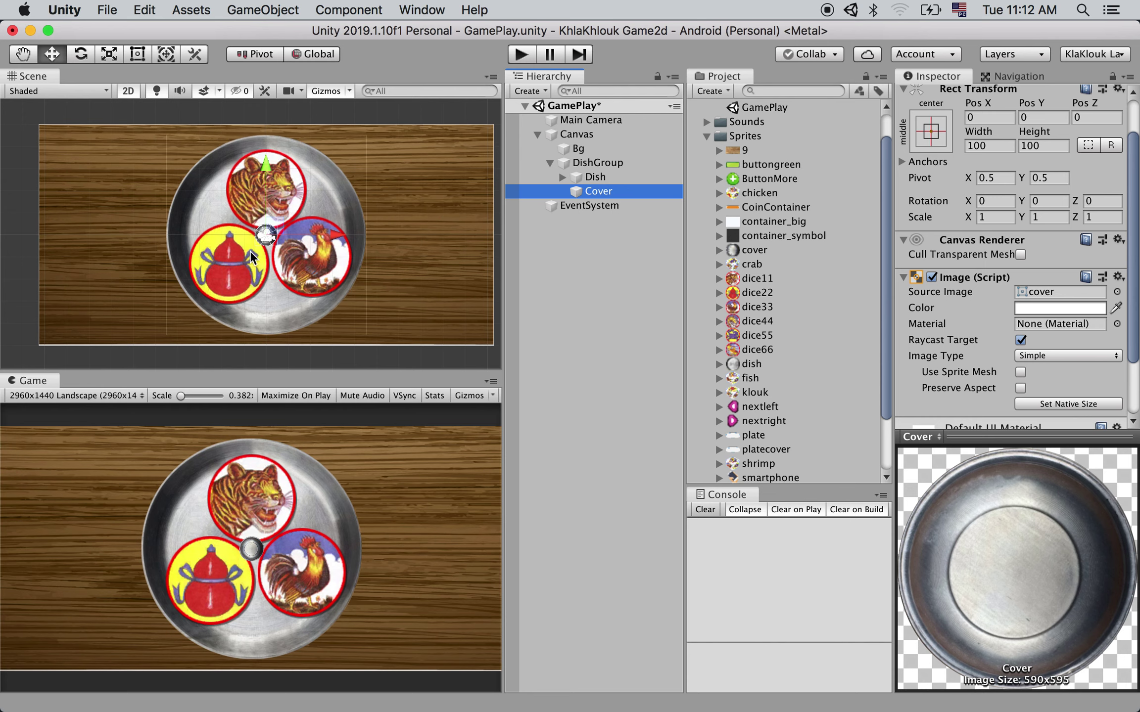
left_click(137, 54)
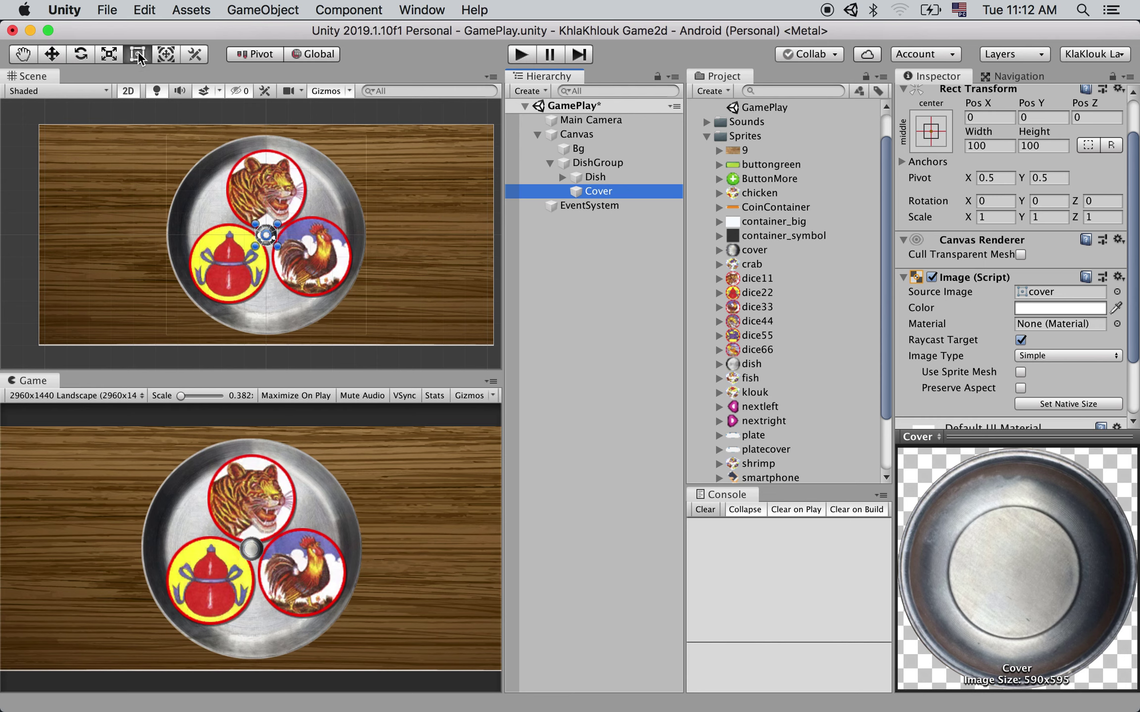
Drag the Cover image's corner handle outward to enlarge it to about 877×877.
left_click(280, 247)
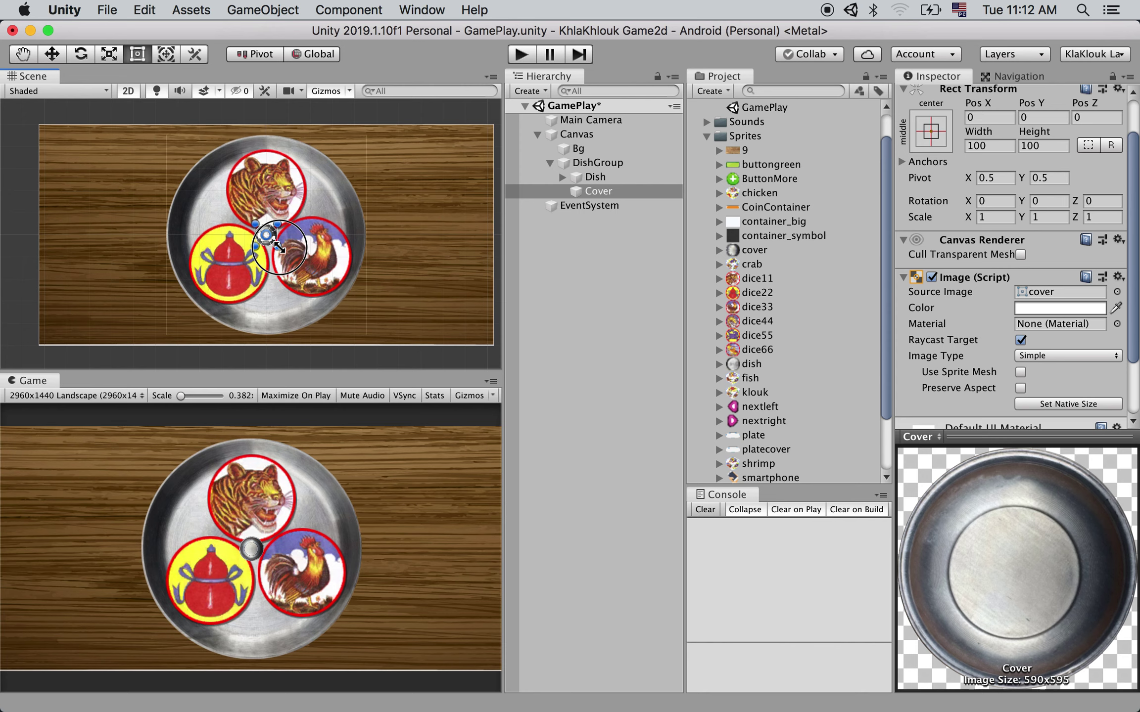
left_click_drag(280, 247, 363, 337)
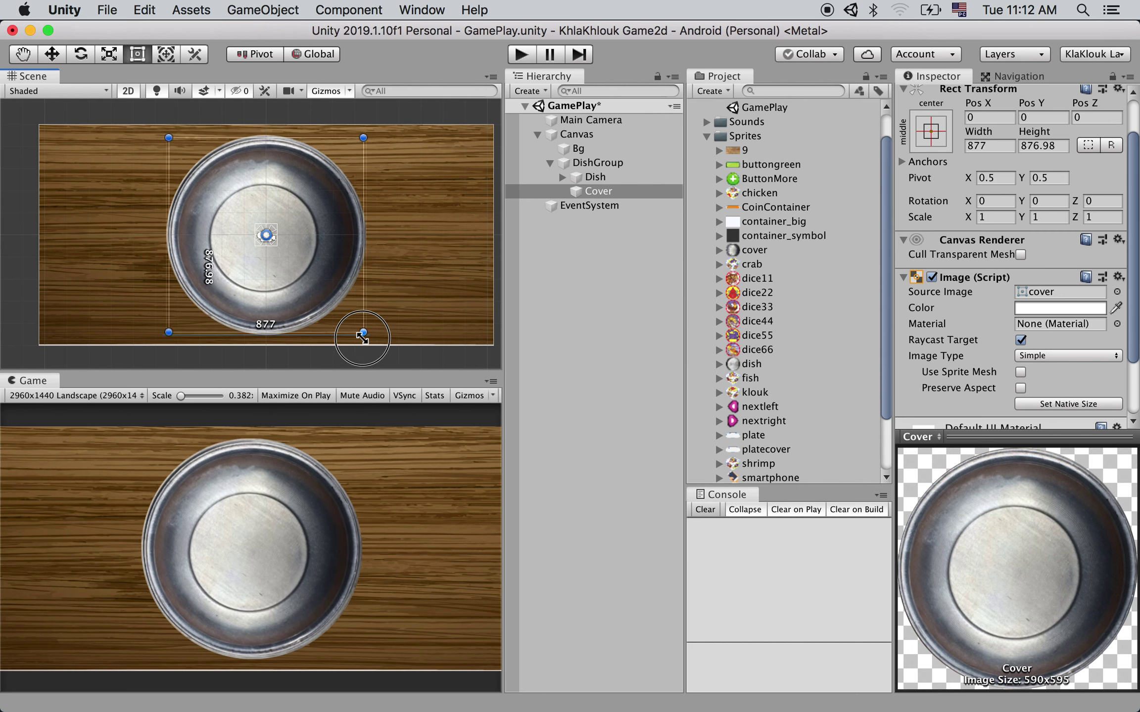
left_click_drag(362, 338, 363, 337, "alt+shift")
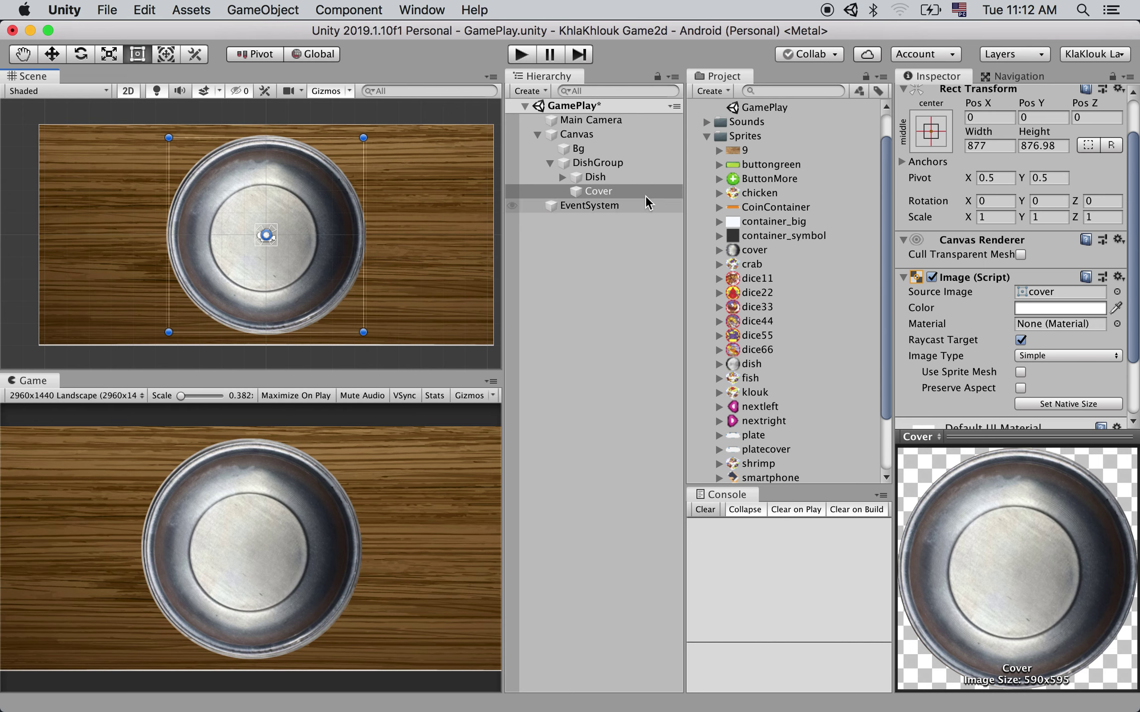
Compare Cover's size with the DishGroup and Dish objects (Dish is 900), then reselect Cover.
left_click(625, 162)
left_click(620, 176)
left_click(612, 189)
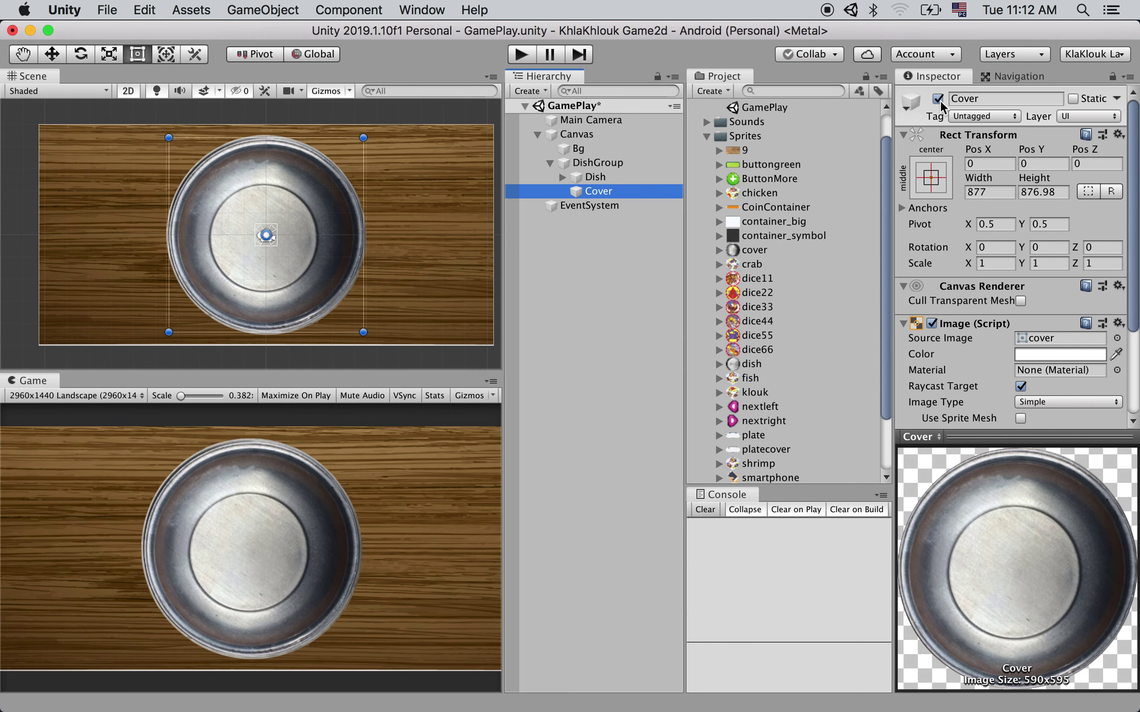
left_click_drag(646, 193, 621, 179)
left_click(621, 179)
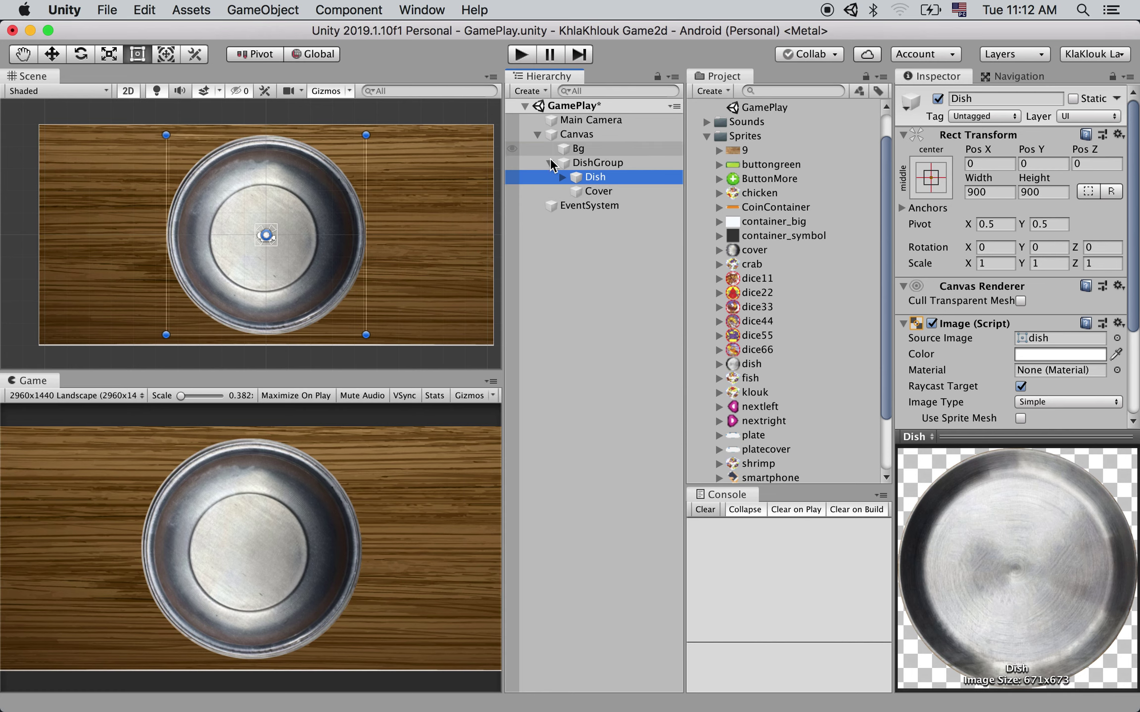
left_click(608, 190)
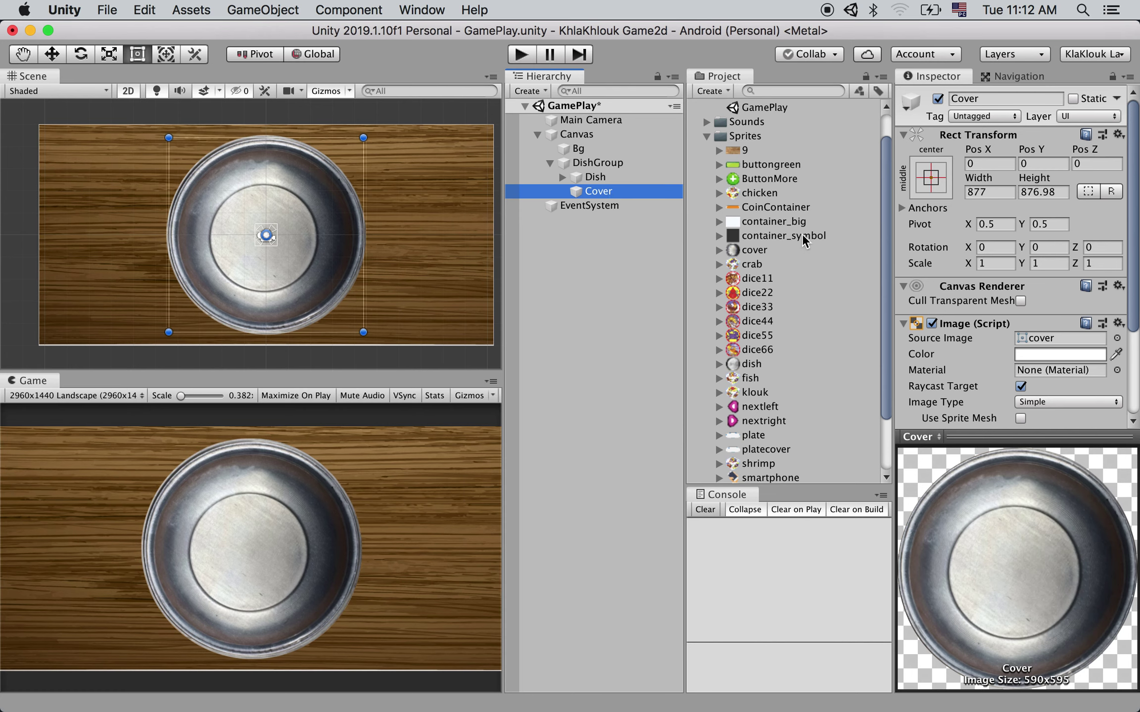
Toggle Cover's active checkbox to check the hidden items, then expand Dish in the Hierarchy.
left_click(940, 99)
left_click(939, 99)
left_click(939, 99)
left_click(940, 98)
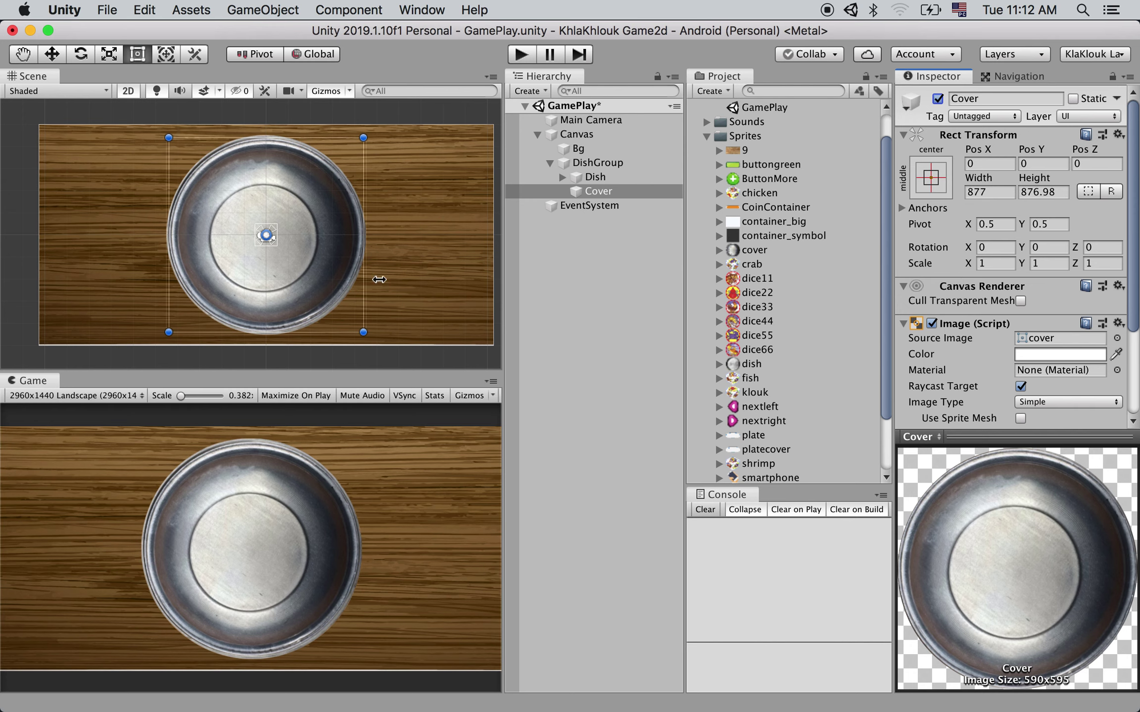
left_click(563, 177)
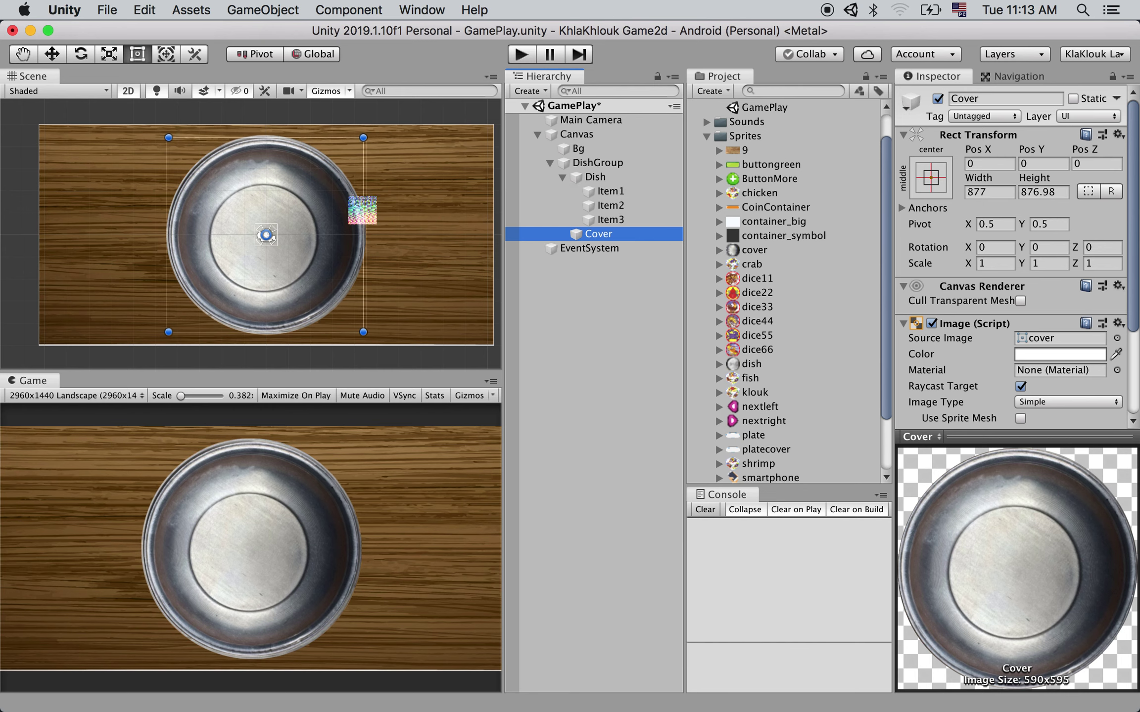
left_click(937, 98)
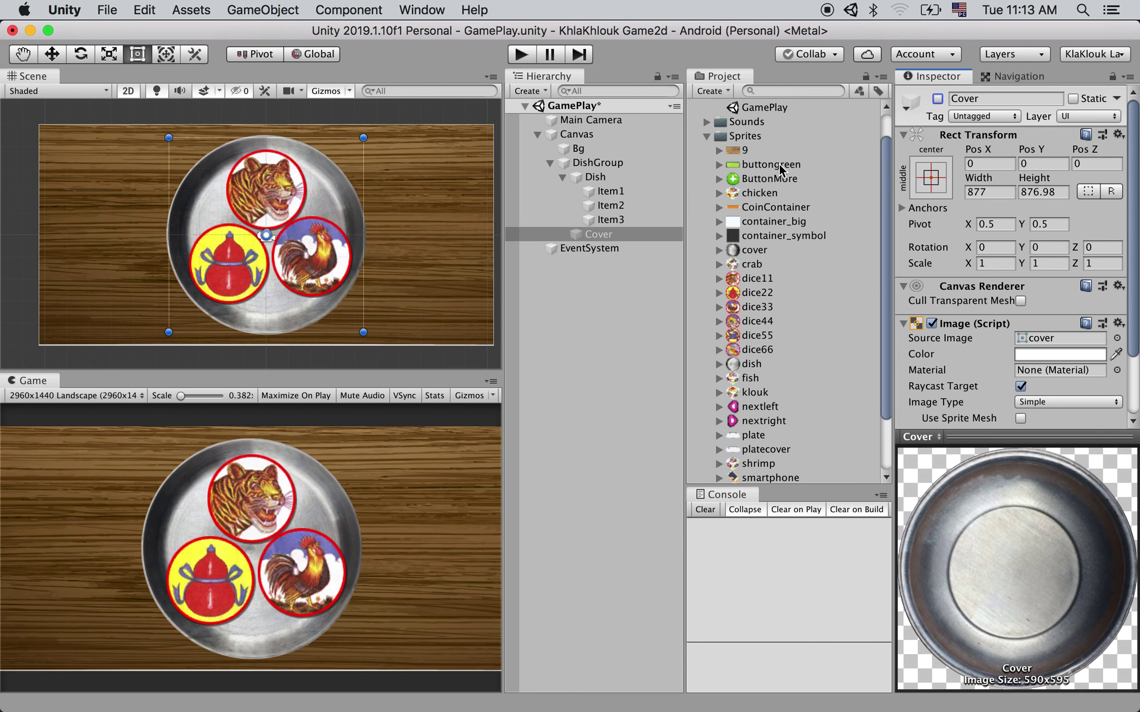
left_click(610, 219)
left_click(615, 206)
left_click(620, 191)
left_click(622, 205)
left_click(625, 190)
left_click(622, 177)
left_click(620, 191)
left_click(617, 205)
left_click(614, 219)
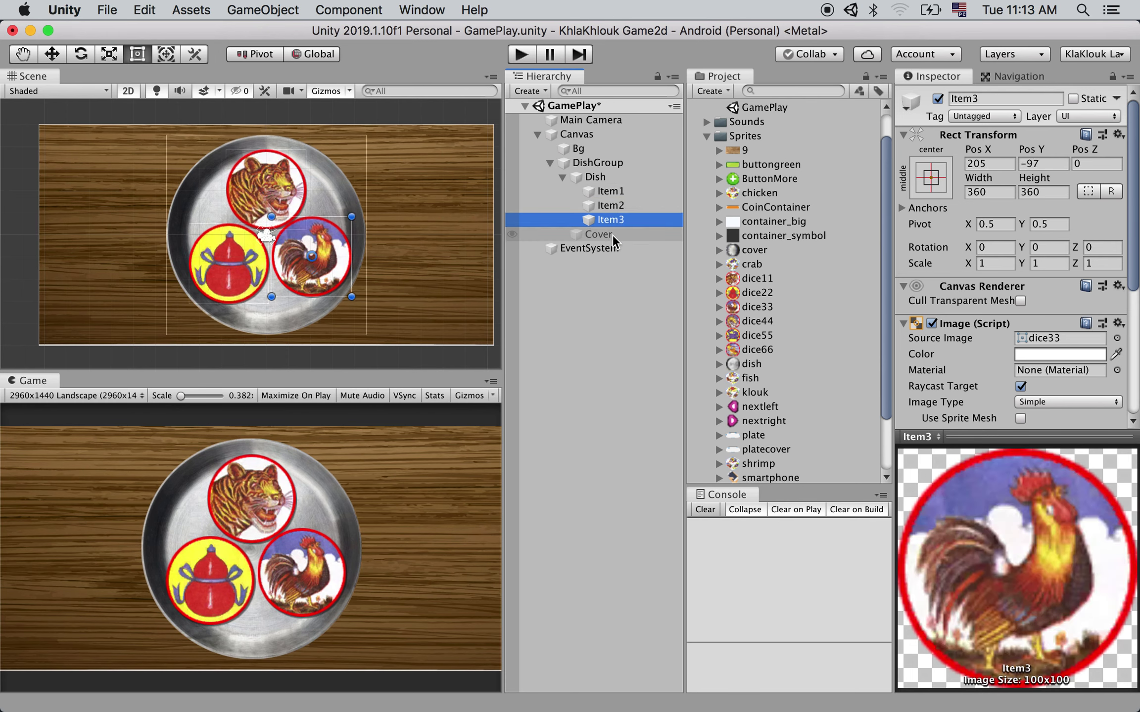
left_click(612, 234)
left_click(937, 98)
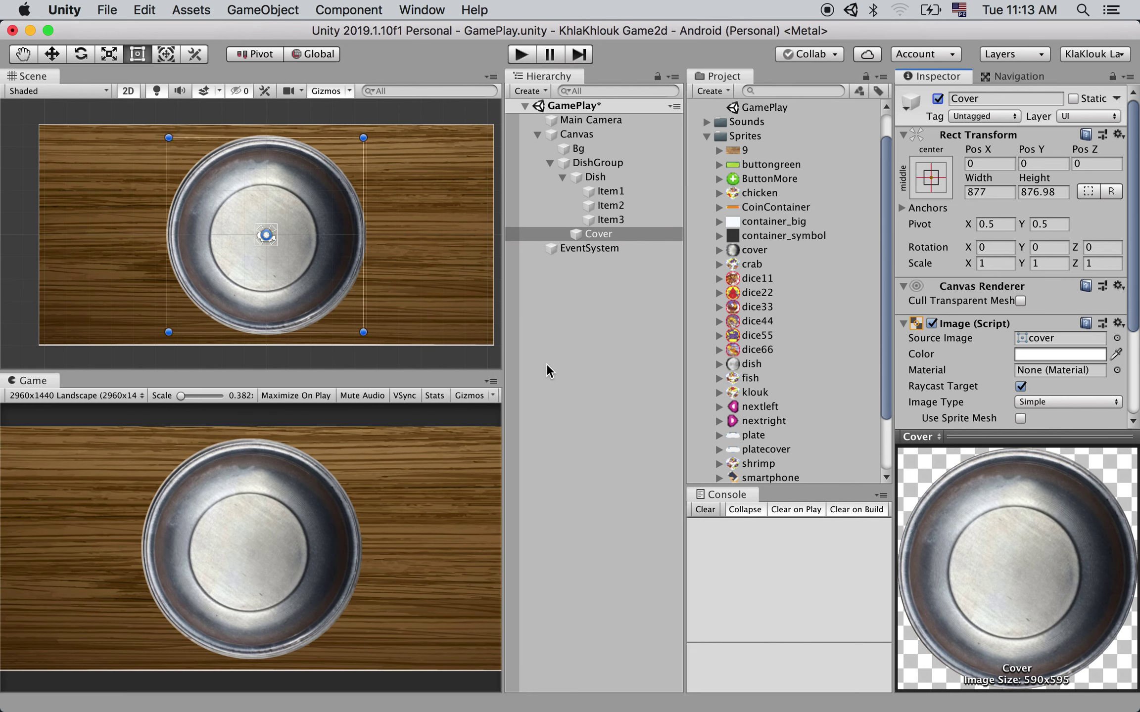
scroll(394, 269, "down", 1)
scroll(394, 274, "down", 1)
middle_click_drag(406, 275, 389, 271)
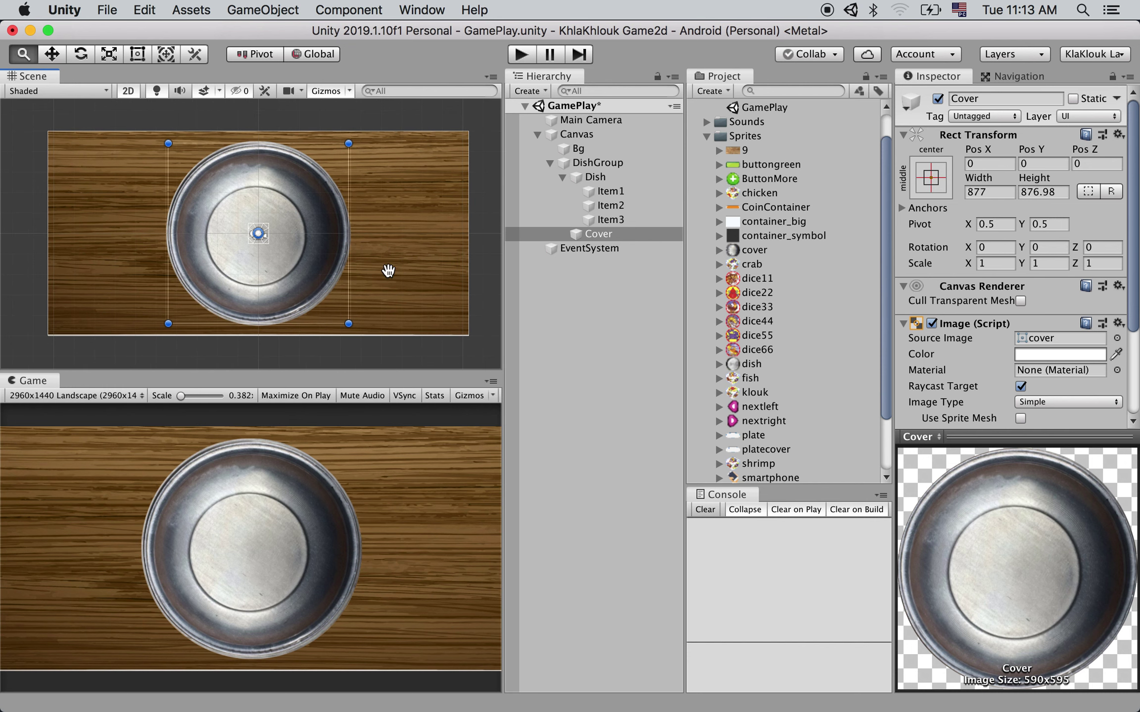
scroll(734, 314, "down", 5)
scroll(736, 322, "up", 5)
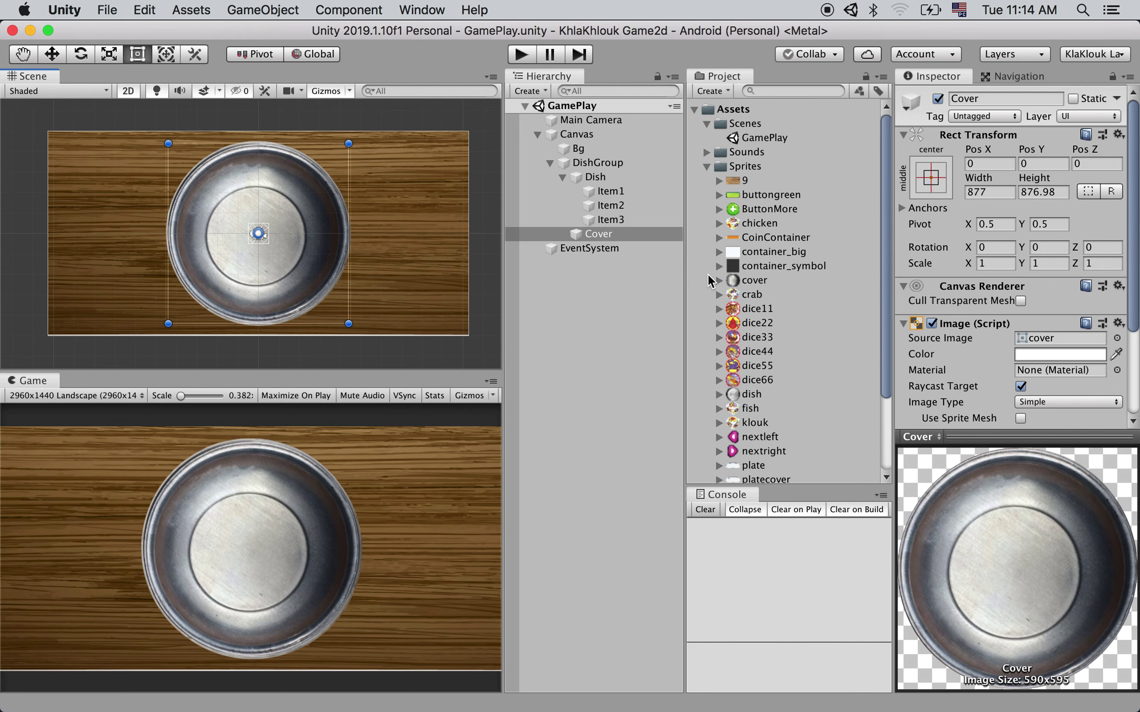
left_click(599, 161)
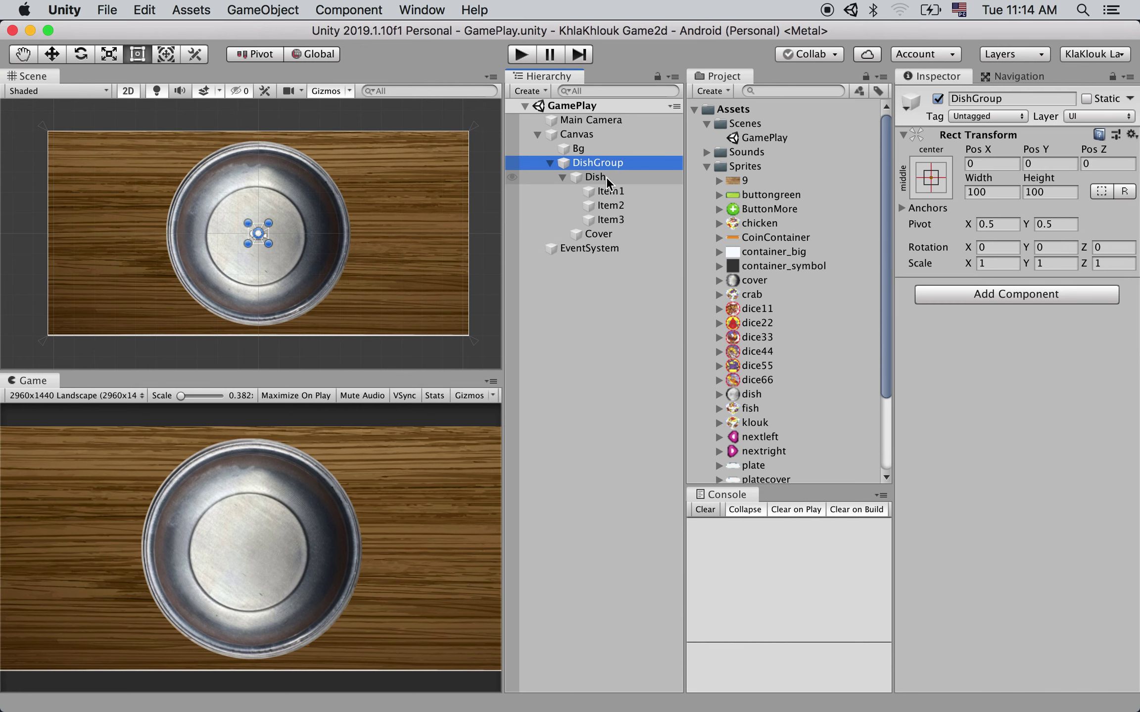
left_click(607, 176)
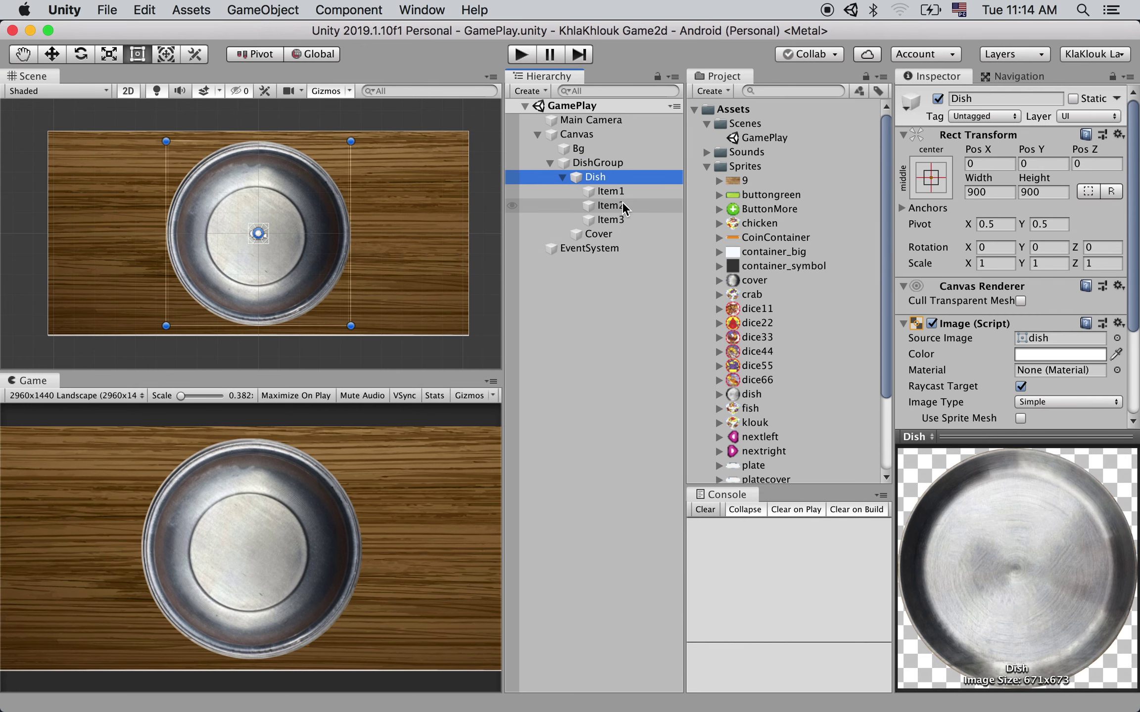
left_click(587, 149)
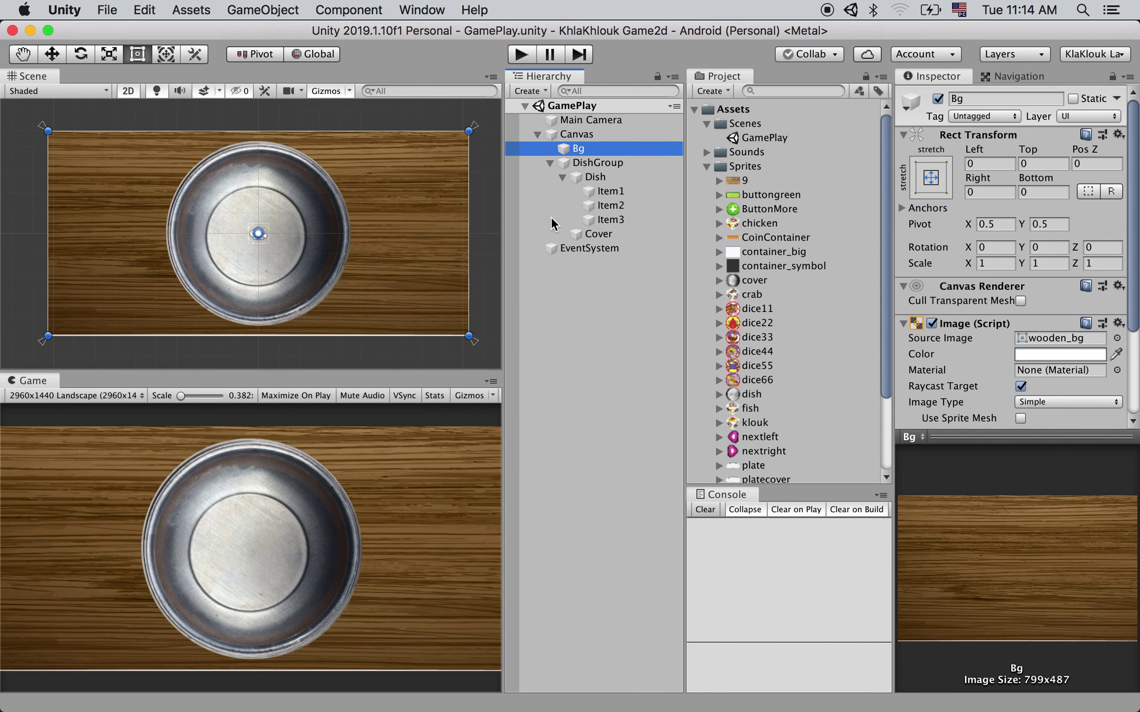
left_click(524, 55)
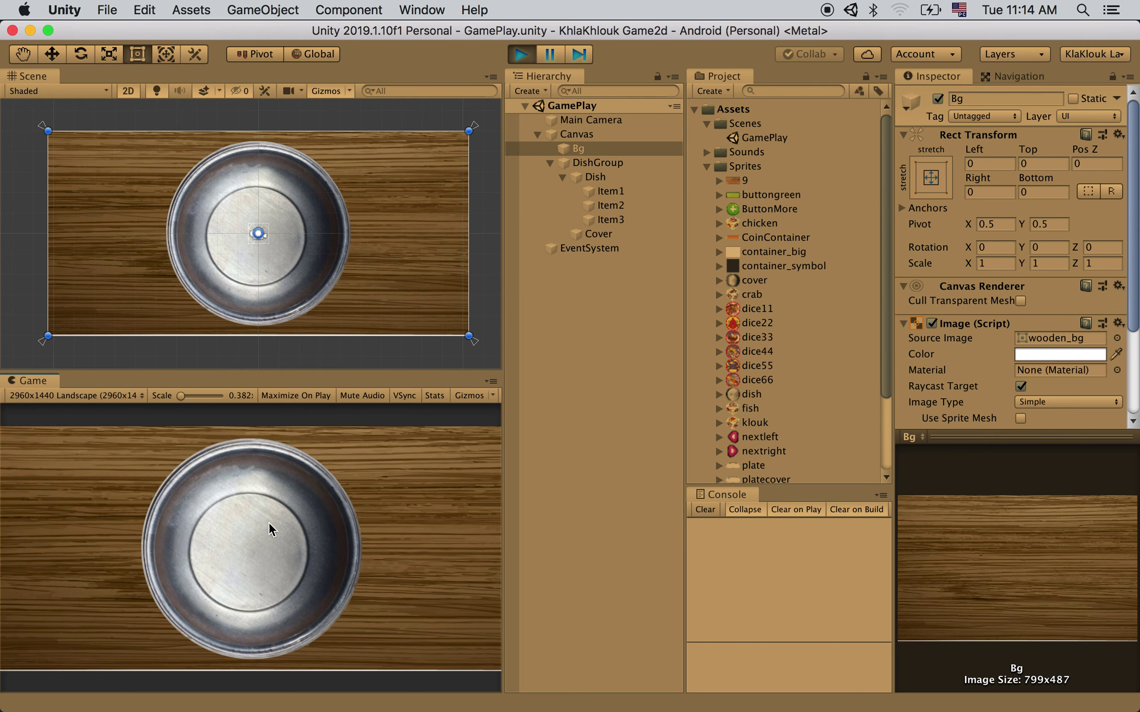
left_click(246, 511)
left_click(269, 567)
left_click(339, 543)
left_click(349, 507)
left_click(347, 552)
left_click(368, 544)
left_click(238, 533)
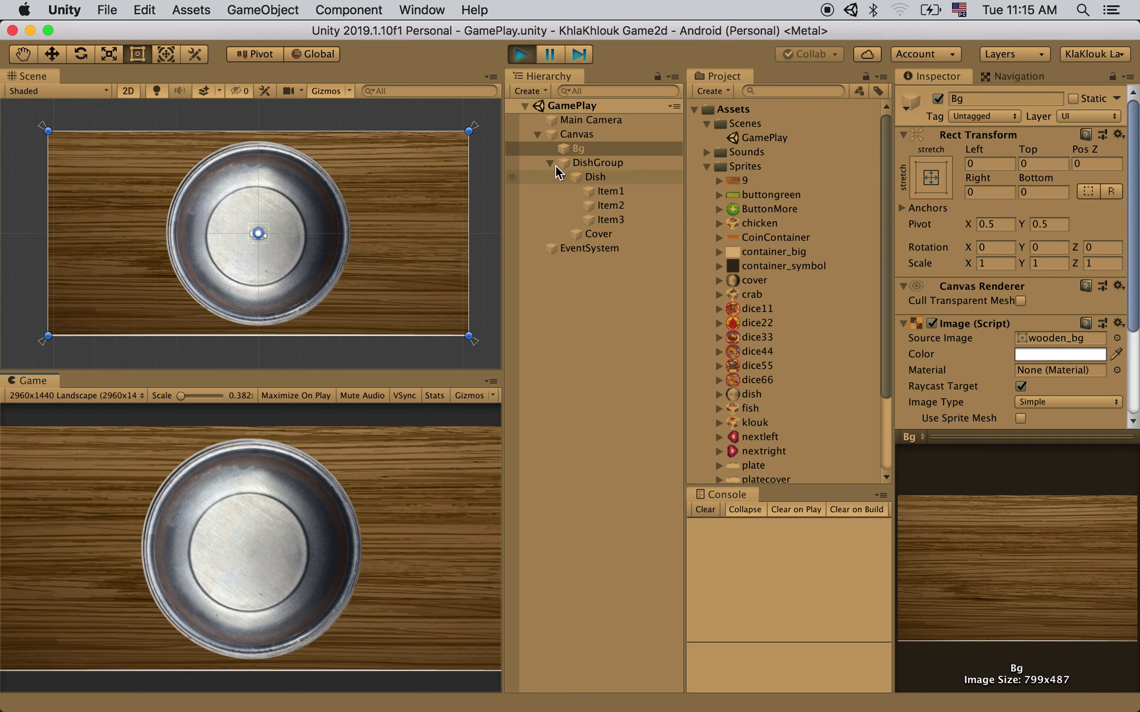
left_click(524, 55)
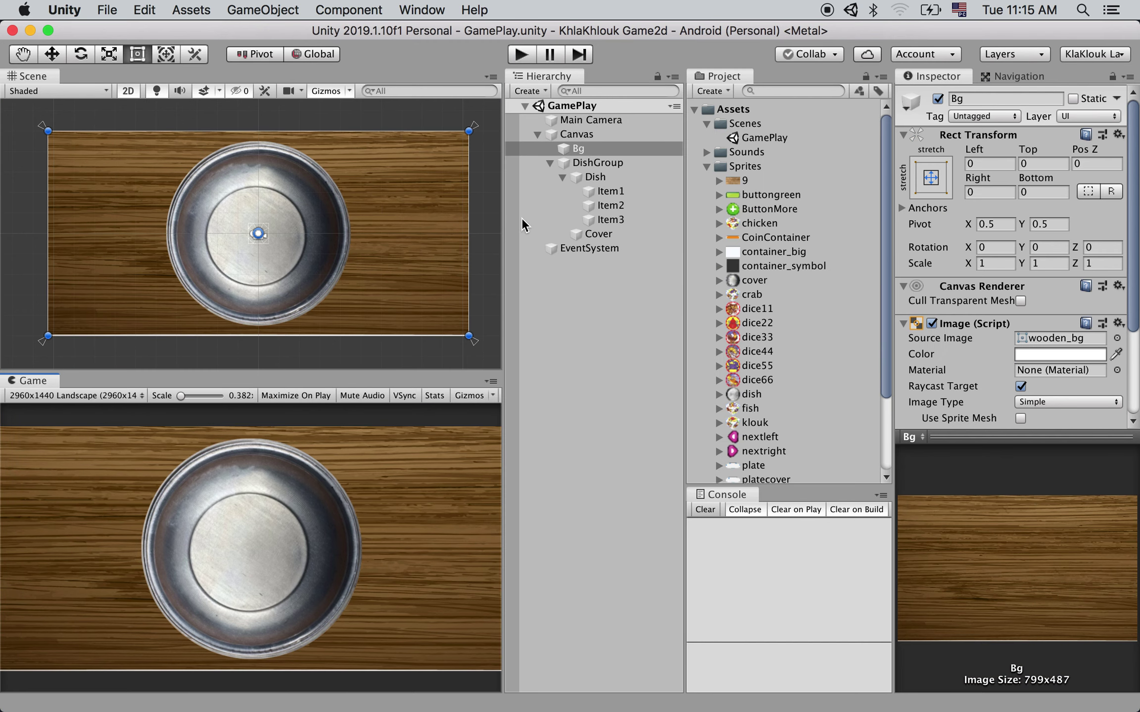